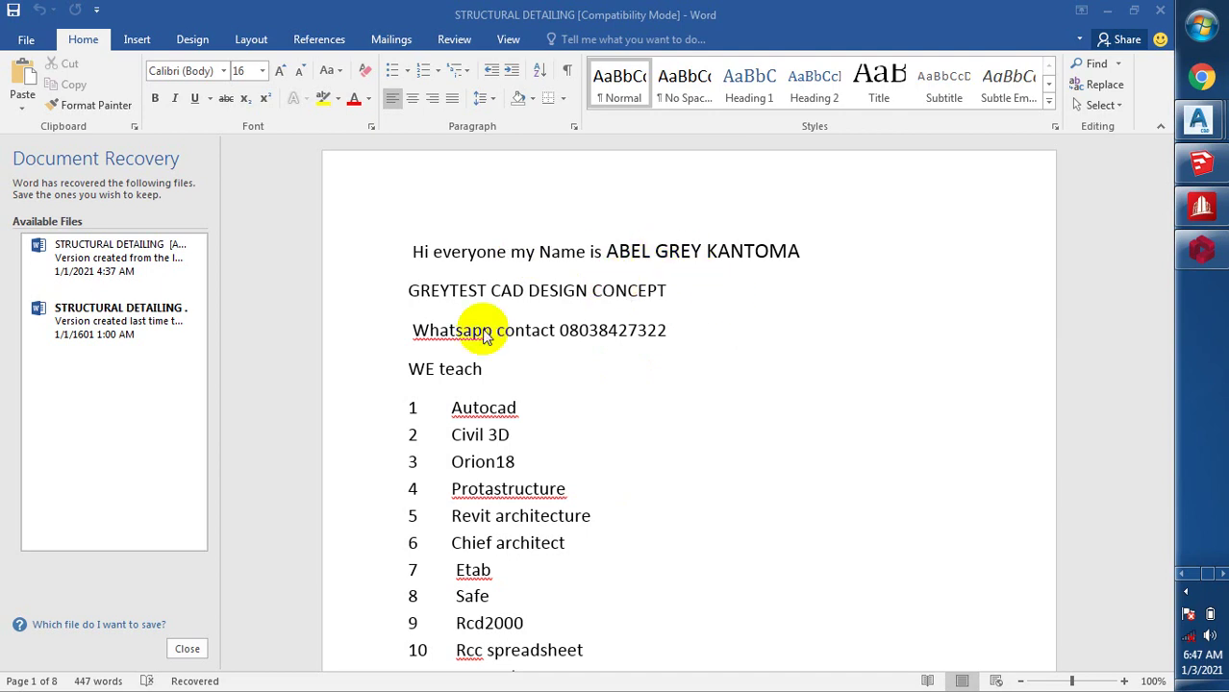
- Scroll through the Word document to review its contents
click(565, 331)
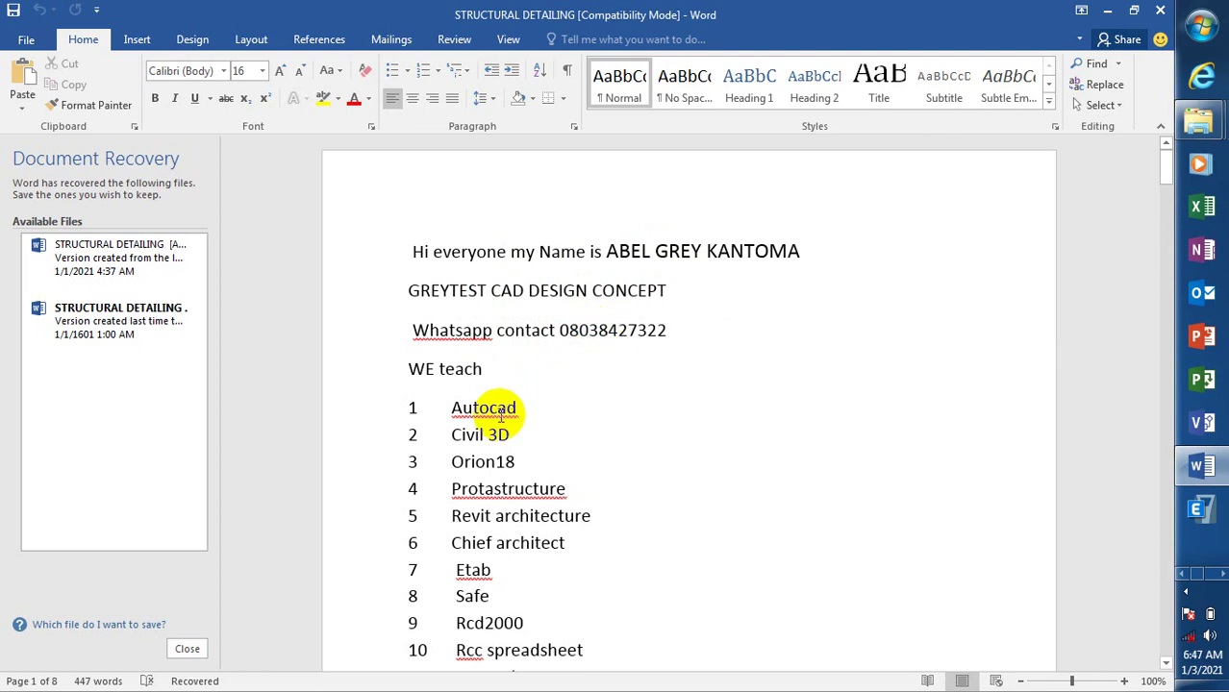
scroll(512, 397, down, 5)
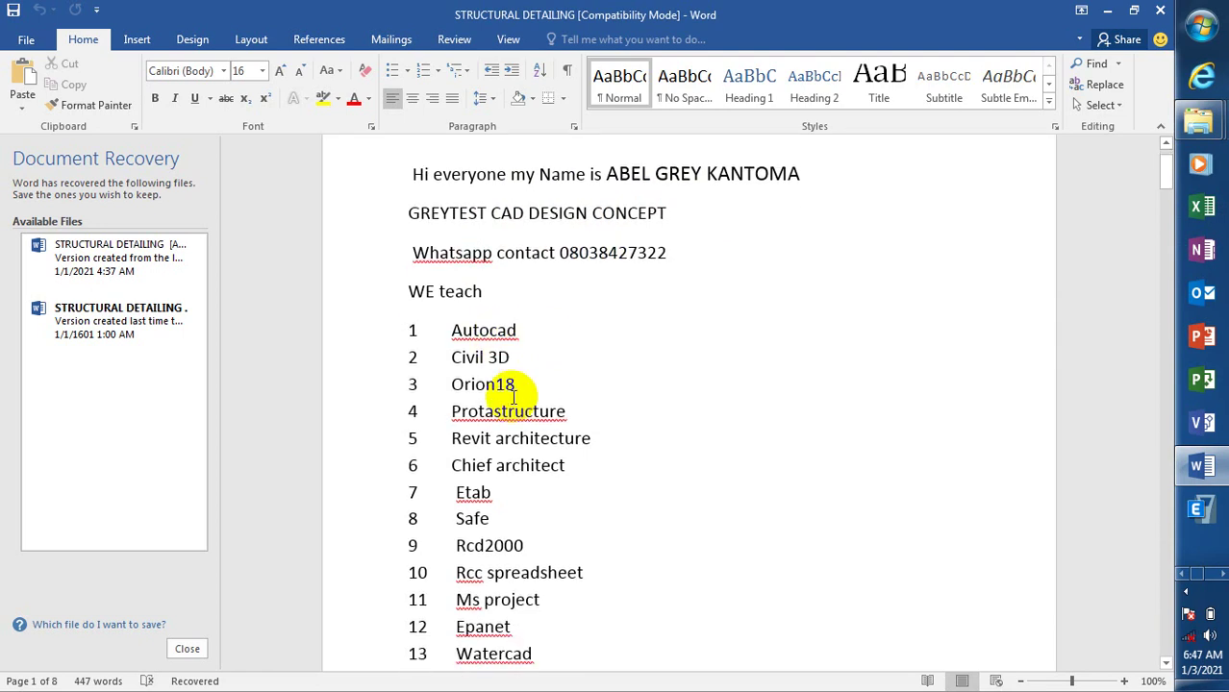
scroll(524, 384, down, 3)
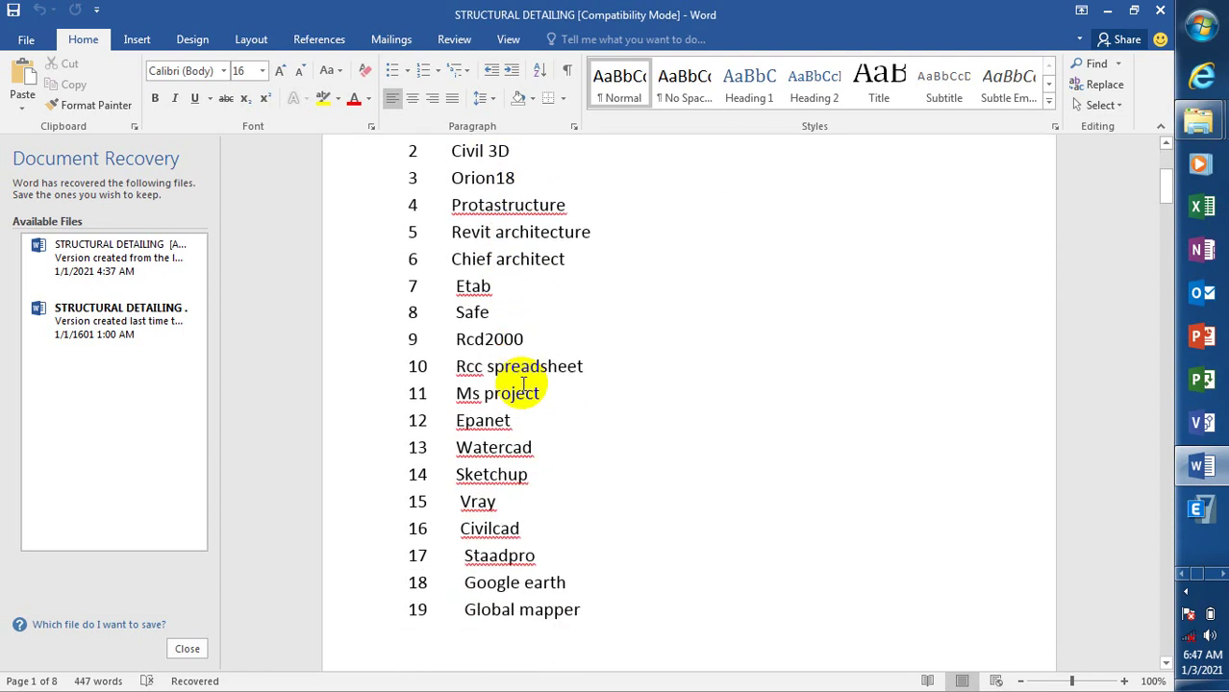
scroll(523, 384, up, 2)
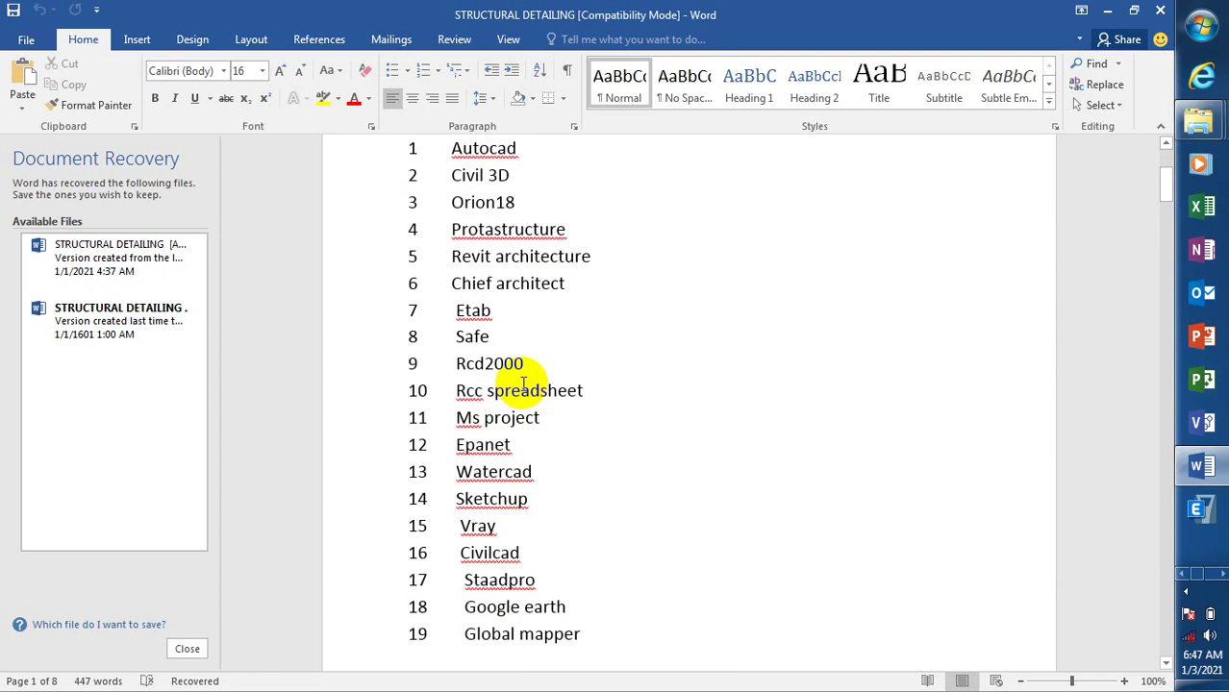
scroll(523, 383, up, 1)
scroll(523, 384, down, 1)
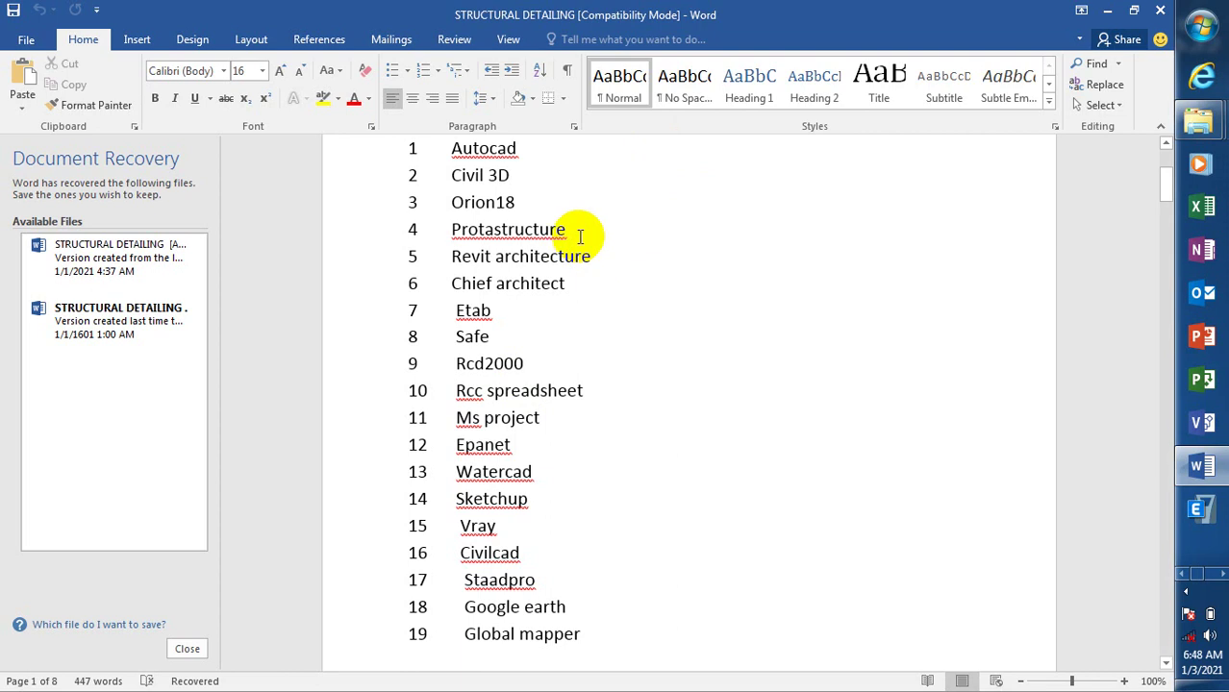
scroll(579, 234, up, 3)
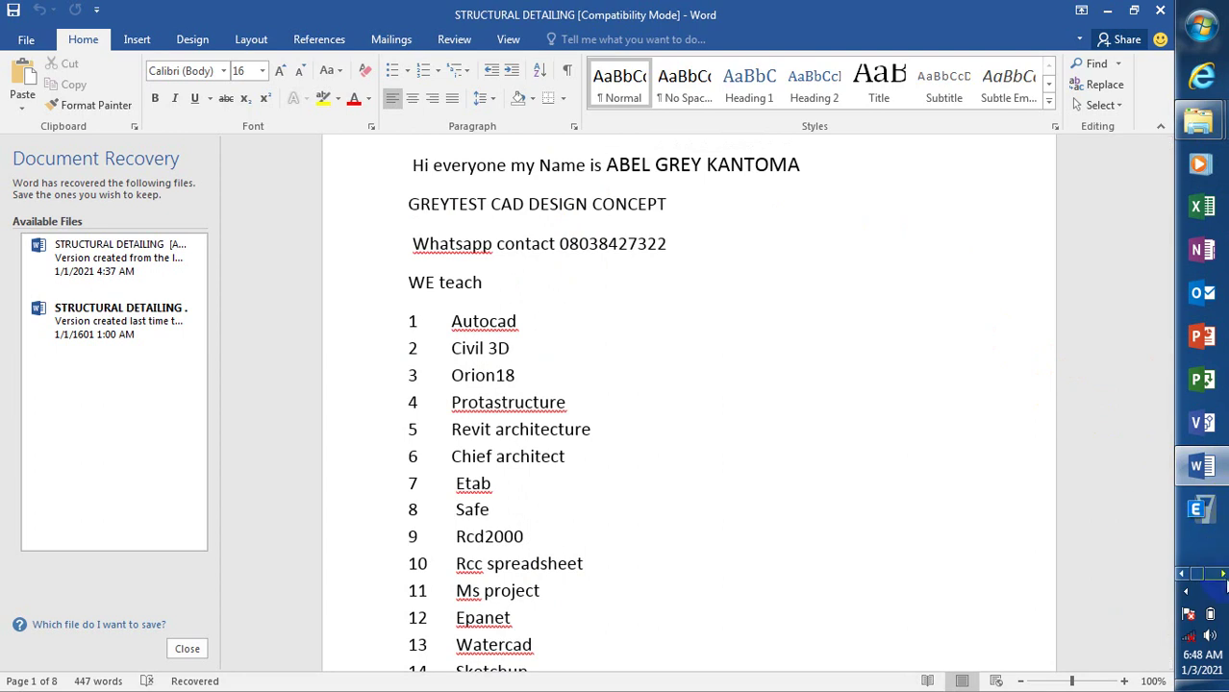
- Create a new ProtaStructure project named 'building' from the UK (BS8110) template
click(1222, 574)
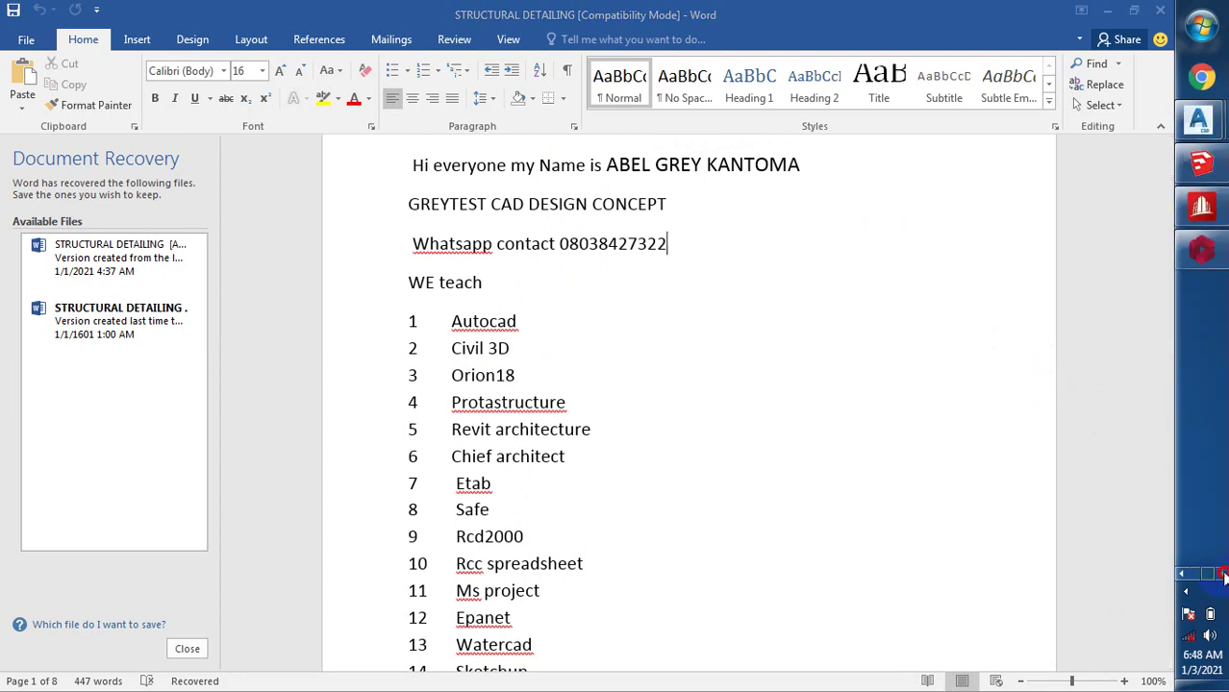
click(1209, 251)
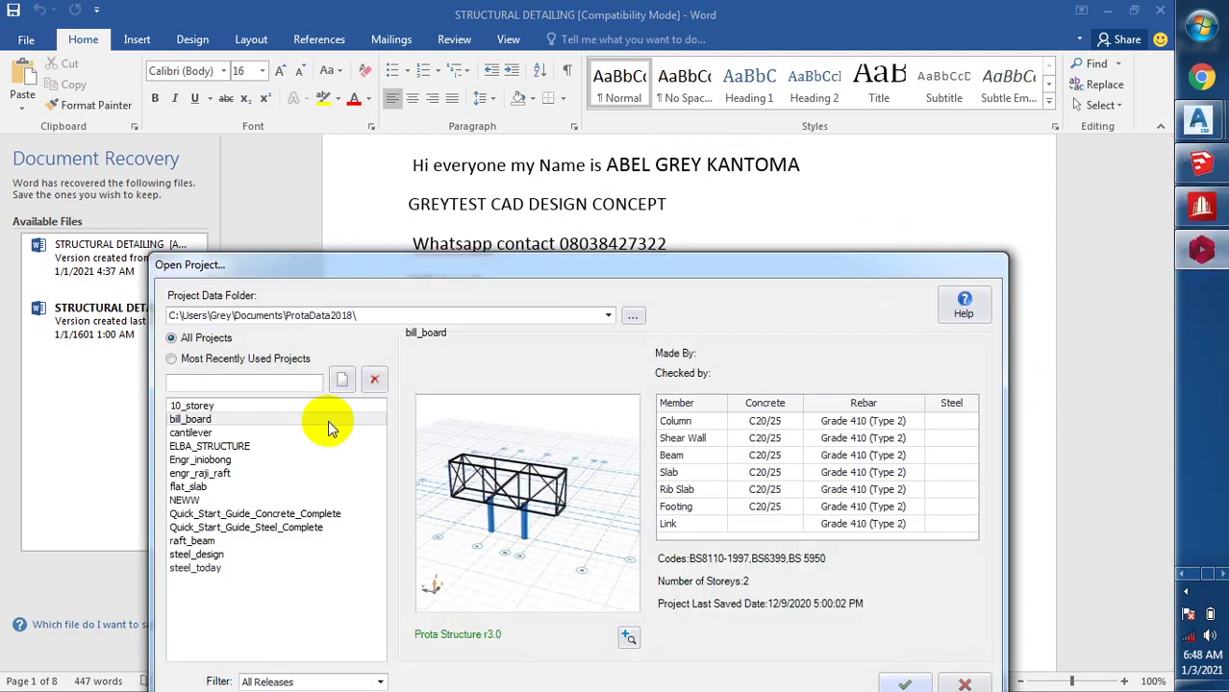
click(343, 384)
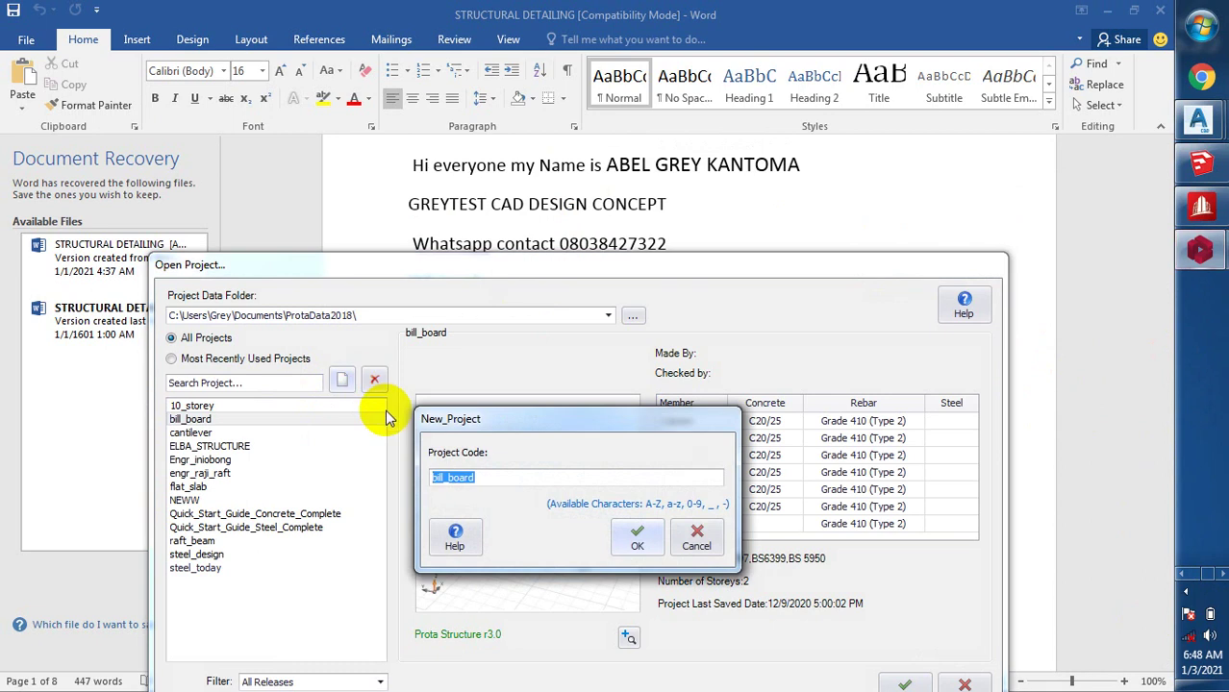
text(building)
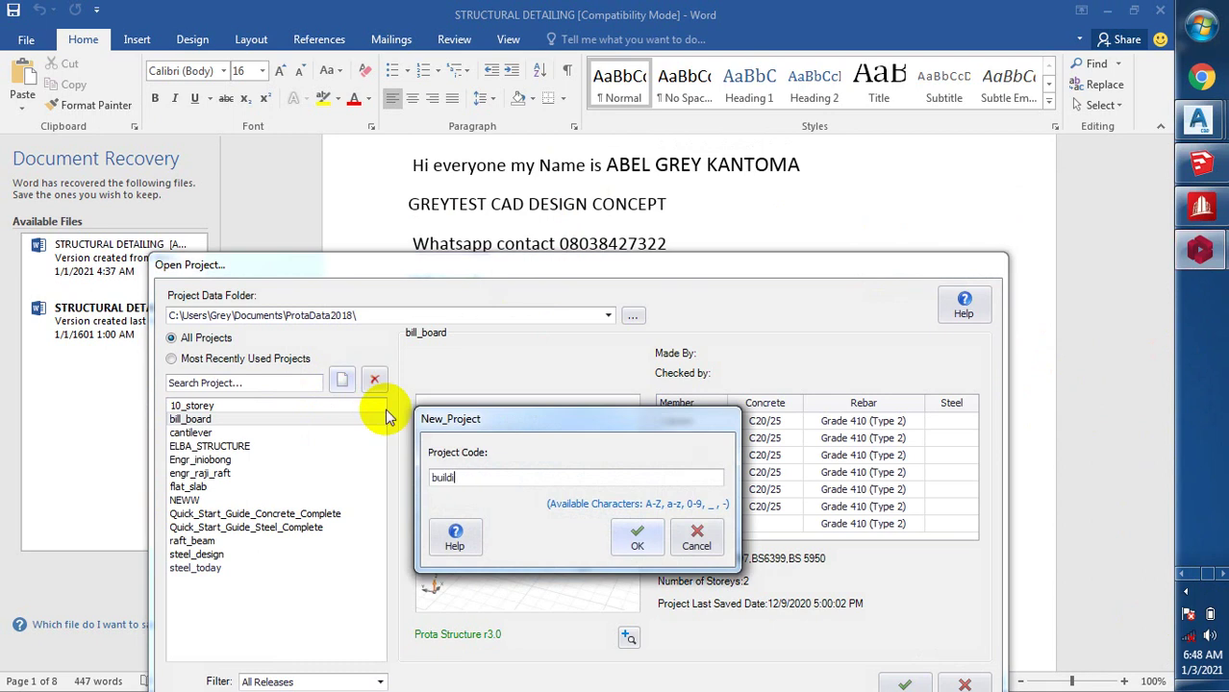
click(636, 537)
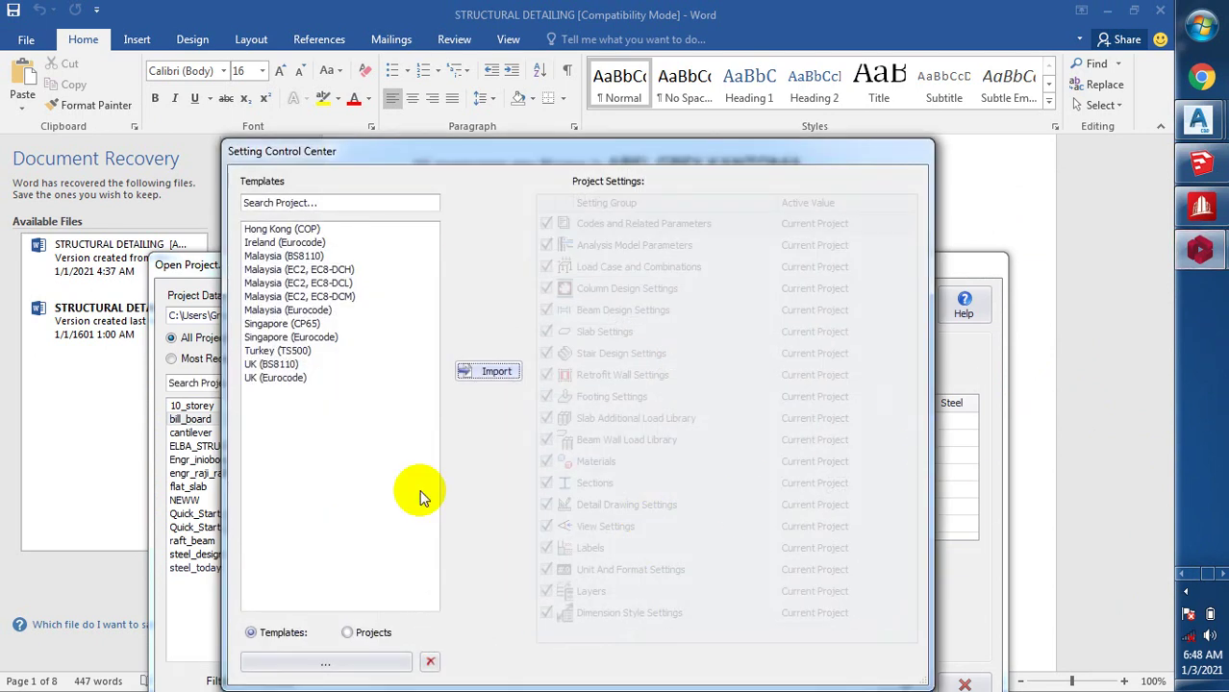
click(293, 365)
click(478, 377)
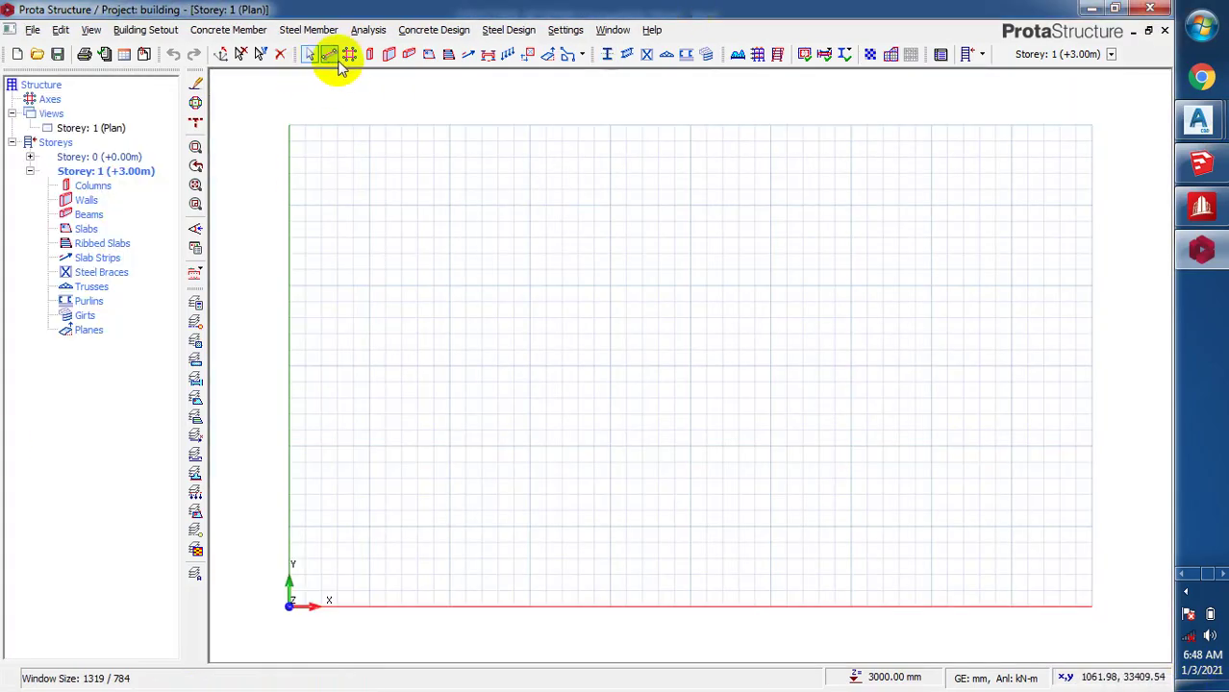
- Generate an orthogonal grid with Dir-1 spacing 5000*4 (A–E) and Dir-2 spacing 5000*3 (1–4)
click(349, 54)
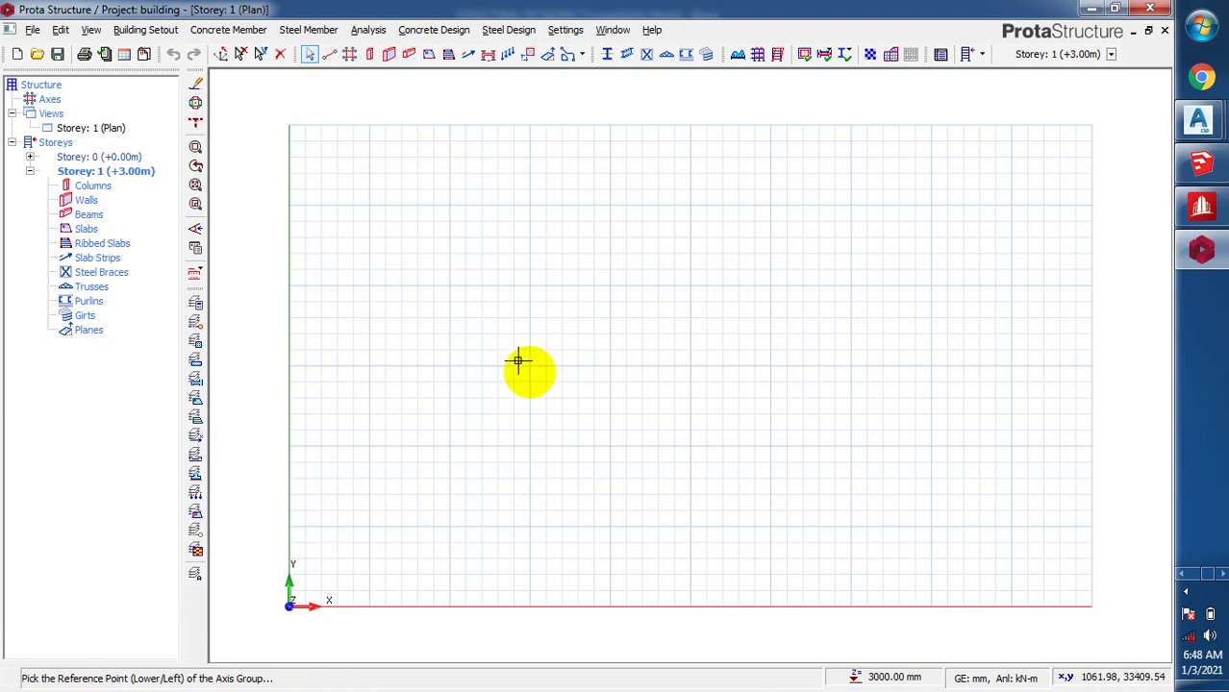
click(540, 316)
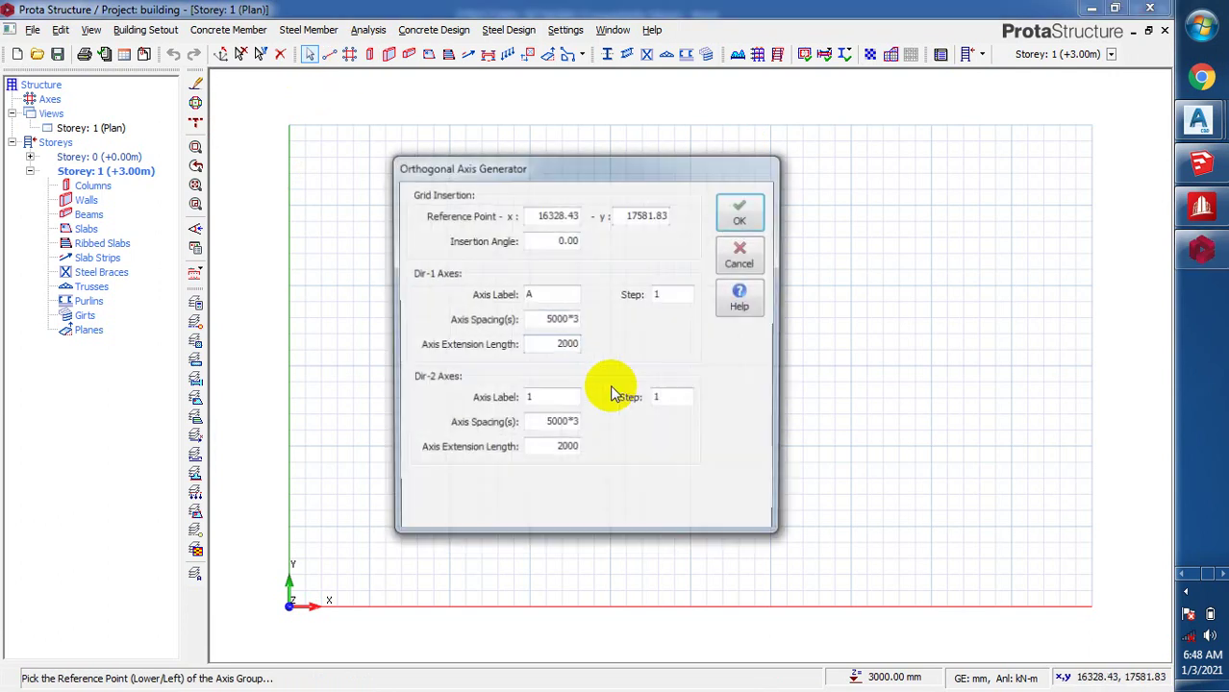
double_click(579, 321)
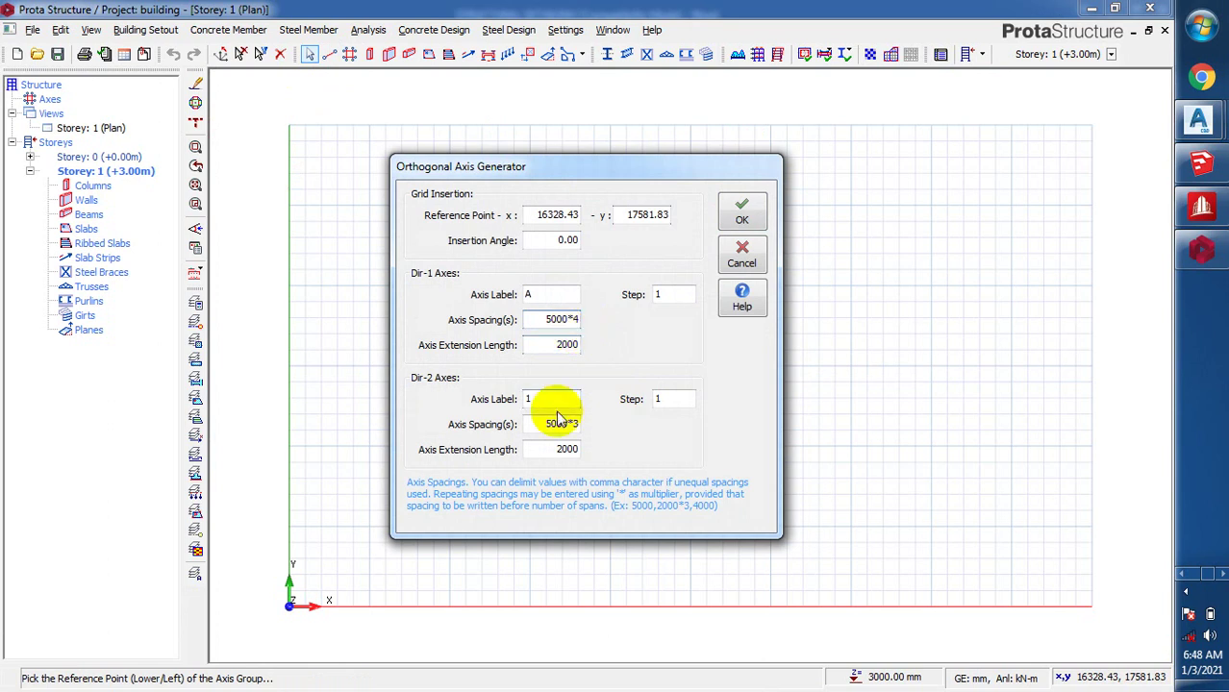
text(4)
click(577, 425)
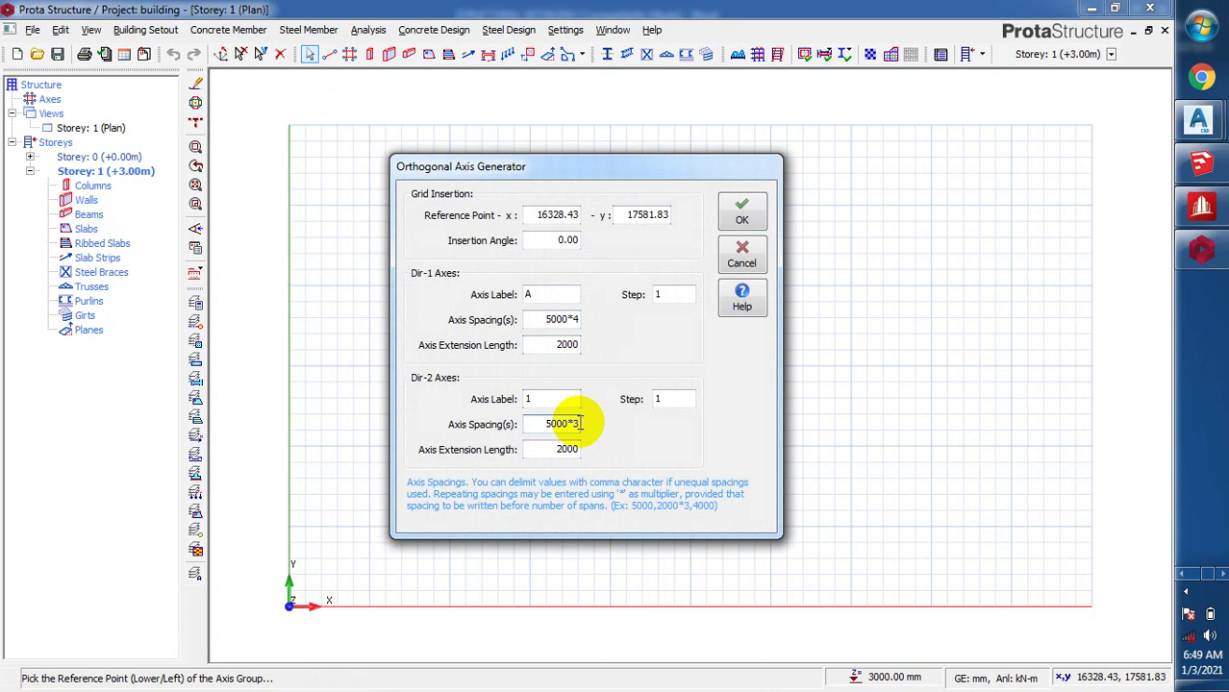
click(745, 217)
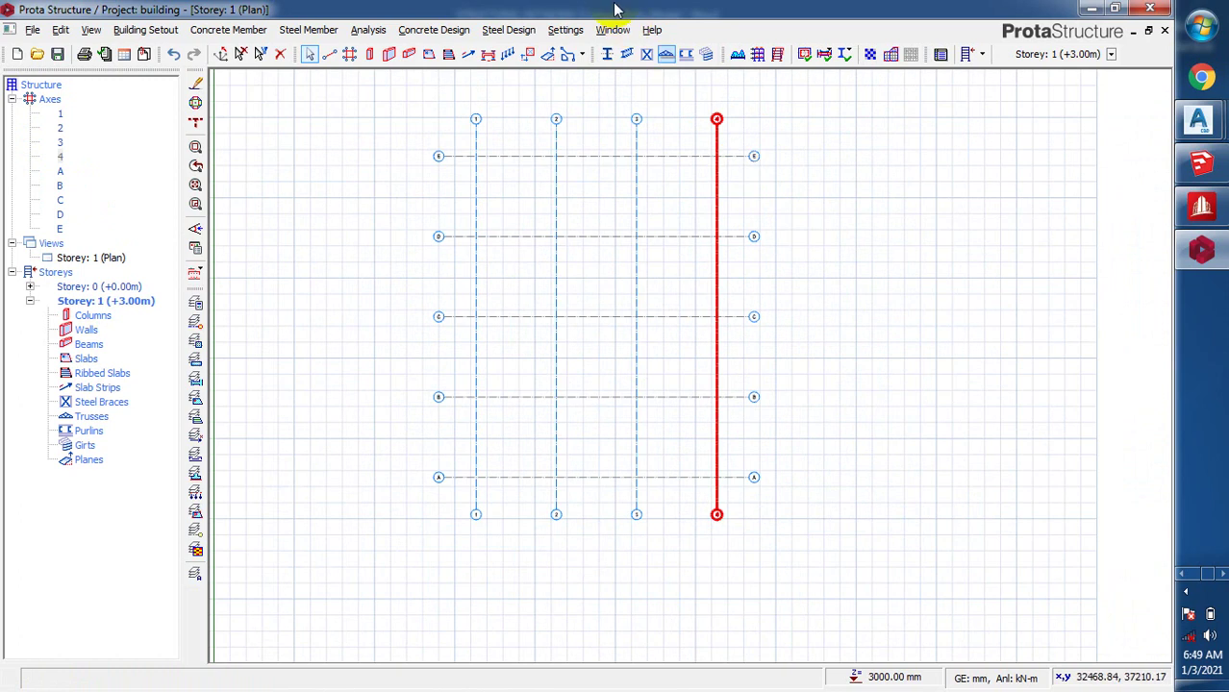
- Set the column size to 230 × 230 mm with centre eccentricity
click(371, 55)
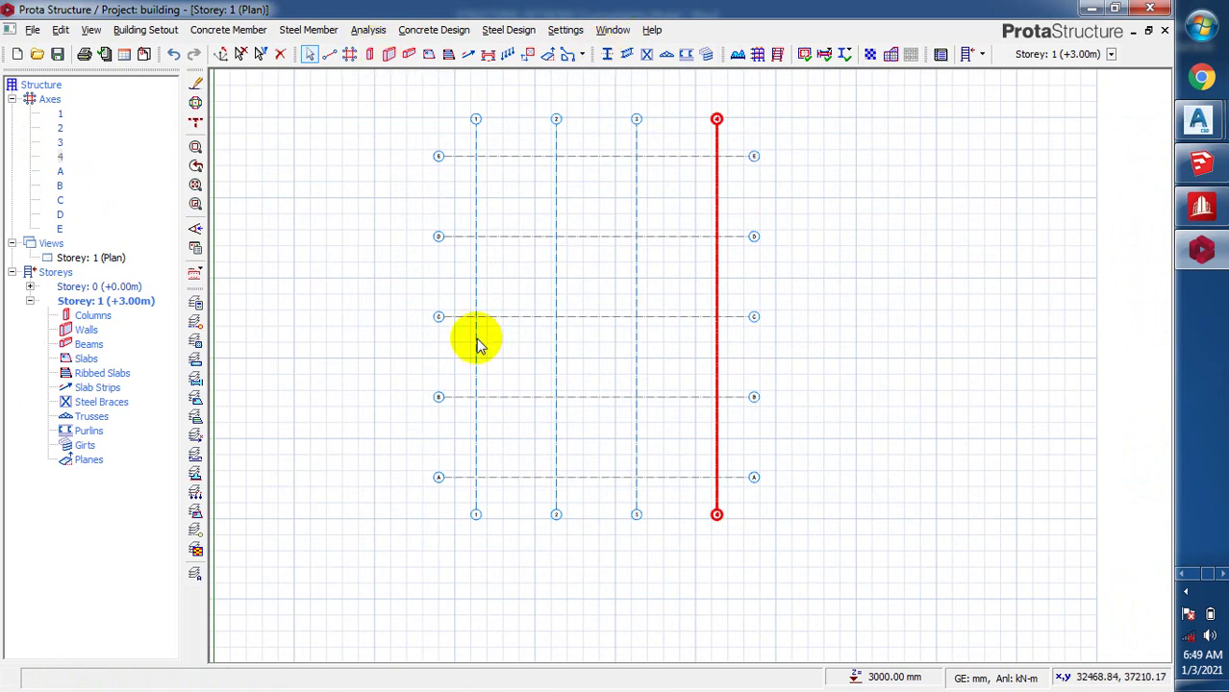
double_click(122, 125)
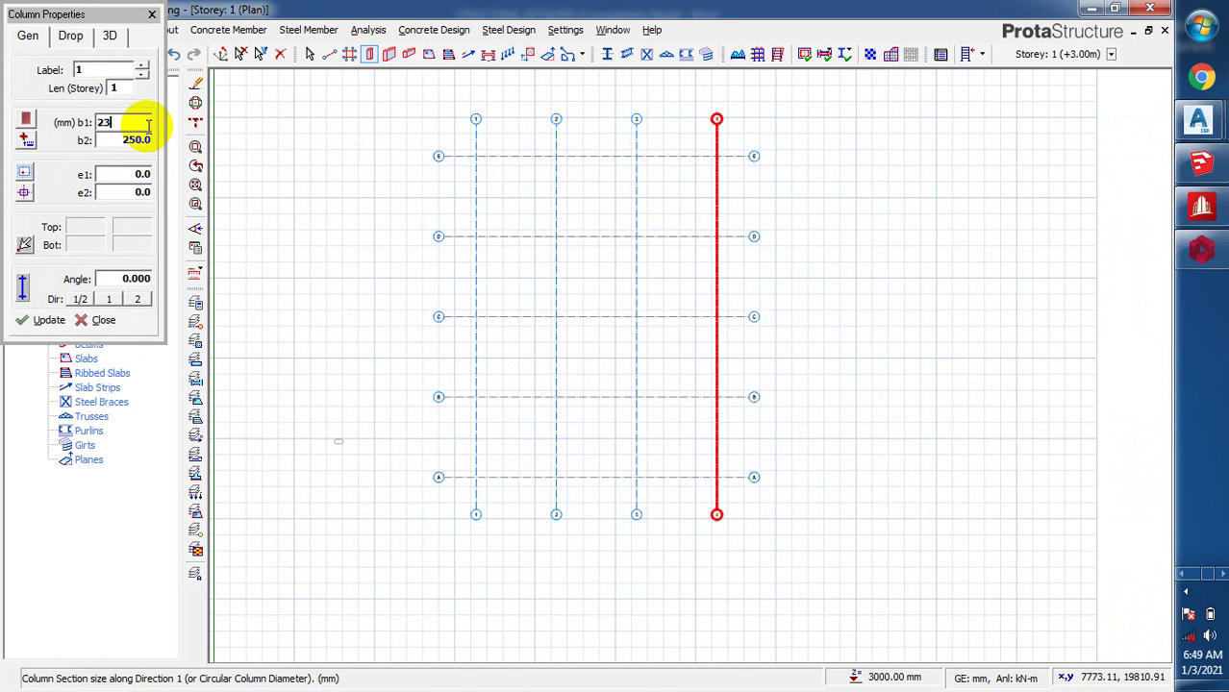
text(230)
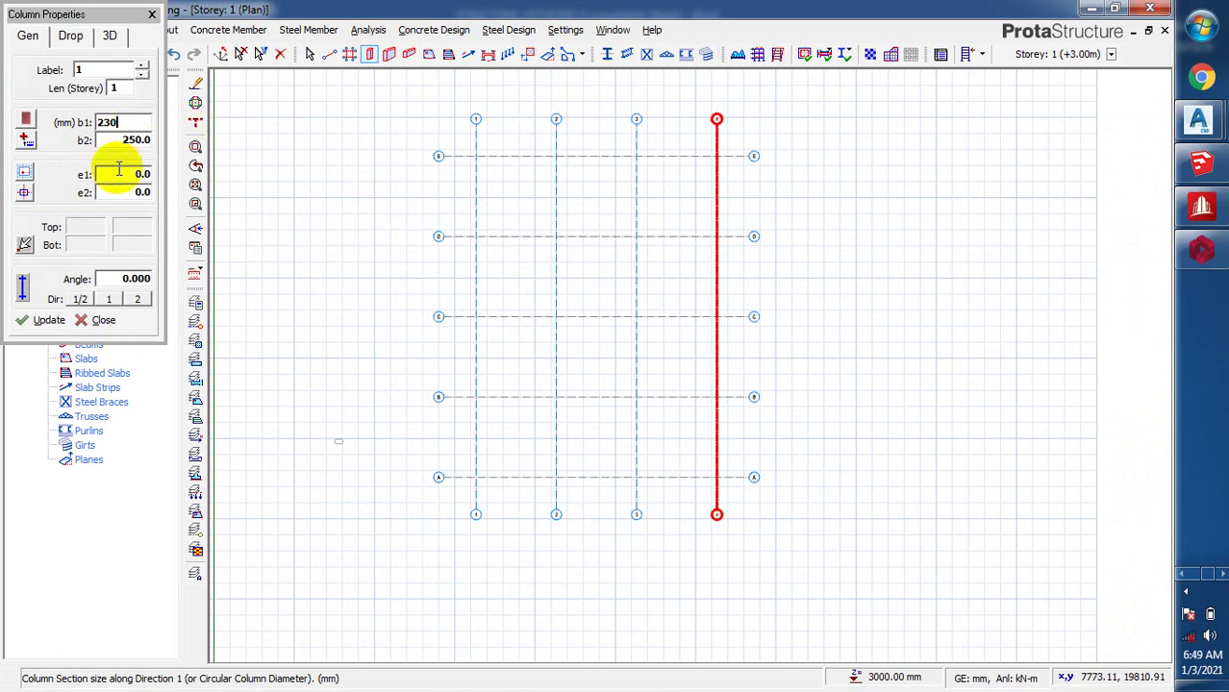
double_click(130, 140)
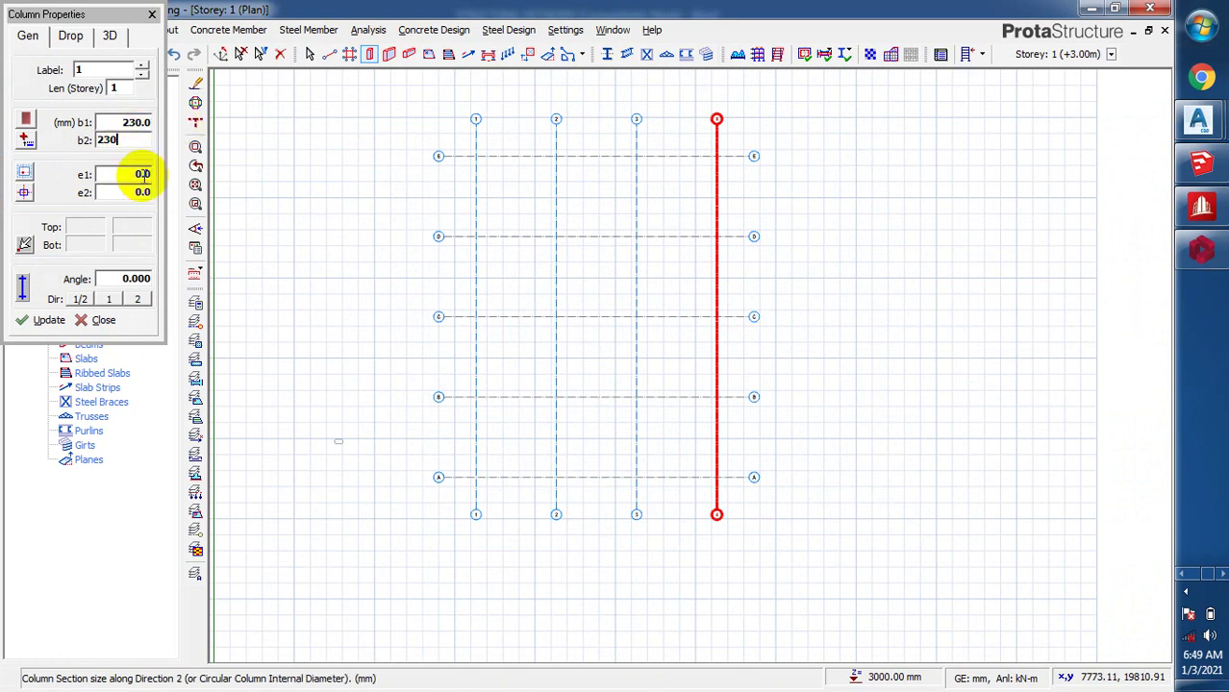
click(25, 196)
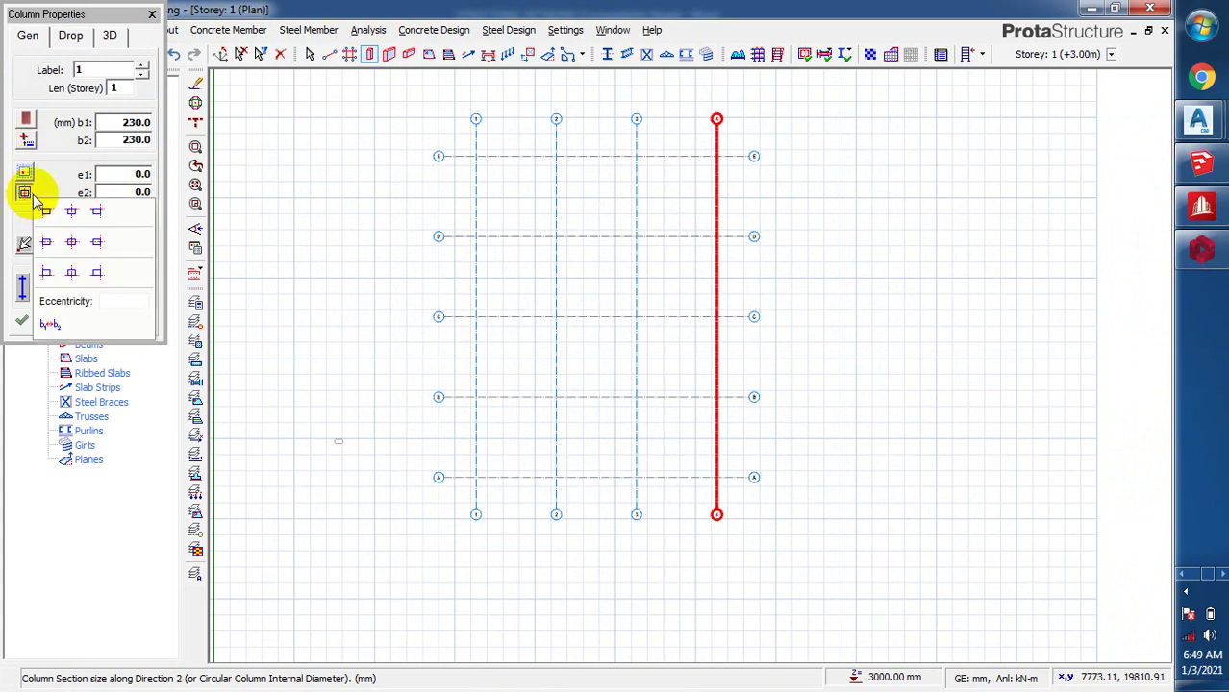
click(77, 246)
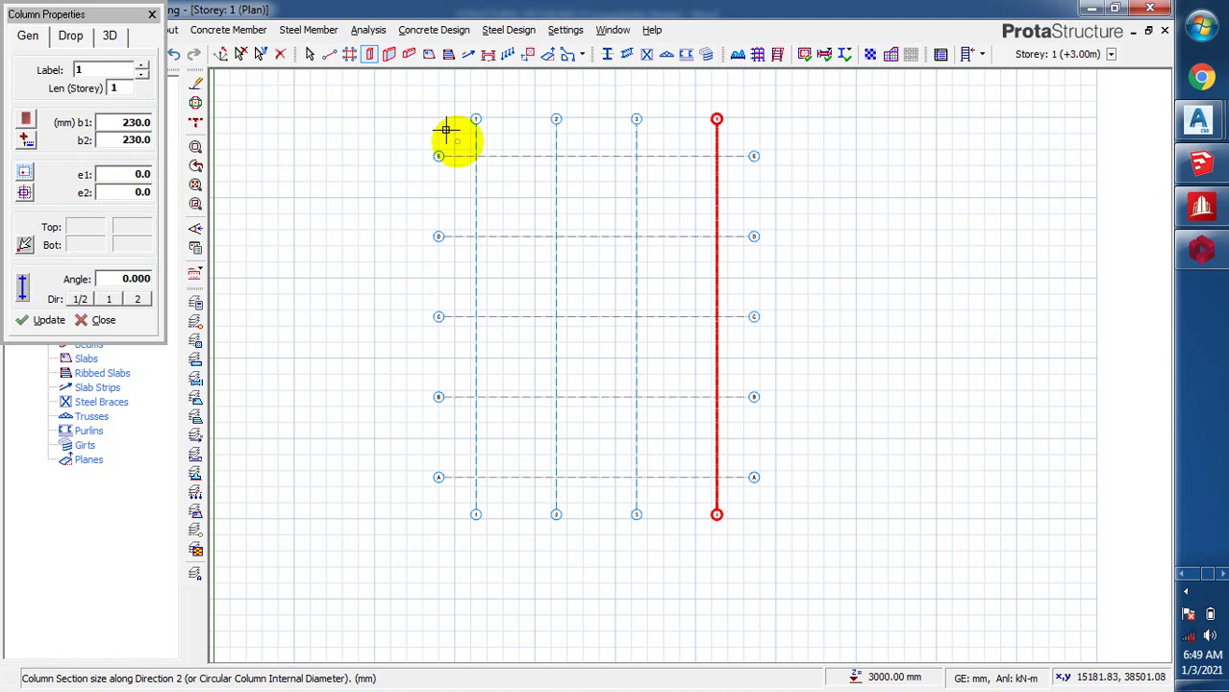
- Insert columns 1C1–1C20 at all twenty grid intersections and review their drop panel and 3D support settings
drag(456, 140, 709, 493)
click(70, 36)
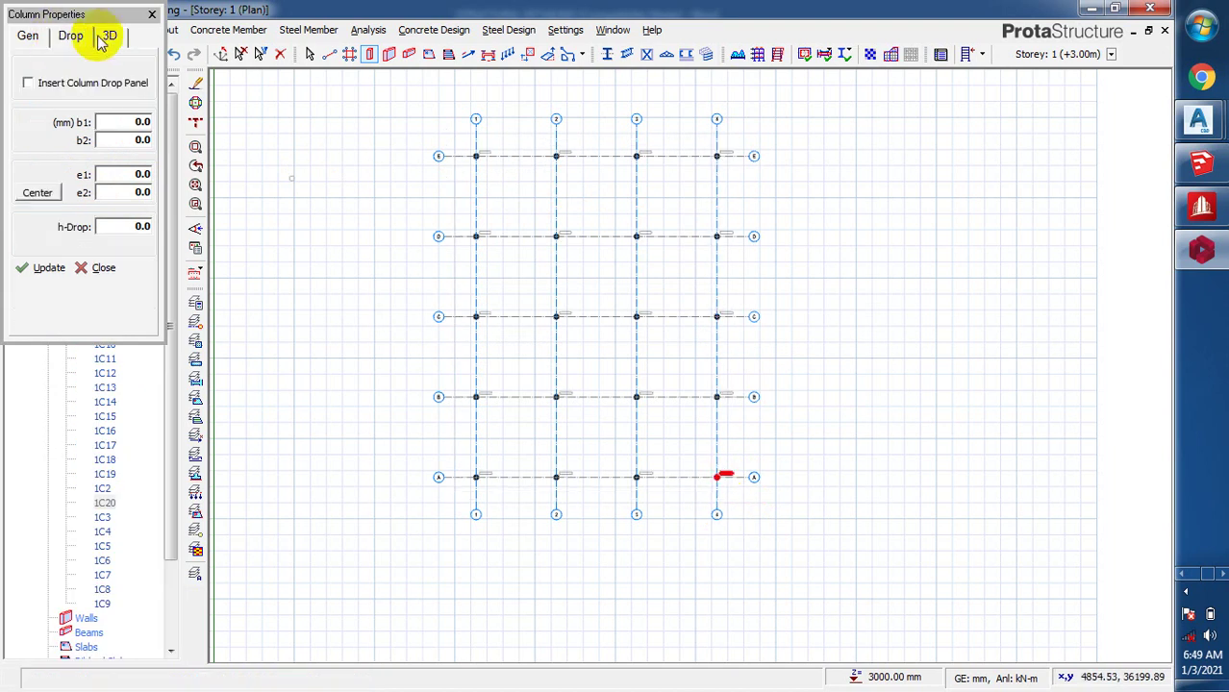
click(109, 36)
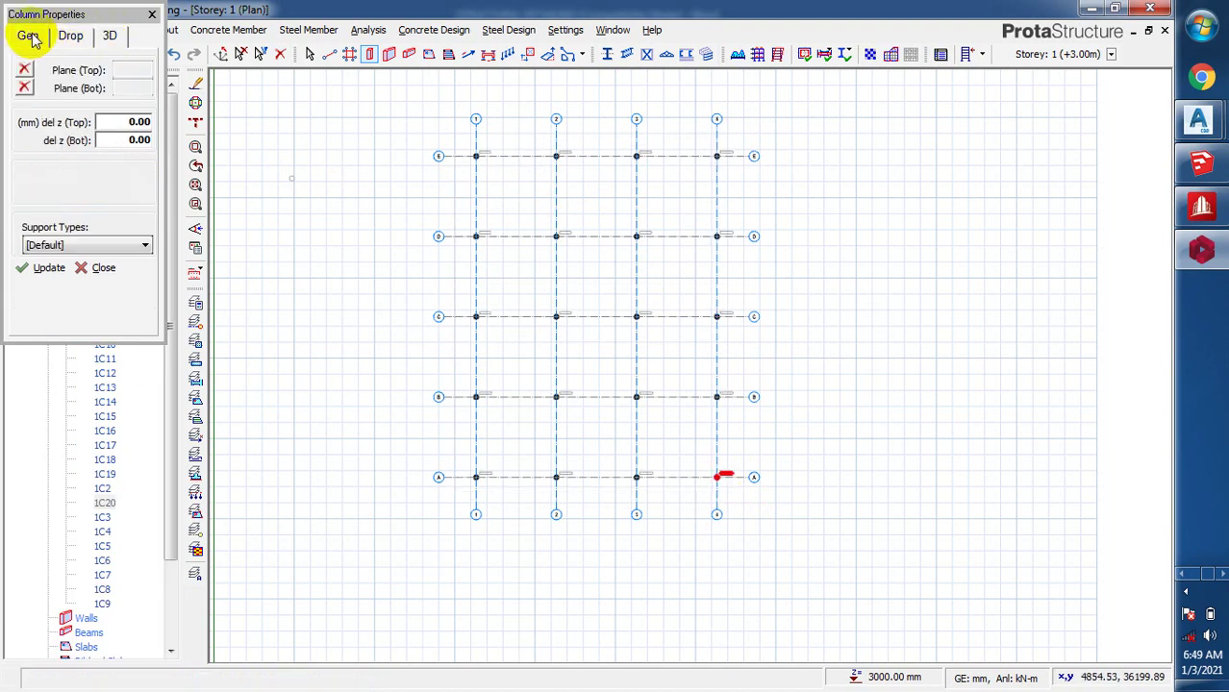
click(28, 37)
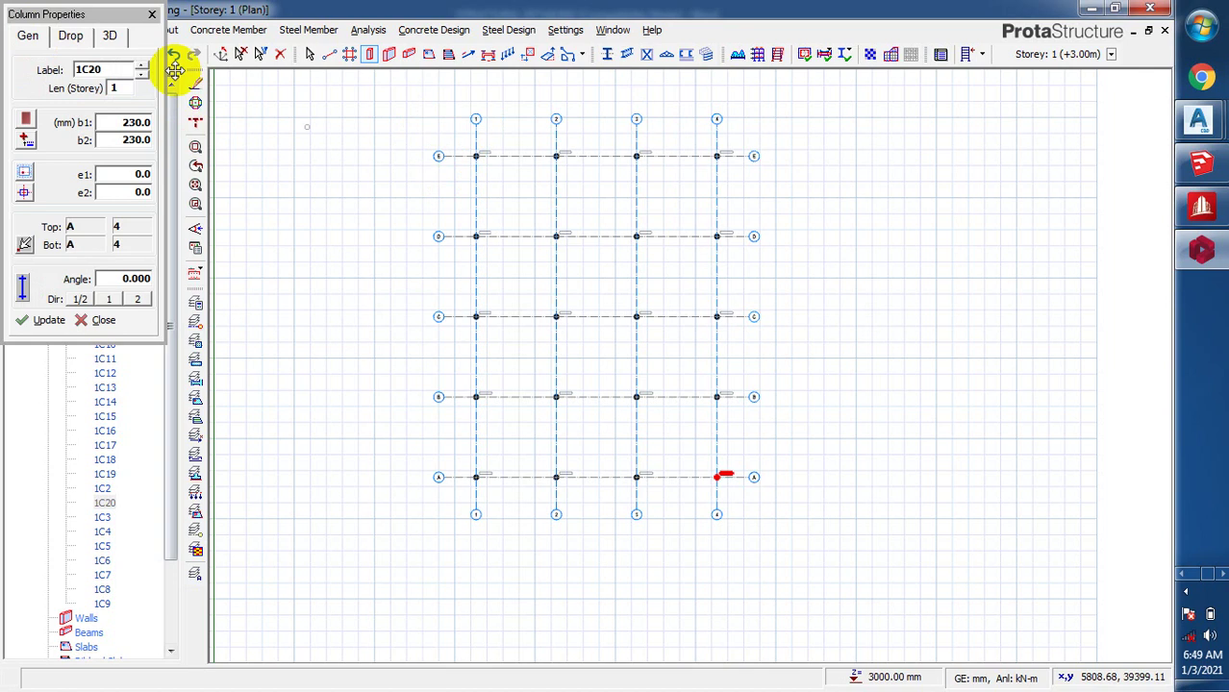
- Set walls to 230 mm with centre alignment and draw the axis E wall from E-1 to E-4
click(155, 15)
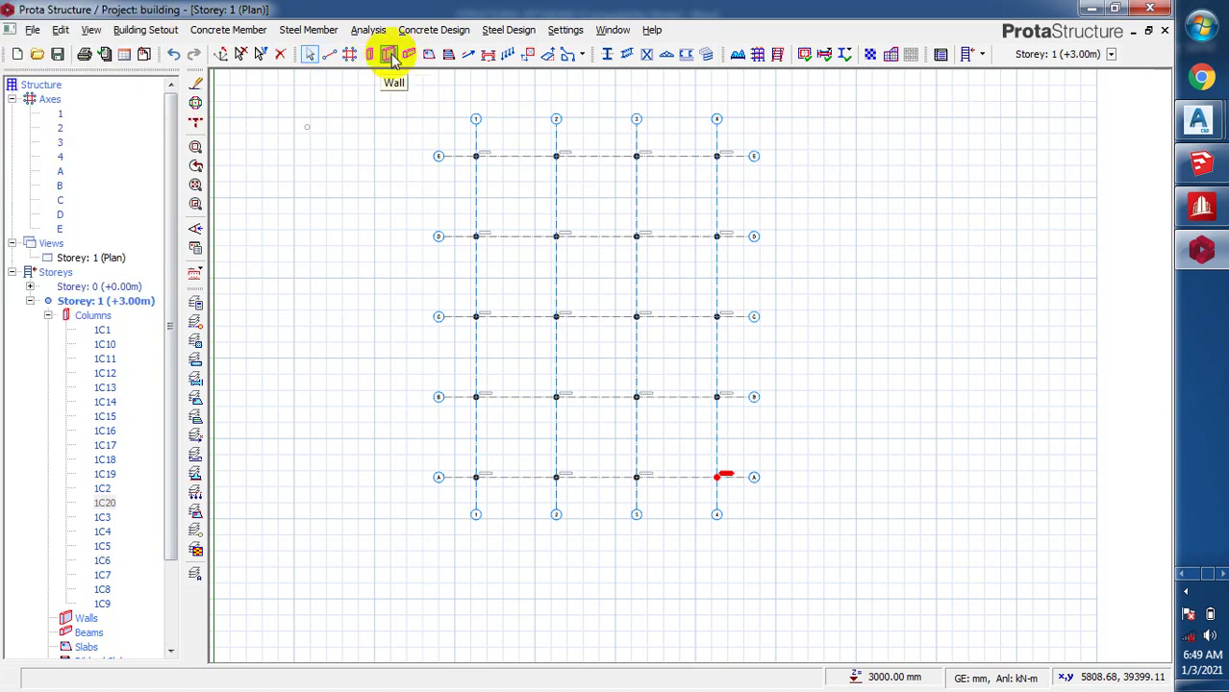
click(387, 56)
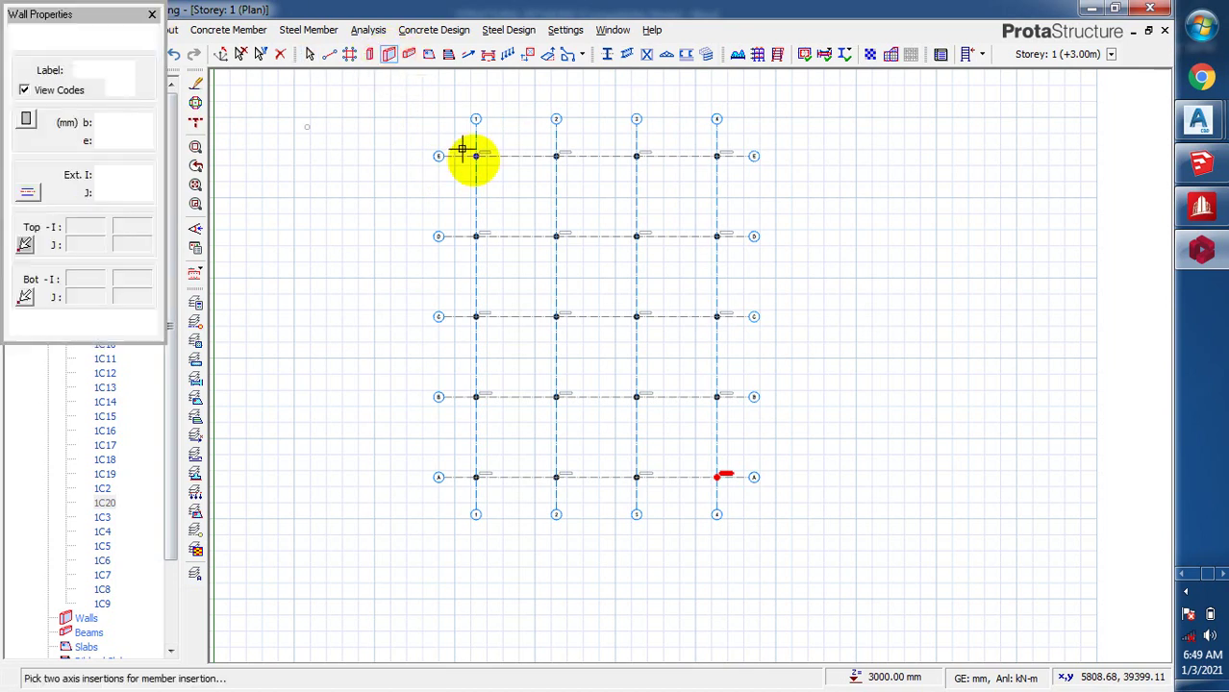
click(475, 156)
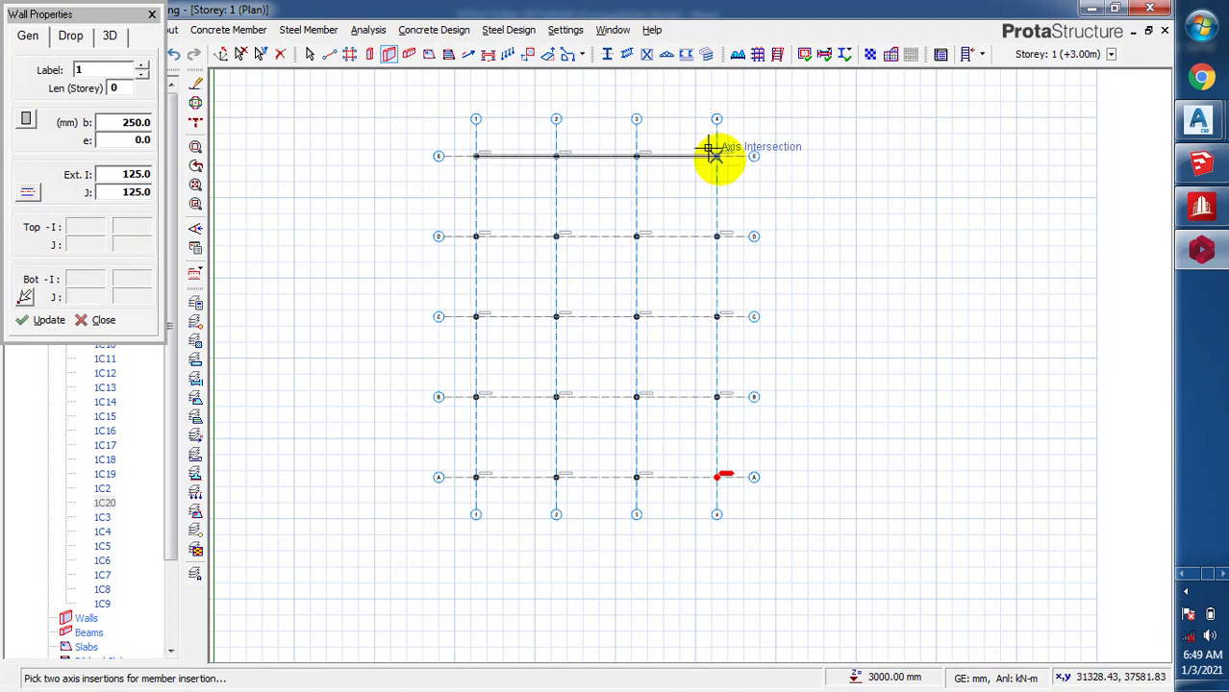
click(34, 200)
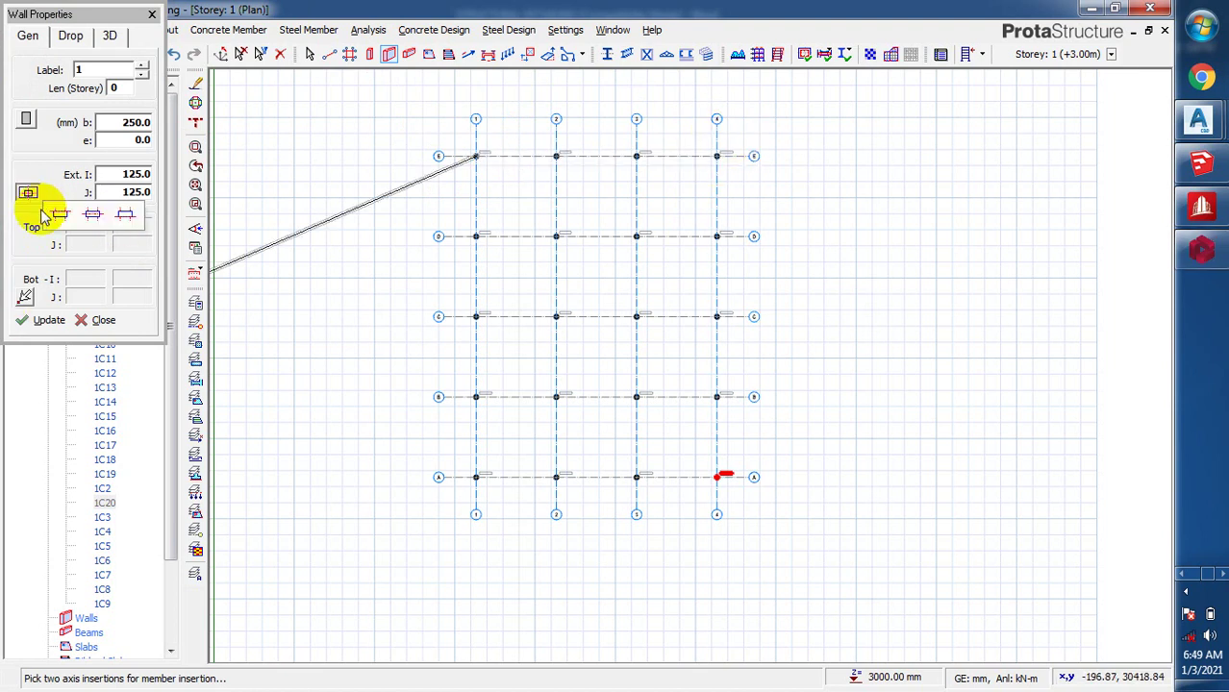
click(100, 216)
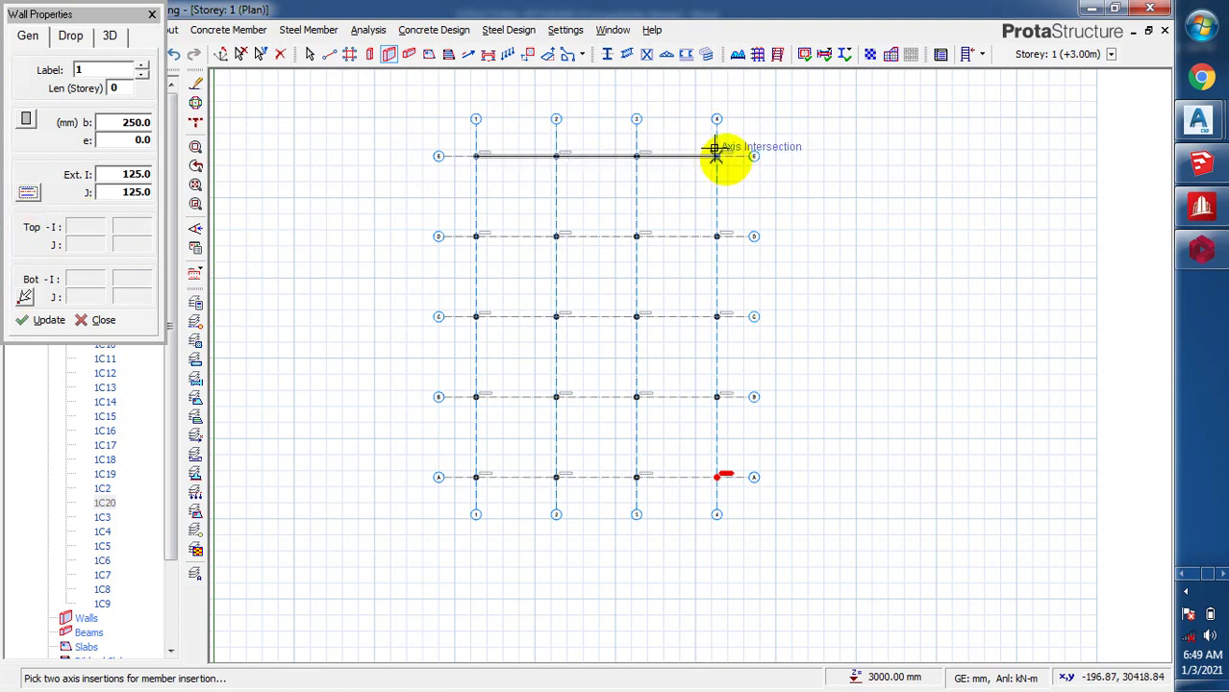
double_click(132, 127)
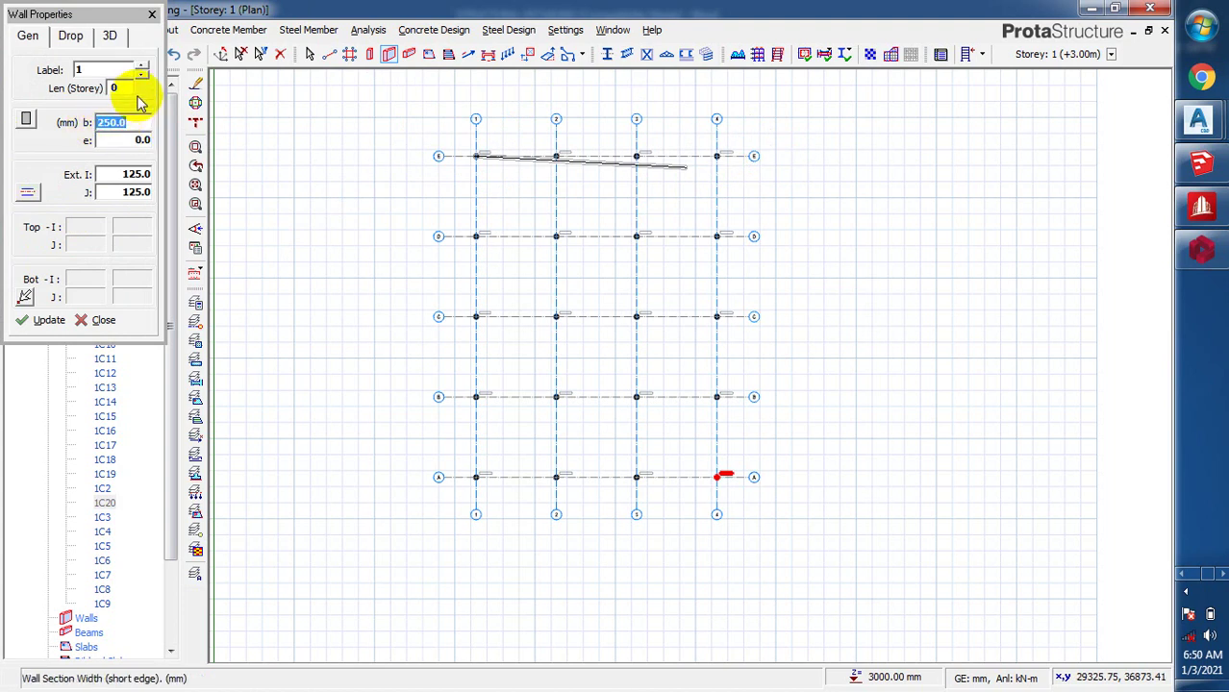
text(23)
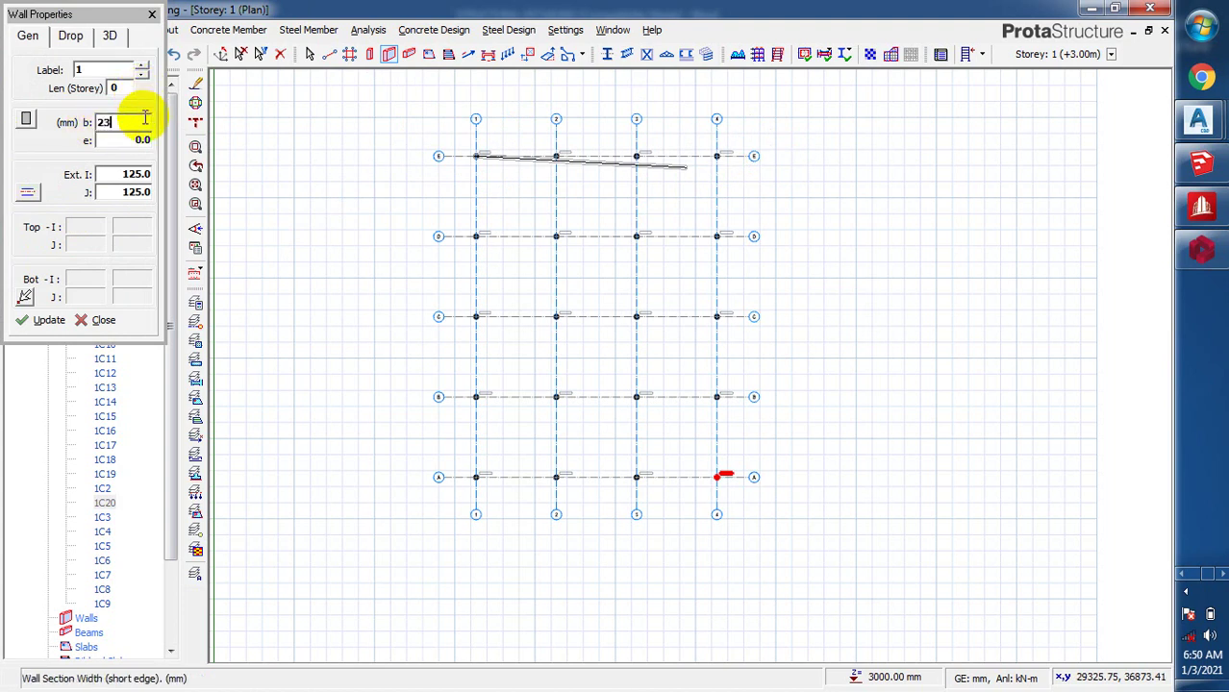
text(0)
click(125, 140)
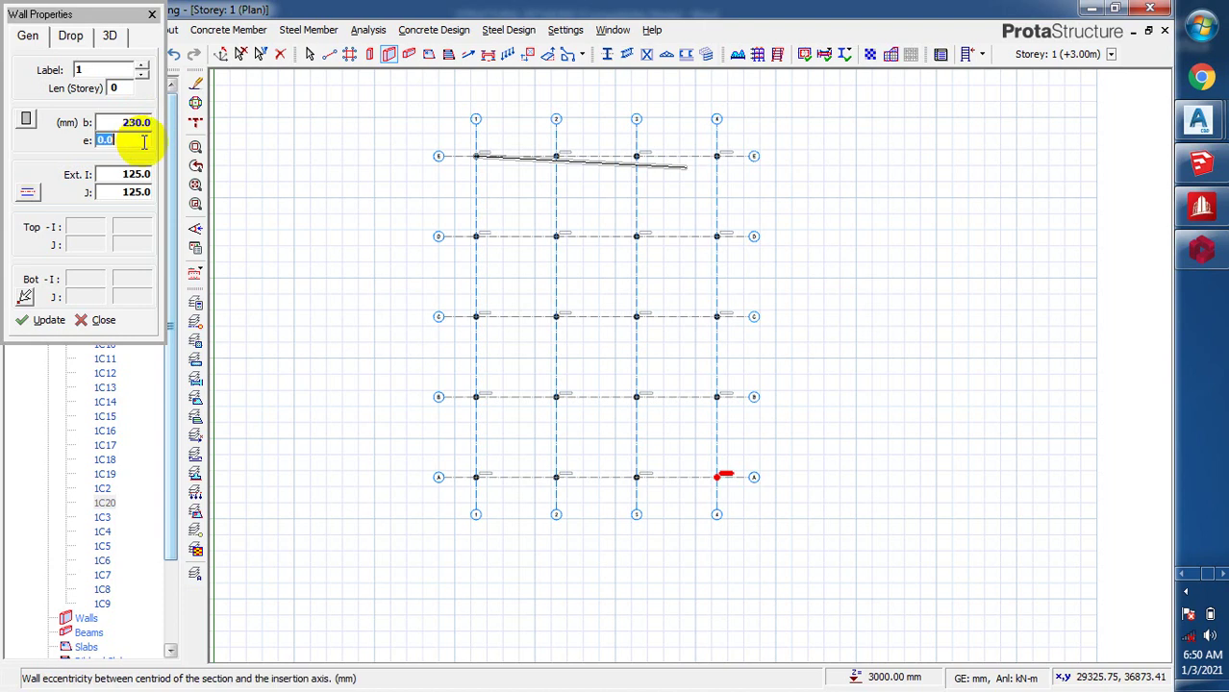
click(26, 192)
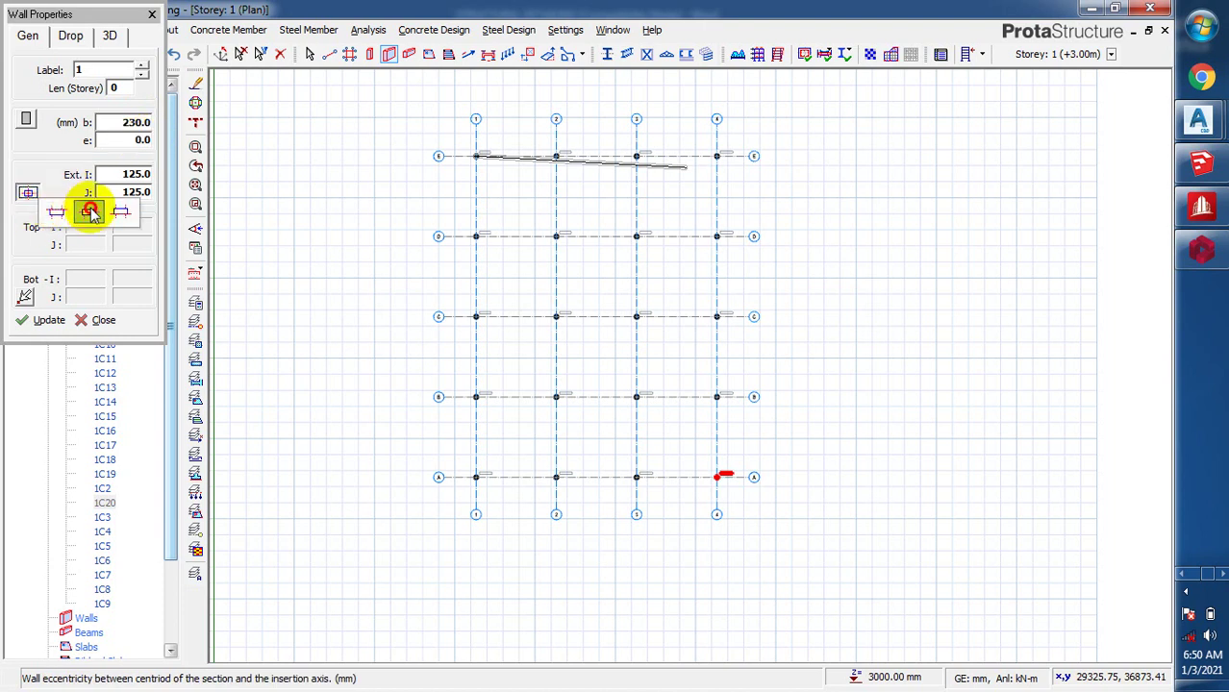
click(87, 211)
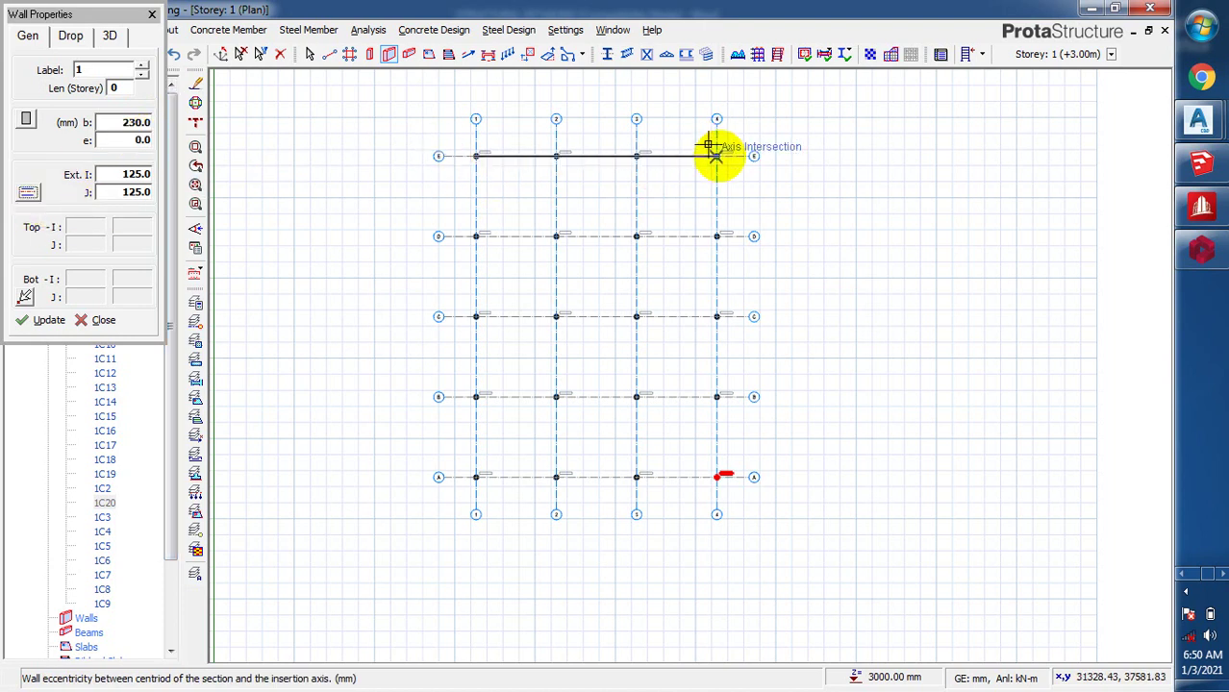
click(717, 156)
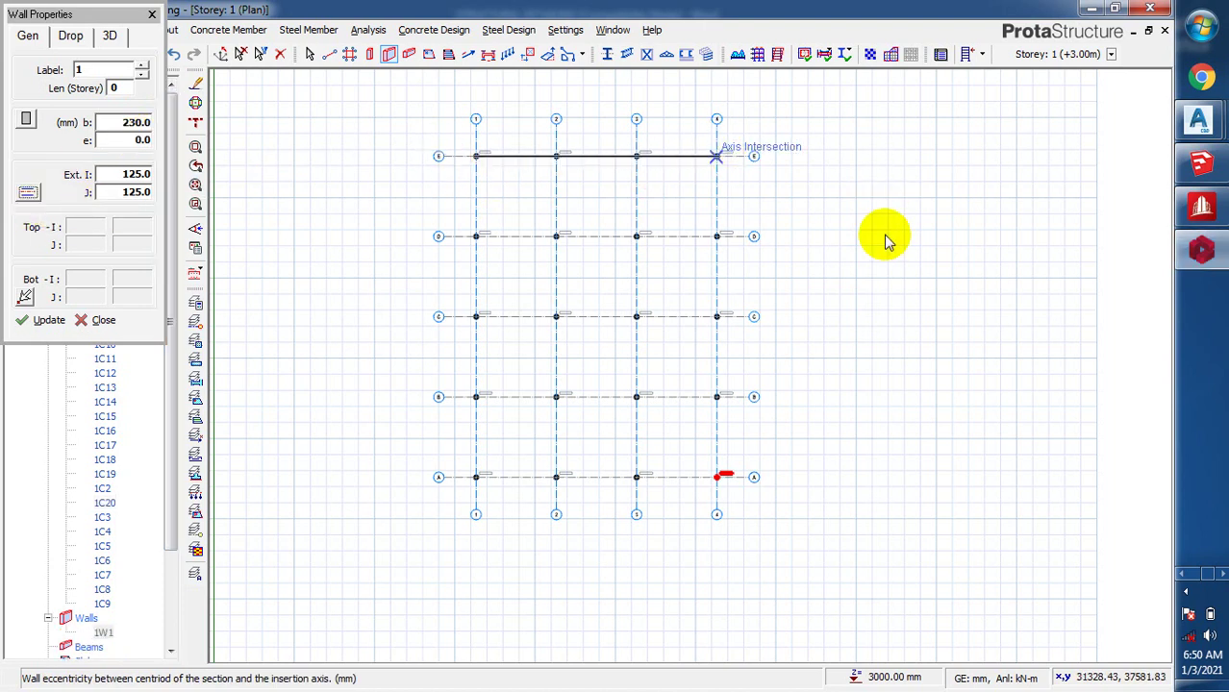
- Draw 230 mm walls along axes D, C, B and A, plus axes 1 and 4
click(473, 236)
click(716, 235)
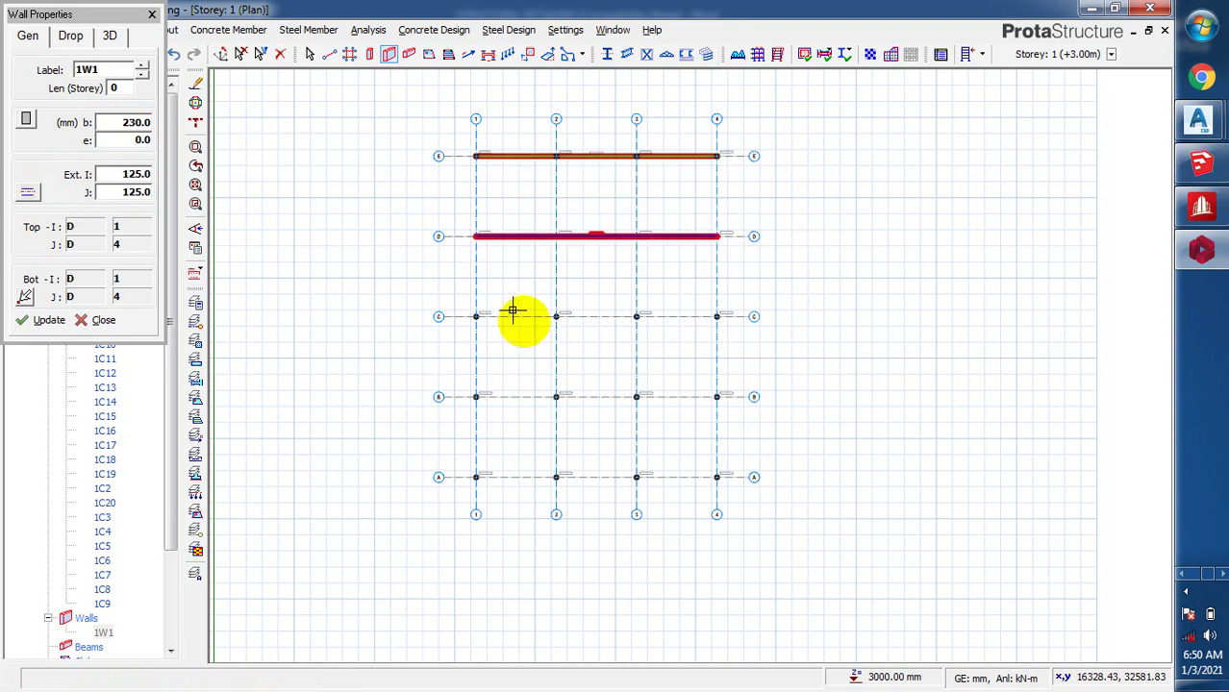
click(475, 316)
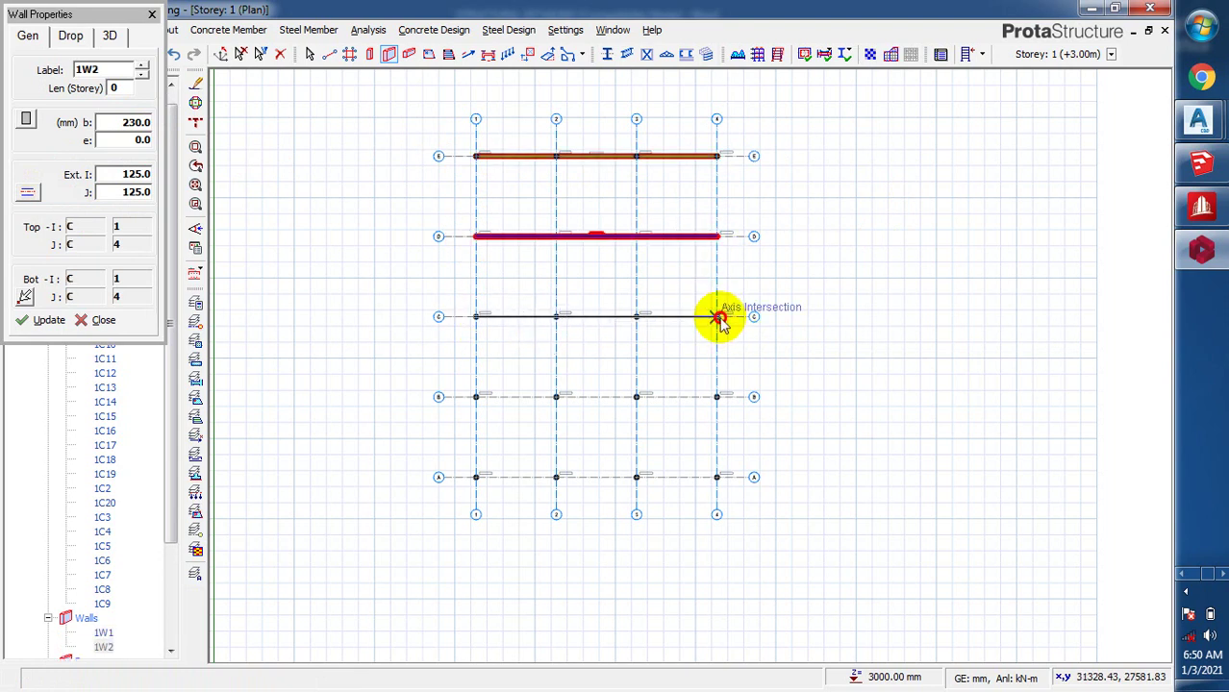
click(716, 317)
click(476, 396)
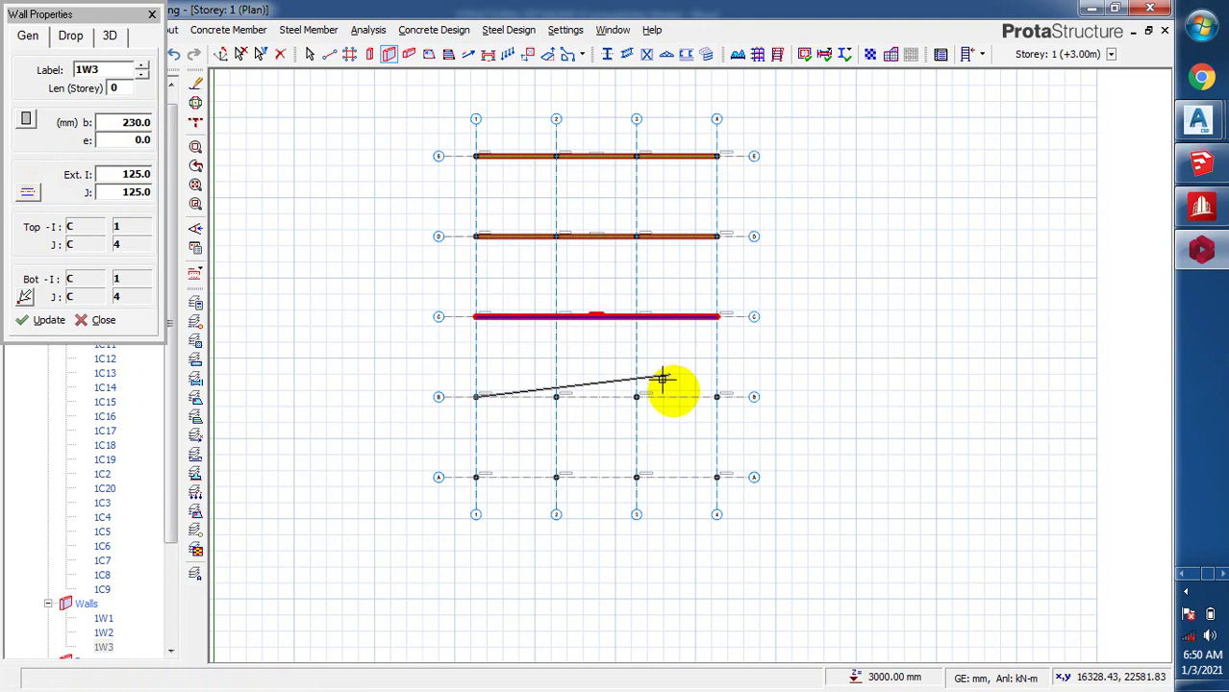
click(716, 396)
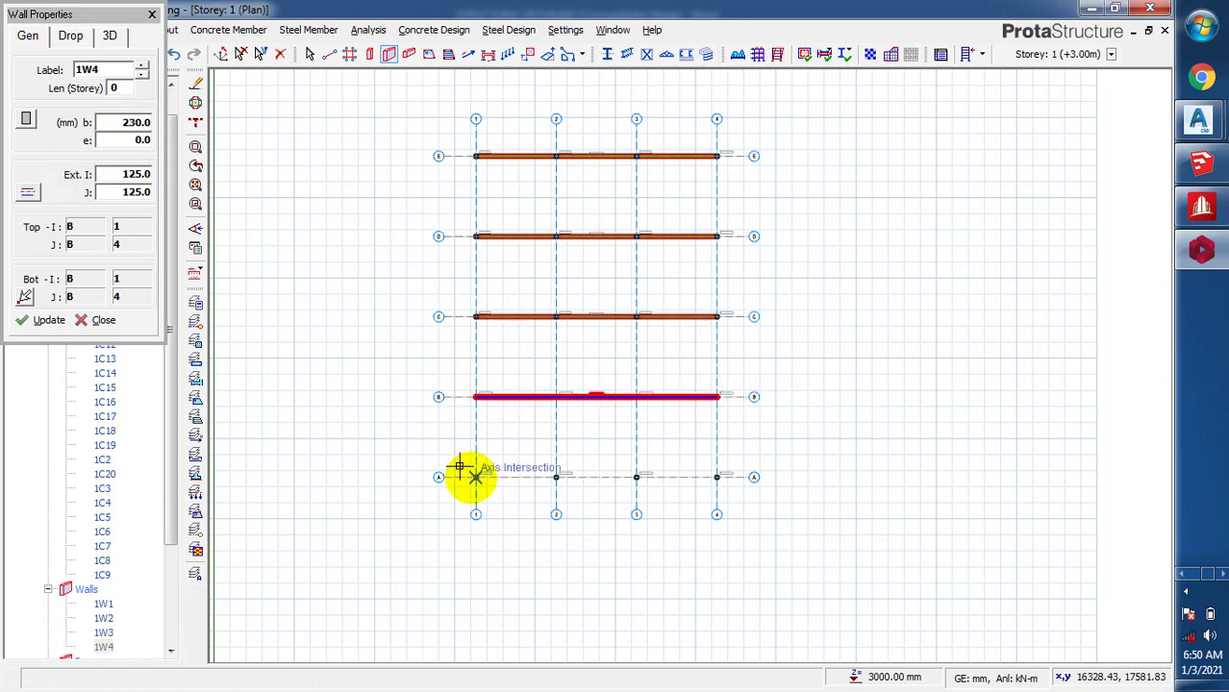
click(459, 467)
click(714, 471)
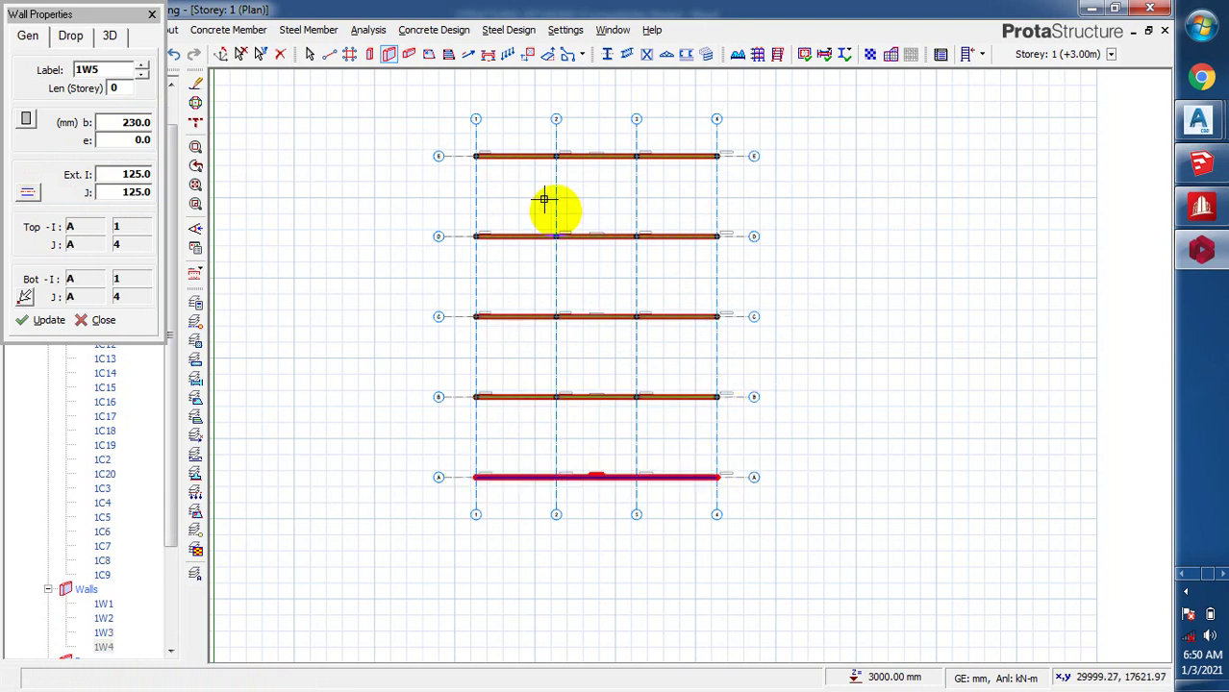
click(475, 155)
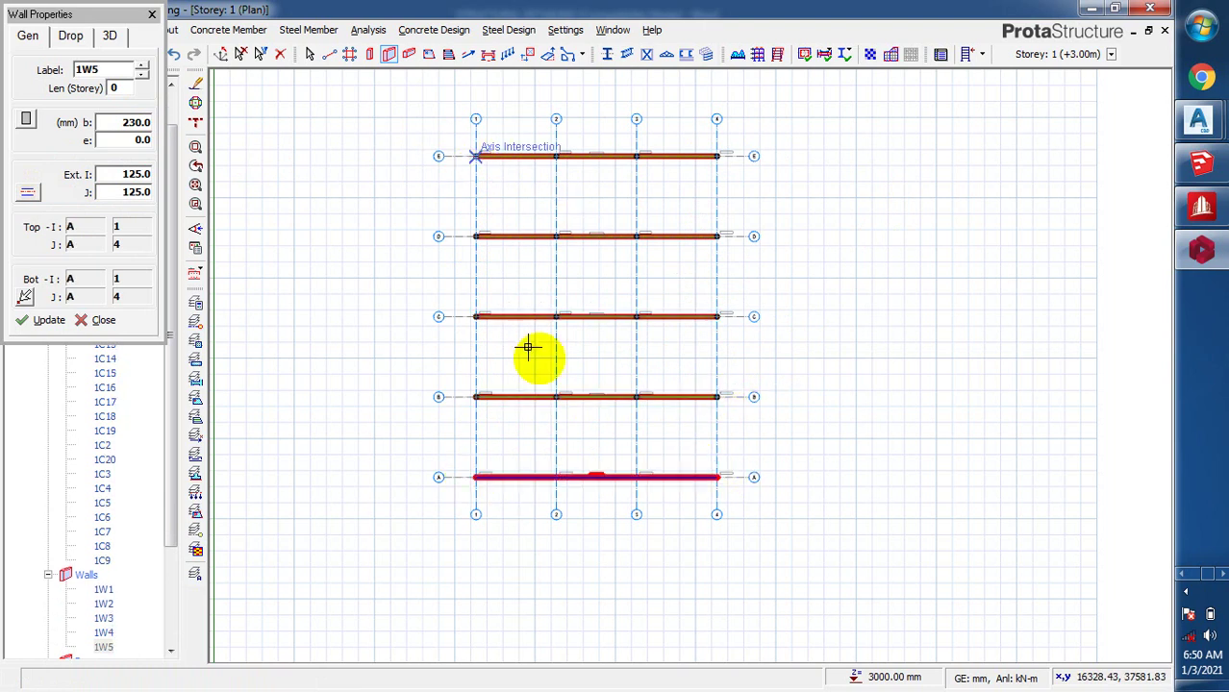
click(462, 469)
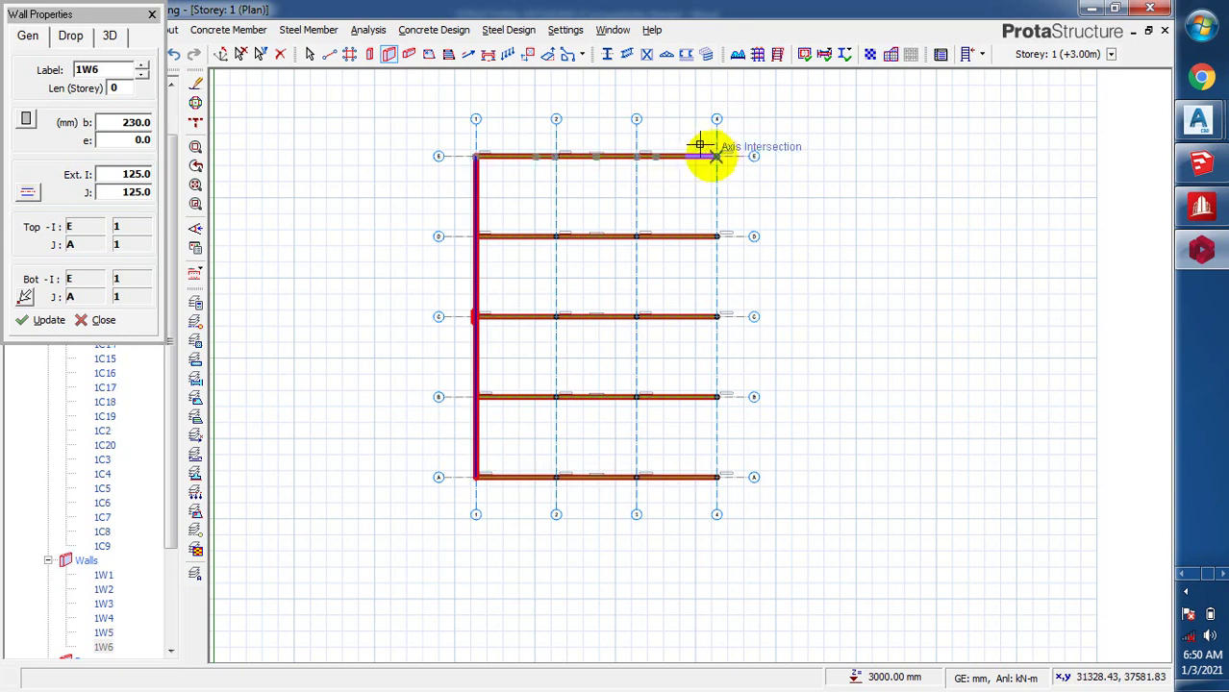
click(703, 146)
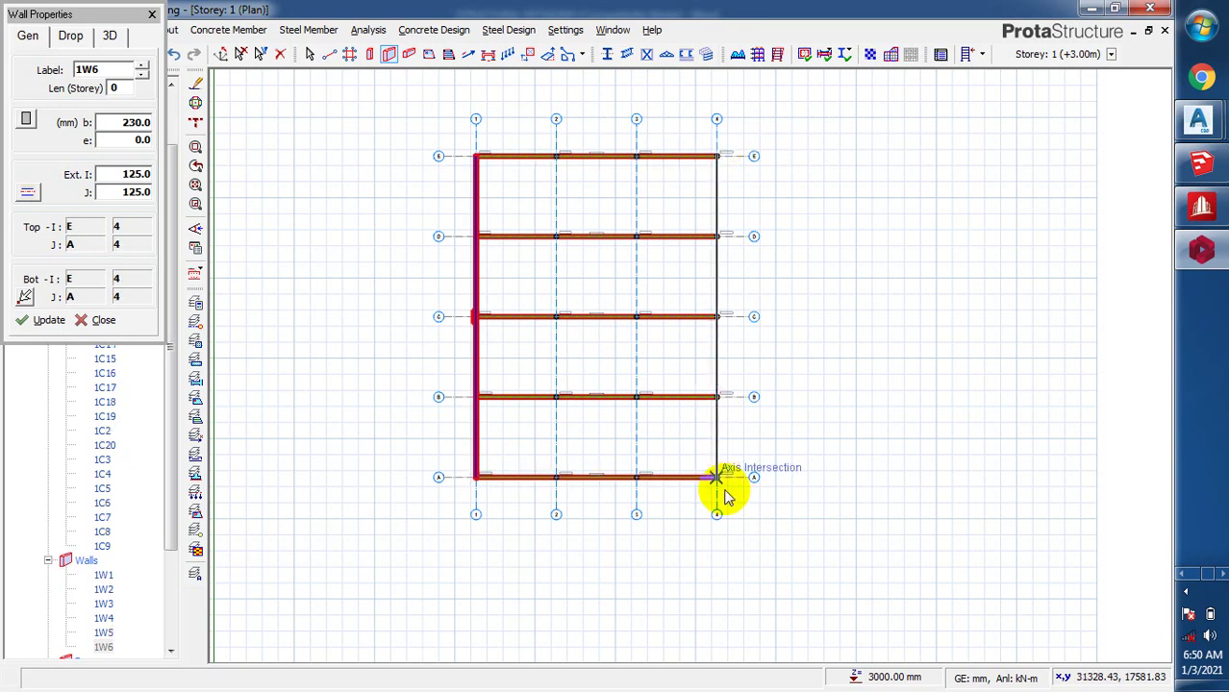
click(717, 480)
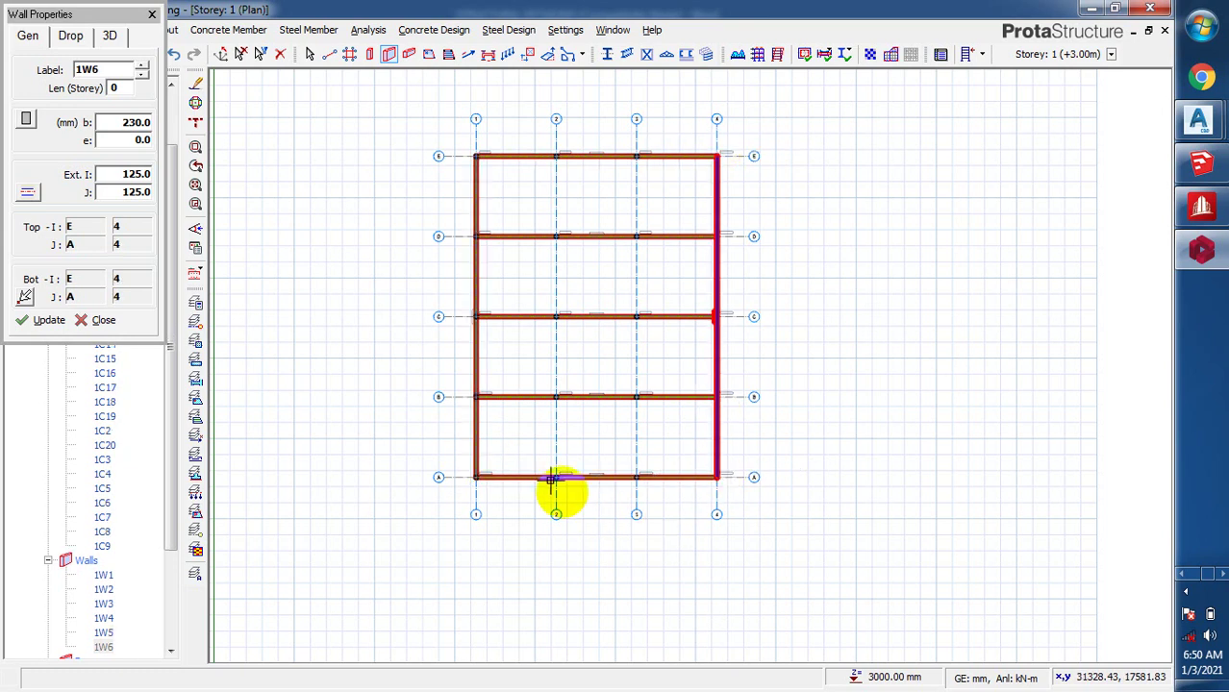
click(151, 13)
- Replace the axis A wall with walls A-1 to A-2 and A-4 to A-3, leaving the middle open
click(600, 479)
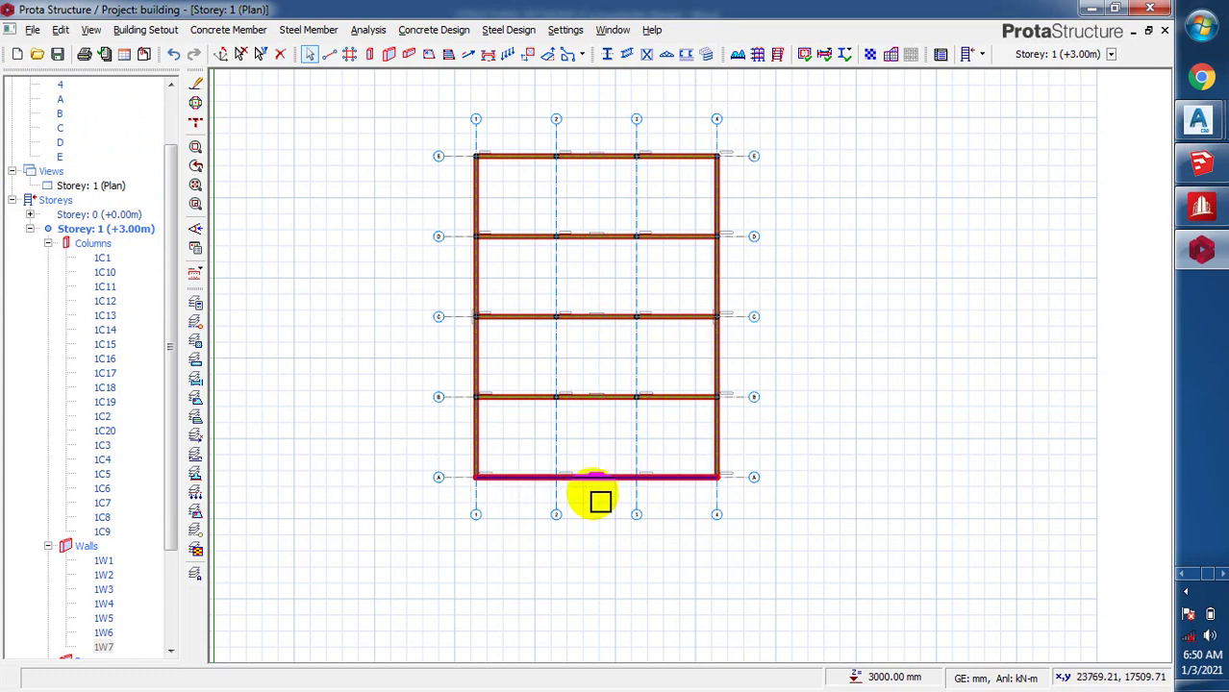
key(Delete)
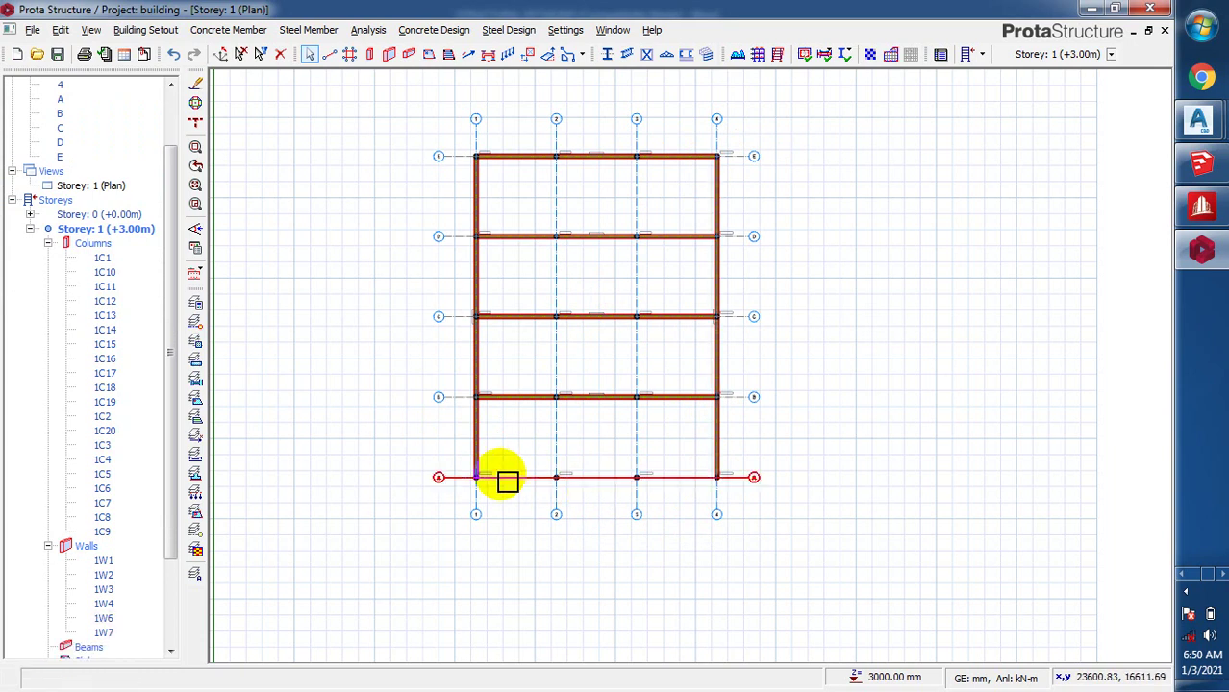
click(390, 53)
click(475, 477)
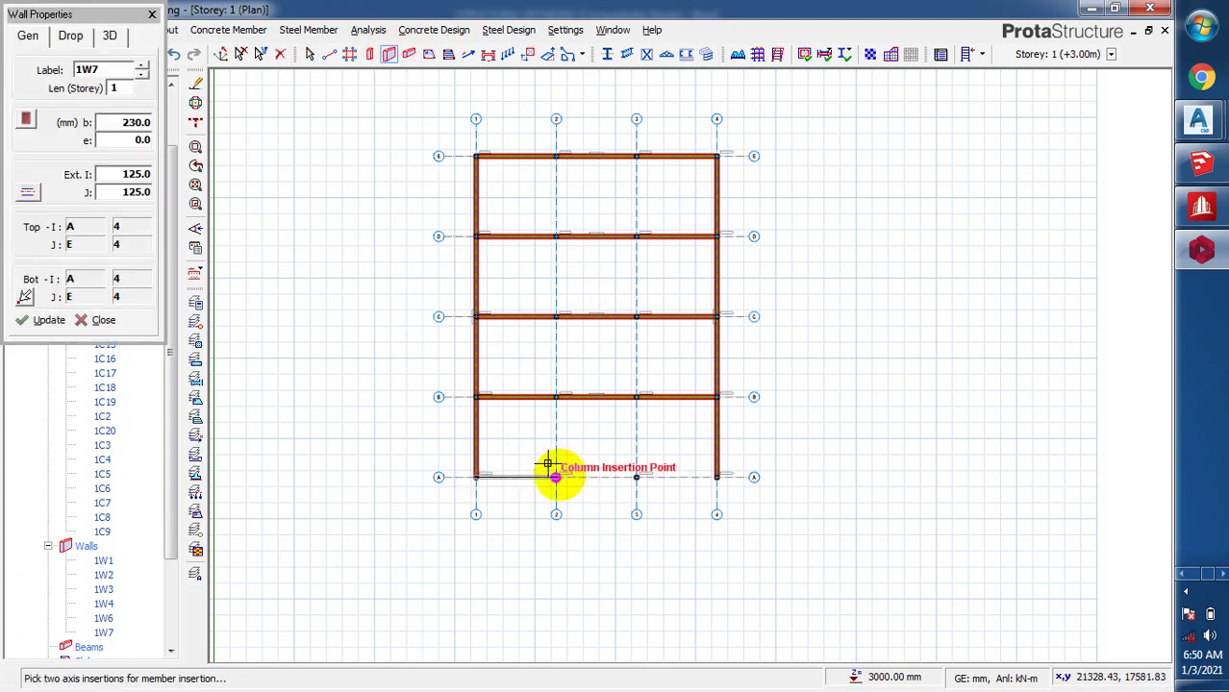
click(556, 477)
click(716, 477)
click(636, 477)
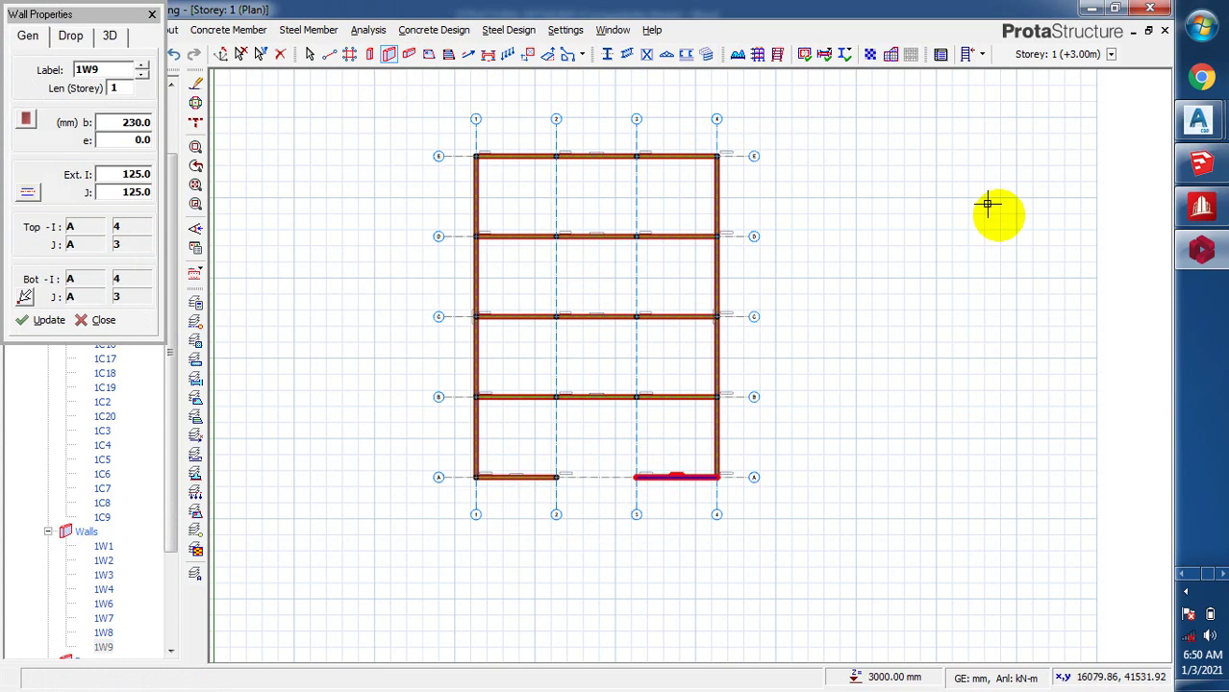
click(152, 14)
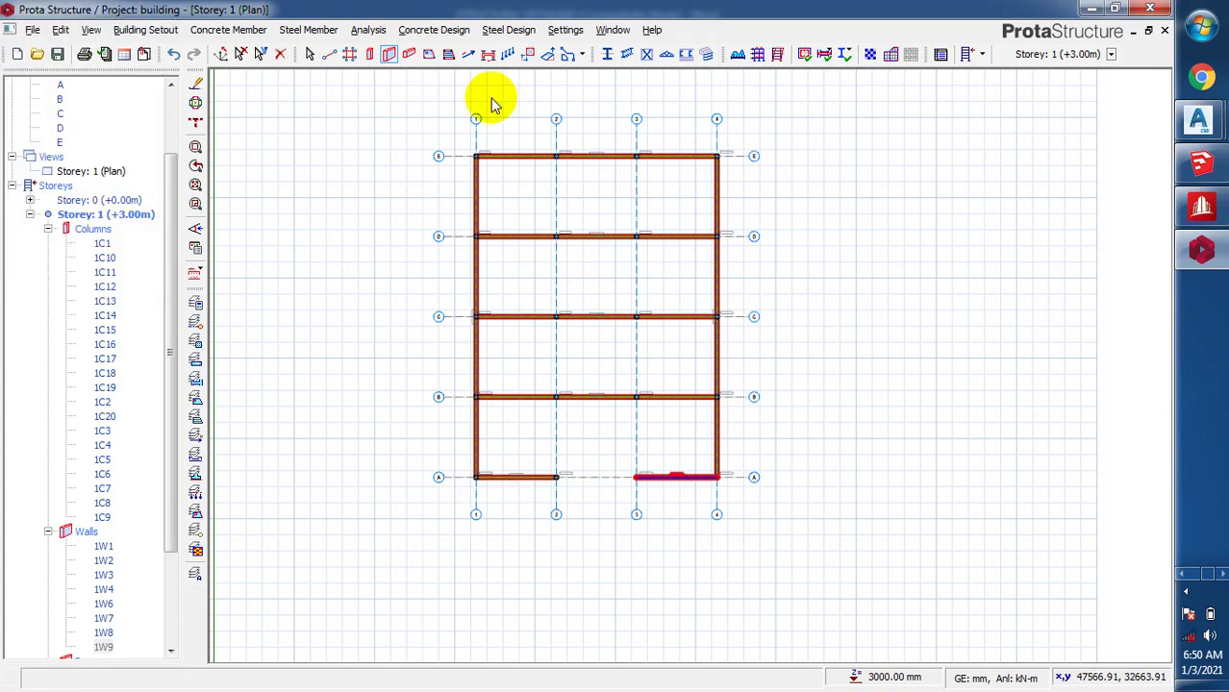
- Add a wall along axis 2 from E-2 to B-2, dismissing the overlap warning
click(389, 56)
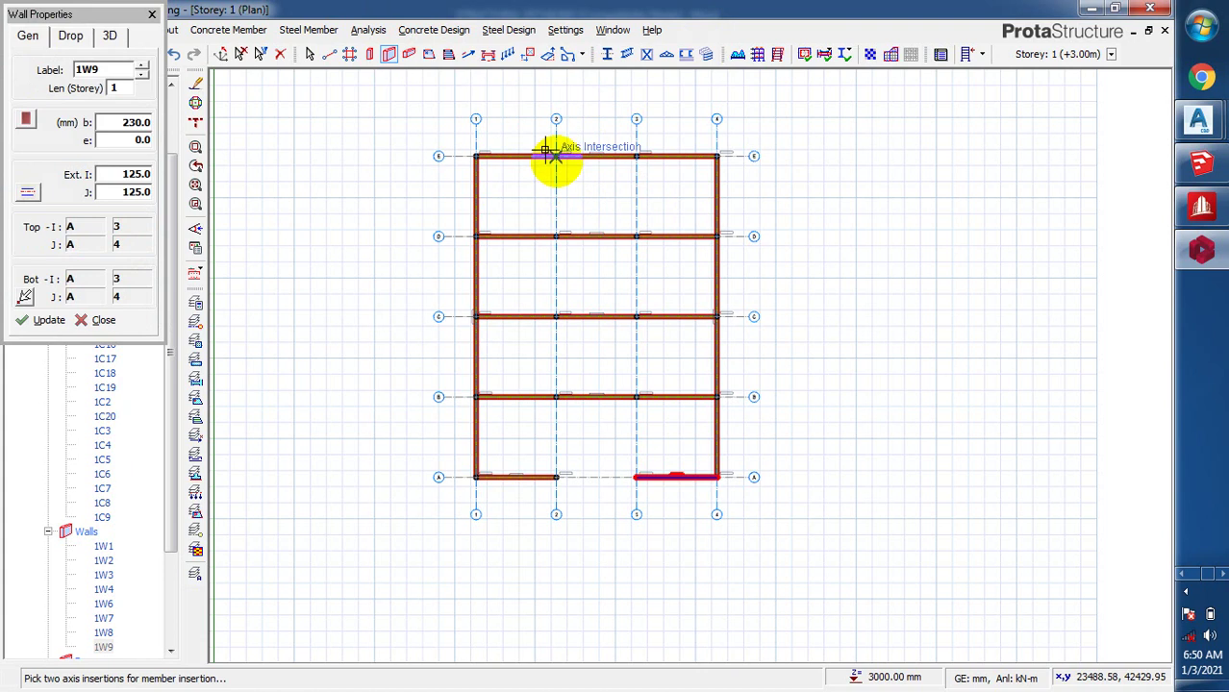
click(556, 157)
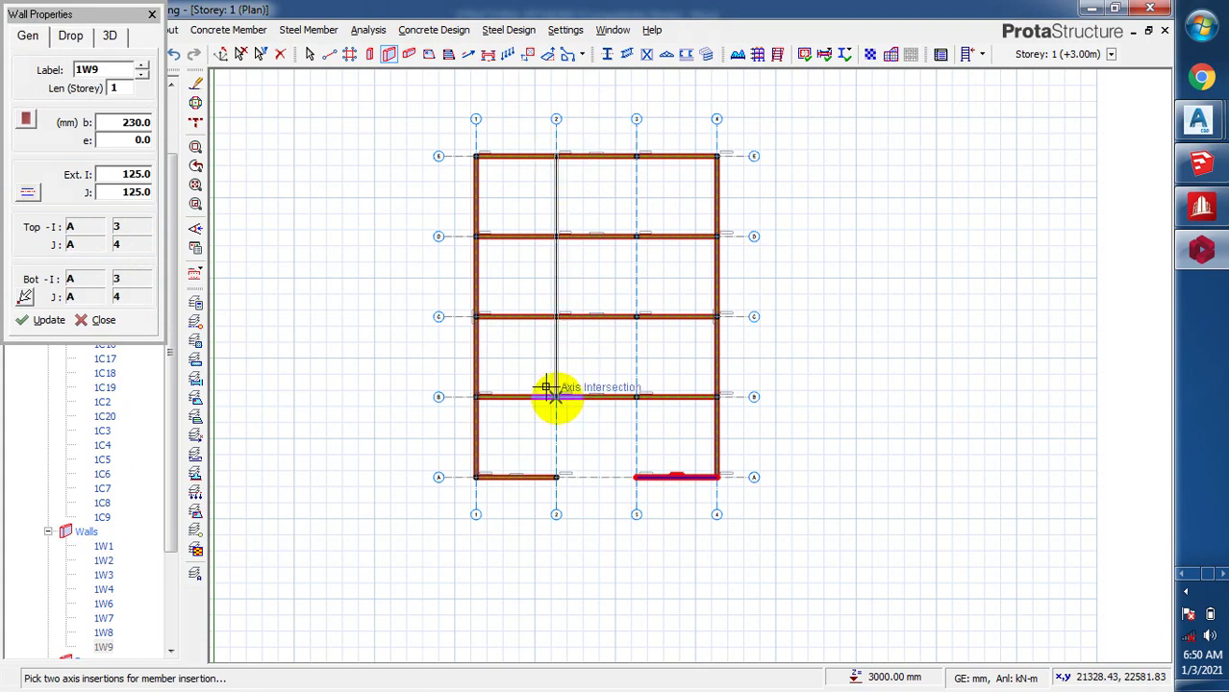
click(555, 396)
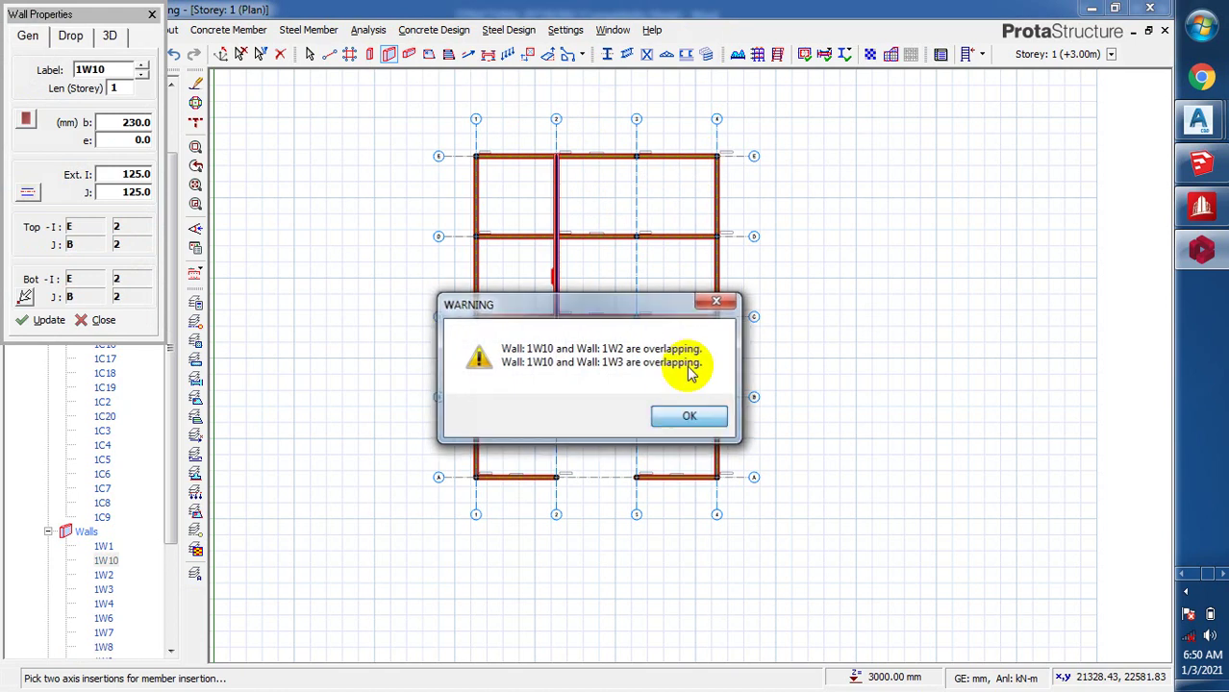
click(689, 415)
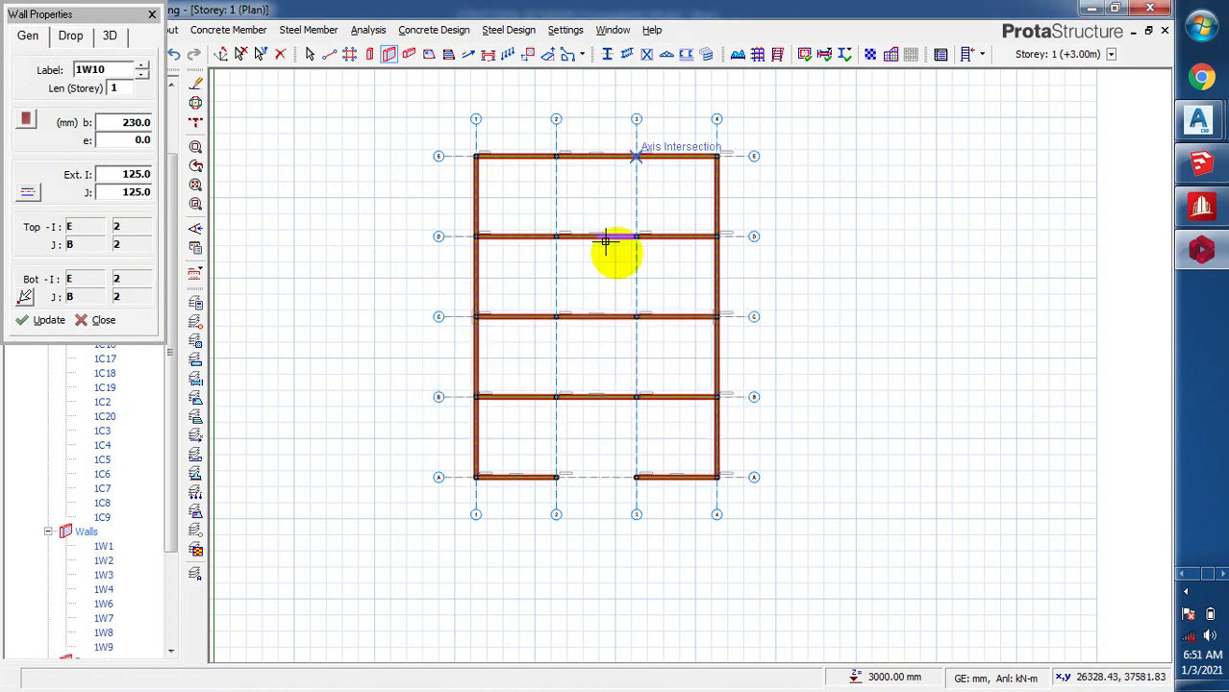
click(151, 14)
key(Escape)
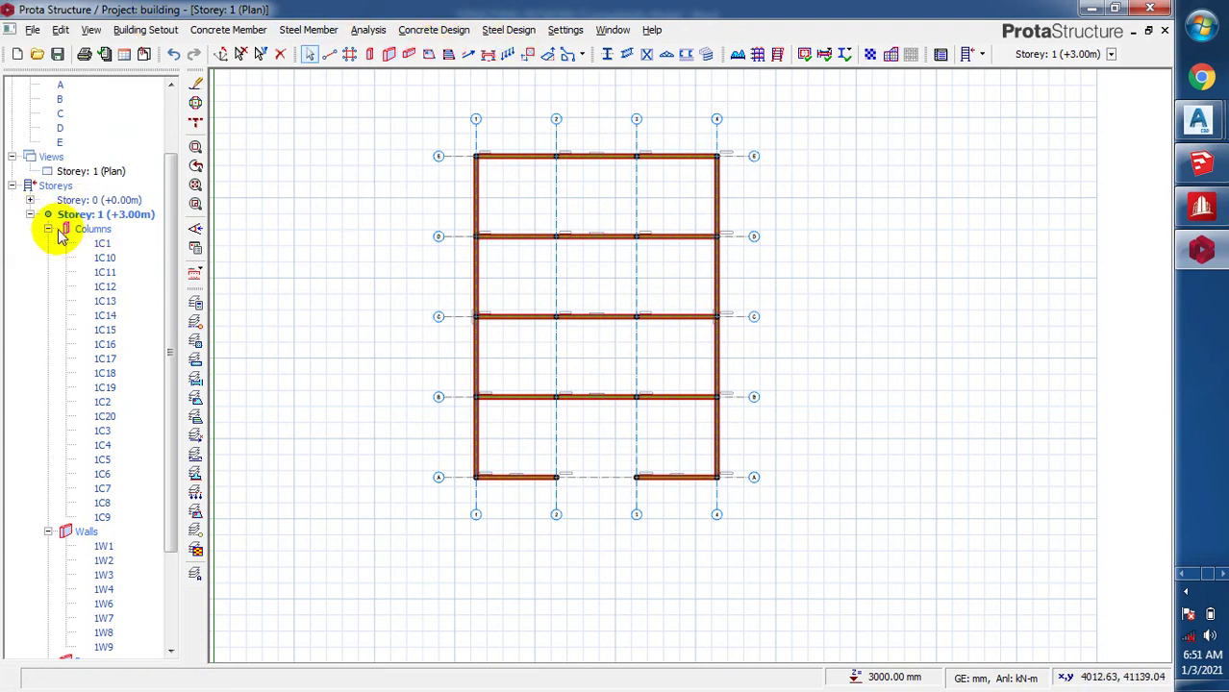
- Open a 3D view of Storey 1 and tile it vertically beside the plan
click(30, 215)
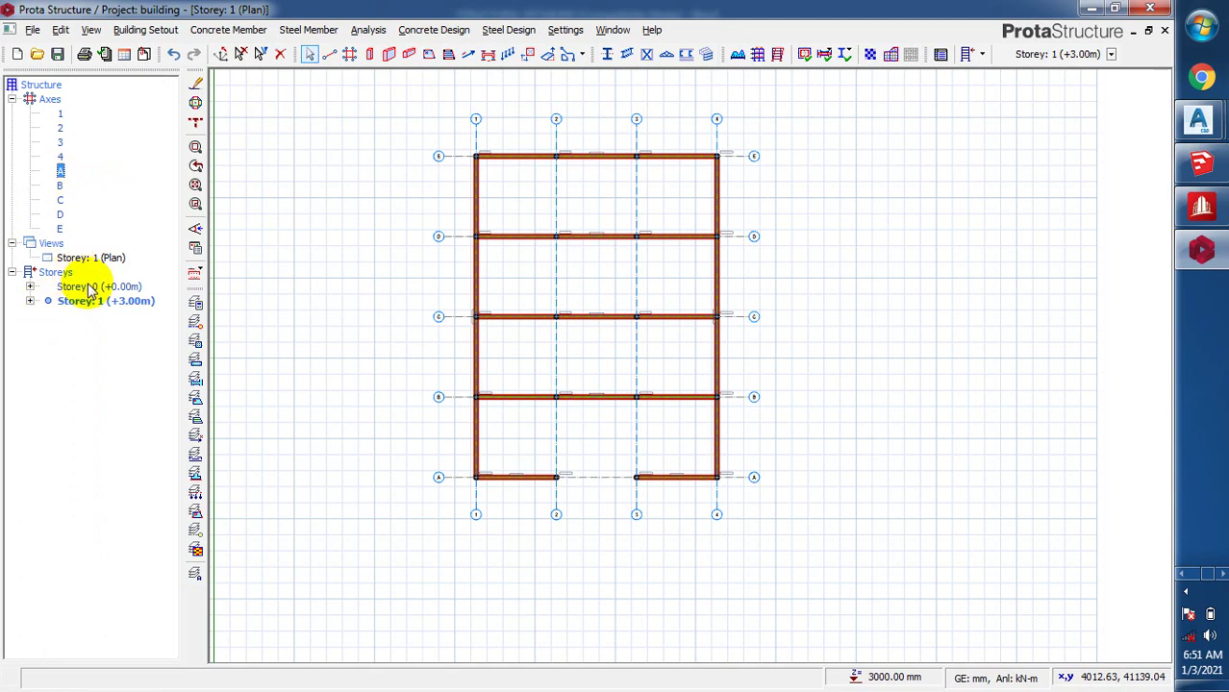
right_click(53, 246)
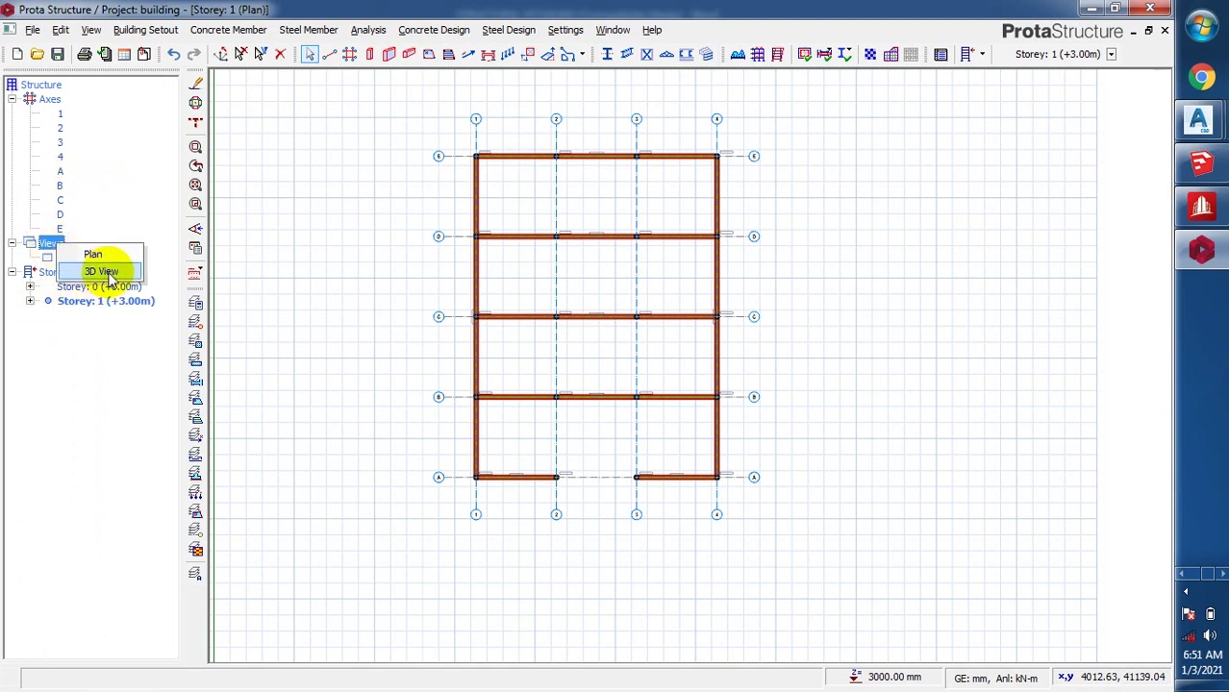
click(93, 273)
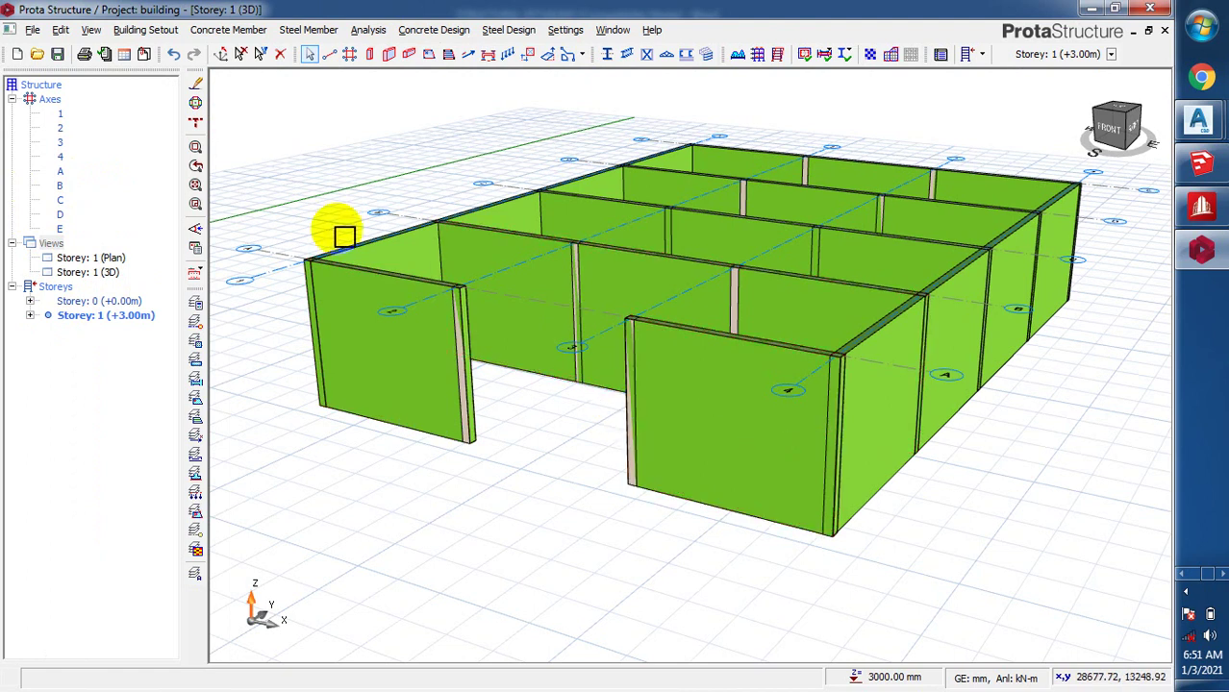
click(54, 244)
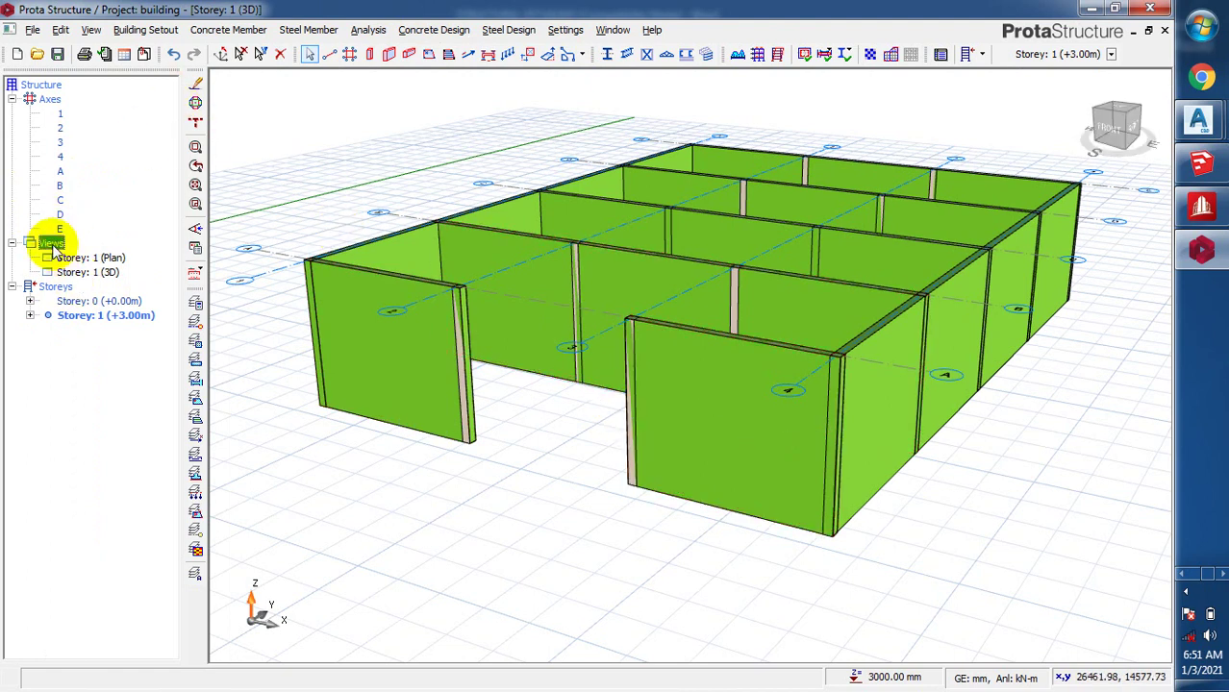
right_click(52, 243)
click(53, 243)
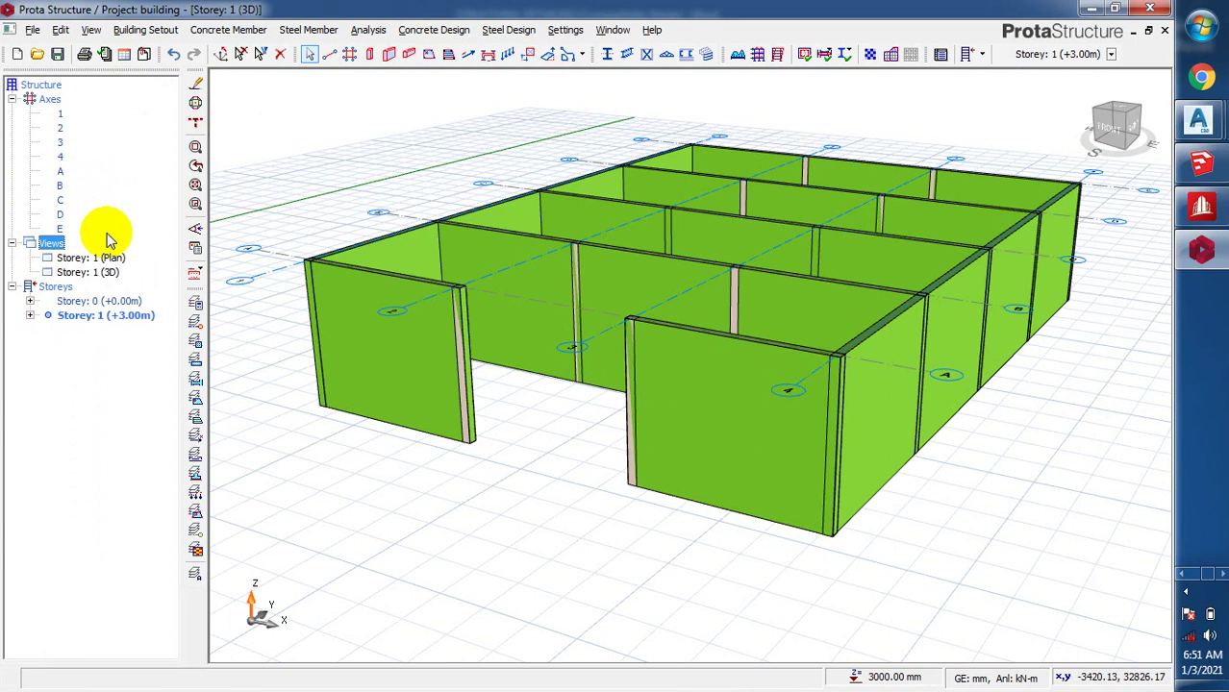
click(613, 30)
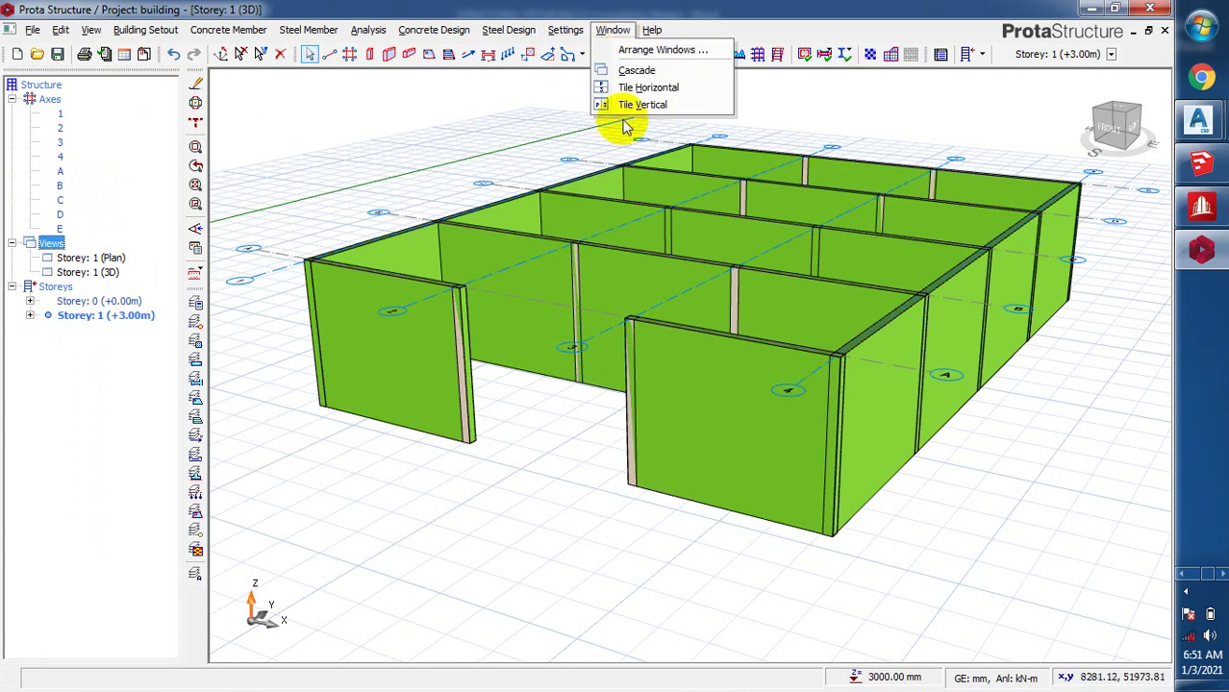
click(654, 104)
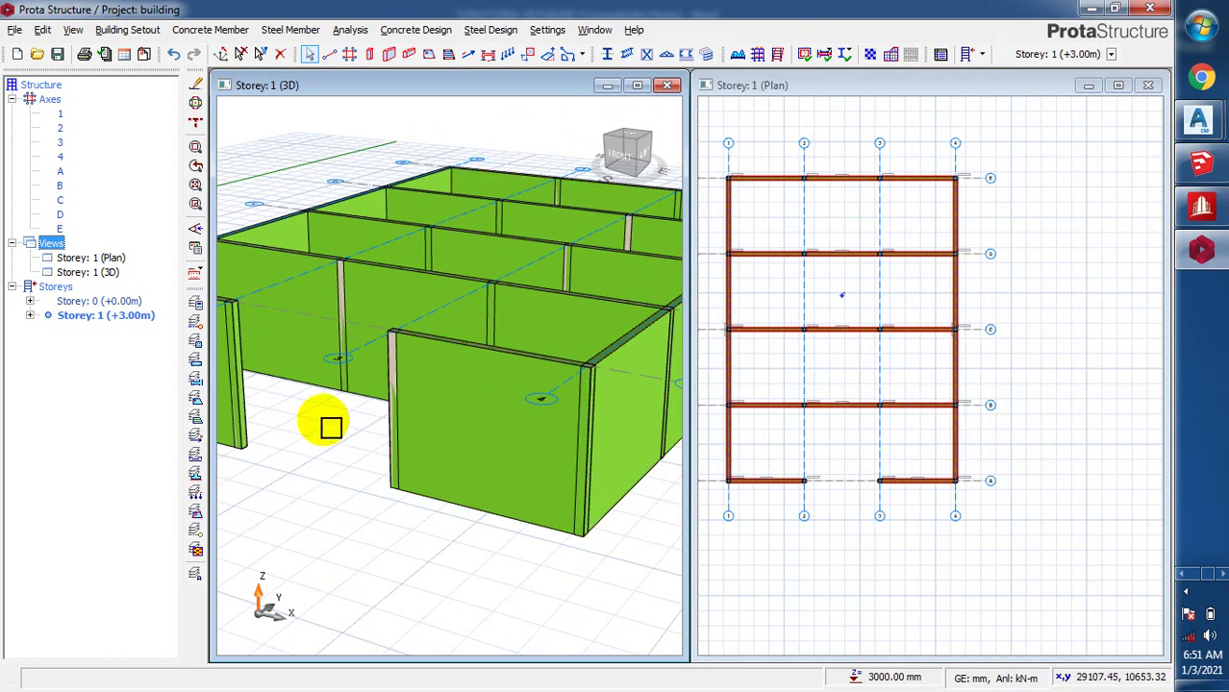
scroll(385, 412, down, 2)
- Open the Slab Properties for new slab 1 and expand its Type list
click(395, 406)
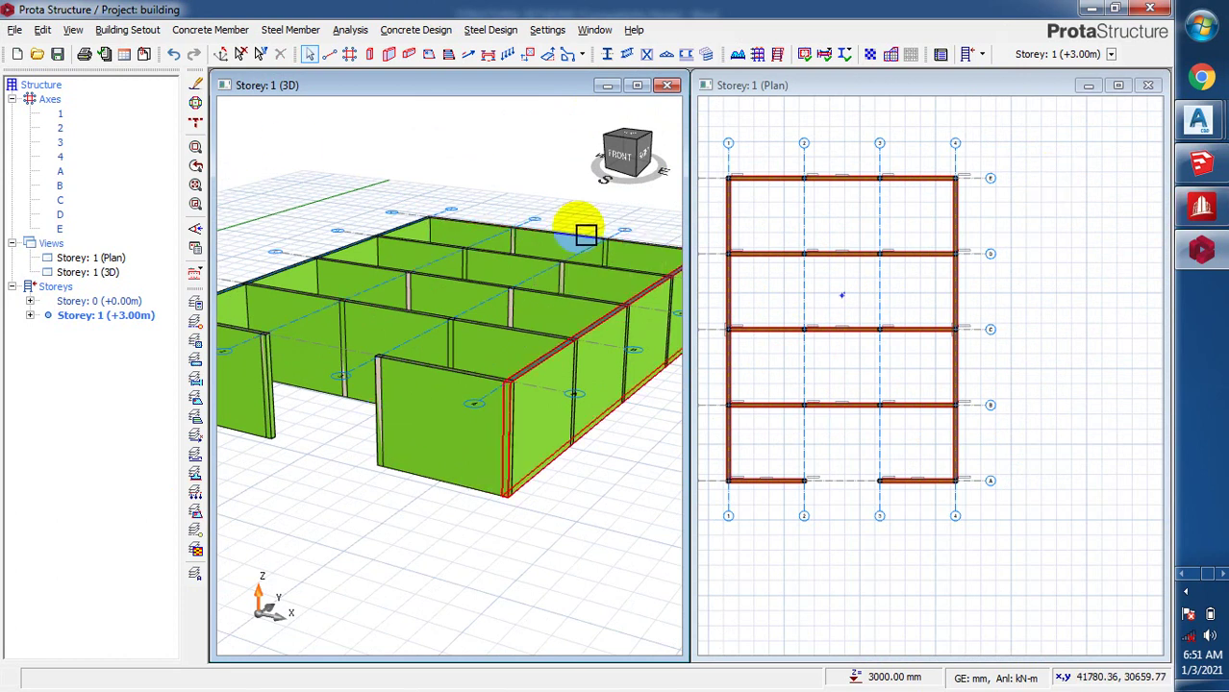
click(428, 55)
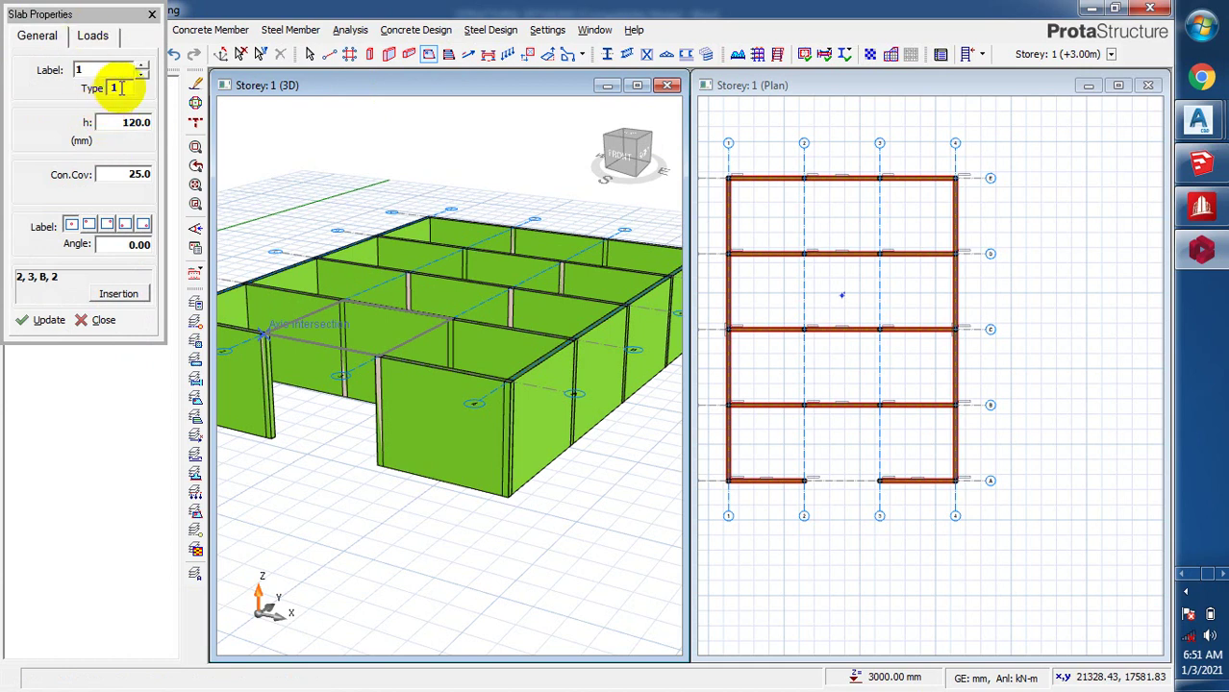
click(119, 88)
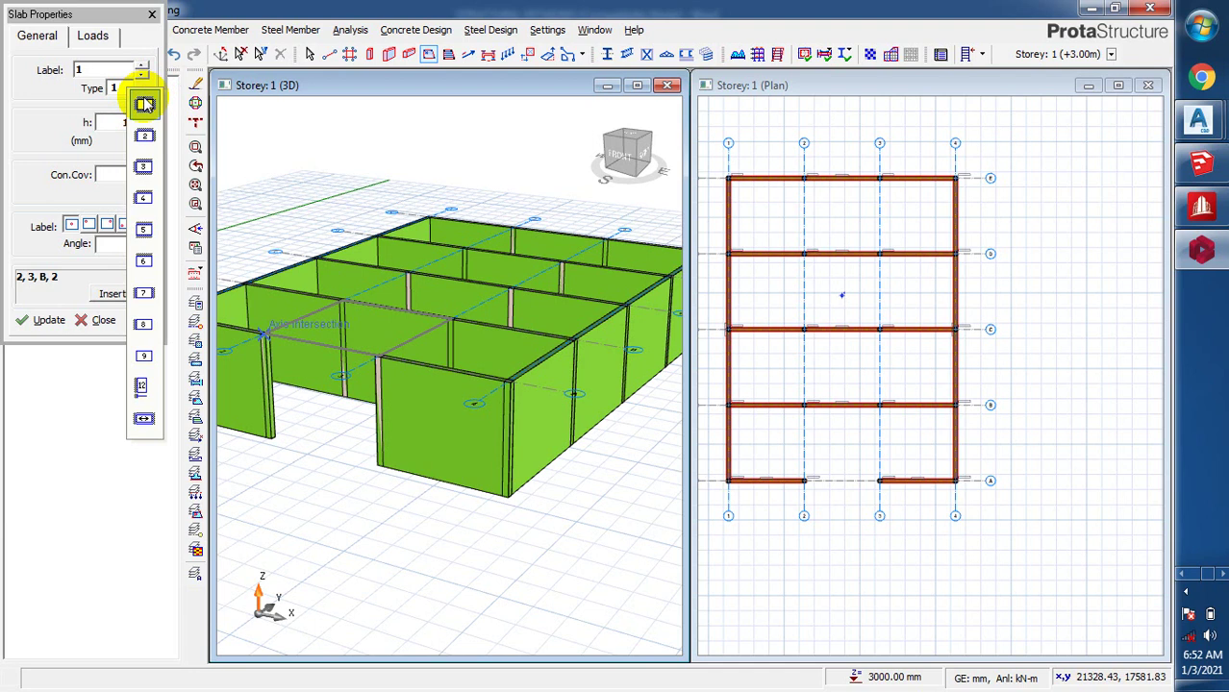
- Pick slab type 3, closing the list with the slab left at type 1 and 120 mm thick
click(142, 168)
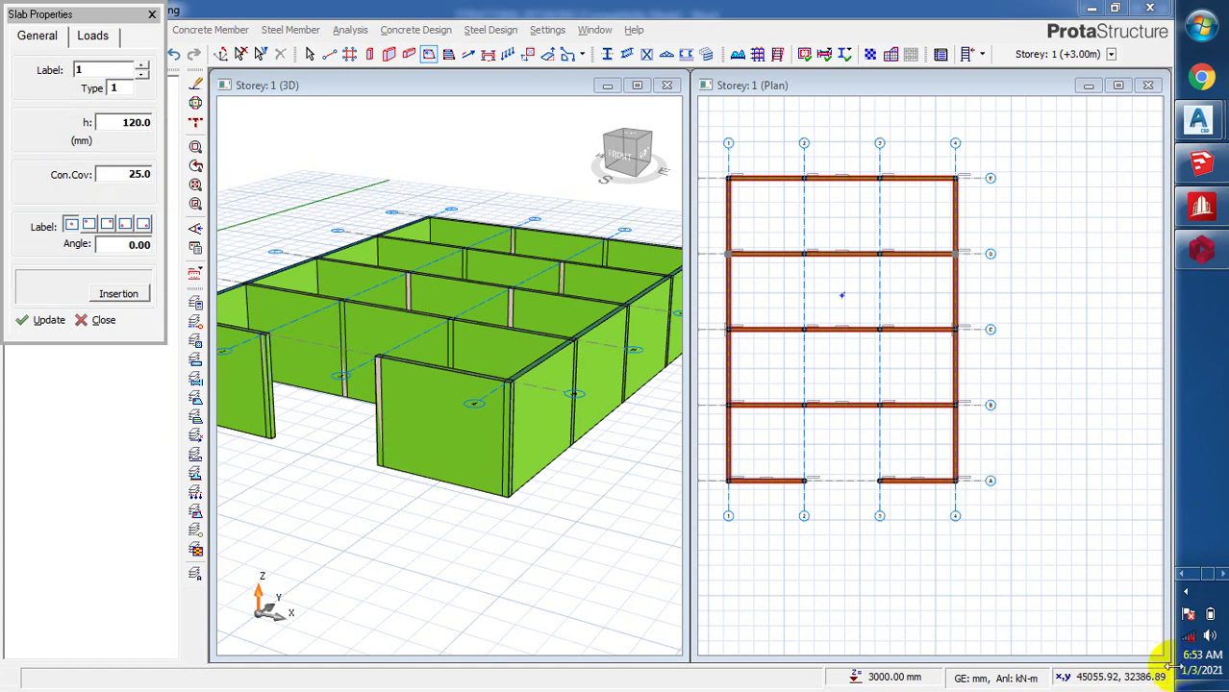
click(1200, 685)
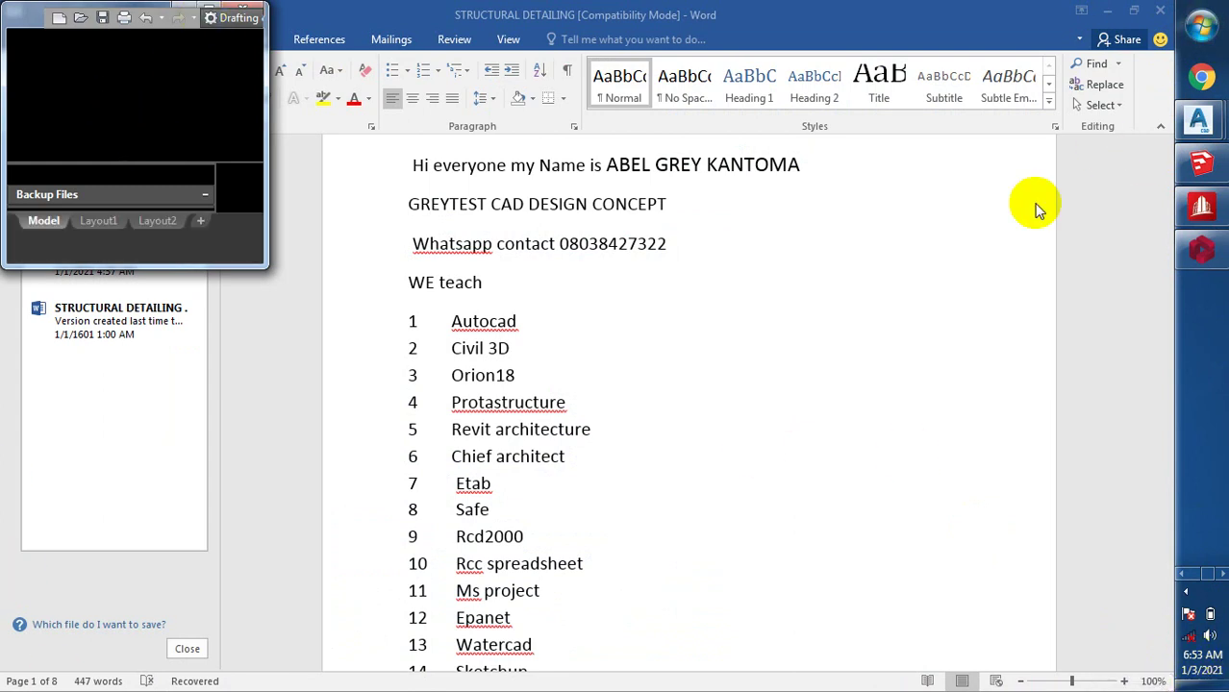
click(1200, 248)
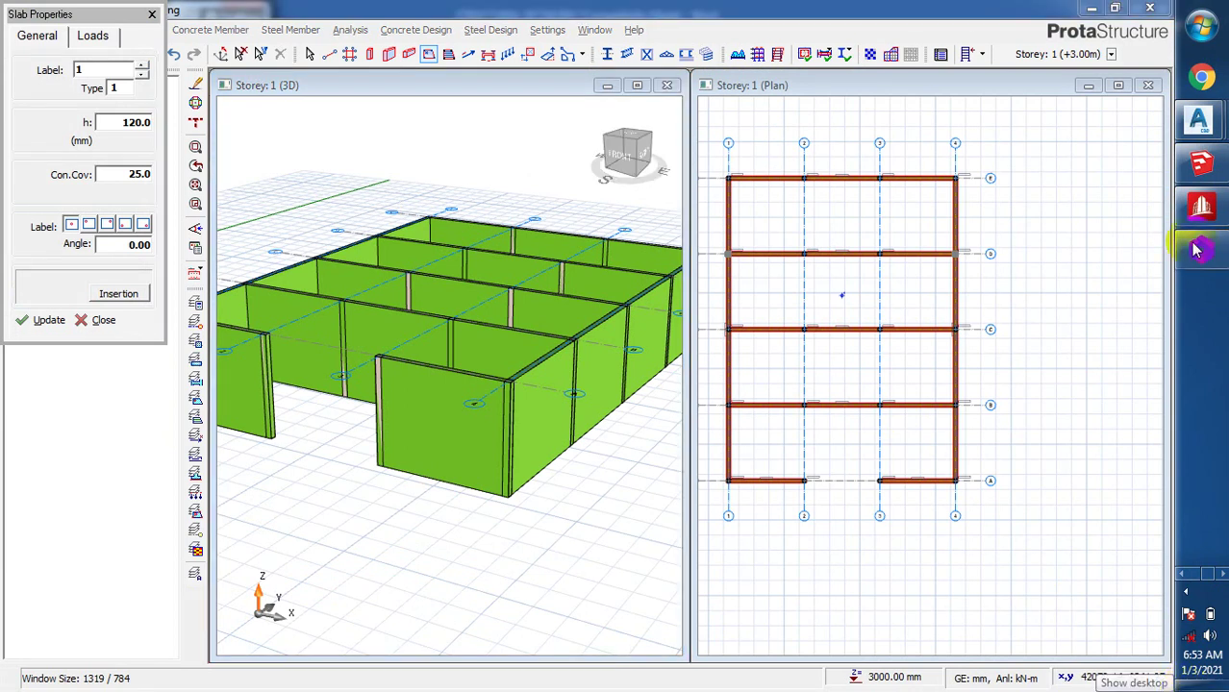
click(1089, 11)
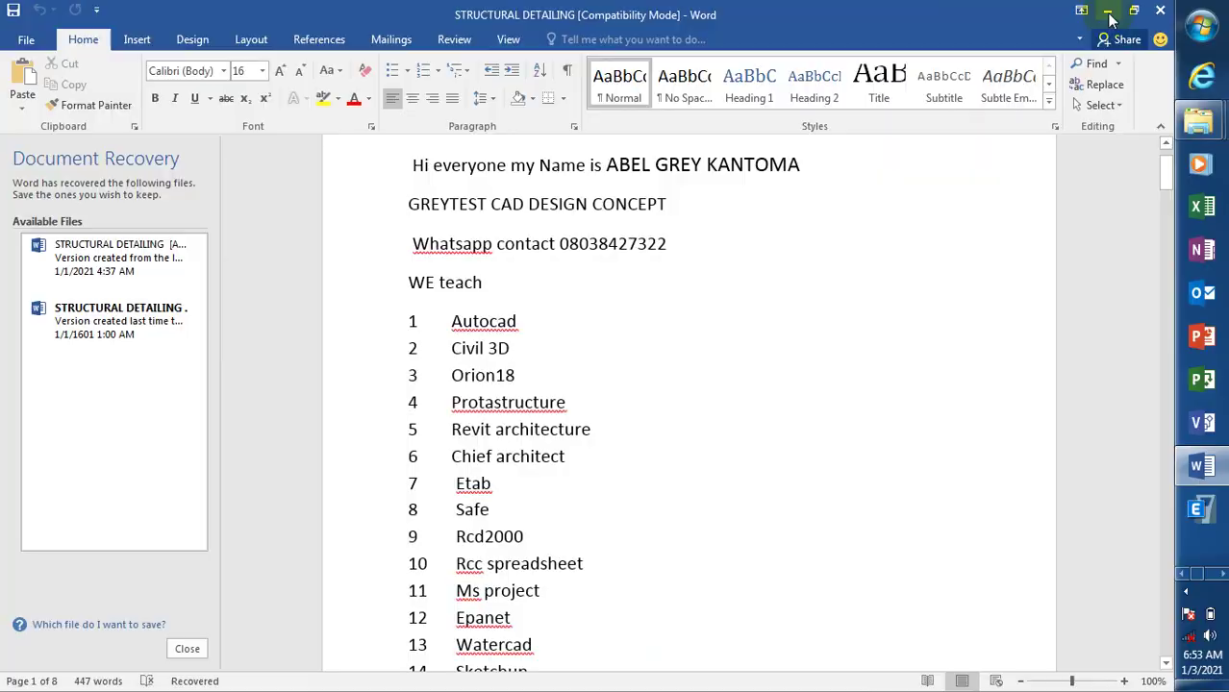
click(1108, 12)
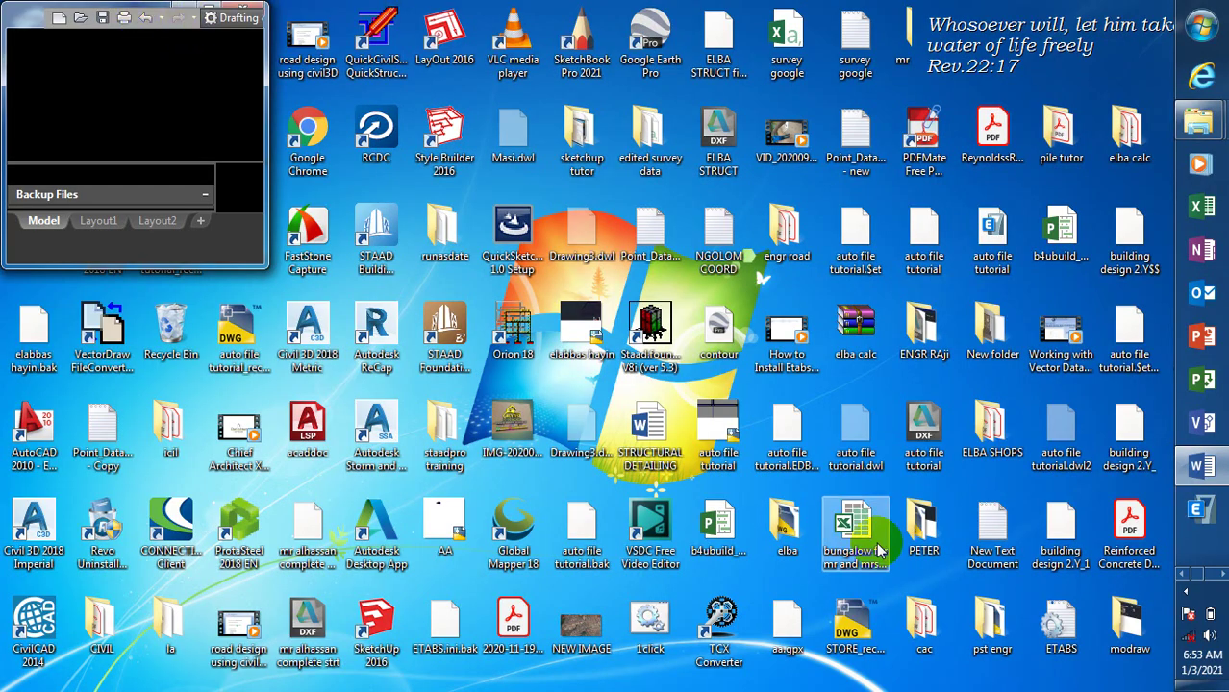
double_click(590, 311)
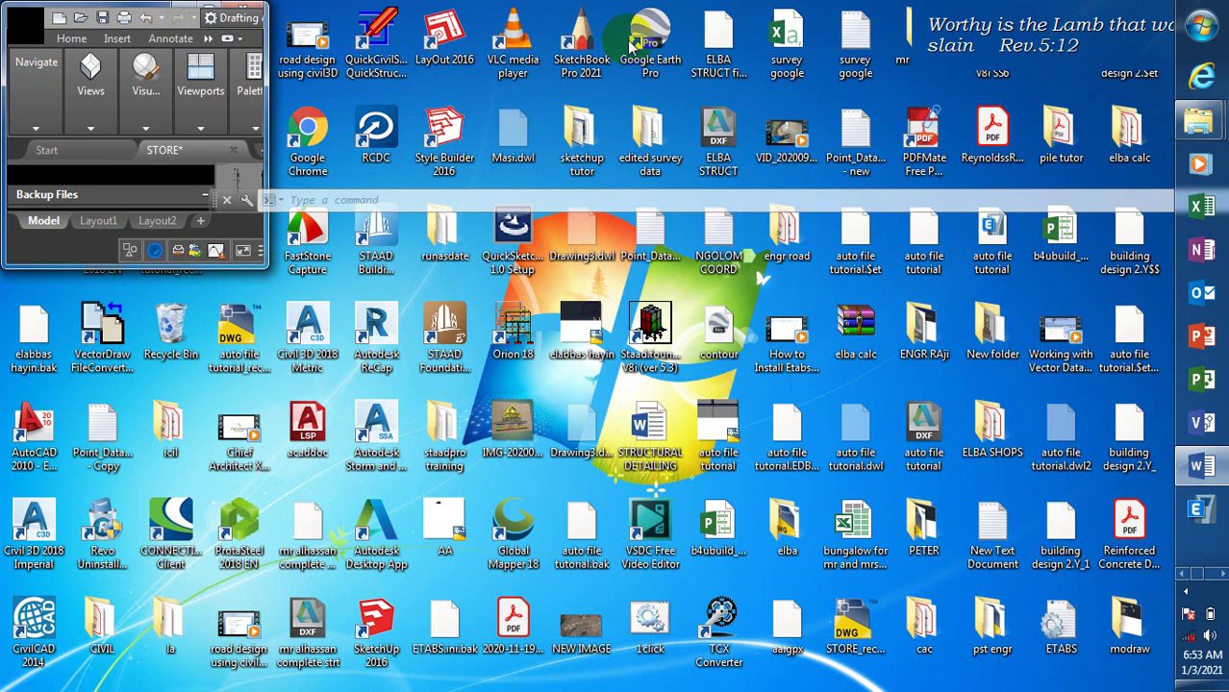
double_click(582, 43)
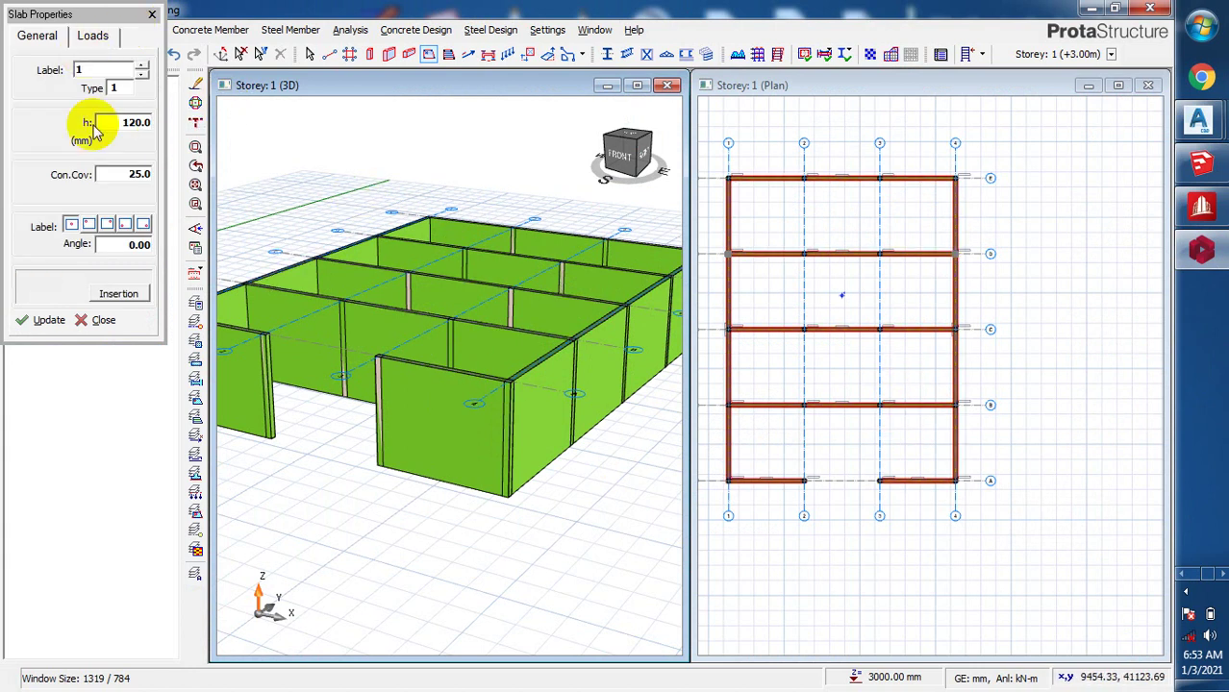
click(114, 88)
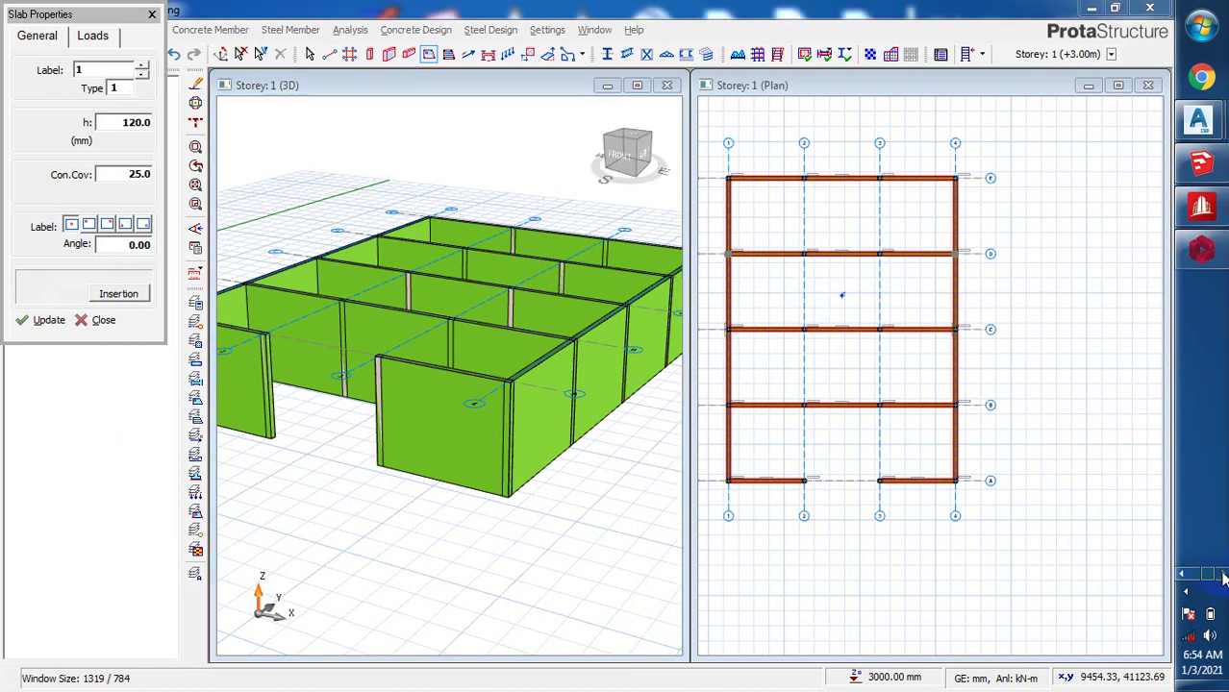
click(1182, 575)
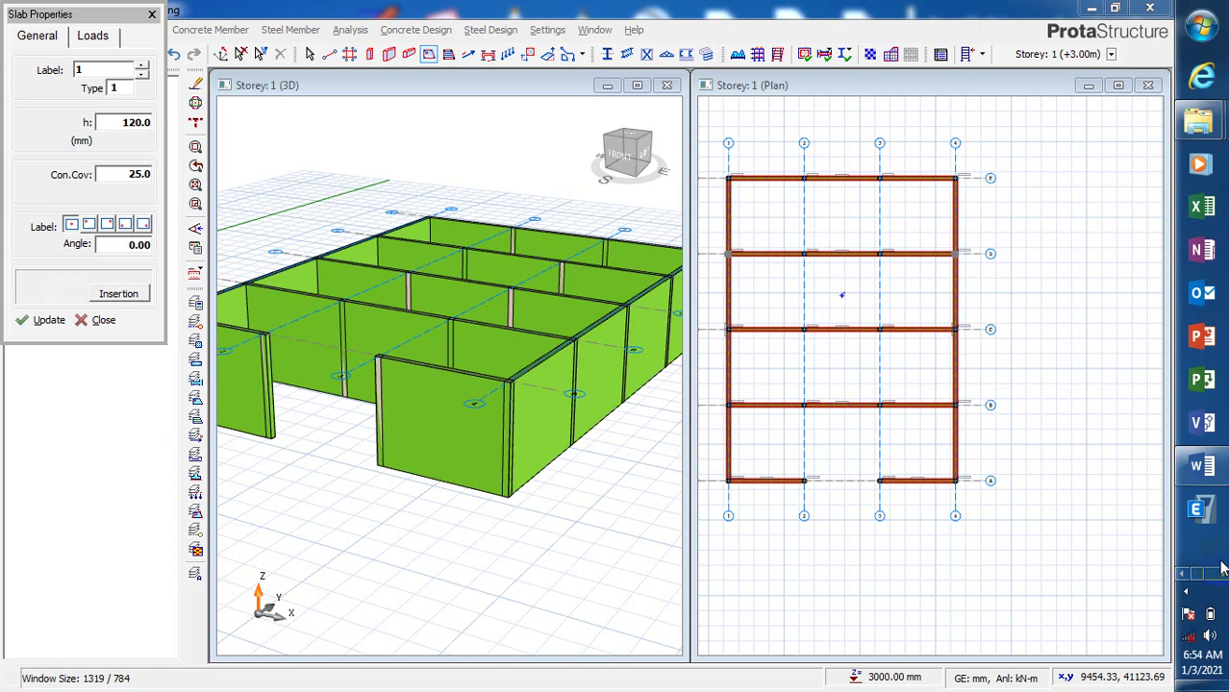
click(1219, 575)
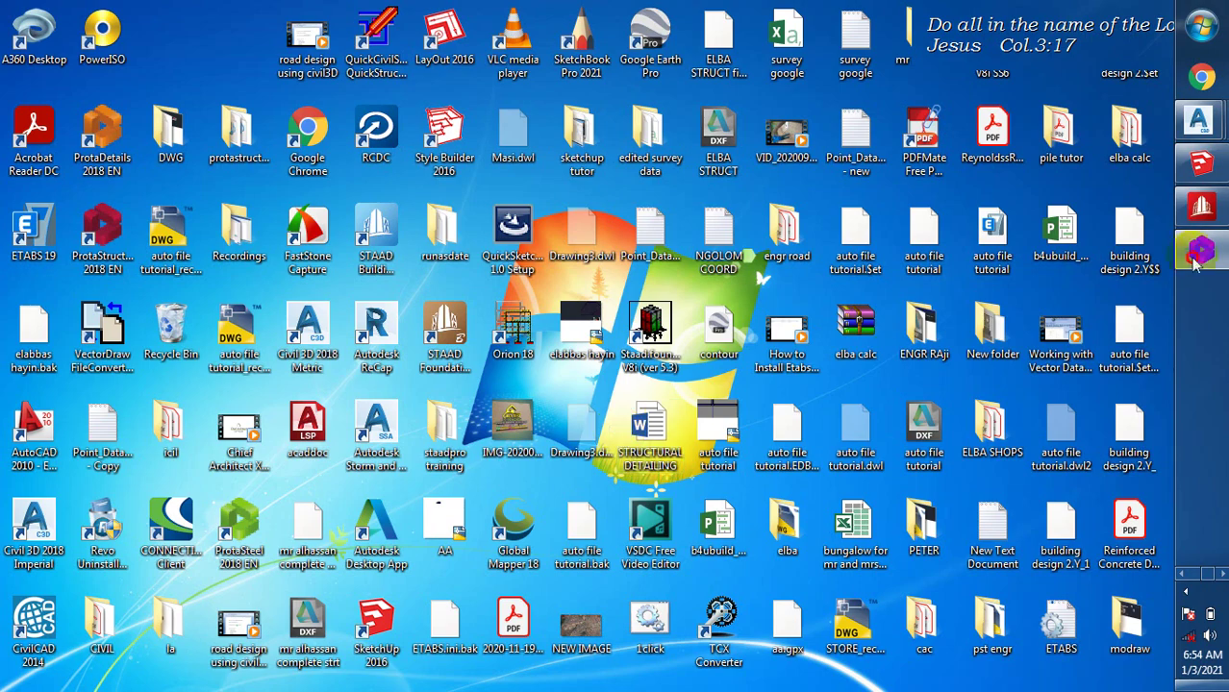
click(1201, 252)
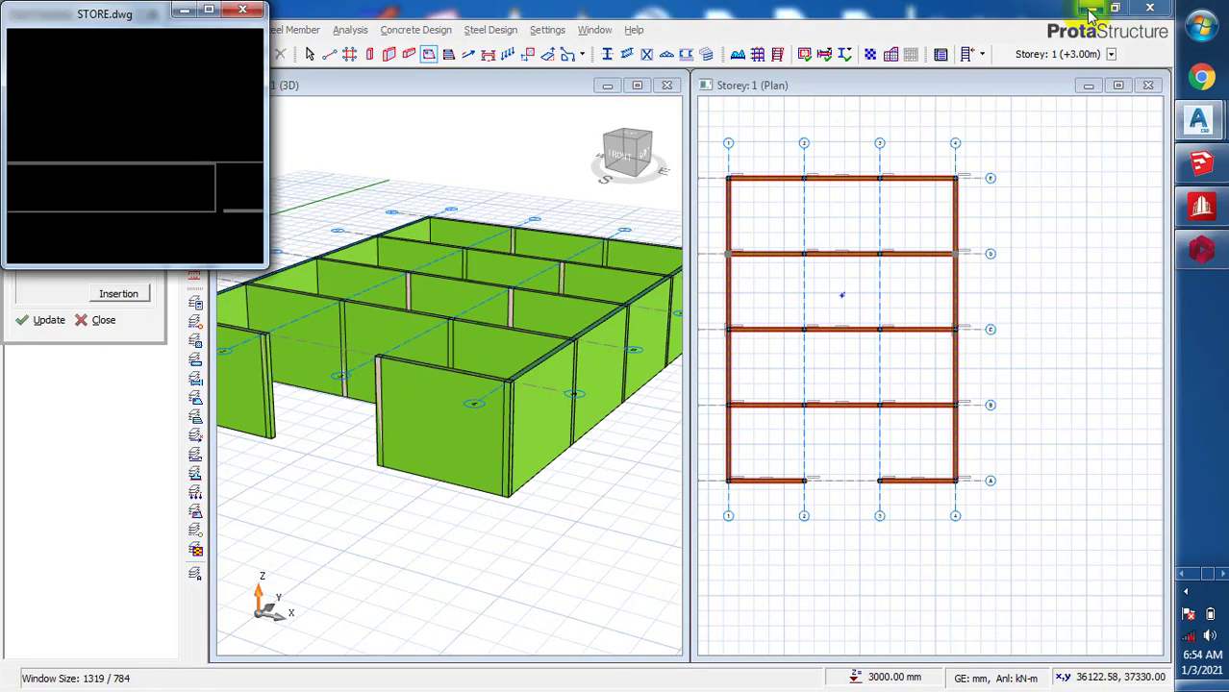
click(1091, 12)
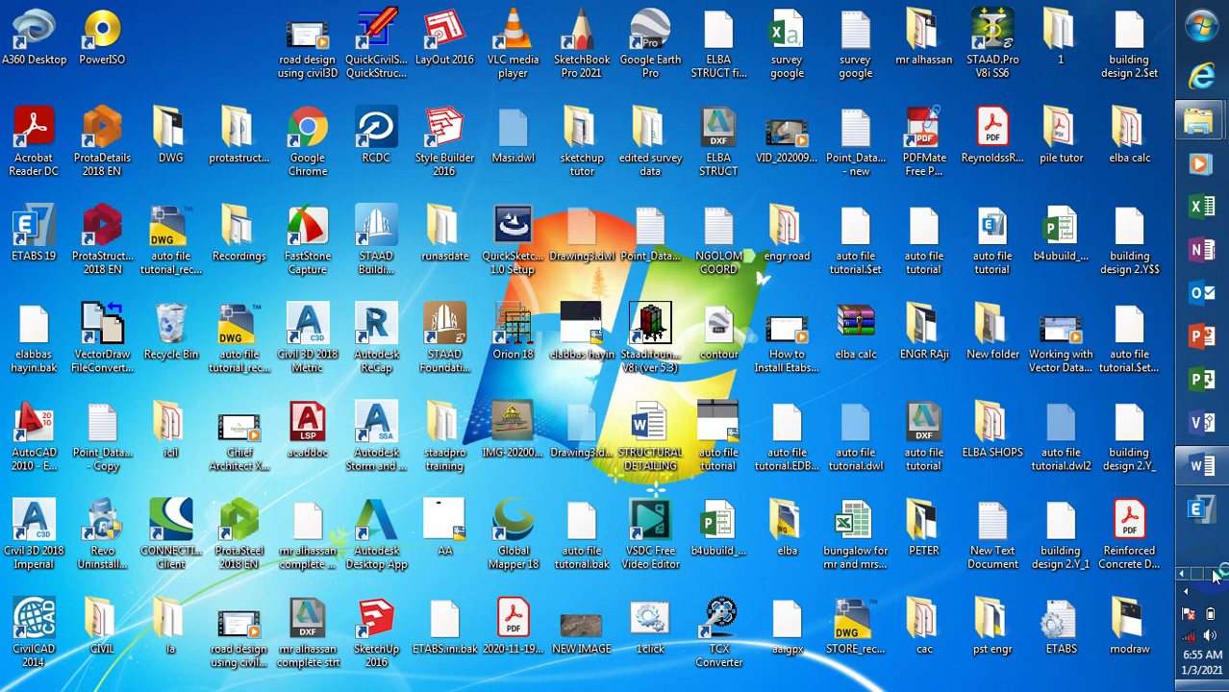
click(1202, 254)
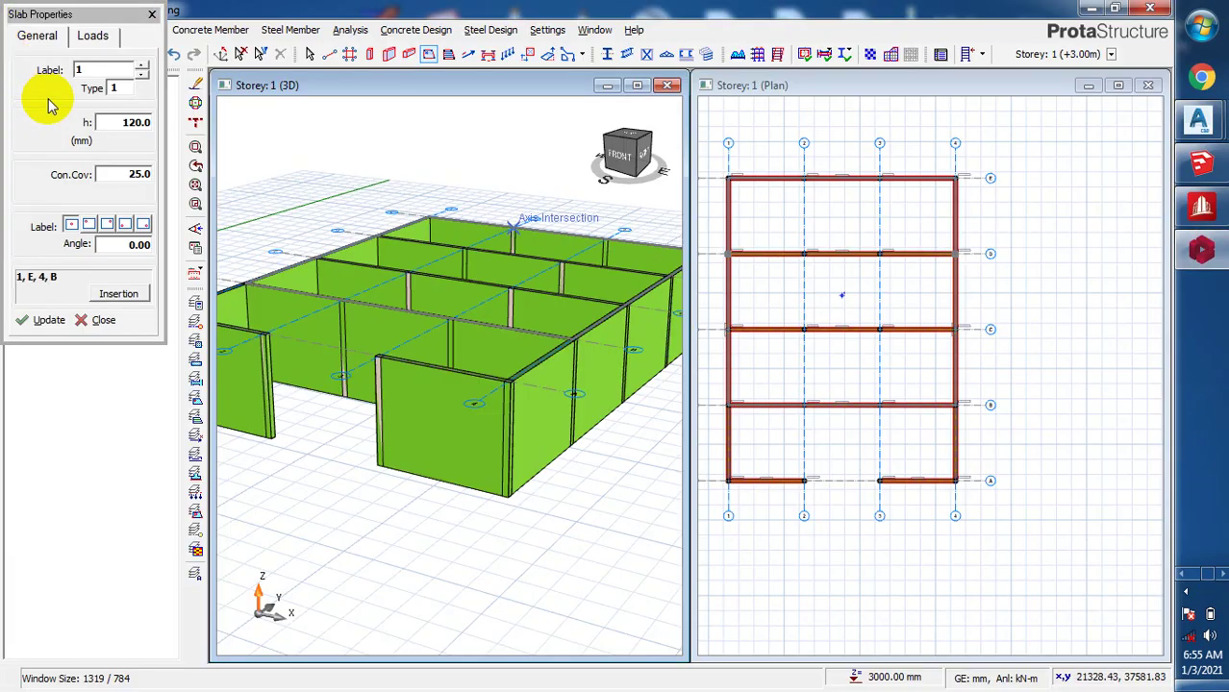
- Expand and close the slab Type list, then try placing a slab in the empty plan area
click(116, 88)
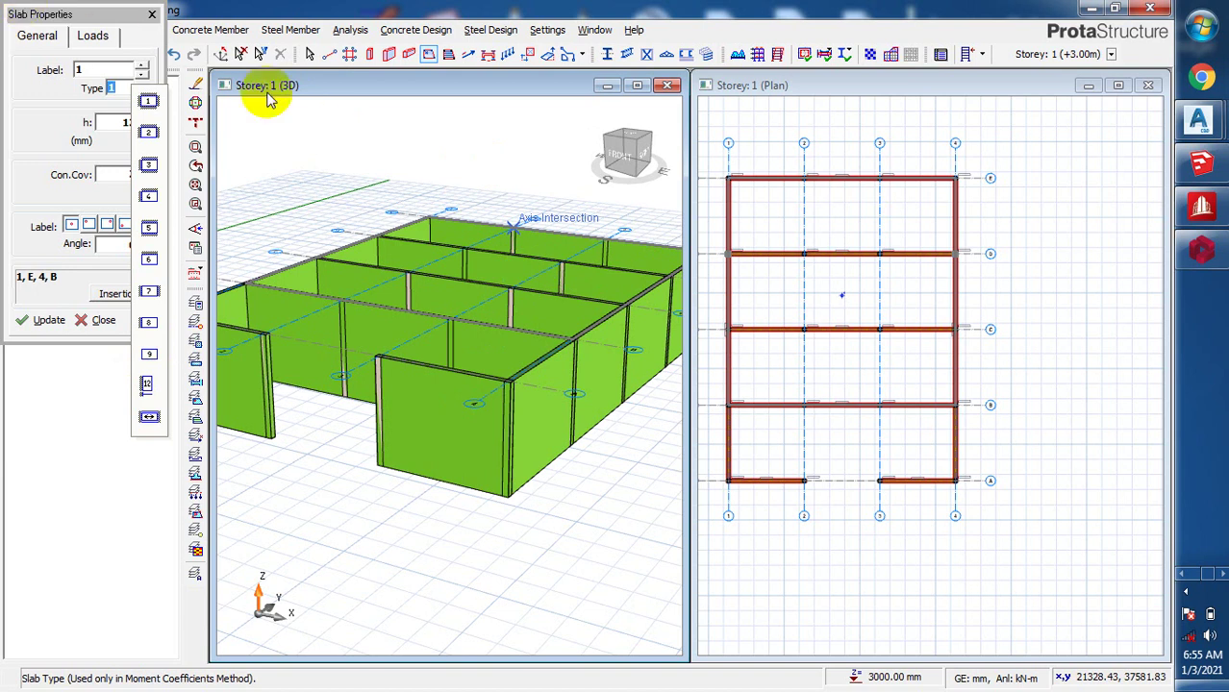
click(1021, 229)
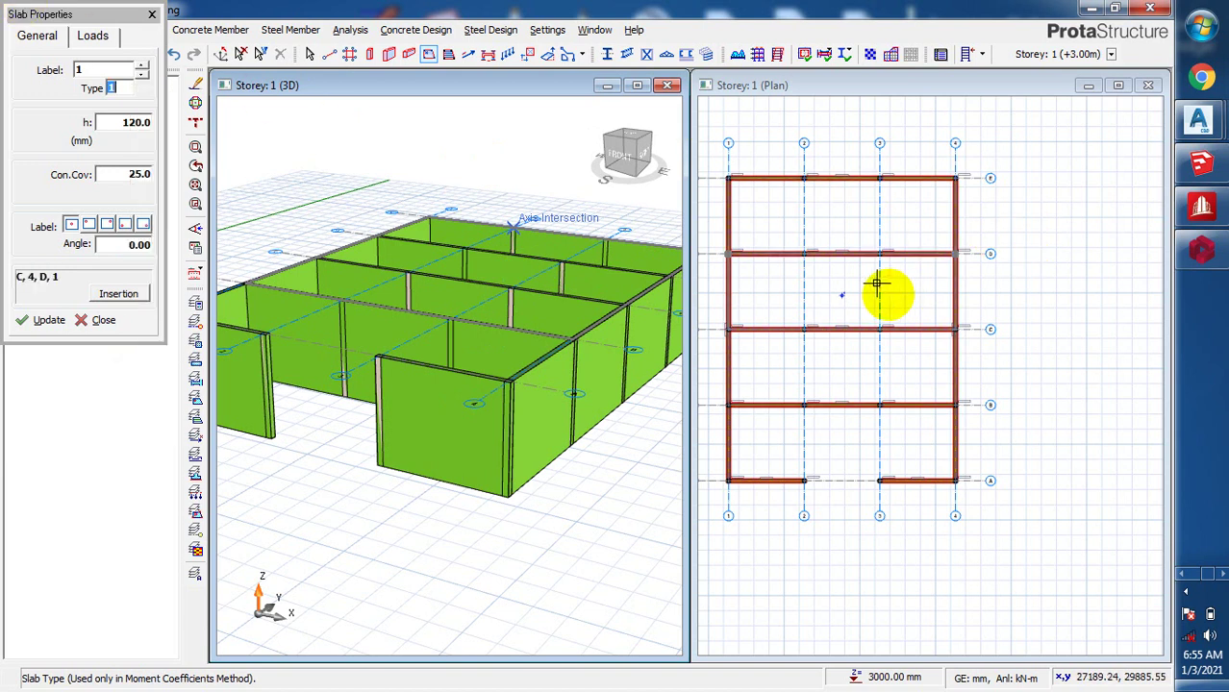
click(1039, 286)
scroll(845, 240, down, 2)
scroll(1006, 261, down, 2)
scroll(924, 248, up, 2)
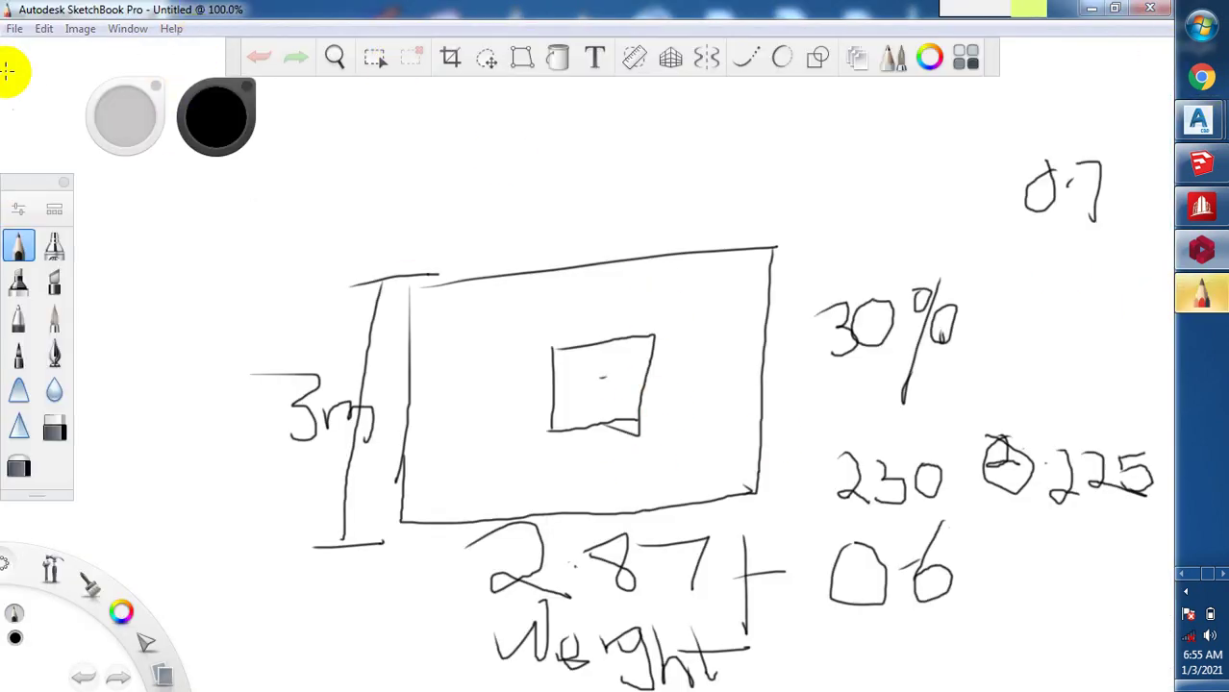
- On a new canvas, sketch a box with hatch ticks along its top edge
click(14, 29)
click(43, 49)
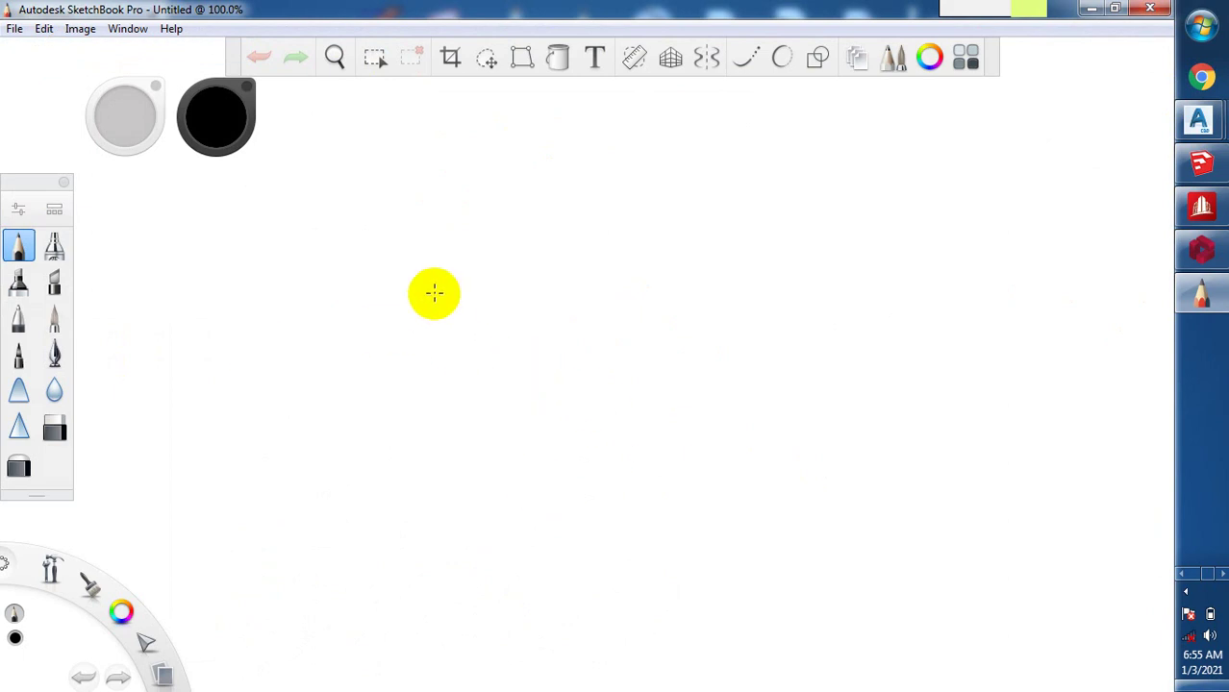
drag(433, 290, 434, 397)
mouse_move(434, 296)
mouse_down()
mouse_move(576, 302)
mouse_move(608, 338)
mouse_move(611, 439)
mouse_move(413, 457)
mouse_up()
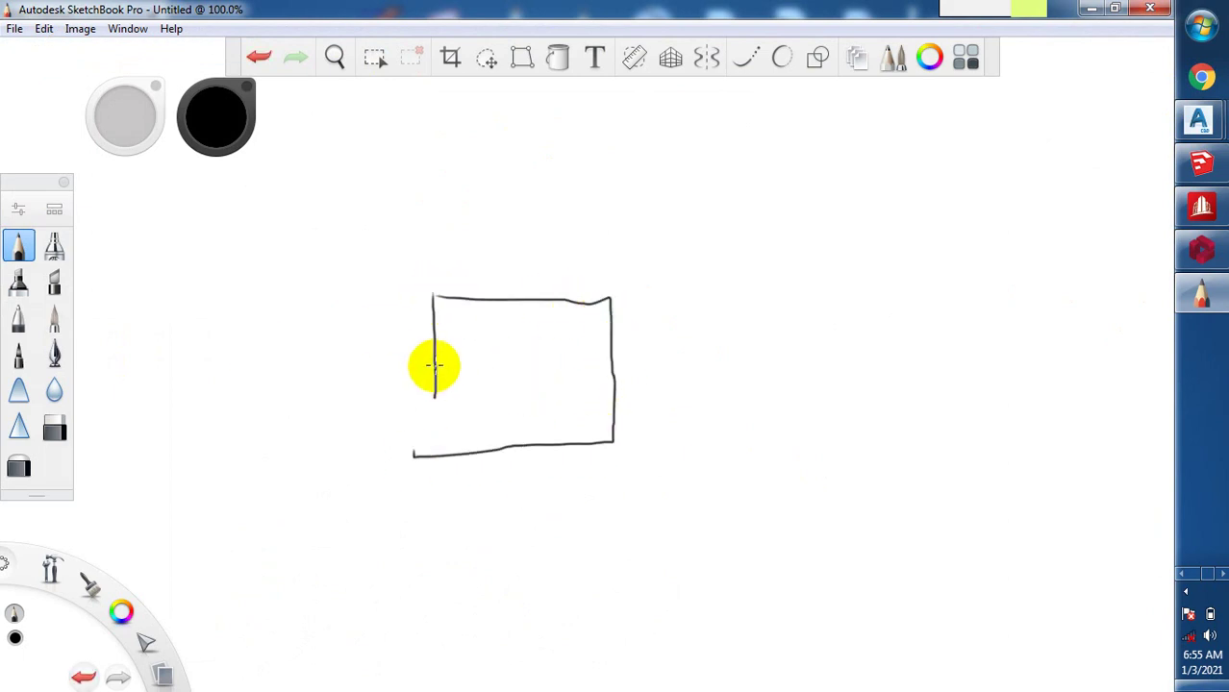
drag(435, 380, 440, 455)
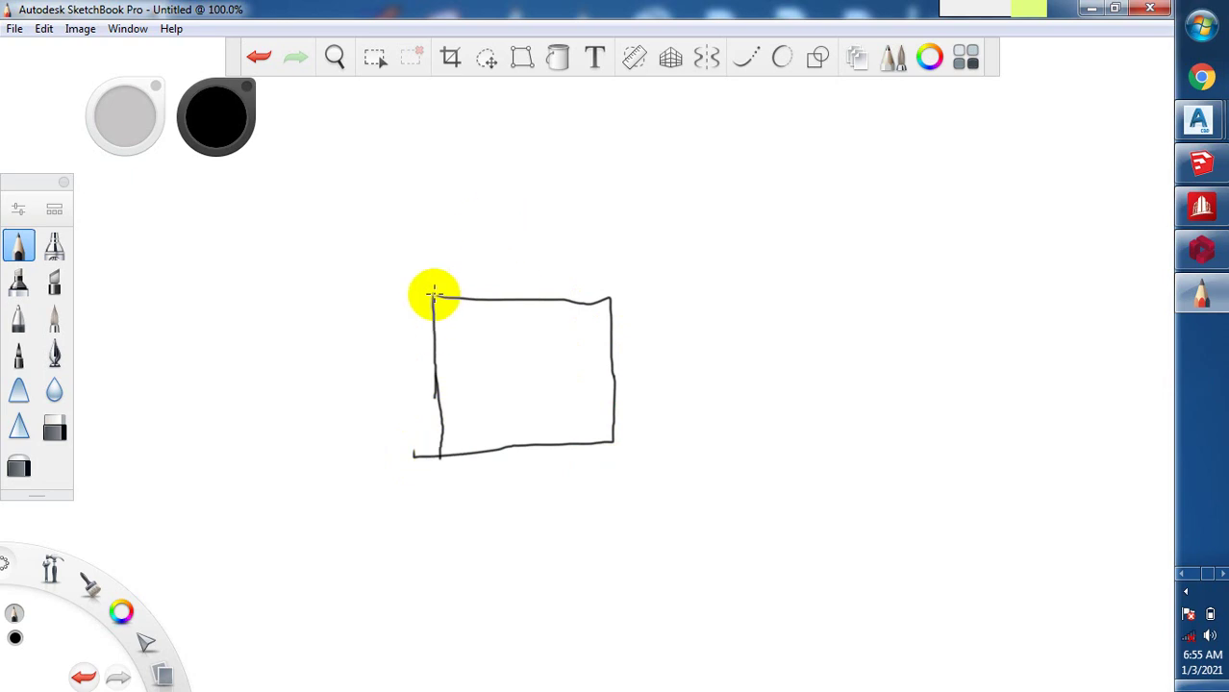
mouse_move(441, 280)
mouse_down()
mouse_move(440, 291)
mouse_move(470, 296)
mouse_up()
mouse_move(488, 287)
mouse_down()
mouse_move(487, 307)
mouse_move(522, 293)
mouse_up()
mouse_move(555, 274)
mouse_down()
mouse_move(590, 287)
mouse_move(607, 301)
mouse_move(560, 286)
mouse_move(521, 293)
mouse_up()
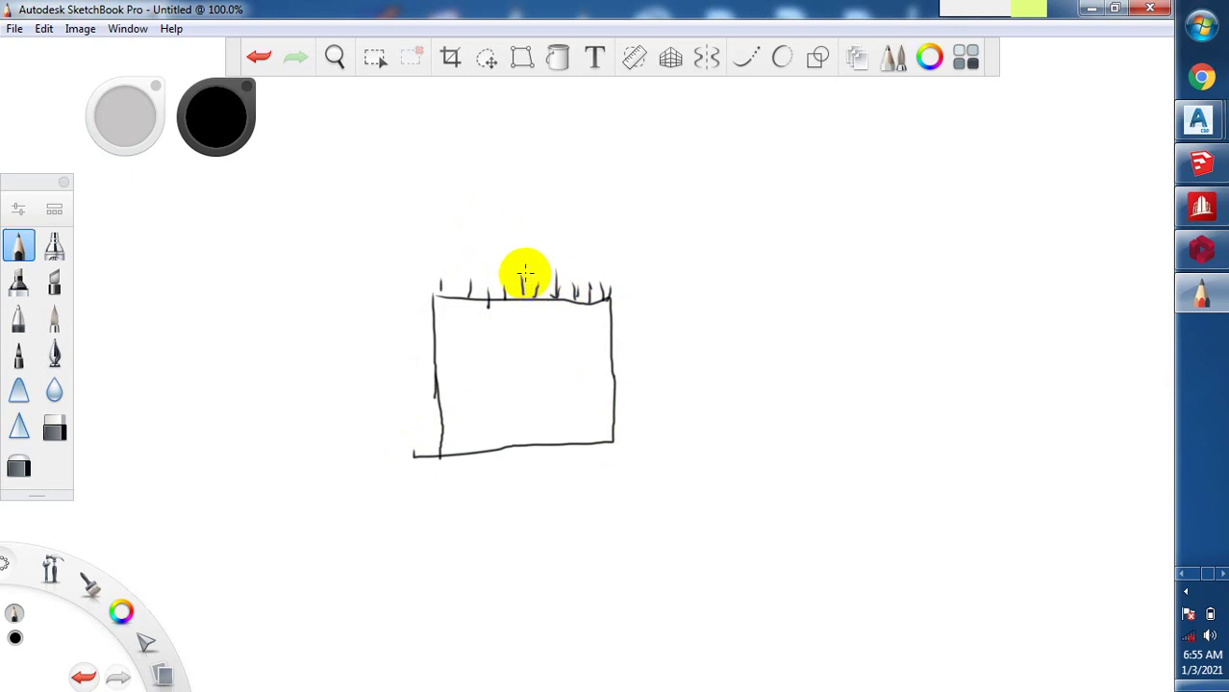
drag(431, 283, 550, 292)
drag(549, 245, 549, 289)
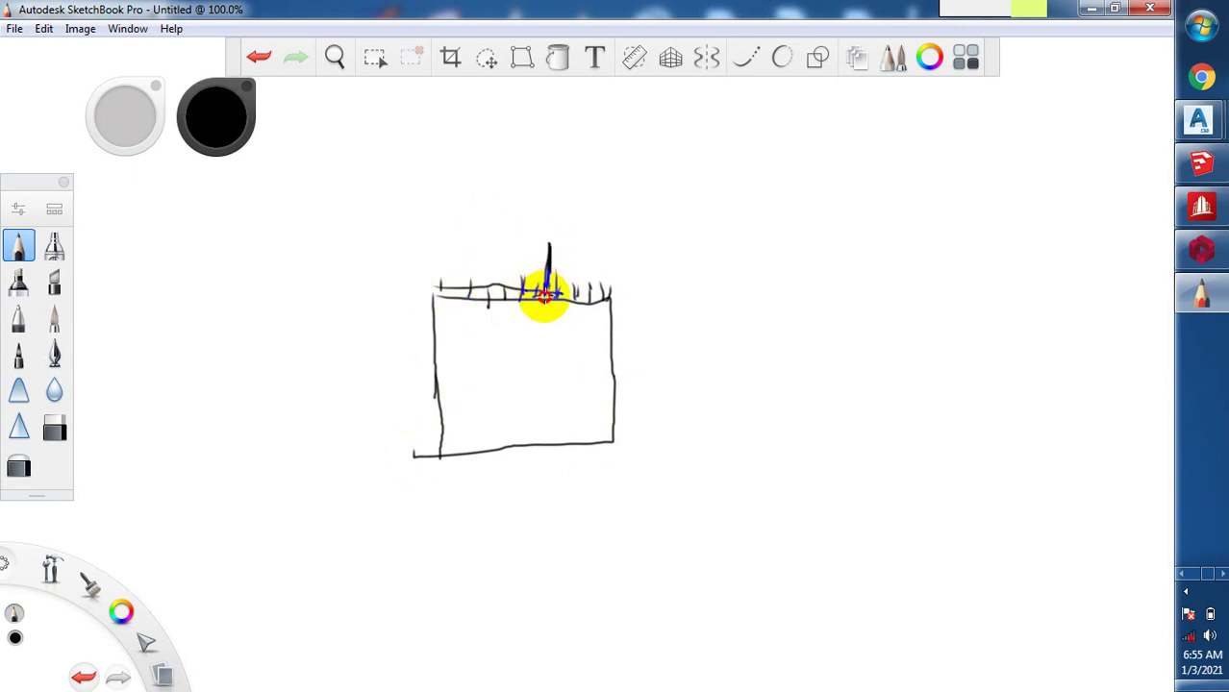
- Sketch a larger box over the first and hatch its top edge
drag(433, 223, 424, 300)
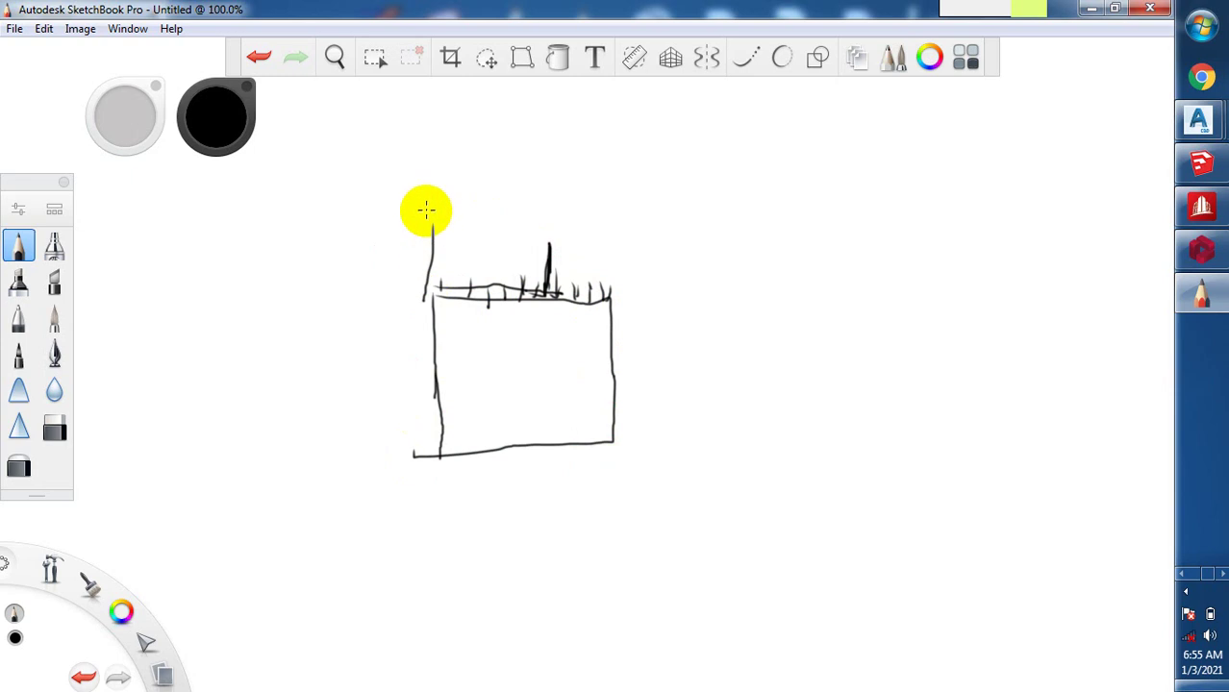
mouse_move(428, 207)
mouse_down()
mouse_move(613, 208)
mouse_move(616, 219)
mouse_move(608, 306)
mouse_move(419, 306)
mouse_up()
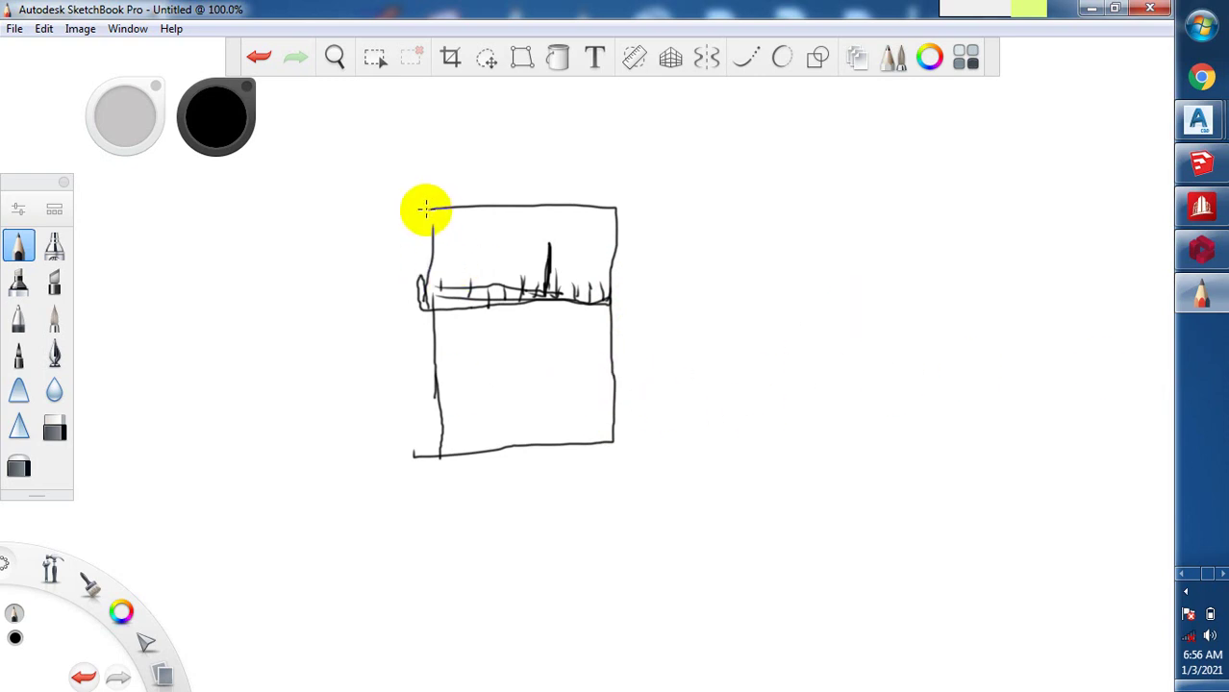
drag(424, 208, 430, 462)
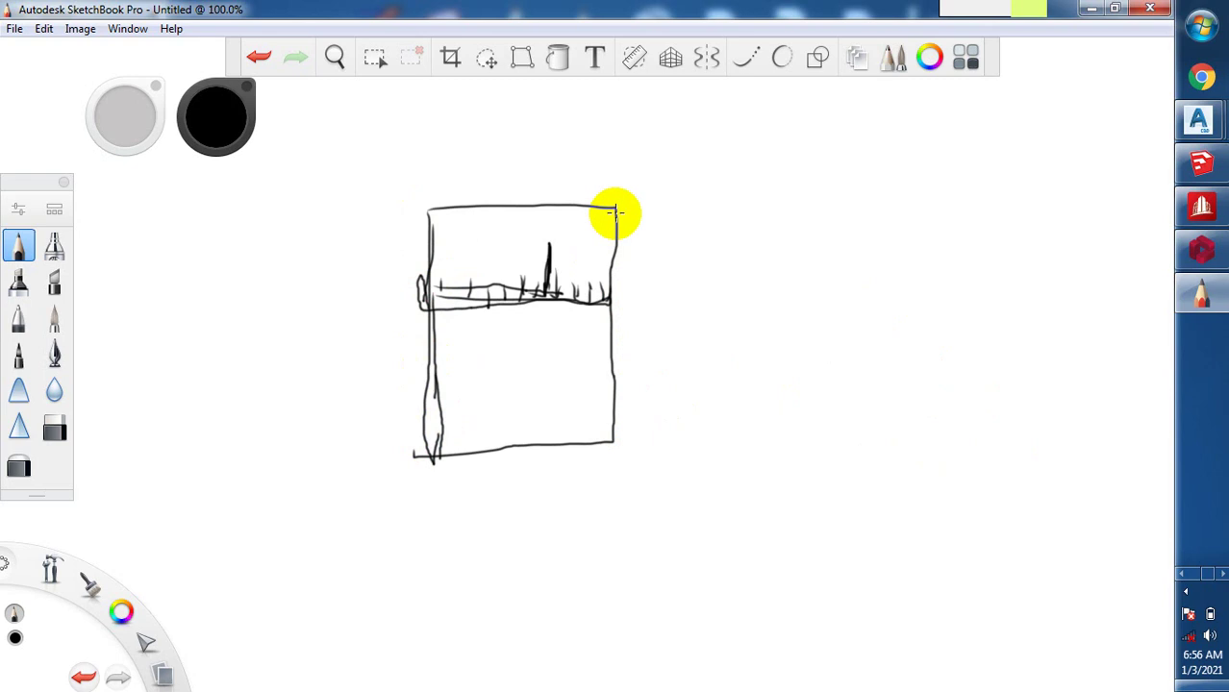
drag(615, 211, 612, 443)
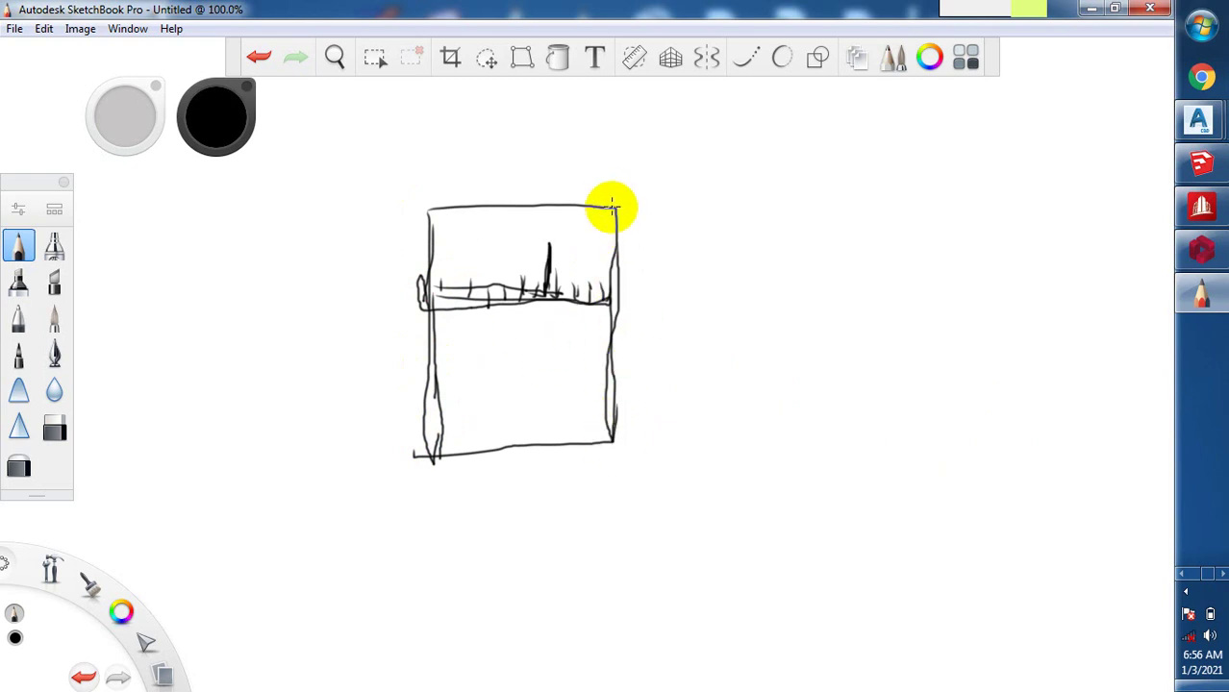
mouse_move(432, 192)
mouse_down()
mouse_move(432, 207)
mouse_move(510, 216)
mouse_move(603, 203)
mouse_move(555, 202)
mouse_up()
mouse_move(469, 190)
mouse_down()
mouse_move(522, 199)
mouse_move(458, 204)
mouse_up()
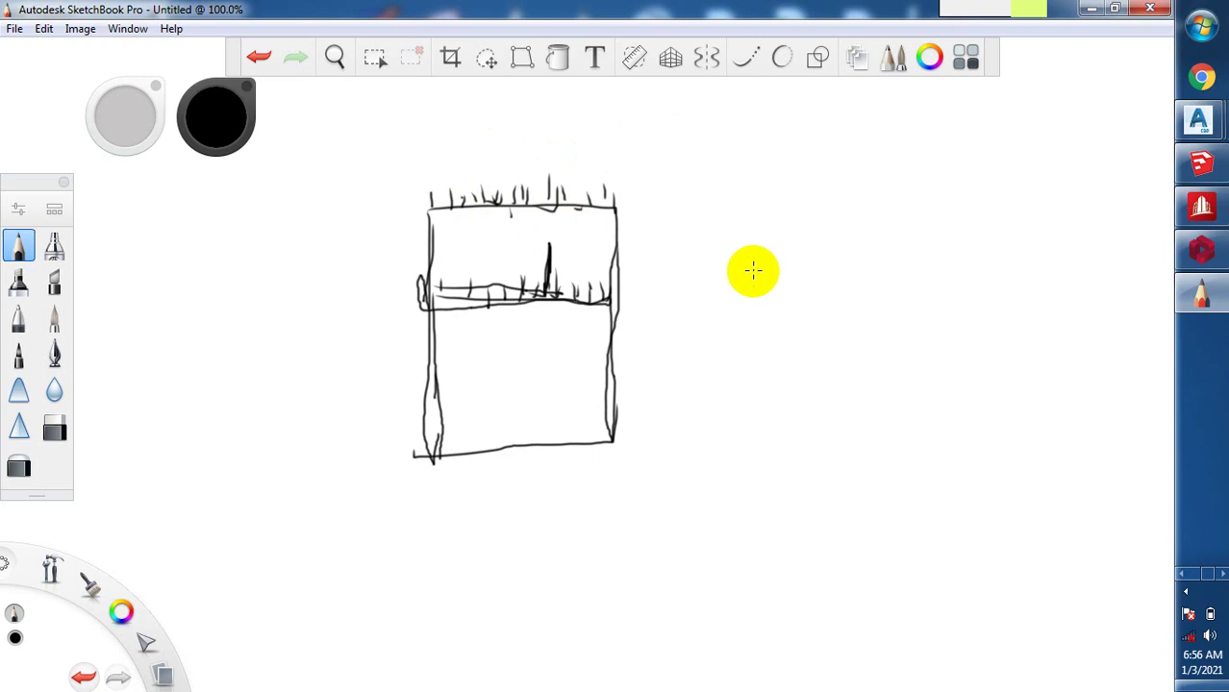
- Sketch a right-hand box with tick marks along its top, right and bottom edges
drag(746, 249, 752, 334)
mouse_move(740, 244)
mouse_down()
mouse_move(945, 252)
mouse_move(918, 384)
mouse_up()
mouse_move(751, 332)
mouse_down()
mouse_move(756, 372)
mouse_move(840, 417)
mouse_move(952, 401)
mouse_move(943, 373)
mouse_move(896, 404)
mouse_up()
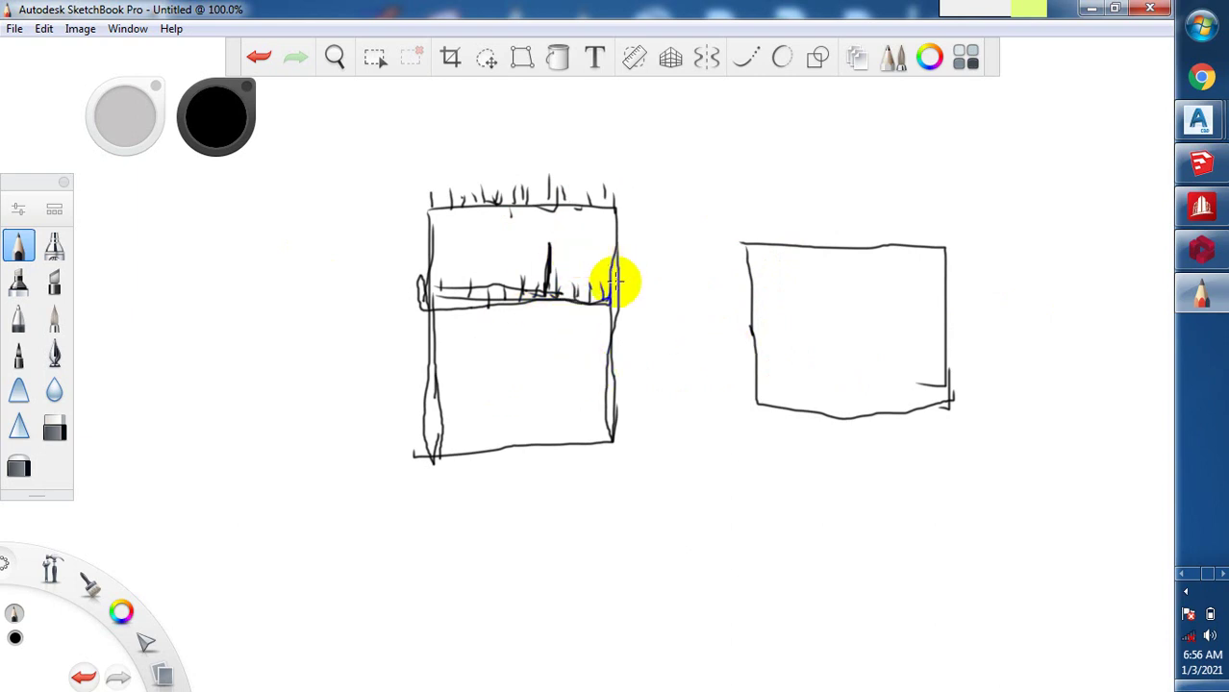
mouse_move(749, 212)
mouse_down()
mouse_move(746, 248)
mouse_move(921, 246)
mouse_move(982, 284)
mouse_up()
drag(956, 332, 973, 324)
mouse_move(956, 379)
mouse_down()
mouse_move(968, 373)
mouse_move(993, 394)
mouse_up()
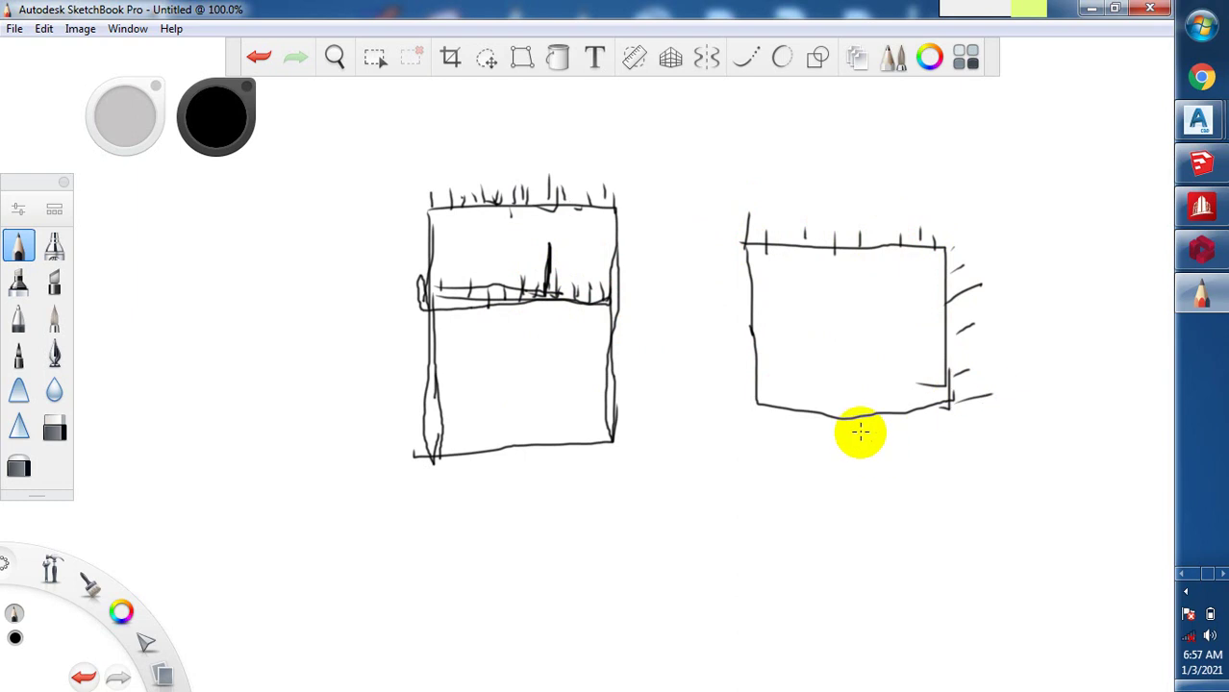
mouse_move(768, 411)
mouse_down()
mouse_move(819, 447)
mouse_move(866, 445)
mouse_up()
drag(924, 406, 912, 444)
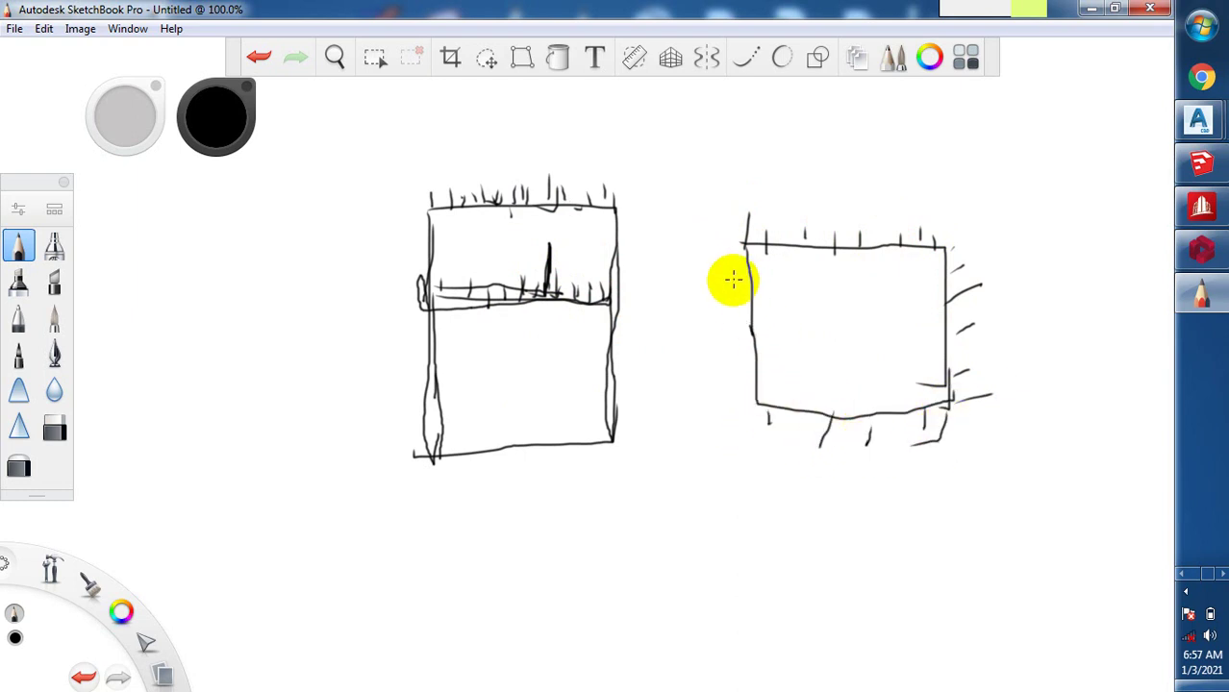
- Double the right box's left edge and draw vertical and horizontal dividing lines inside it
mouse_move(748, 256)
mouse_down()
mouse_move(740, 344)
mouse_move(755, 392)
mouse_move(743, 263)
mouse_up()
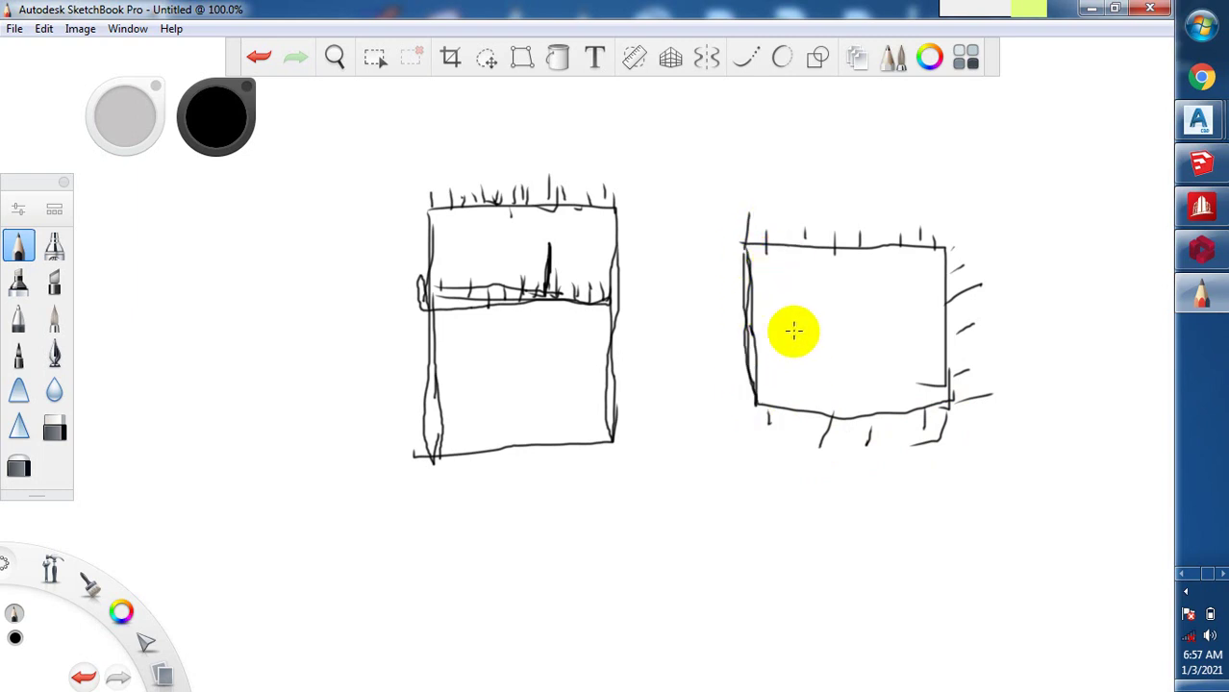
drag(788, 375, 779, 192)
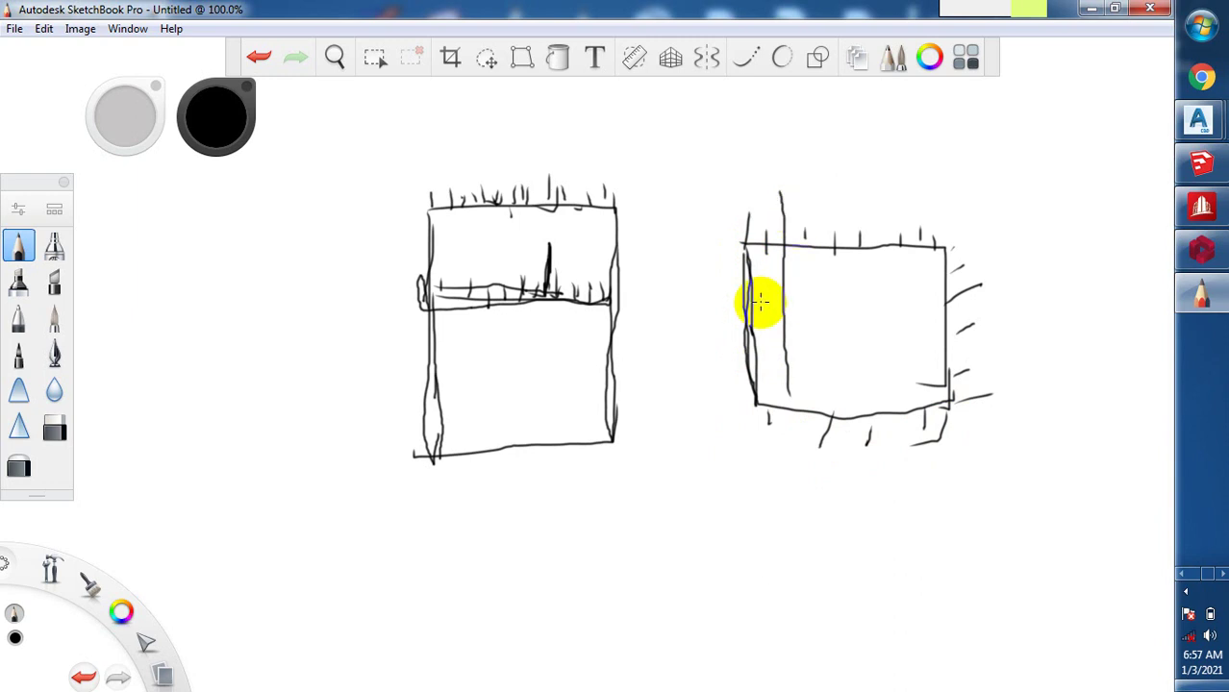
drag(766, 303, 940, 299)
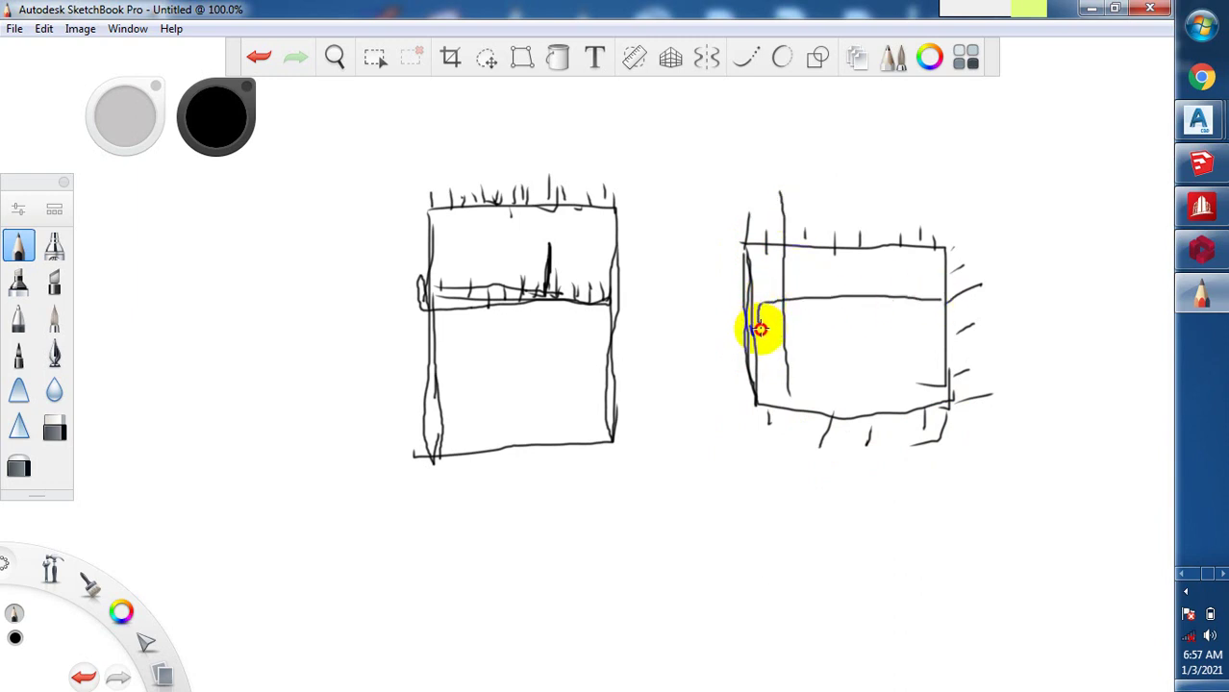
drag(759, 329, 811, 331)
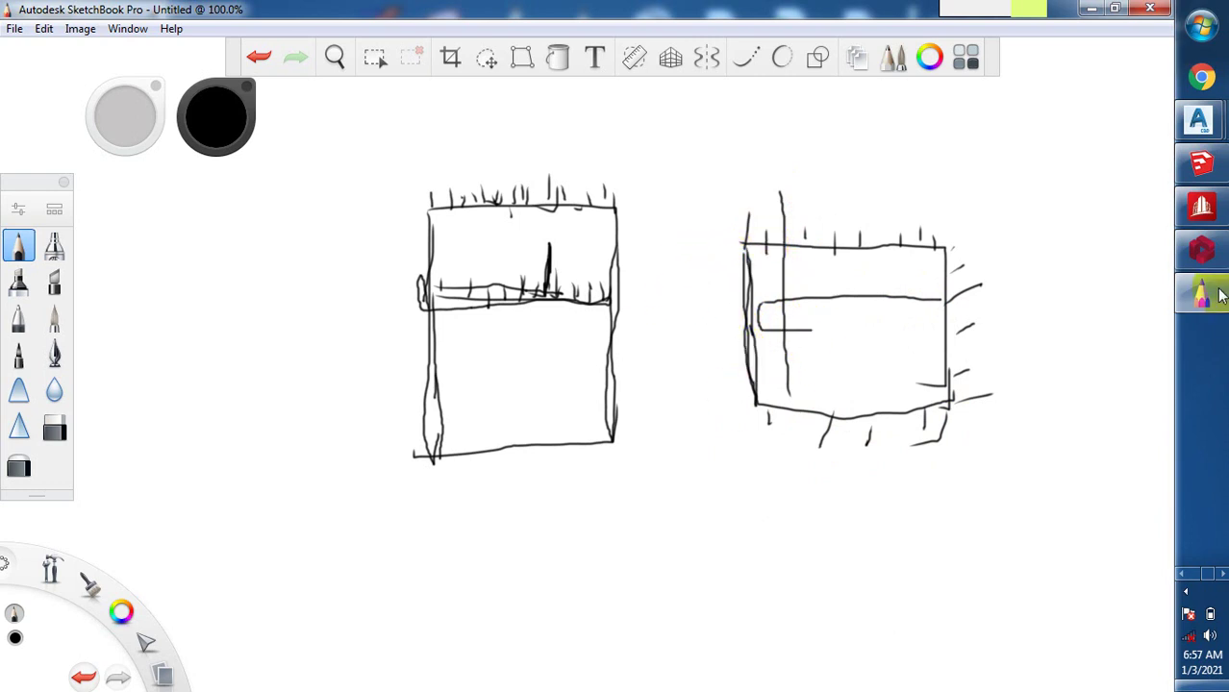
- Generate a 5000 mm orthogonal axis grid beside the model on storey 1
click(1202, 249)
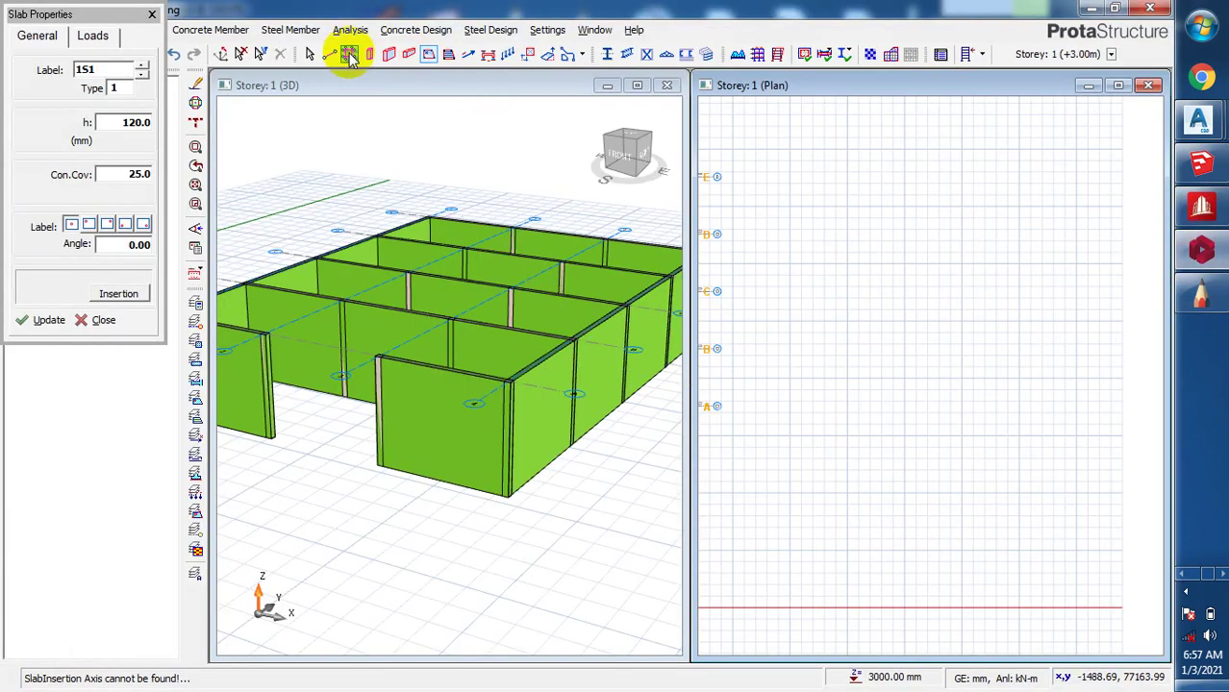
click(350, 56)
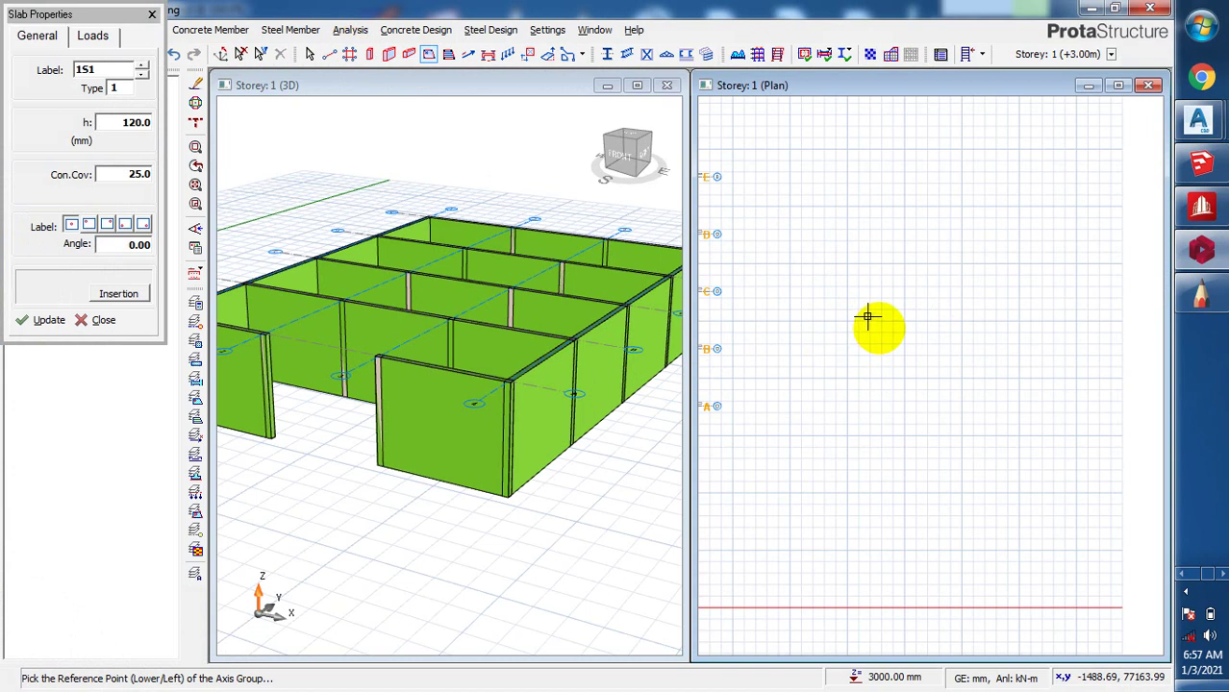
click(931, 350)
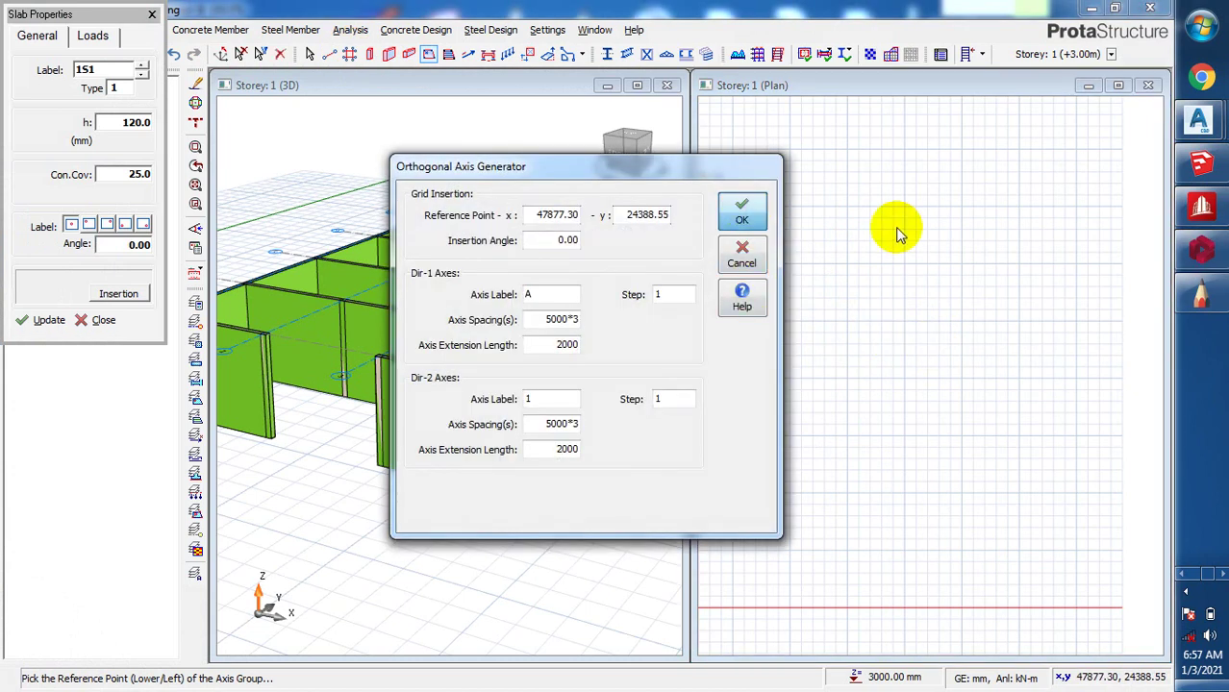
key(Return)
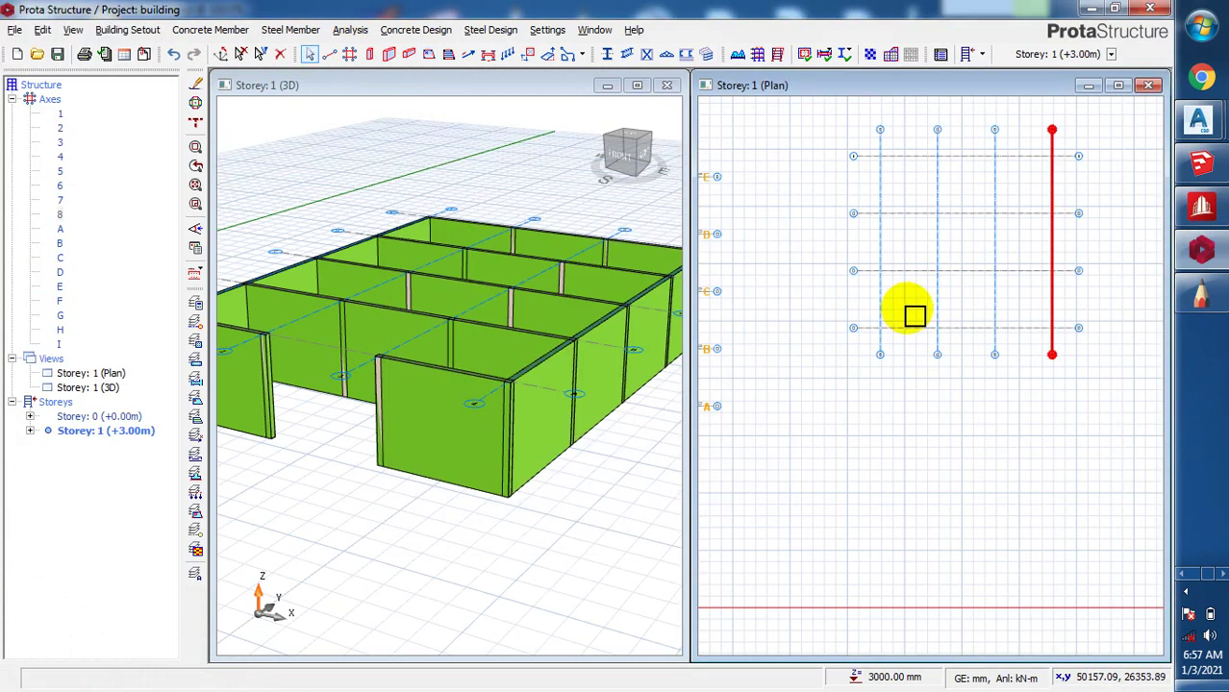
- Delete the extra axes, leaving only axes 5–6 and H–I
key(Delete)
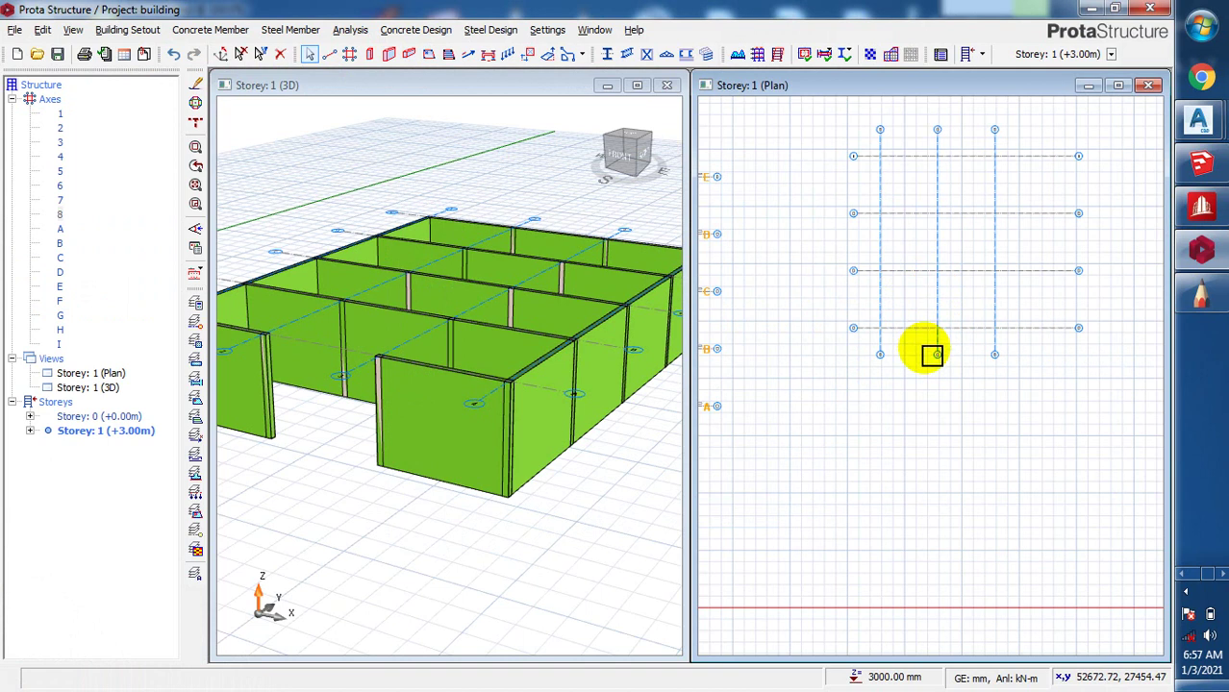
click(998, 323)
key(Delete)
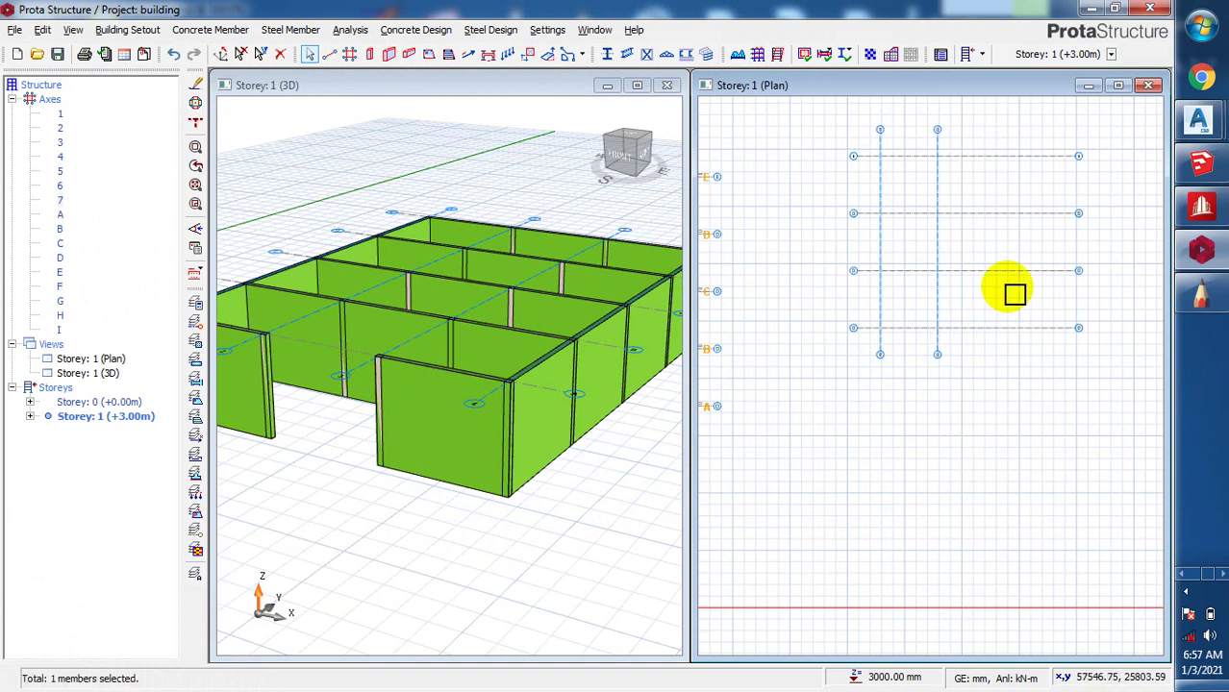
click(983, 326)
key(Delete)
click(962, 270)
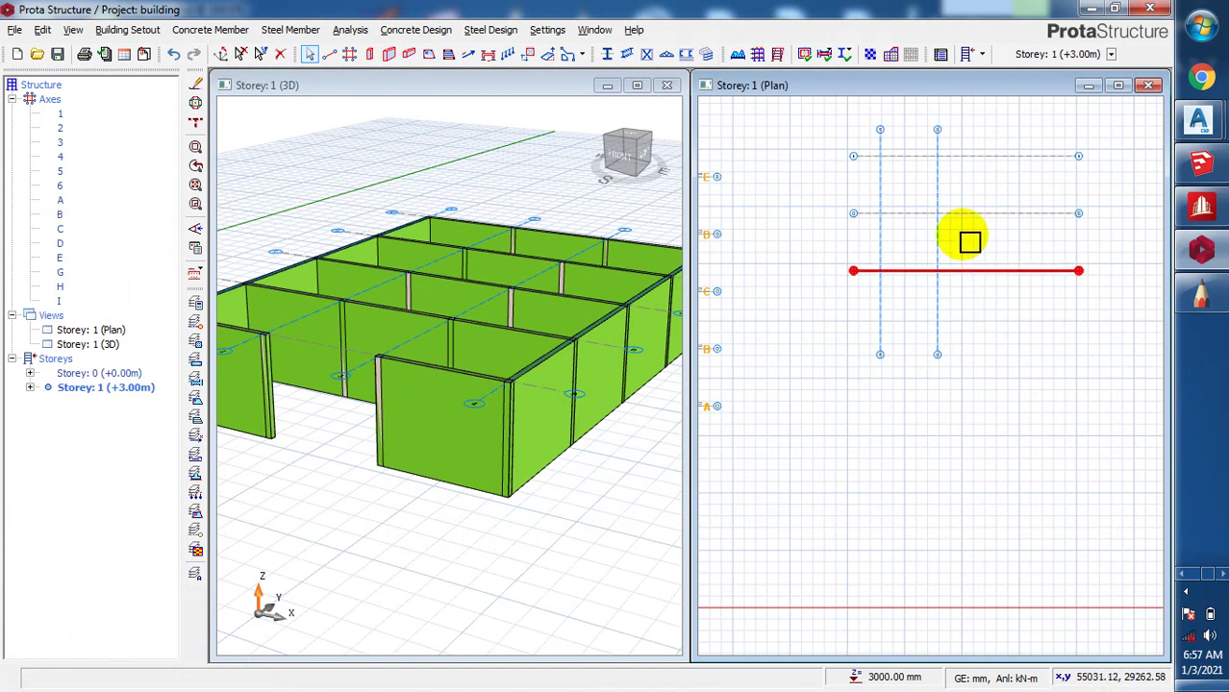
key(Delete)
scroll(935, 147, up, 2)
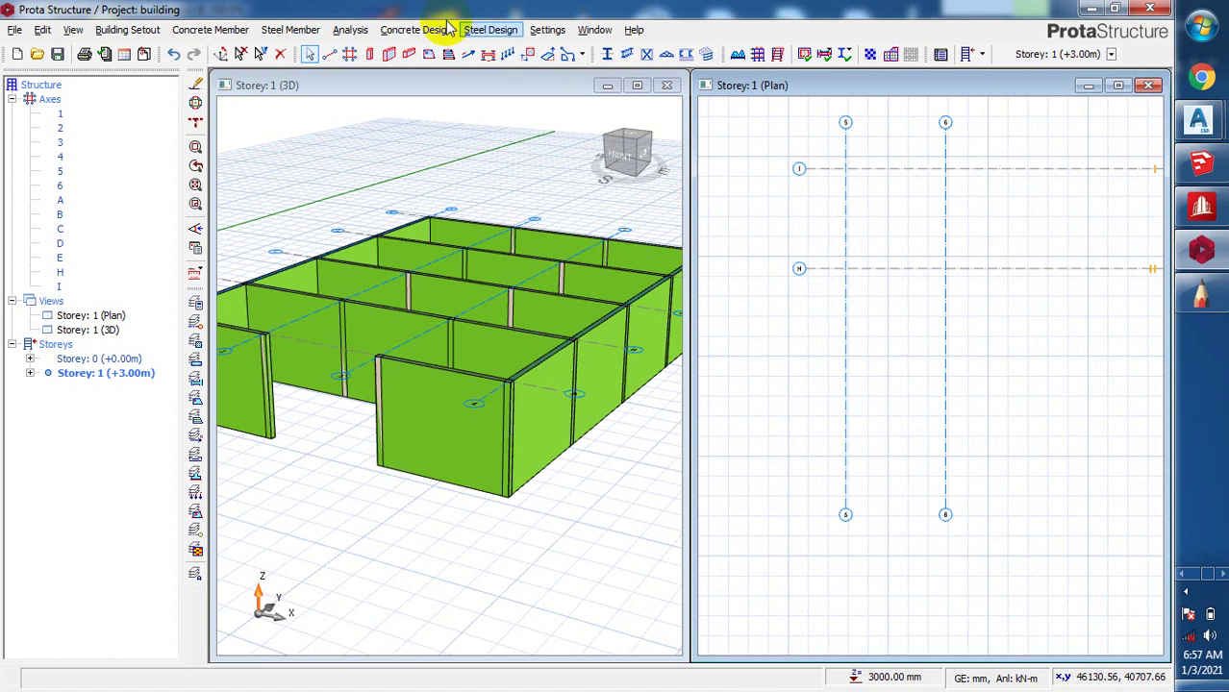
- Place 230×230 columns at the four corner intersections of the H–I/5–6 bay
click(373, 55)
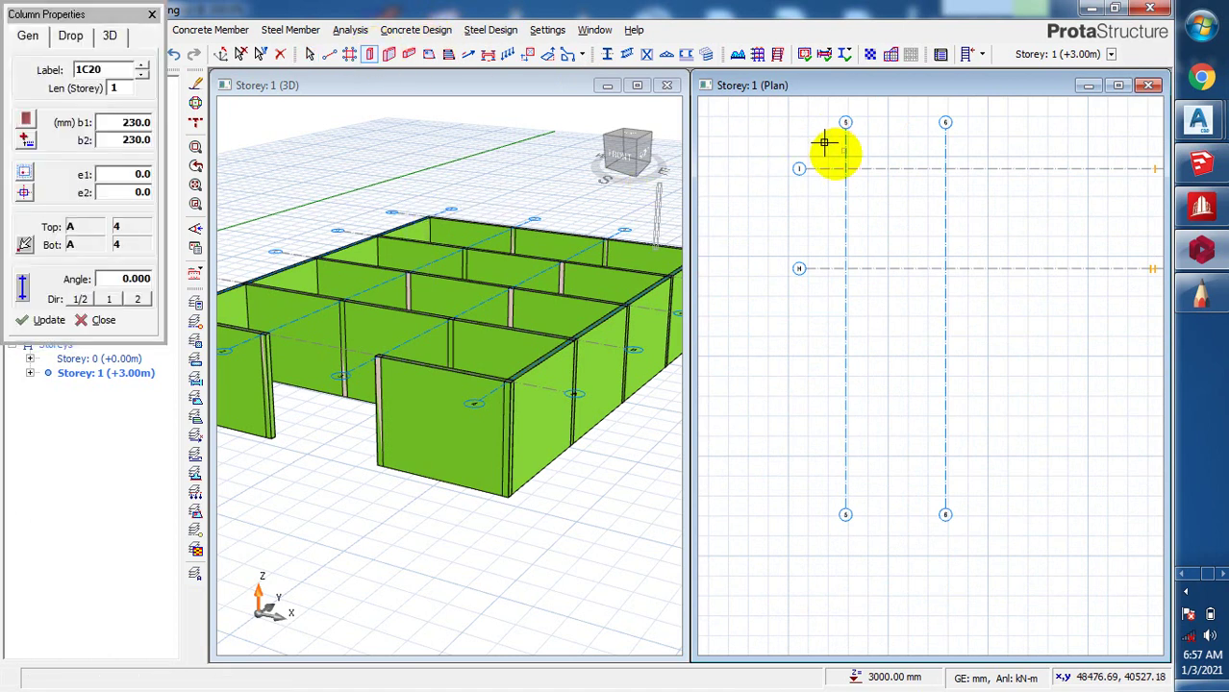
drag(821, 139, 1004, 304)
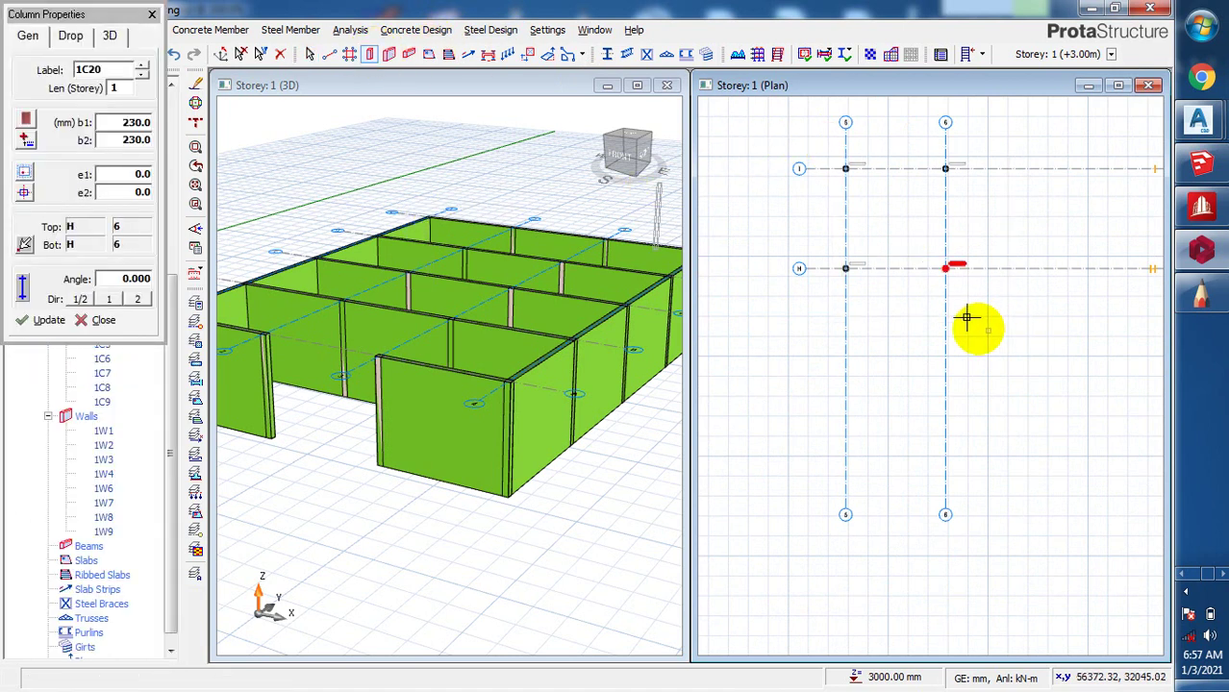
scroll(856, 173, up, 2)
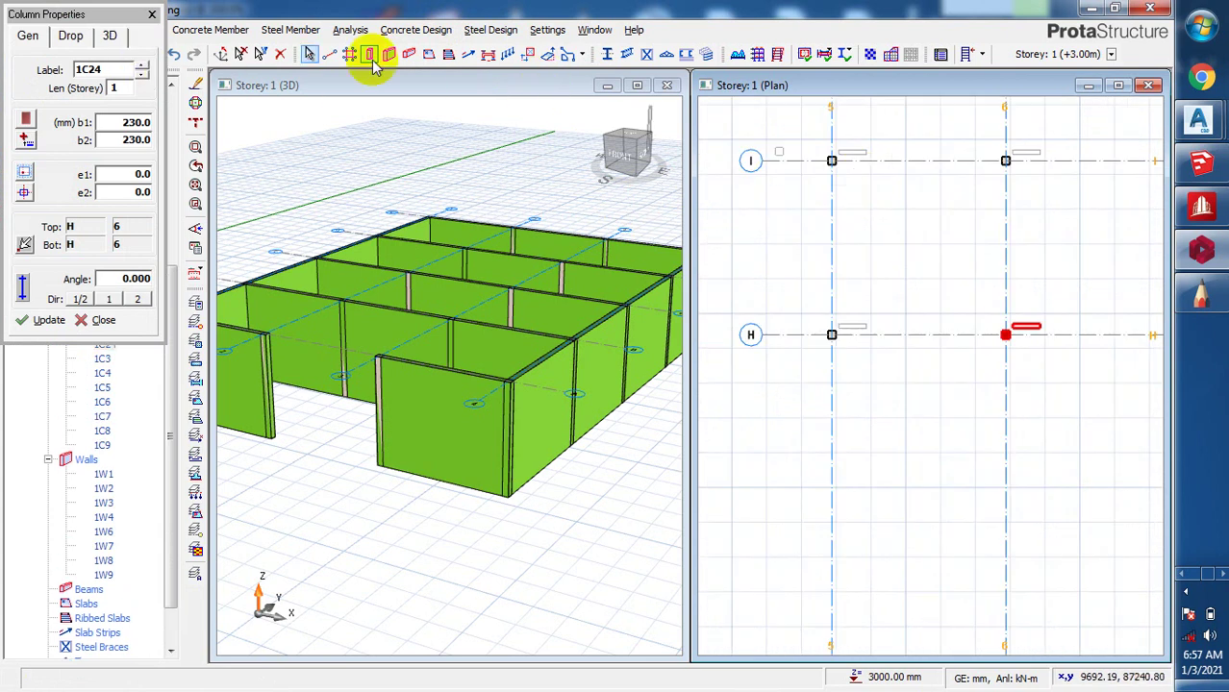
- Insert slab 1S1 of type 9 into bay H-6-I-5
click(429, 55)
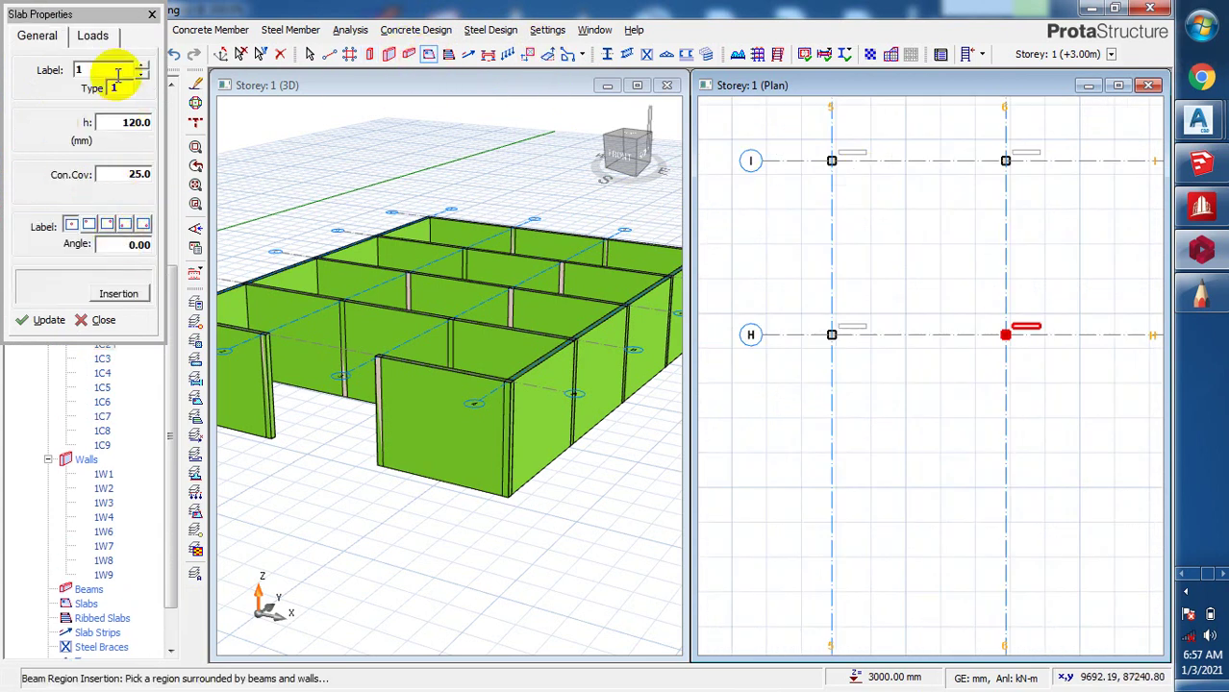
click(128, 89)
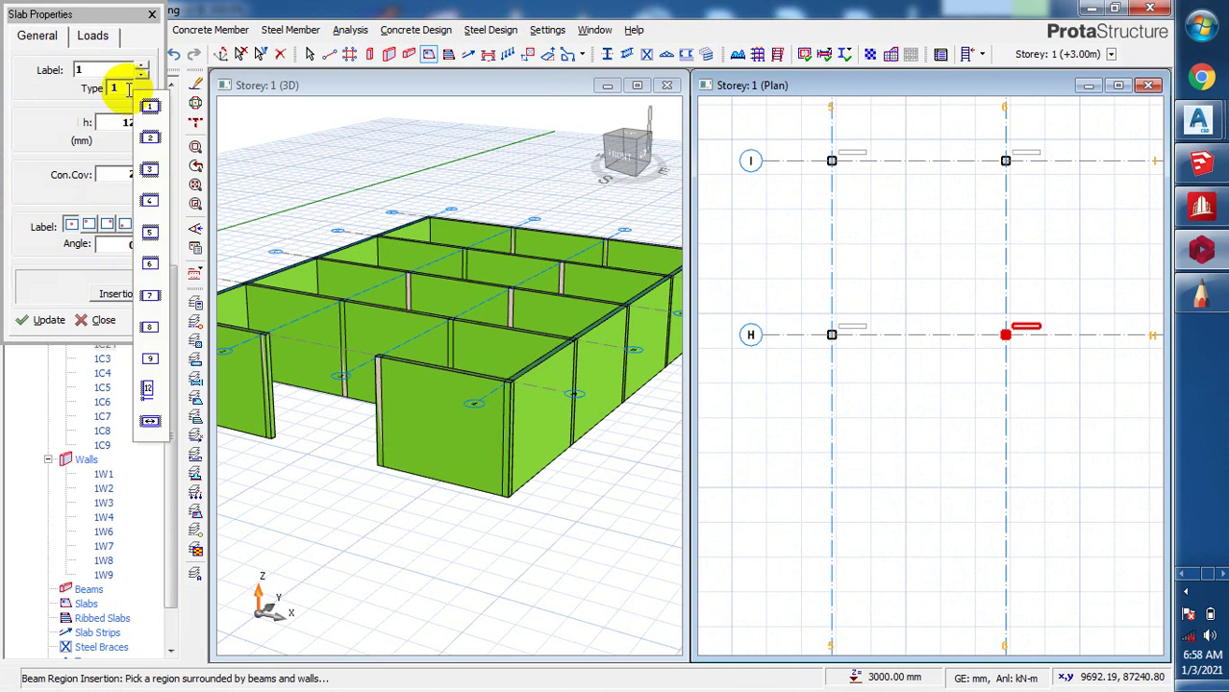
click(151, 361)
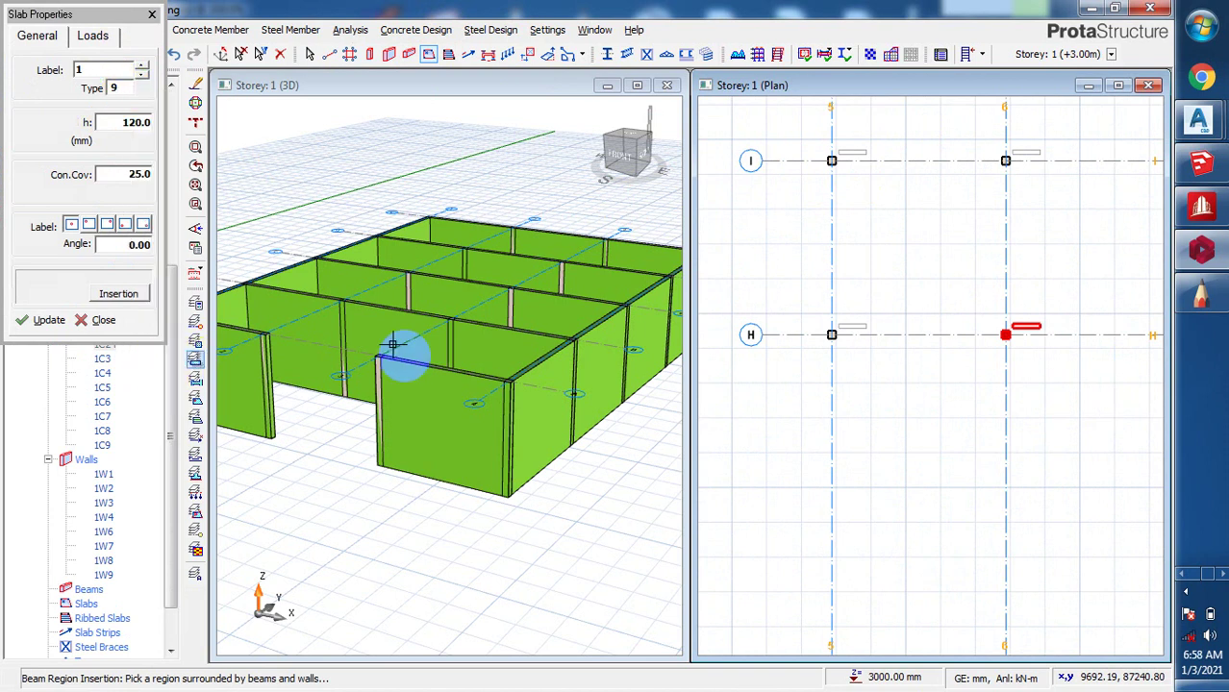
click(885, 227)
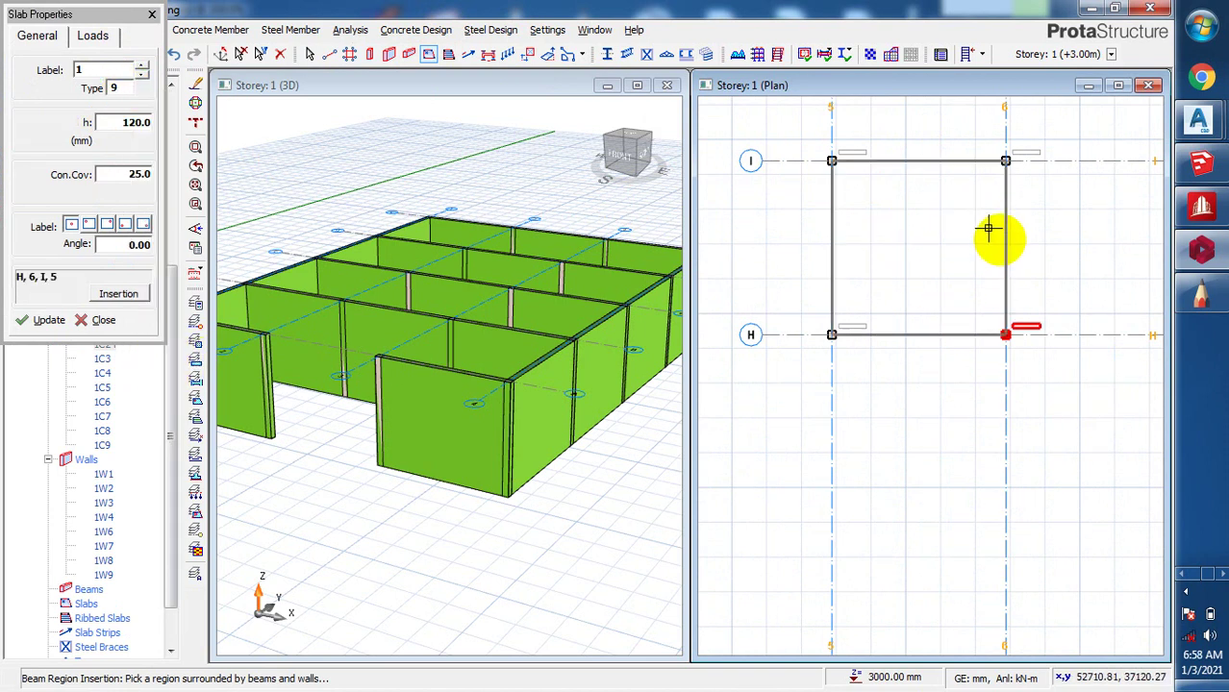
key(Escape)
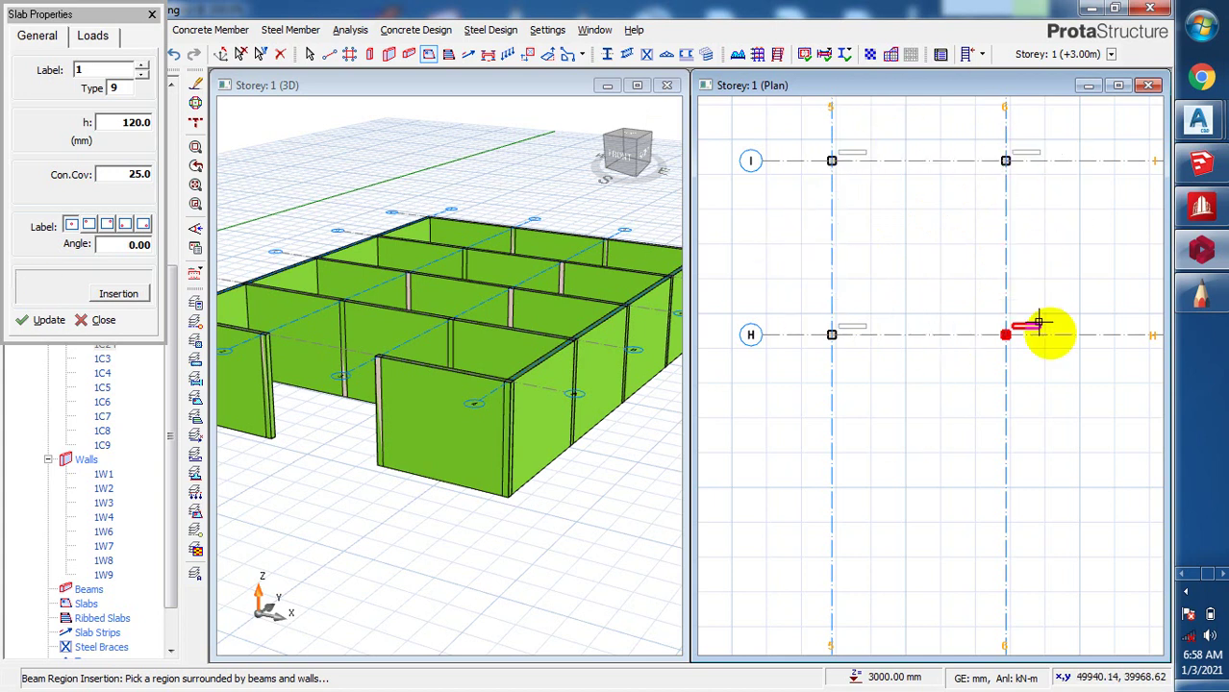
click(885, 216)
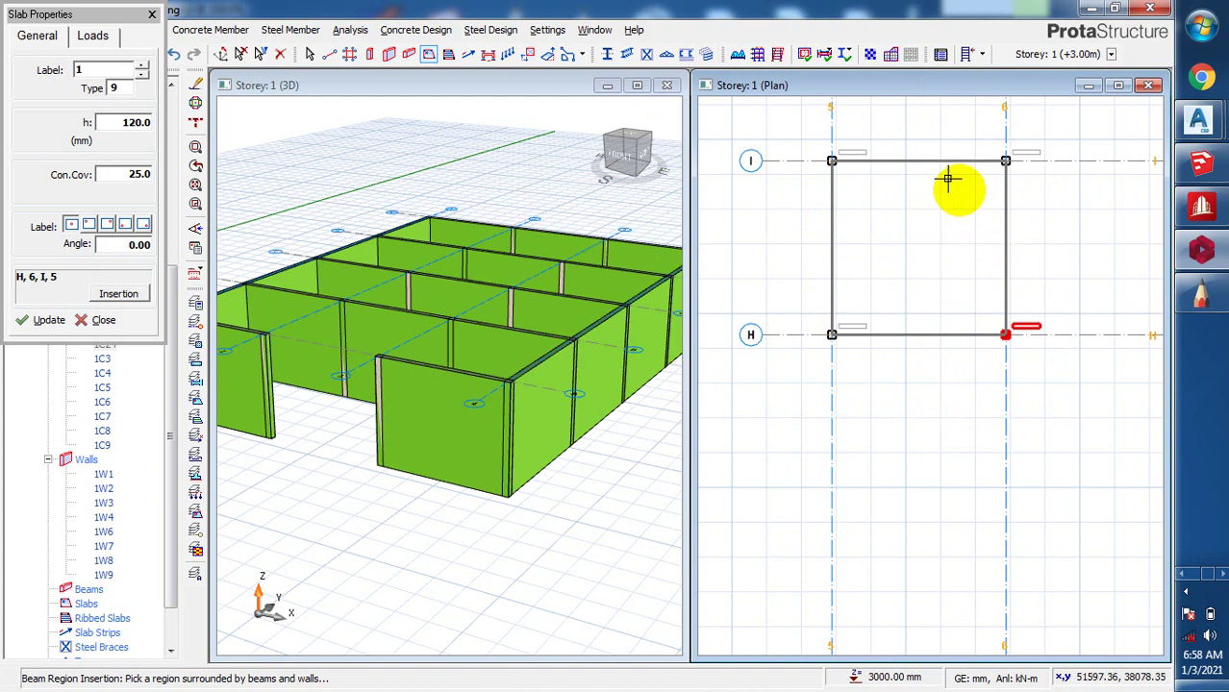
click(895, 232)
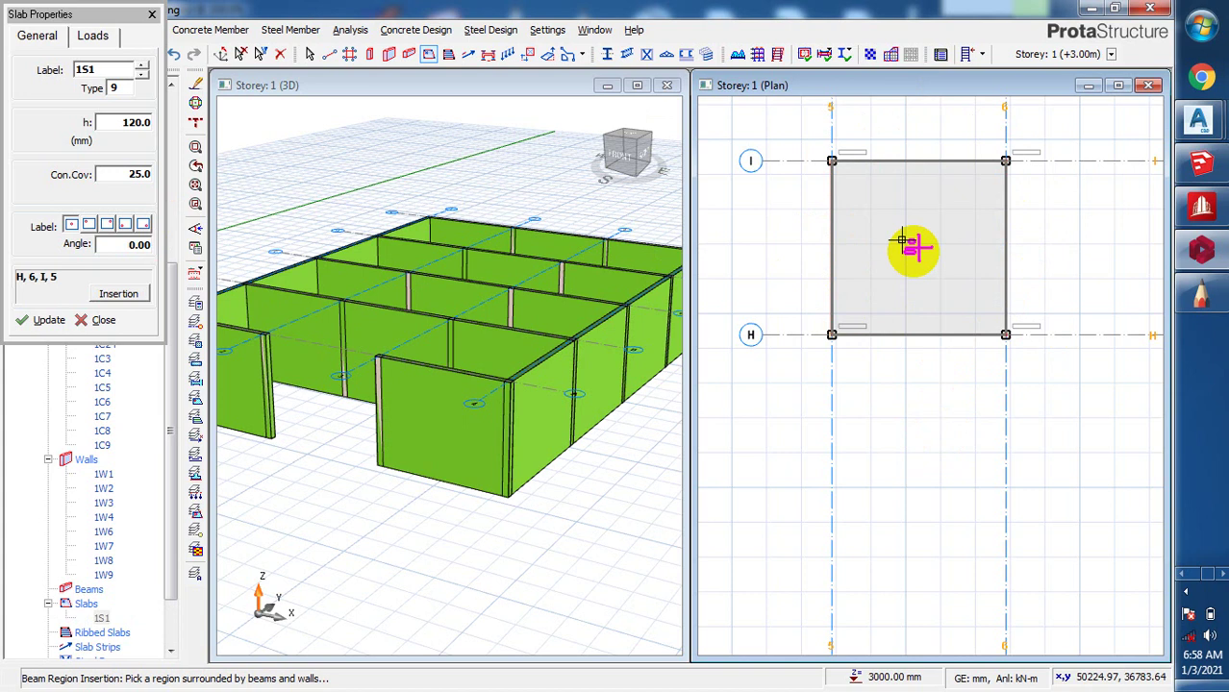
scroll(905, 241, up, 1)
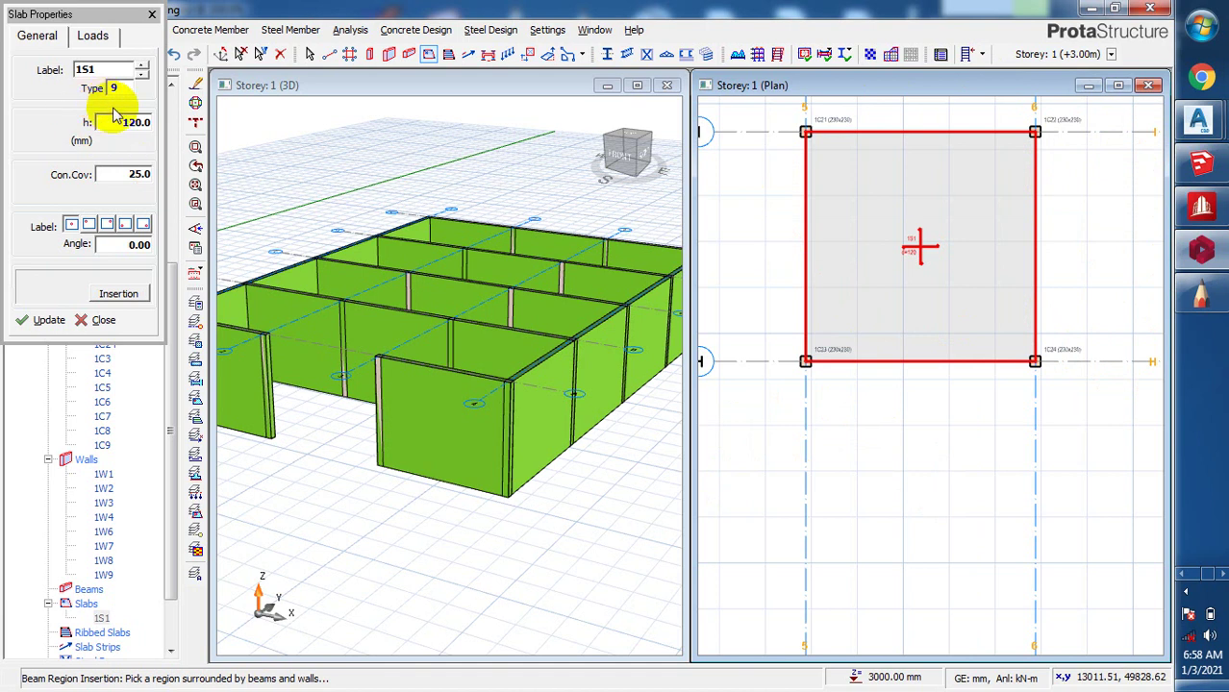
- Back in SketchBook Pro, draw a small square box below the elevation drawings
click(1202, 295)
scroll(697, 360, down, 3)
scroll(673, 395, up, 2)
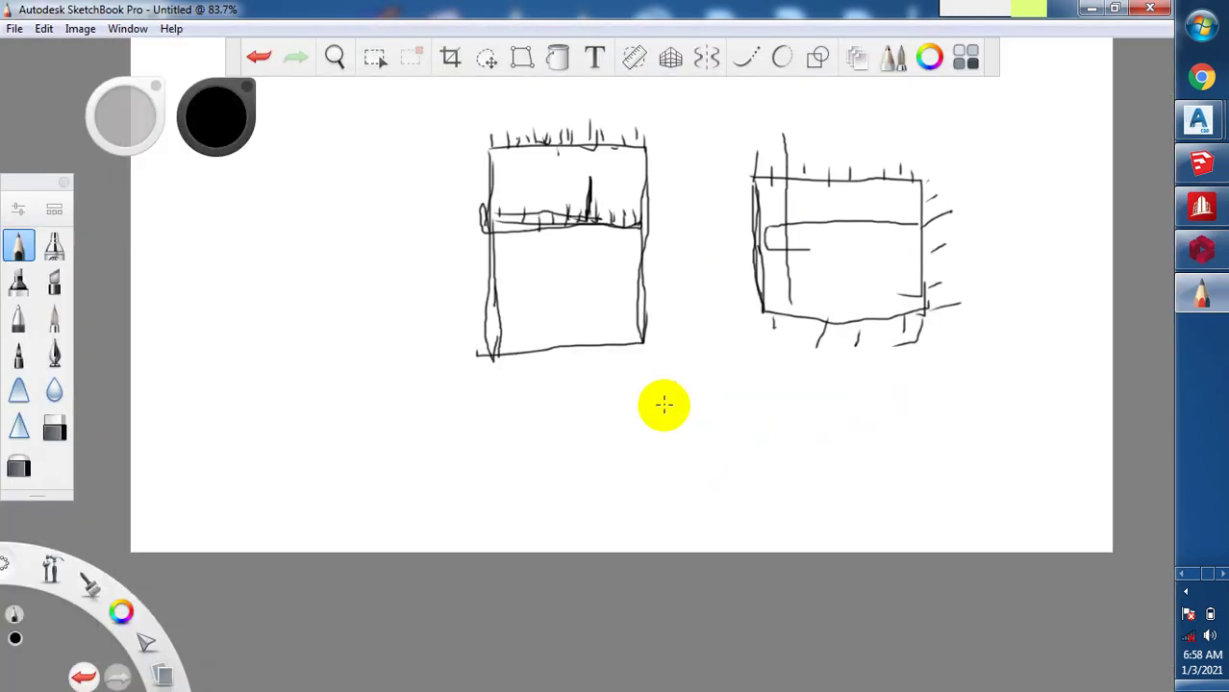
scroll(693, 394, up, 4)
drag(700, 406, 704, 559)
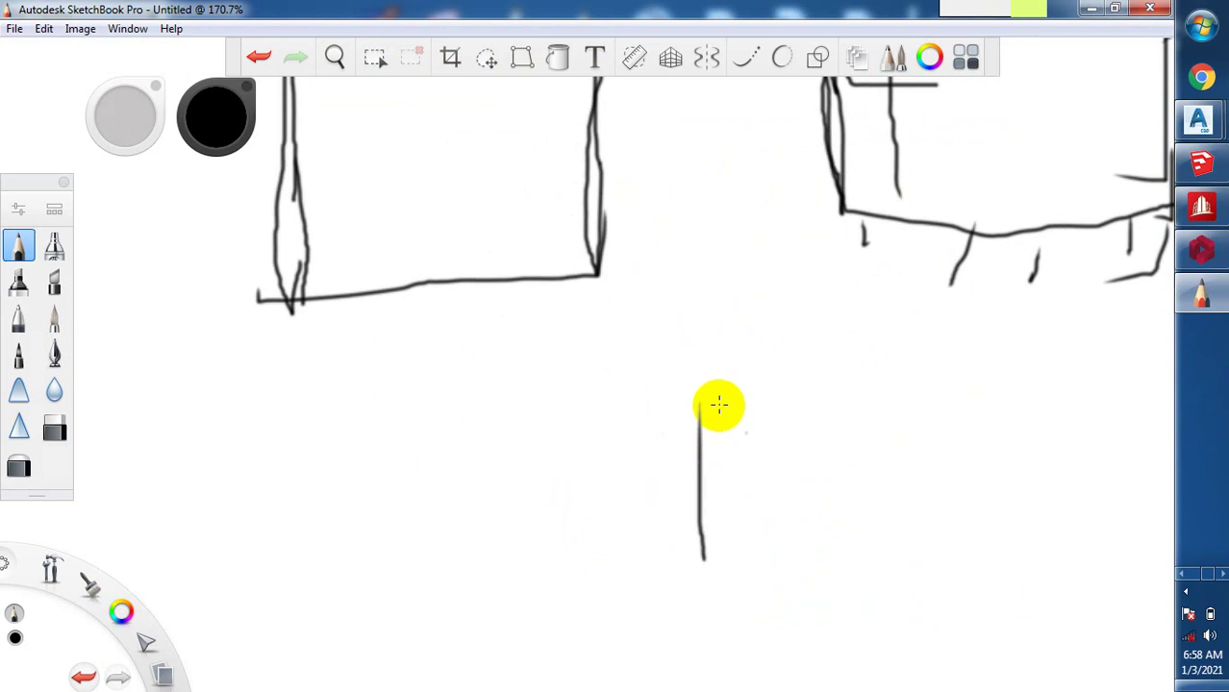
mouse_move(697, 404)
mouse_down()
mouse_move(931, 399)
mouse_move(915, 582)
mouse_move(703, 581)
mouse_move(694, 520)
mouse_move(703, 553)
mouse_move(716, 490)
mouse_move(877, 496)
mouse_up()
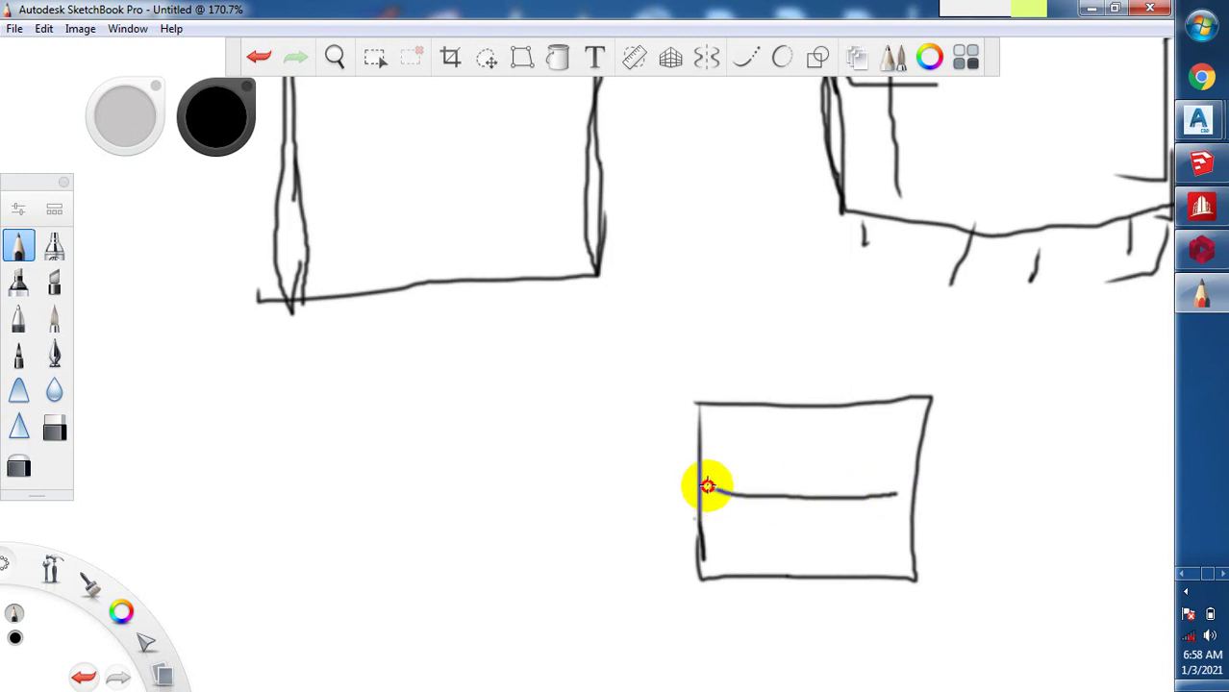
- Add crossing vertical and horizontal lines inside the new box
drag(719, 467, 746, 472)
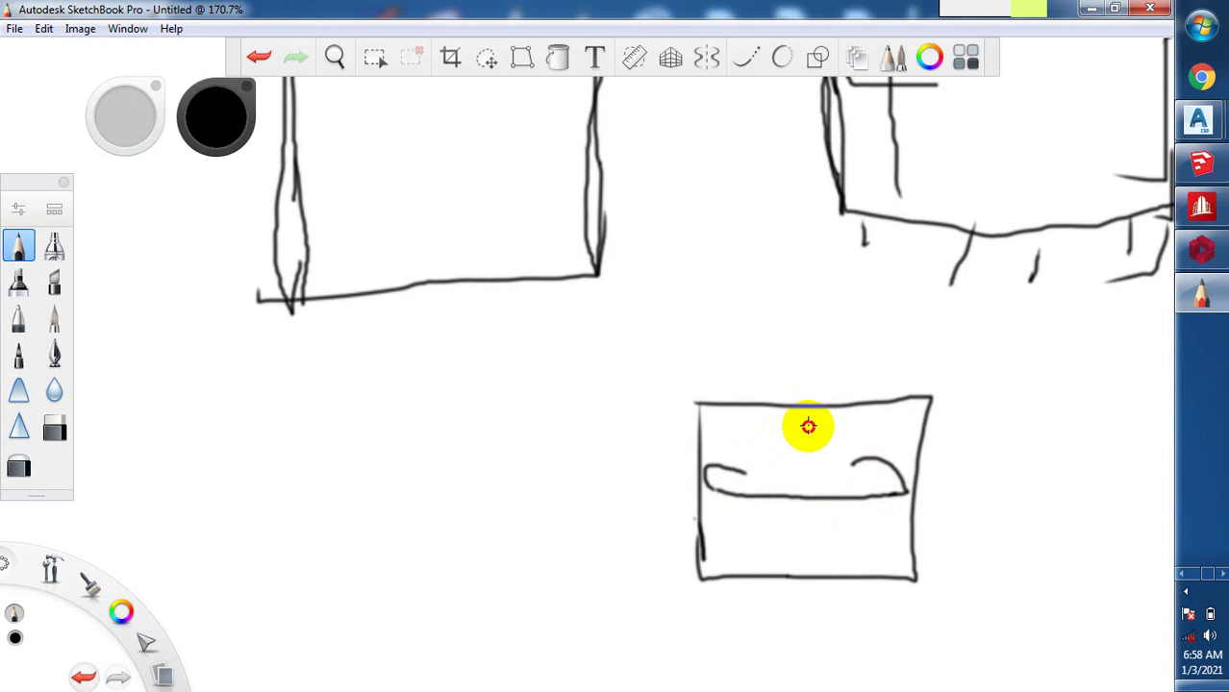
mouse_move(807, 419)
mouse_down()
mouse_move(808, 551)
mouse_move(823, 530)
mouse_move(825, 575)
mouse_up()
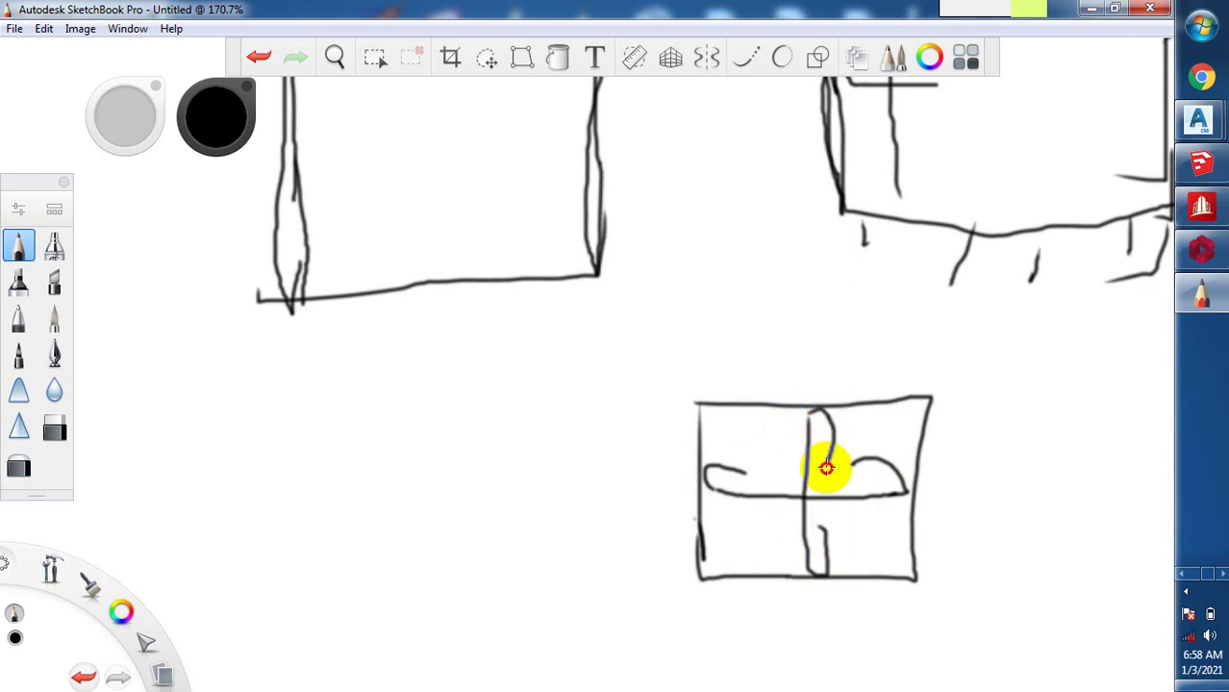
drag(826, 467, 825, 483)
drag(762, 432, 857, 432)
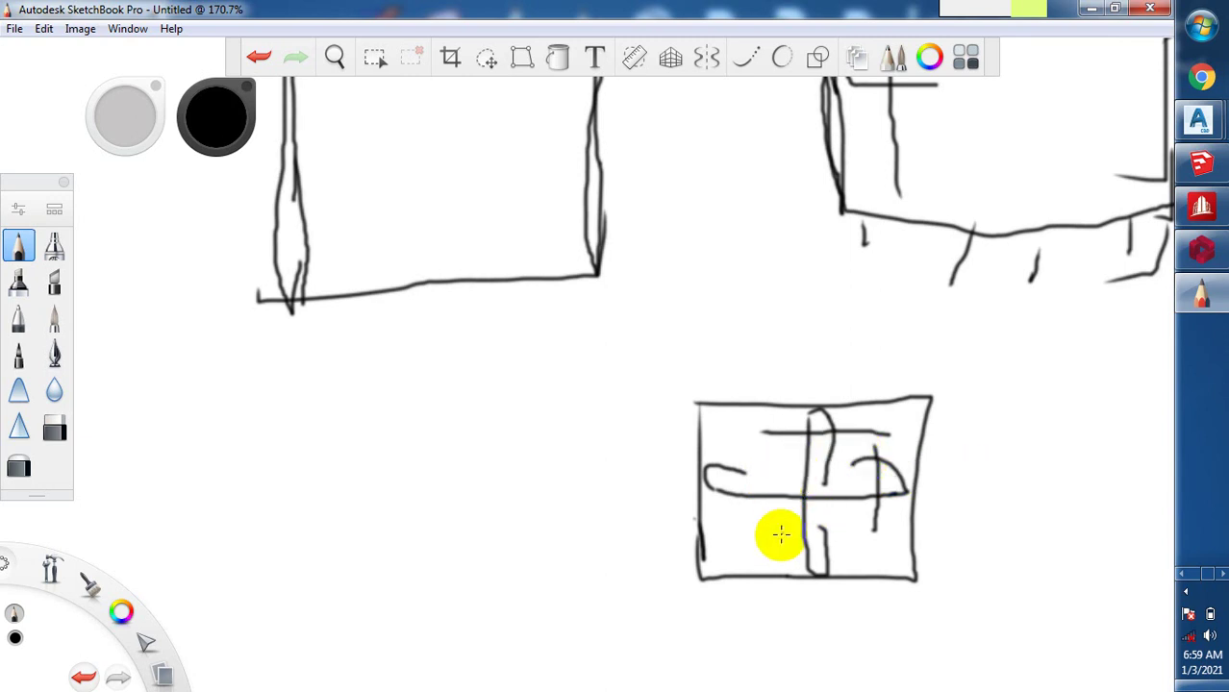
- Draw vertical division lines and short marks in the left elevation sketch
scroll(725, 478, down, 3)
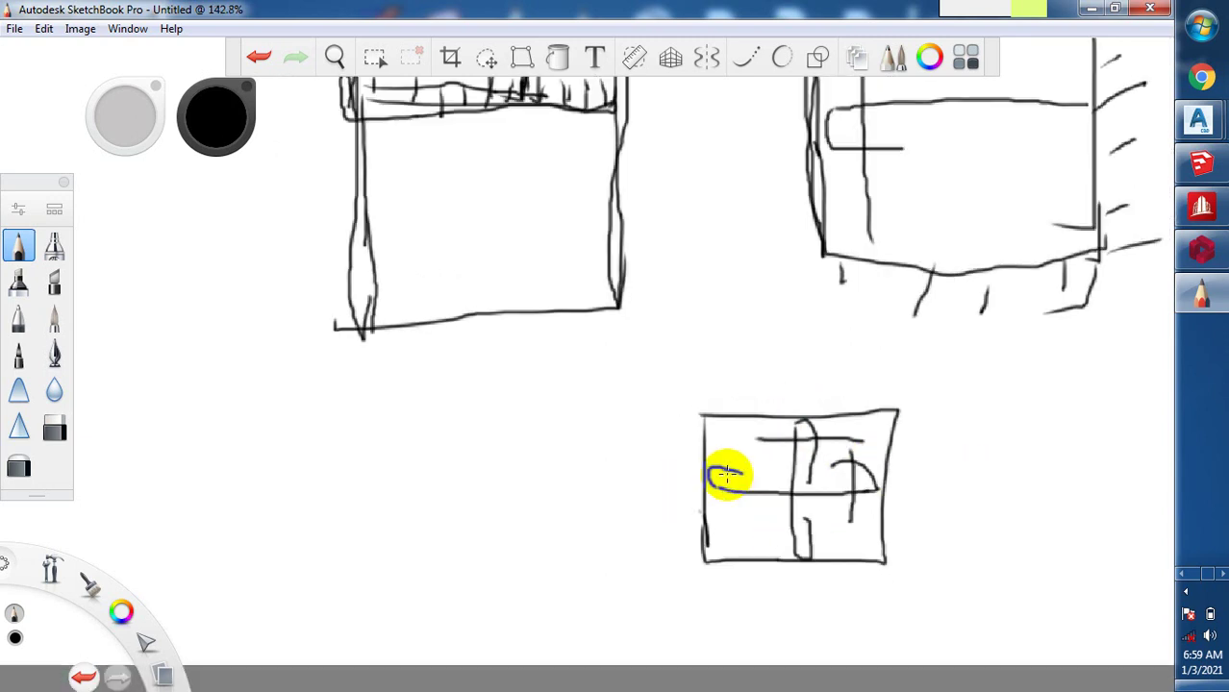
scroll(510, 118, up, 3)
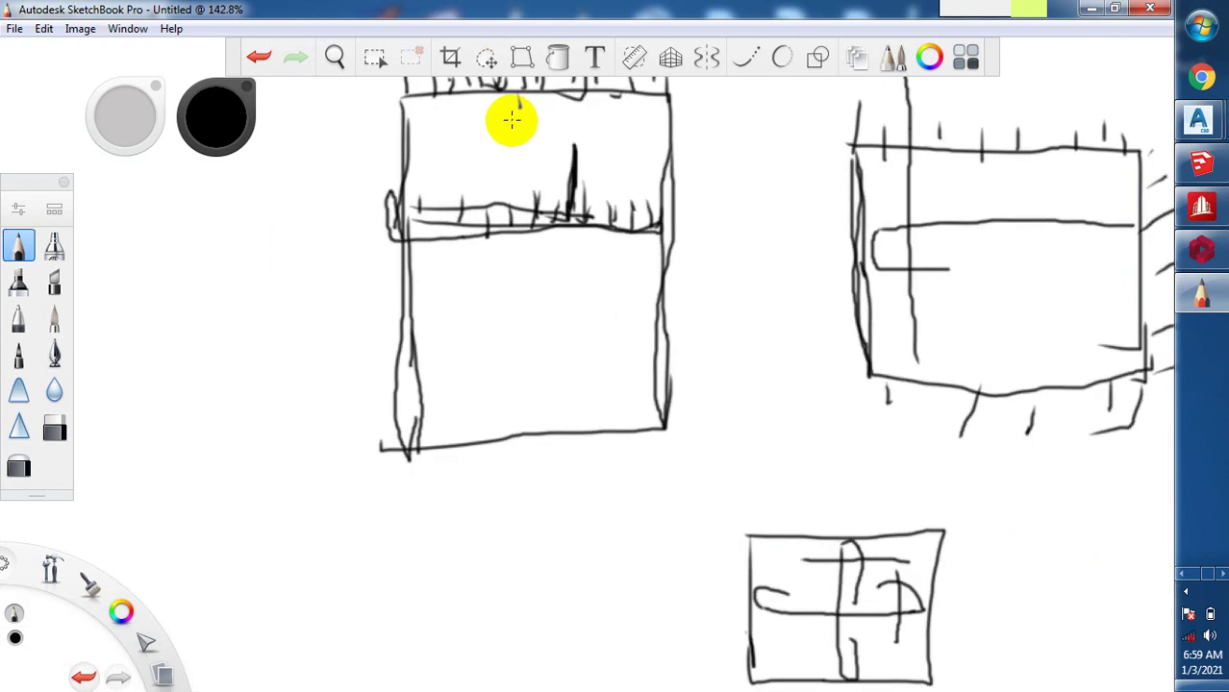
drag(533, 174, 529, 323)
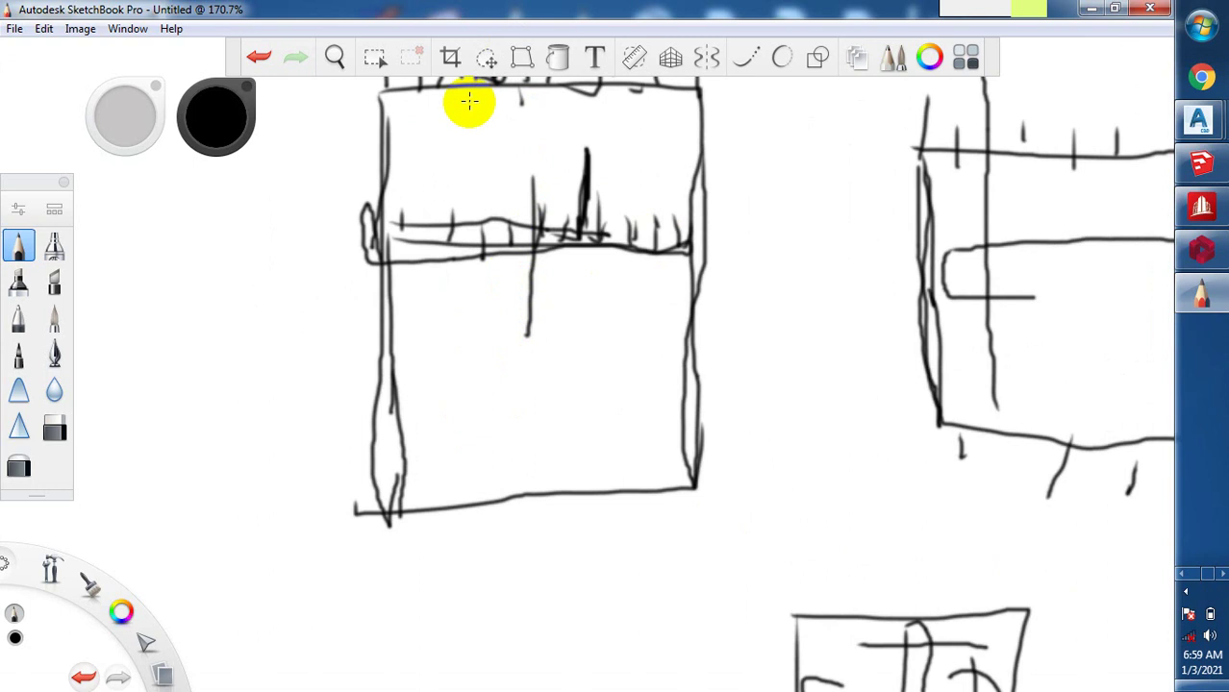
mouse_move(469, 102)
mouse_down()
mouse_move(451, 373)
mouse_move(460, 500)
mouse_move(476, 494)
mouse_move(482, 411)
mouse_up()
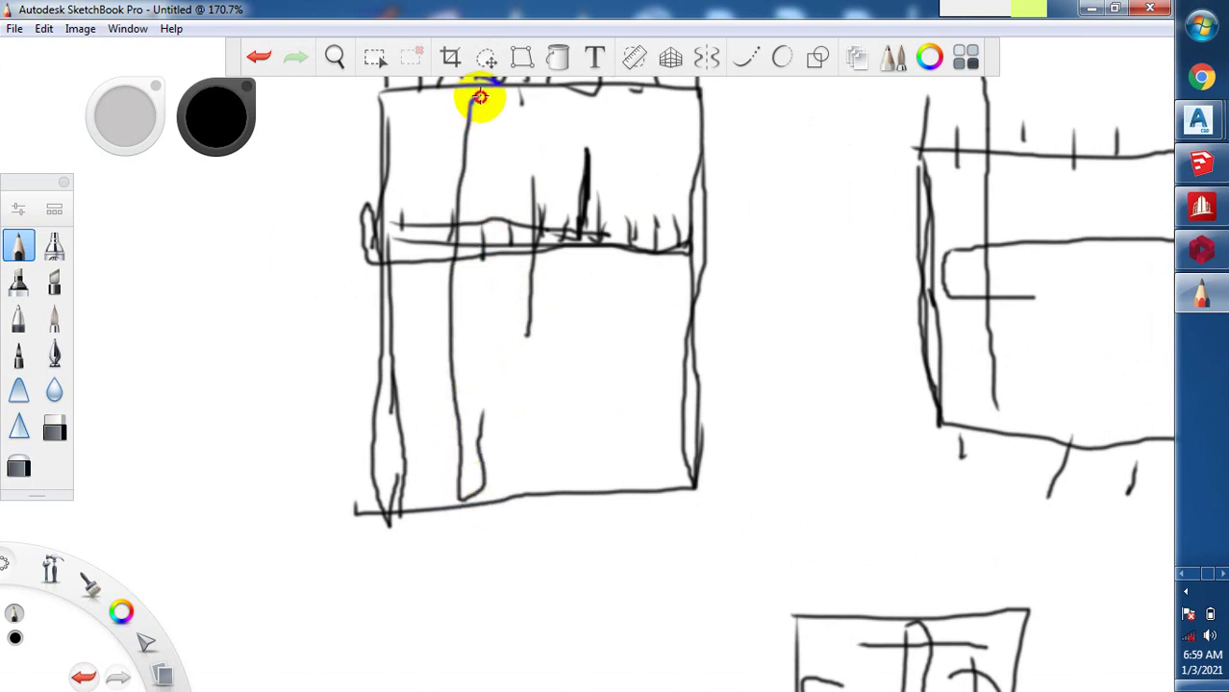
drag(510, 119, 503, 165)
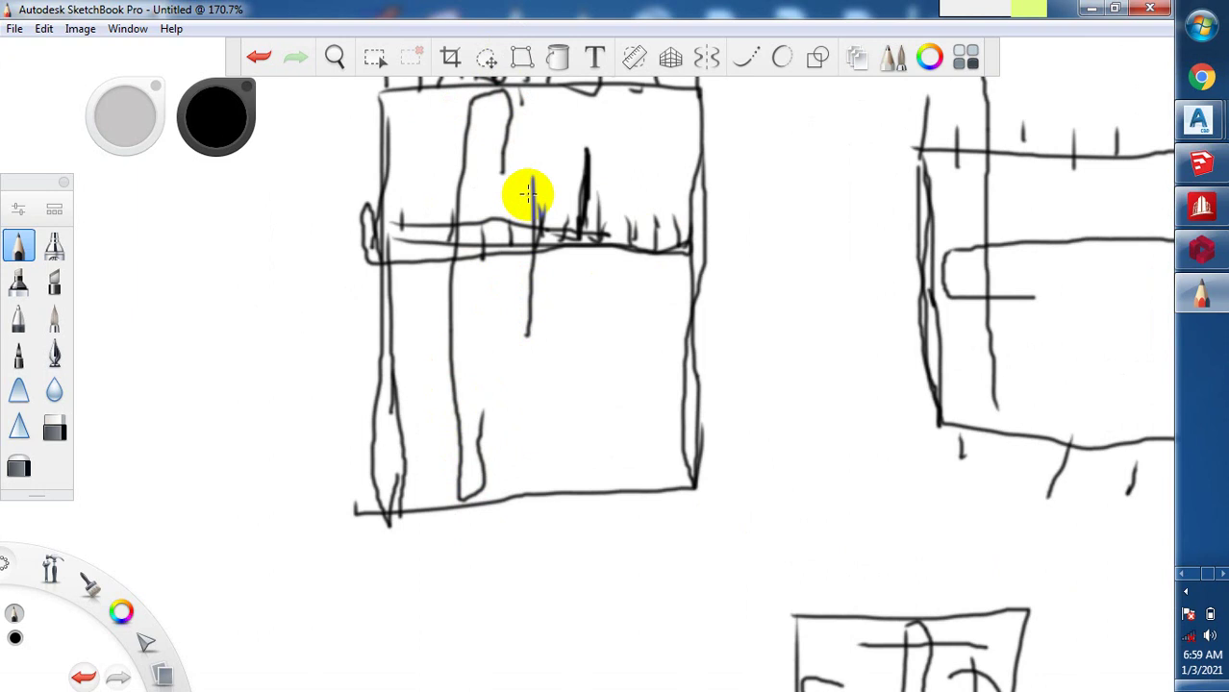
drag(484, 255, 493, 231)
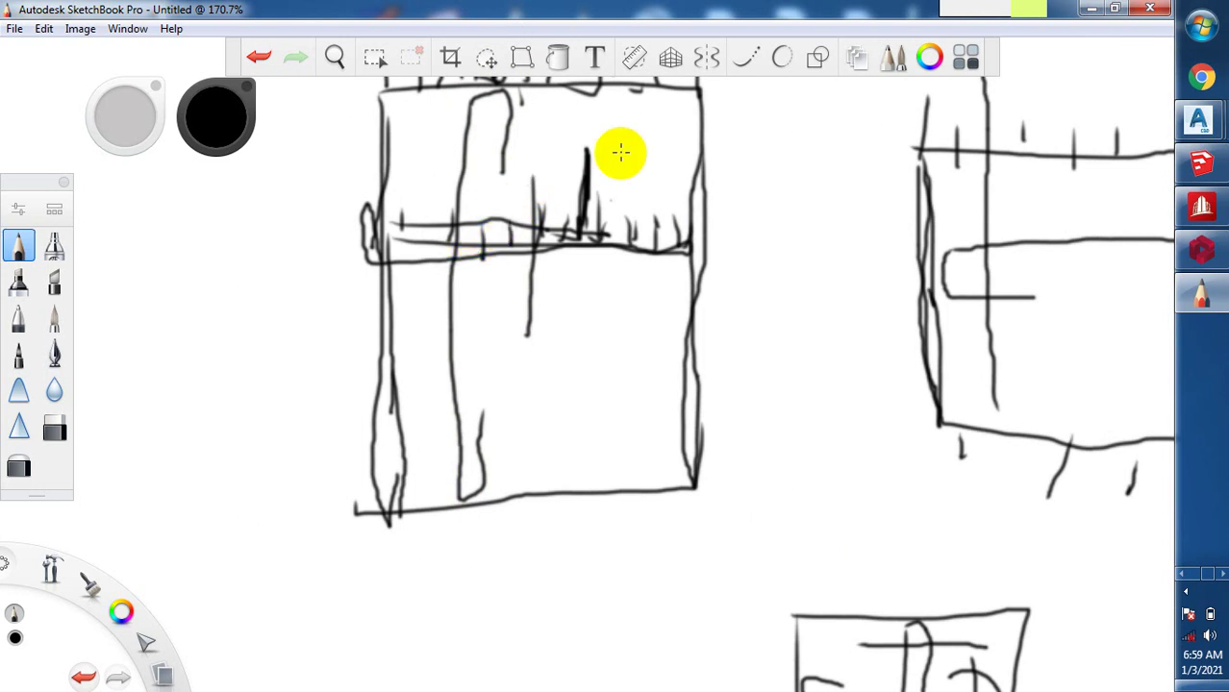
mouse_move(621, 94)
mouse_down()
mouse_move(609, 406)
mouse_move(625, 478)
mouse_move(640, 425)
mouse_up()
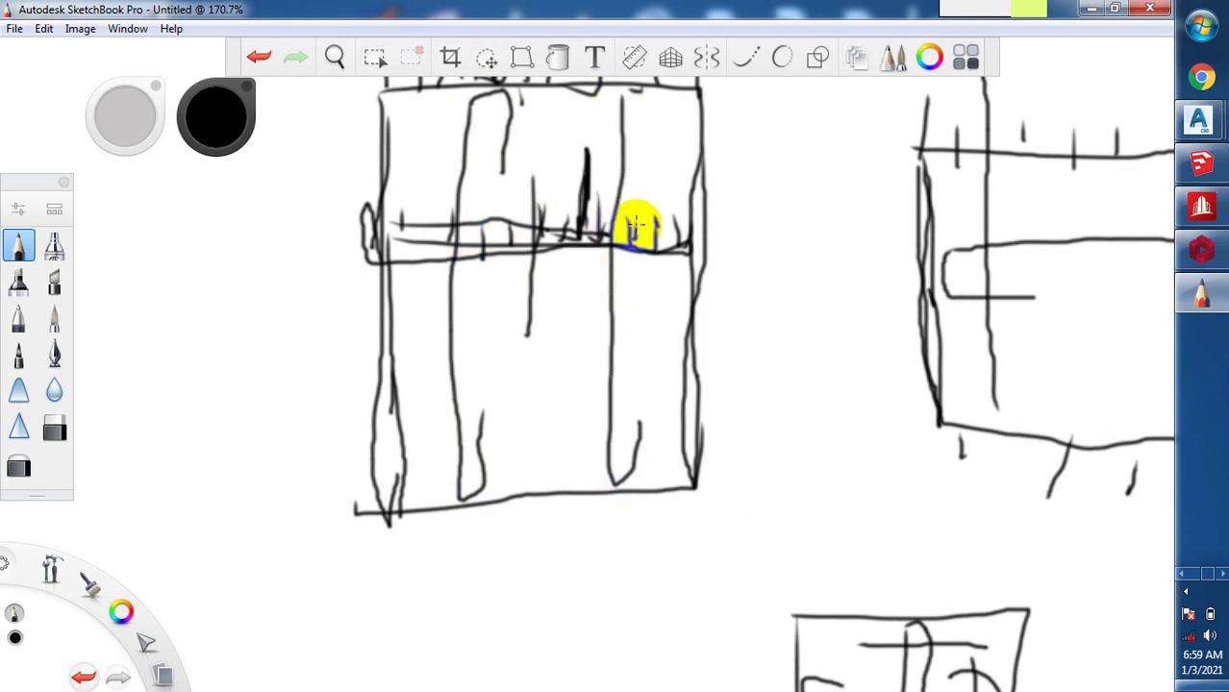
- Erase the top of one vertical line and draw another vertical line beside it
click(54, 427)
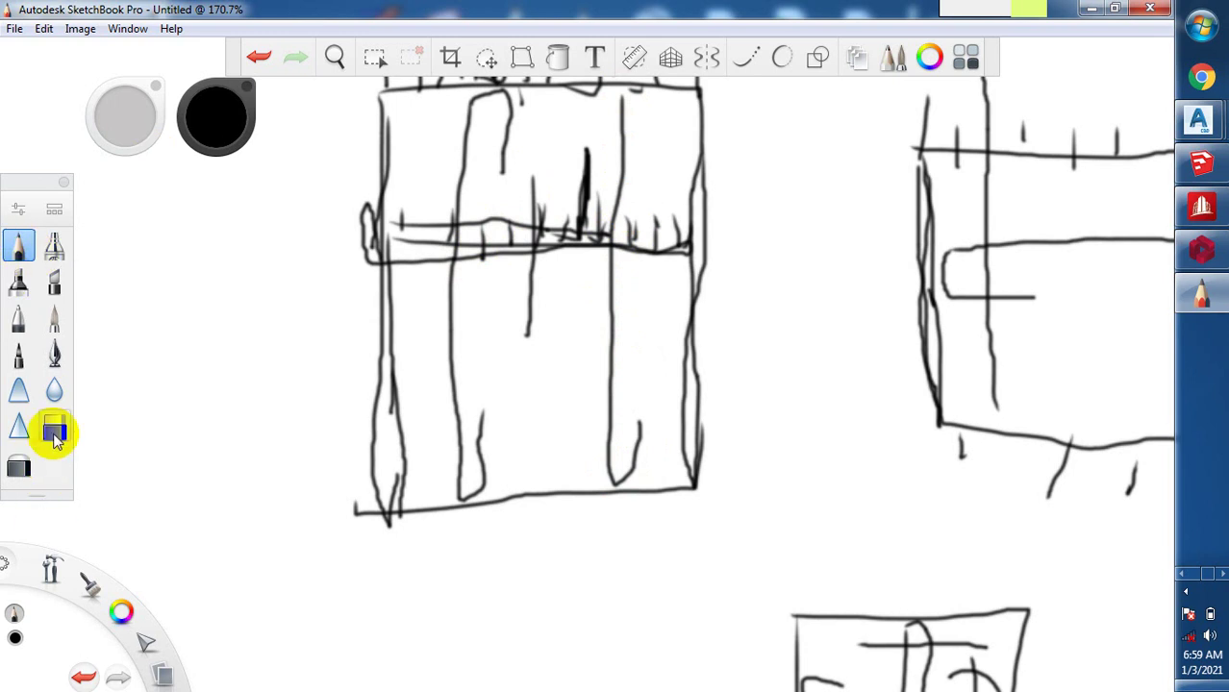
mouse_move(600, 121)
mouse_down()
mouse_move(615, 196)
mouse_move(614, 181)
mouse_up()
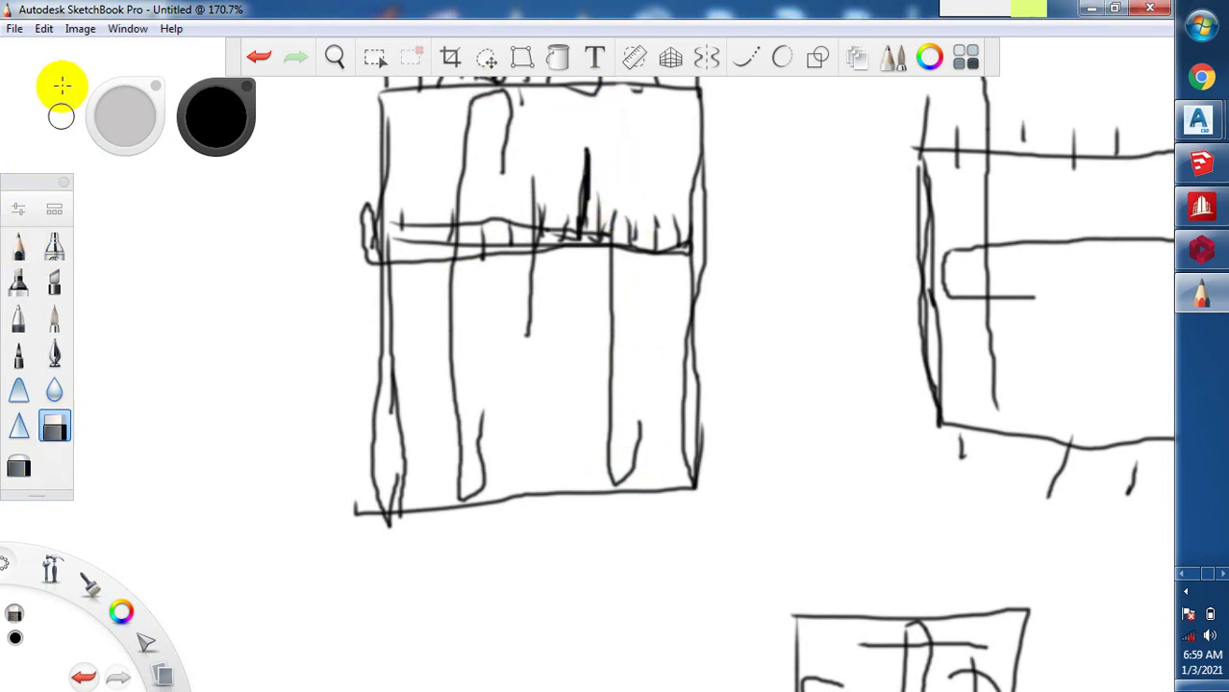
click(19, 246)
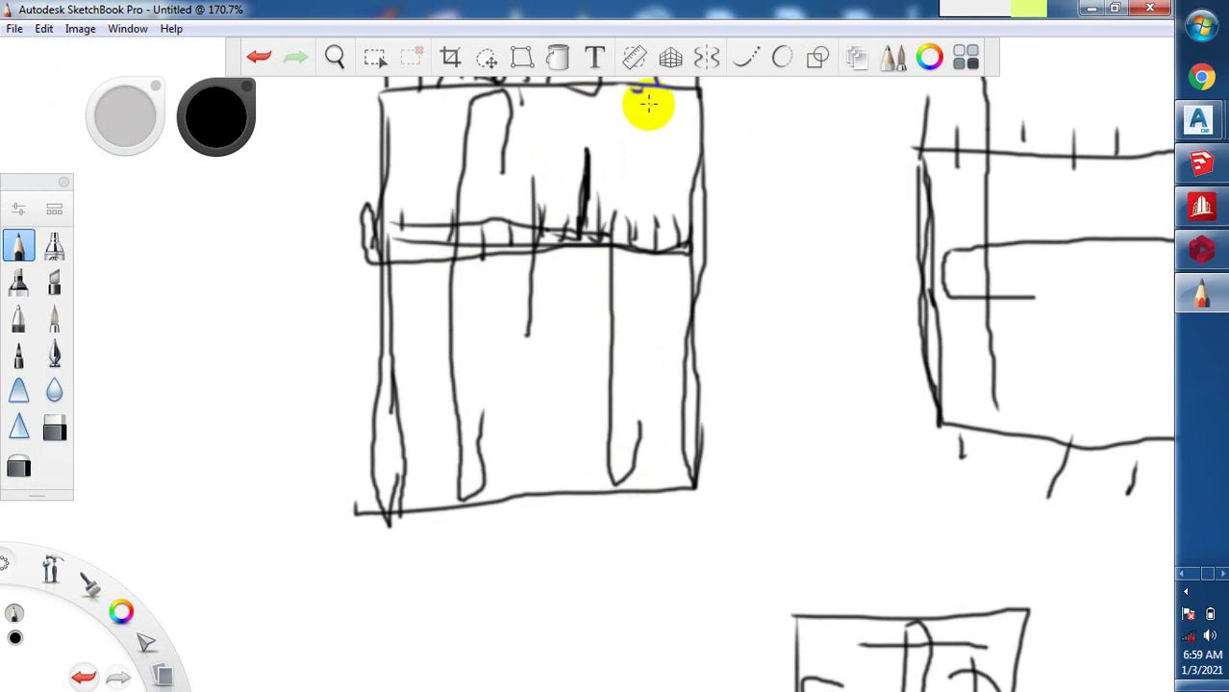
drag(646, 99, 634, 287)
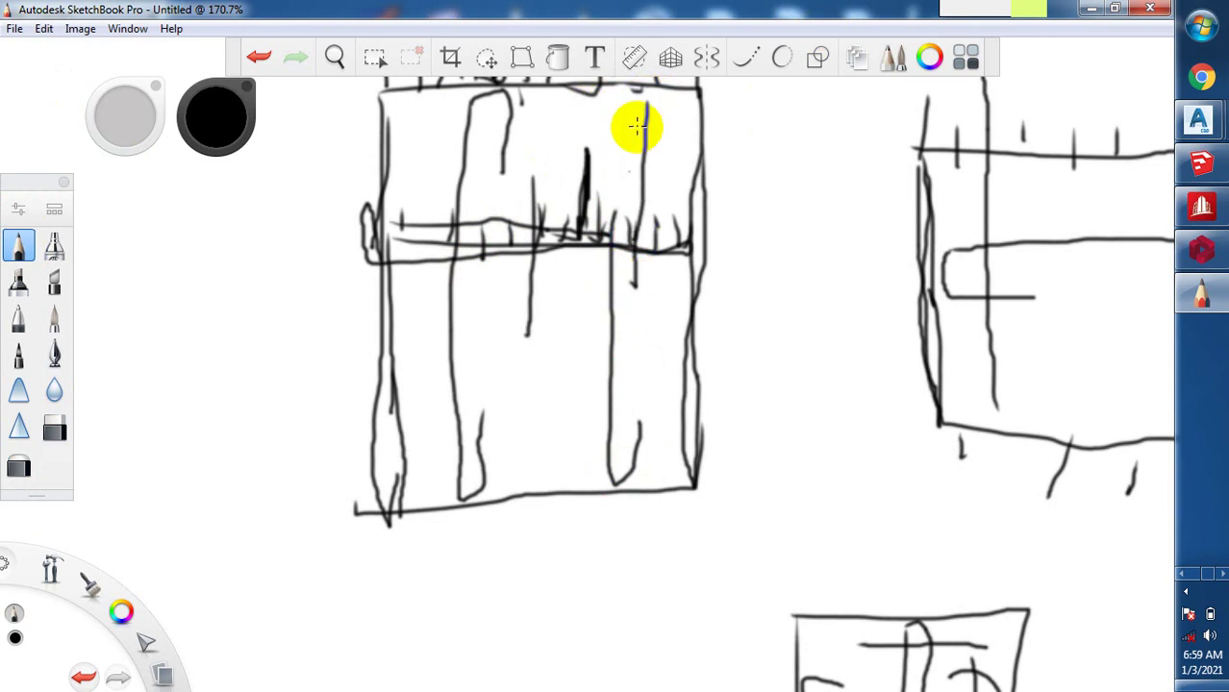
drag(670, 121, 667, 151)
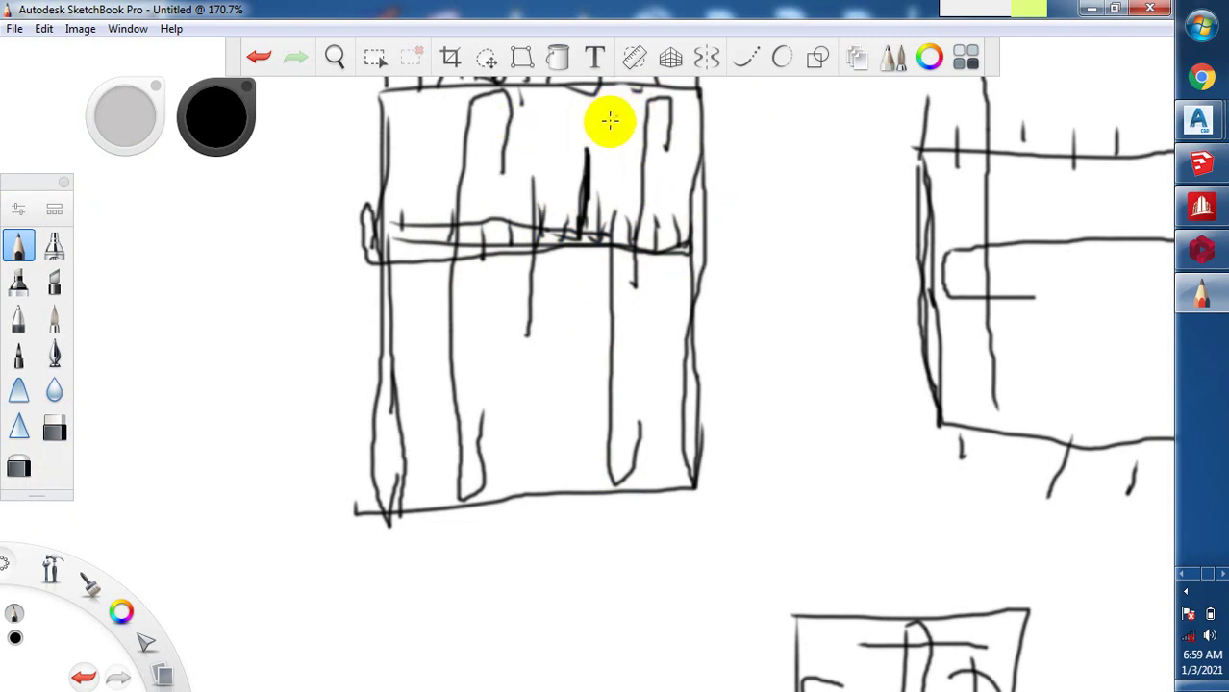
- Add short strokes near the elevation's top and a leader line, then return to ProtaStructure
drag(608, 120, 694, 118)
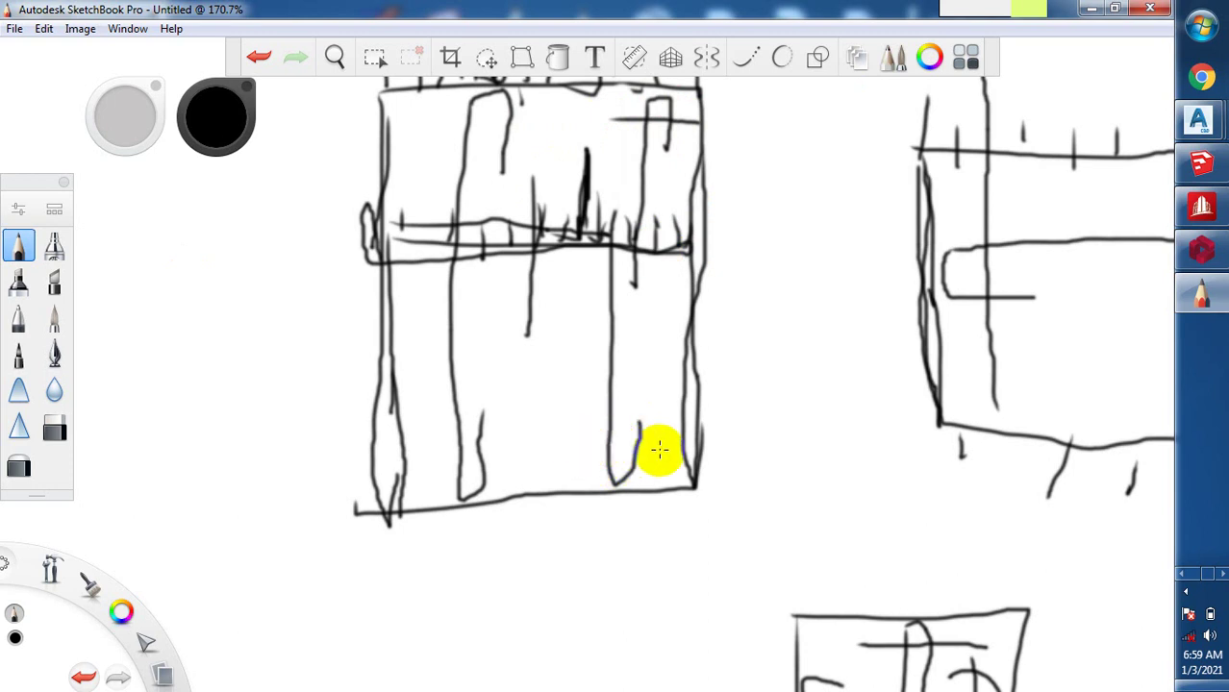
drag(502, 221, 520, 209)
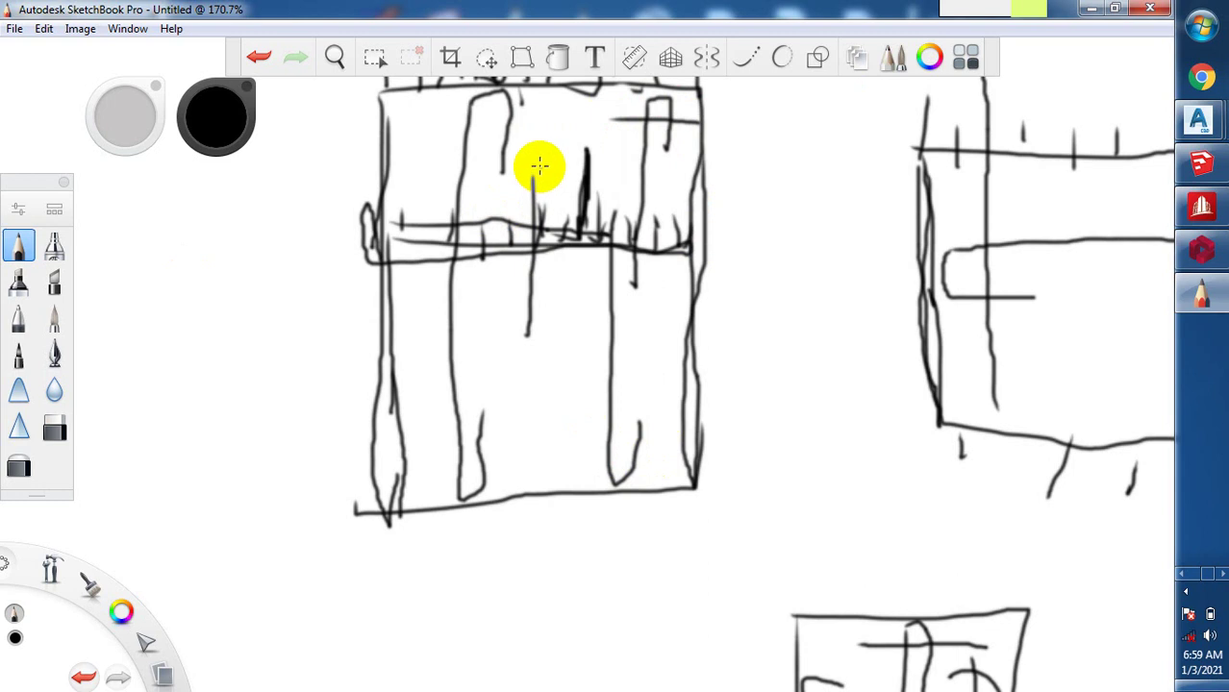
mouse_move(604, 144)
mouse_down()
mouse_move(544, 156)
mouse_move(554, 154)
mouse_move(552, 197)
mouse_up()
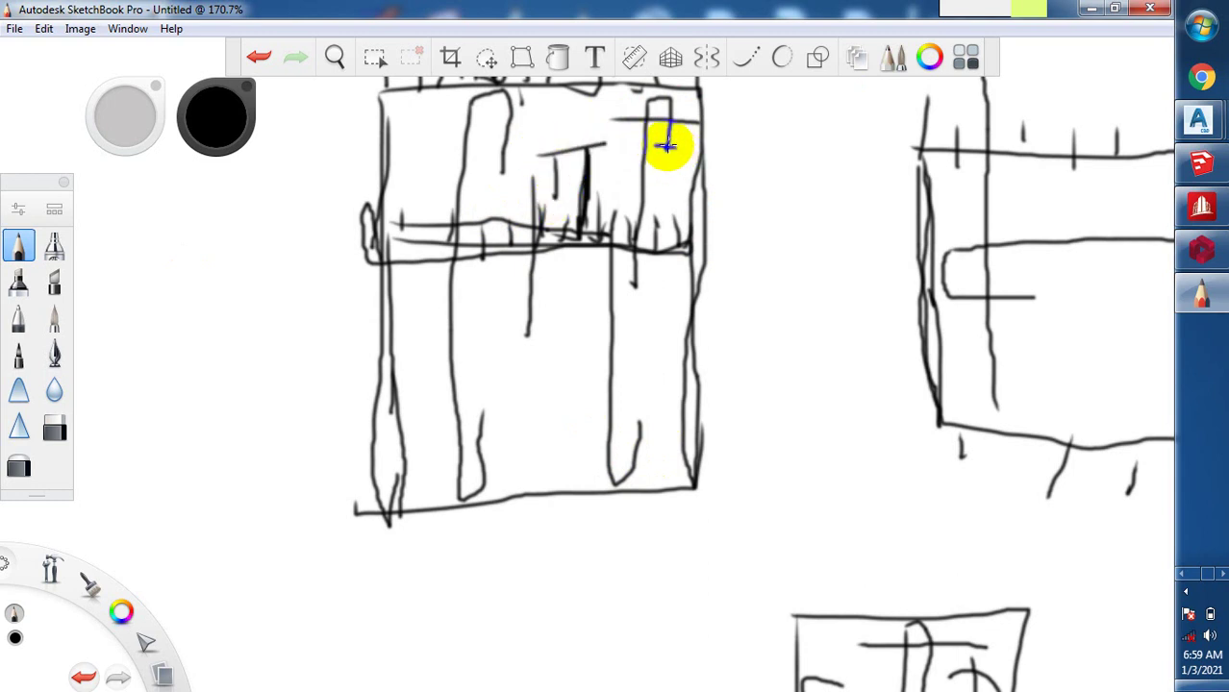
drag(667, 145, 685, 187)
mouse_move(646, 121)
mouse_down()
mouse_move(654, 142)
mouse_move(685, 153)
mouse_up()
drag(635, 444, 642, 413)
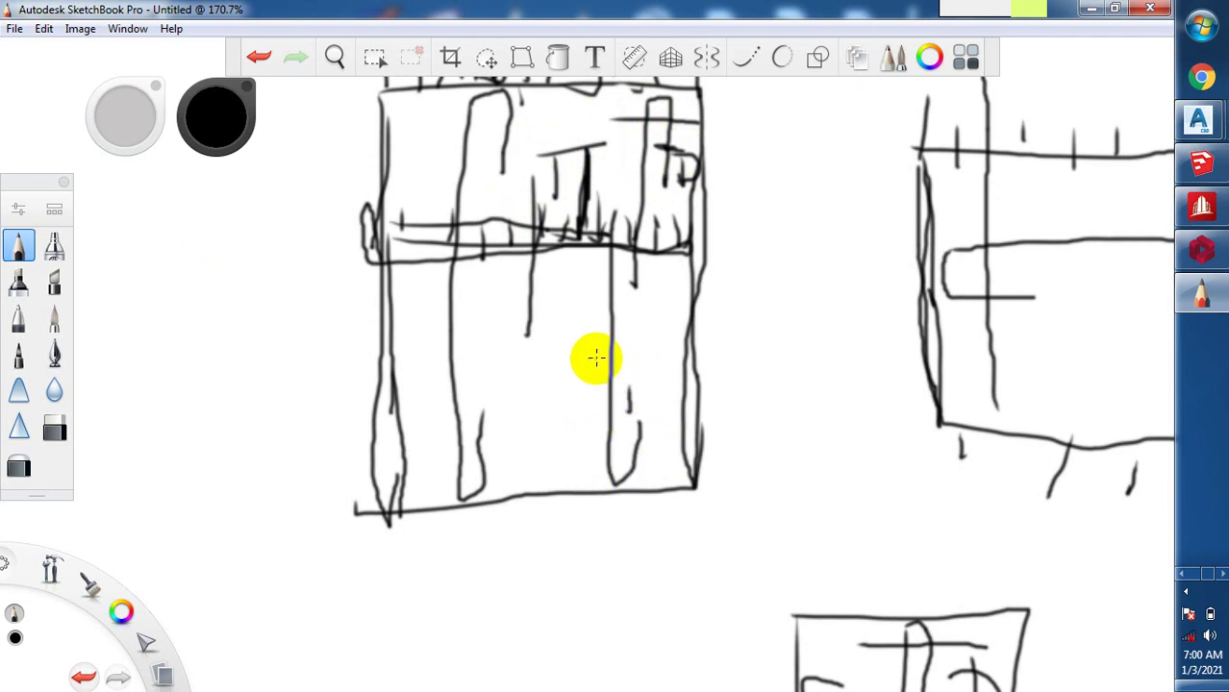
mouse_move(609, 365)
mouse_down()
mouse_move(748, 348)
mouse_move(766, 326)
mouse_move(774, 350)
mouse_move(772, 323)
mouse_move(795, 321)
mouse_move(778, 337)
mouse_move(825, 335)
mouse_move(825, 353)
mouse_move(792, 335)
mouse_up()
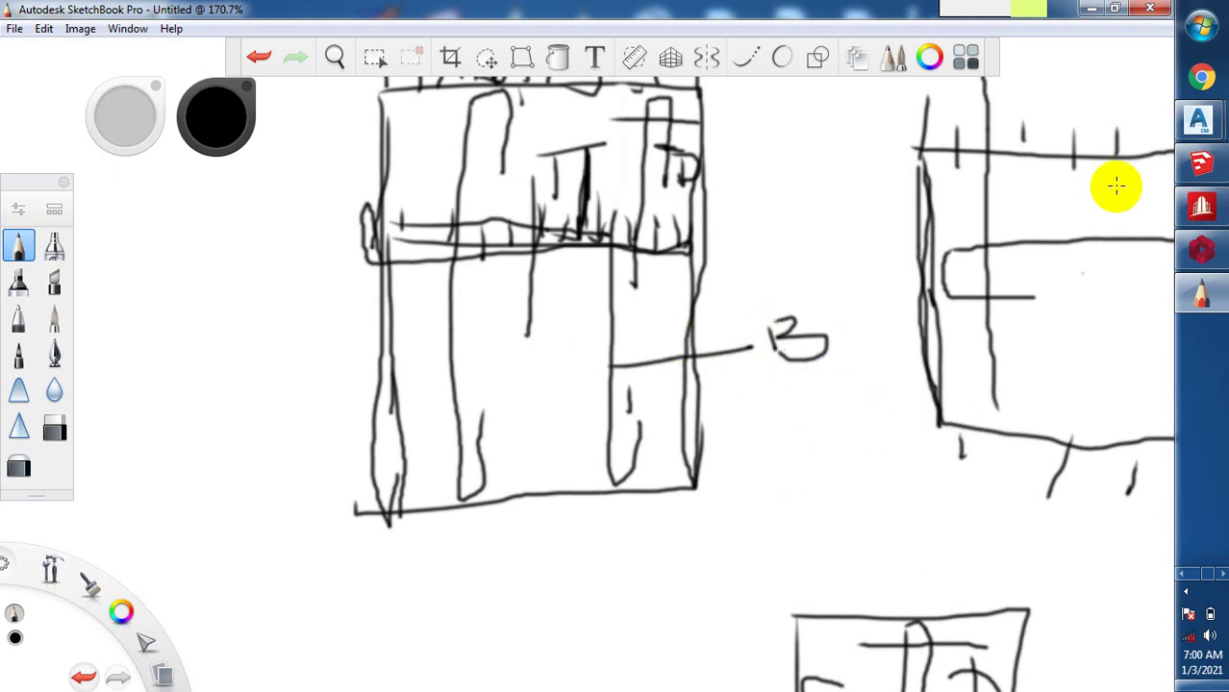
click(1199, 262)
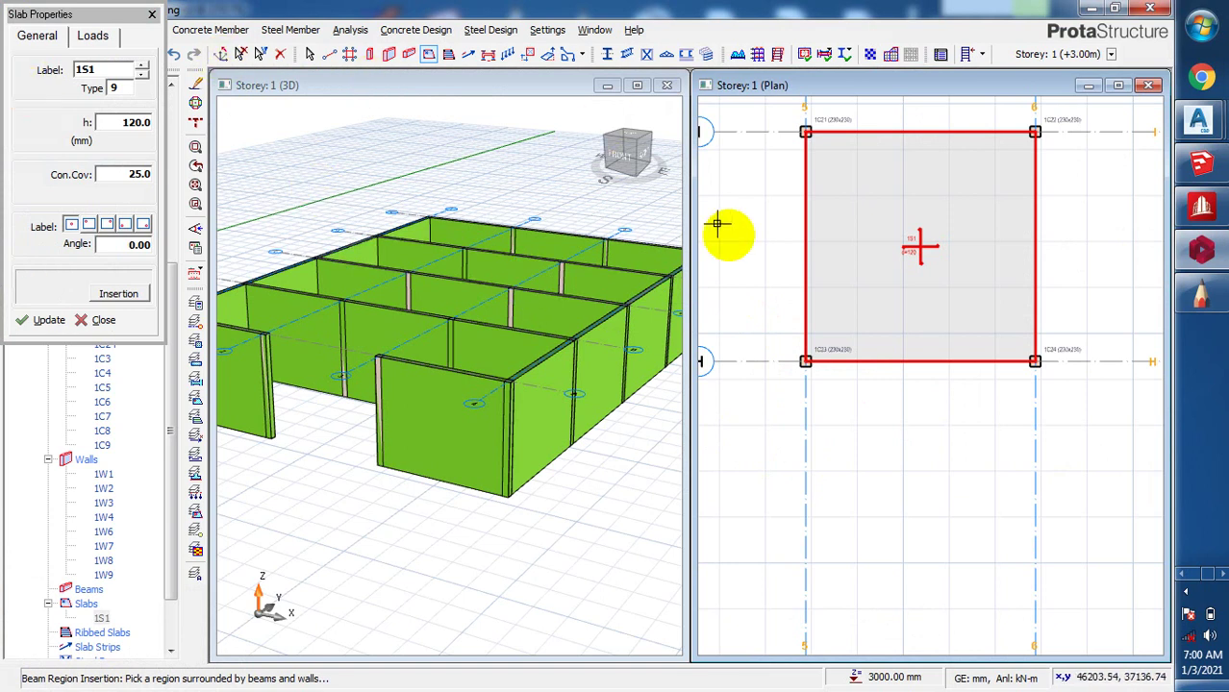
- Delete slab 1S1 from bay H-6-I-5, cancel the failed re-insertion, and close Slab Properties
key(Escape)
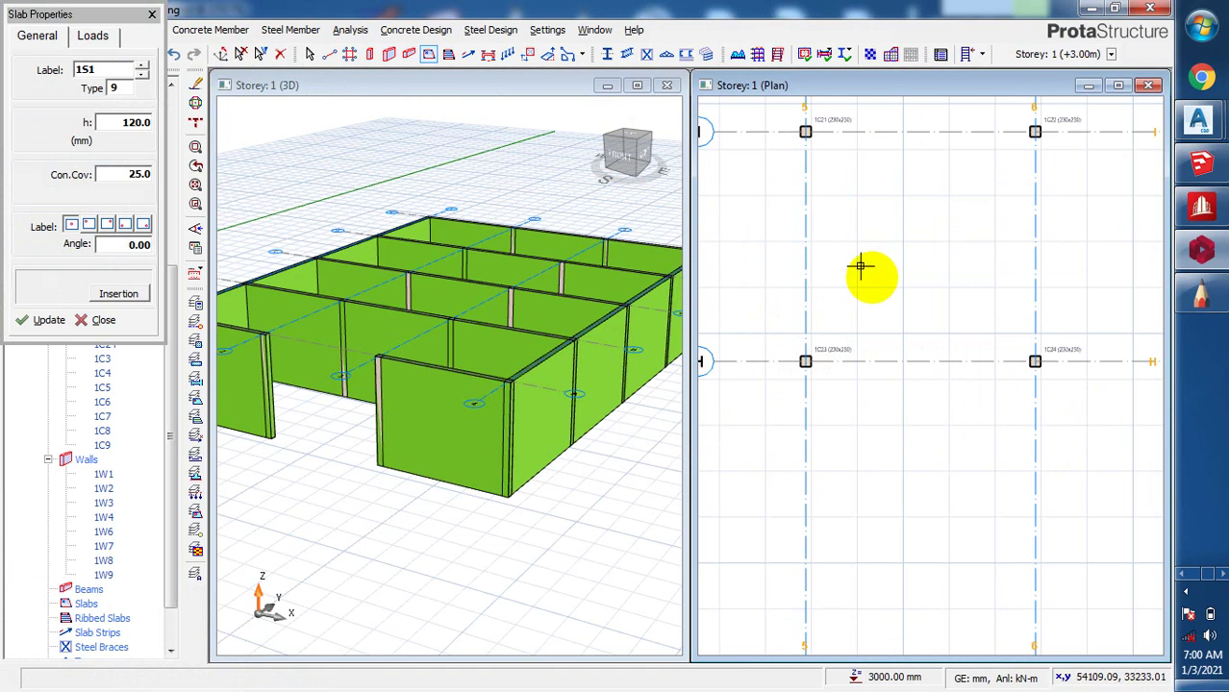
scroll(824, 342, down, 2)
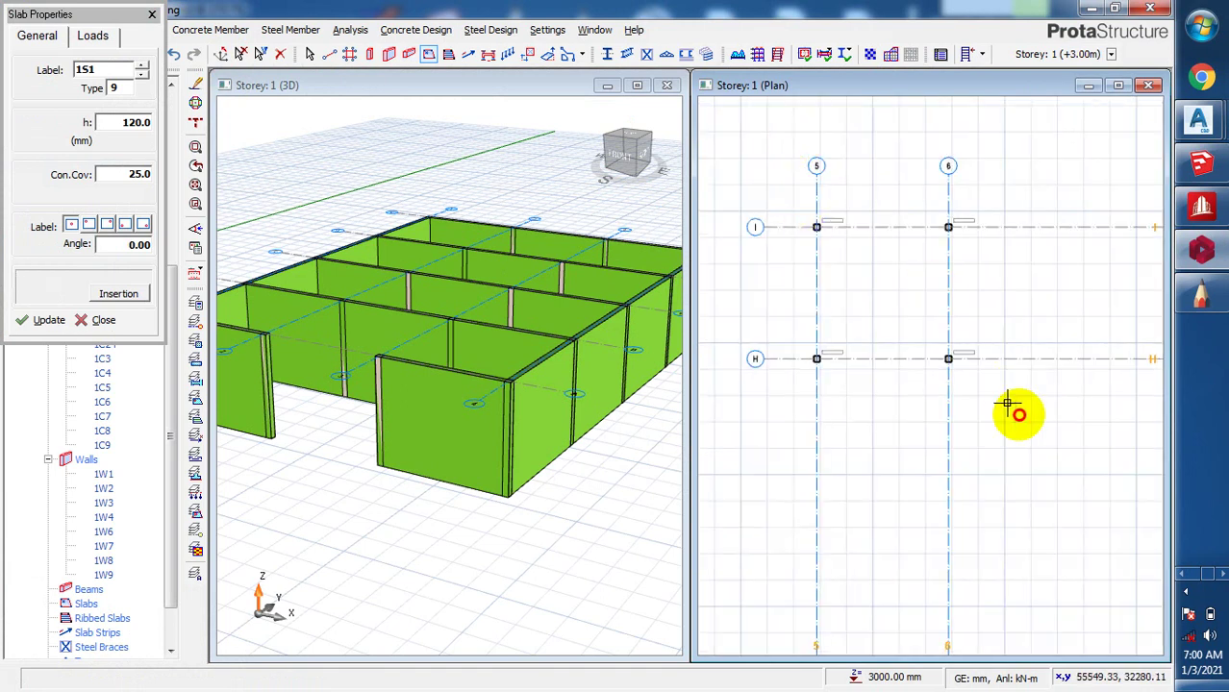
click(897, 290)
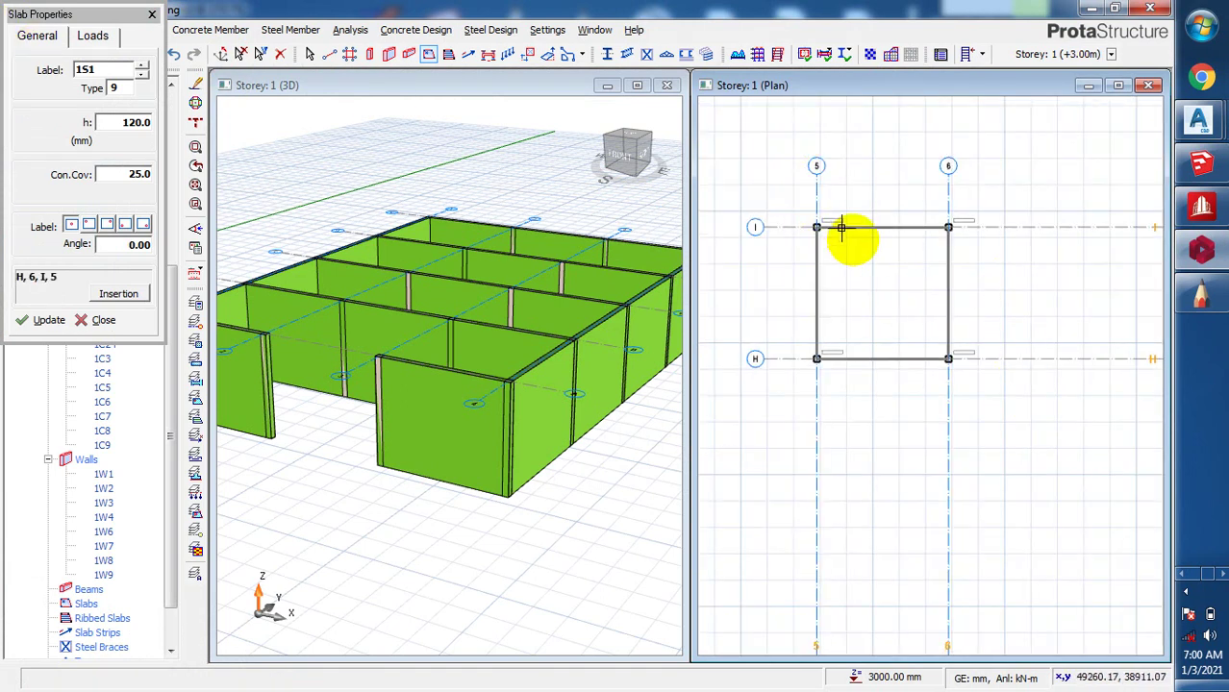
click(847, 217)
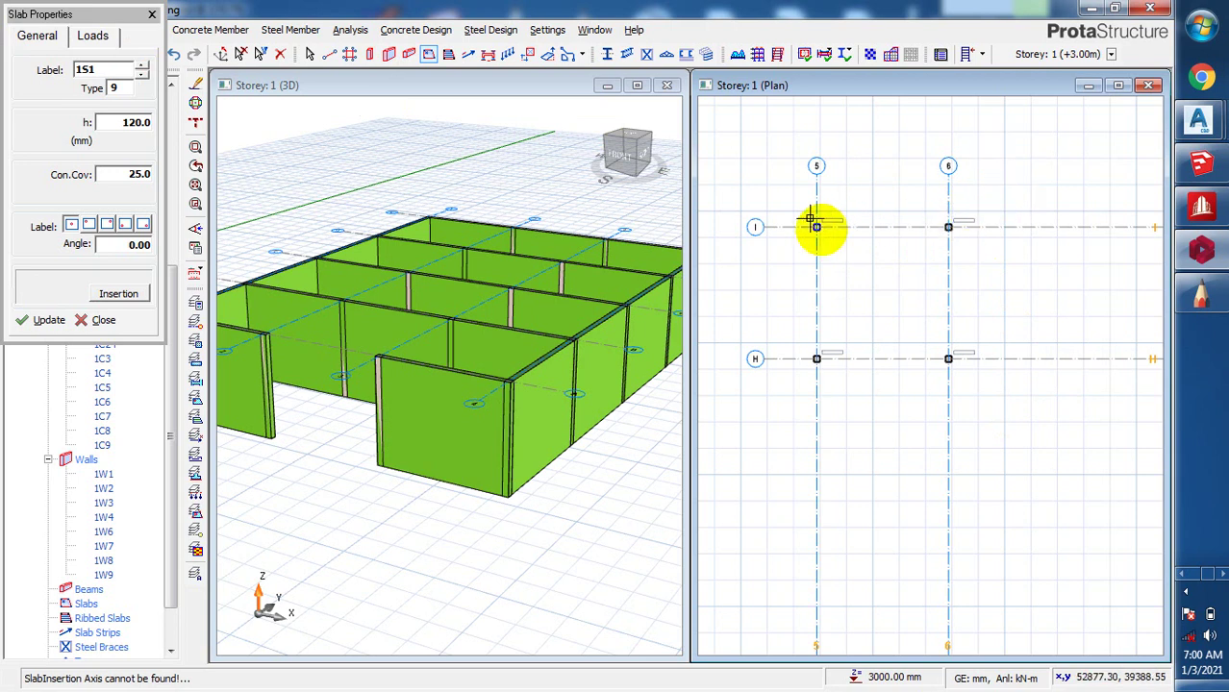
click(810, 220)
scroll(810, 221, up, 2)
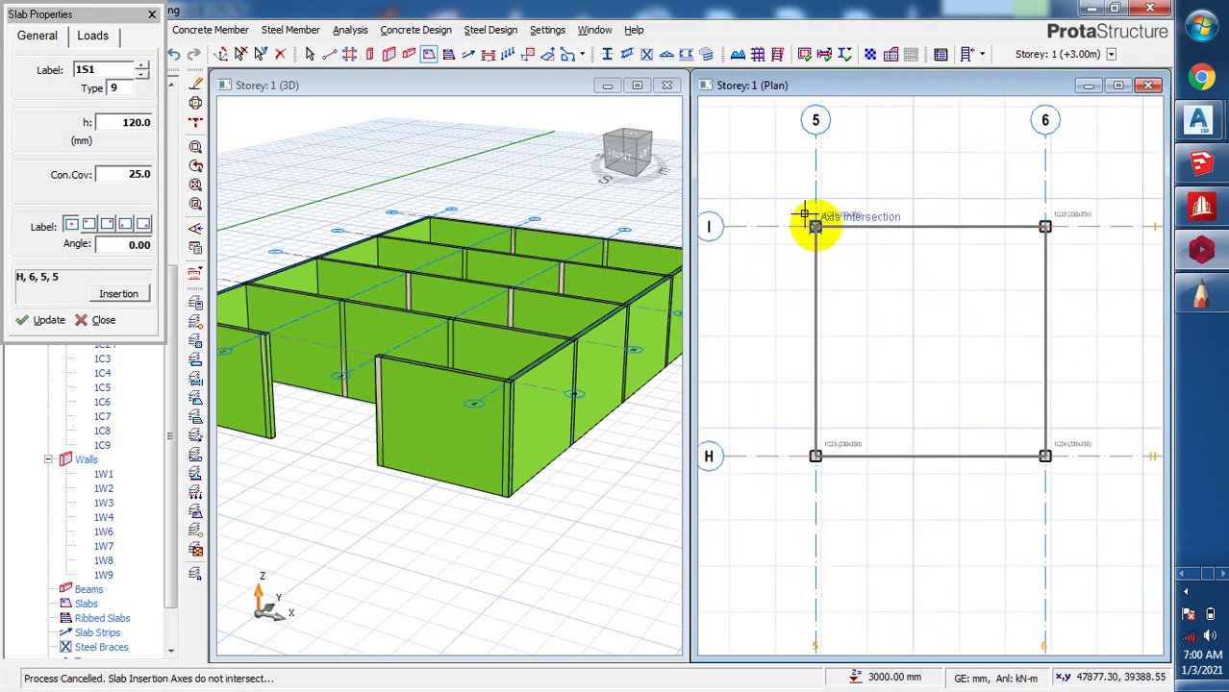
right_click(776, 199)
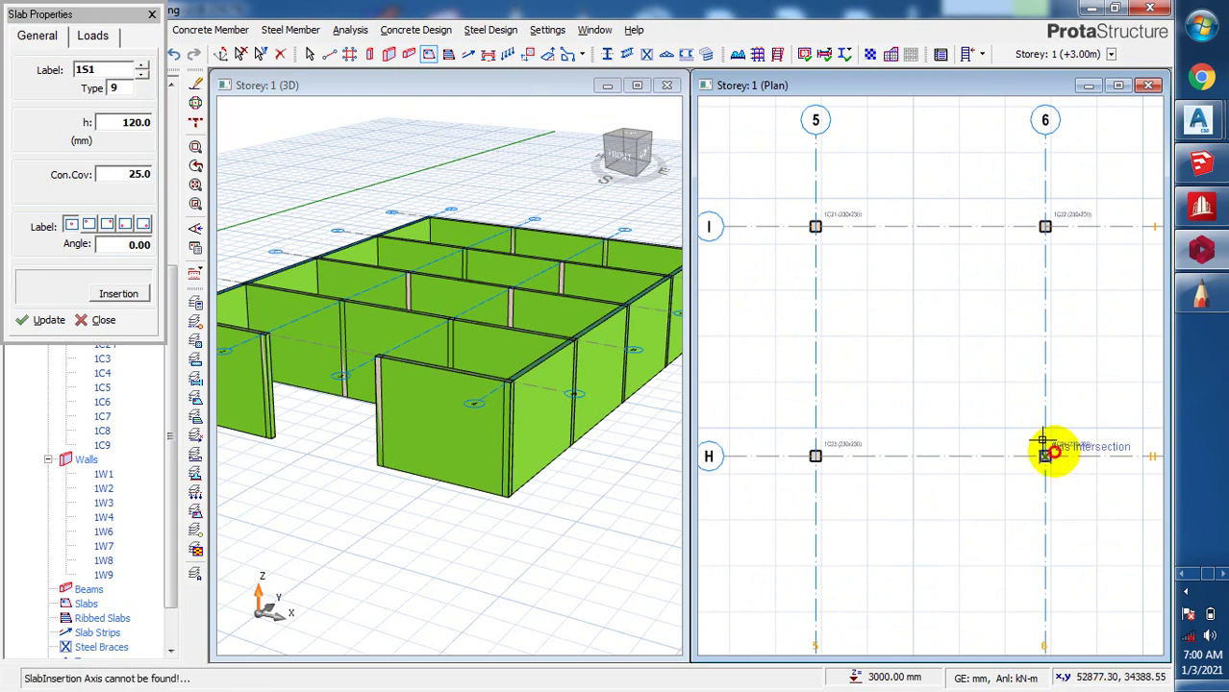
click(1020, 473)
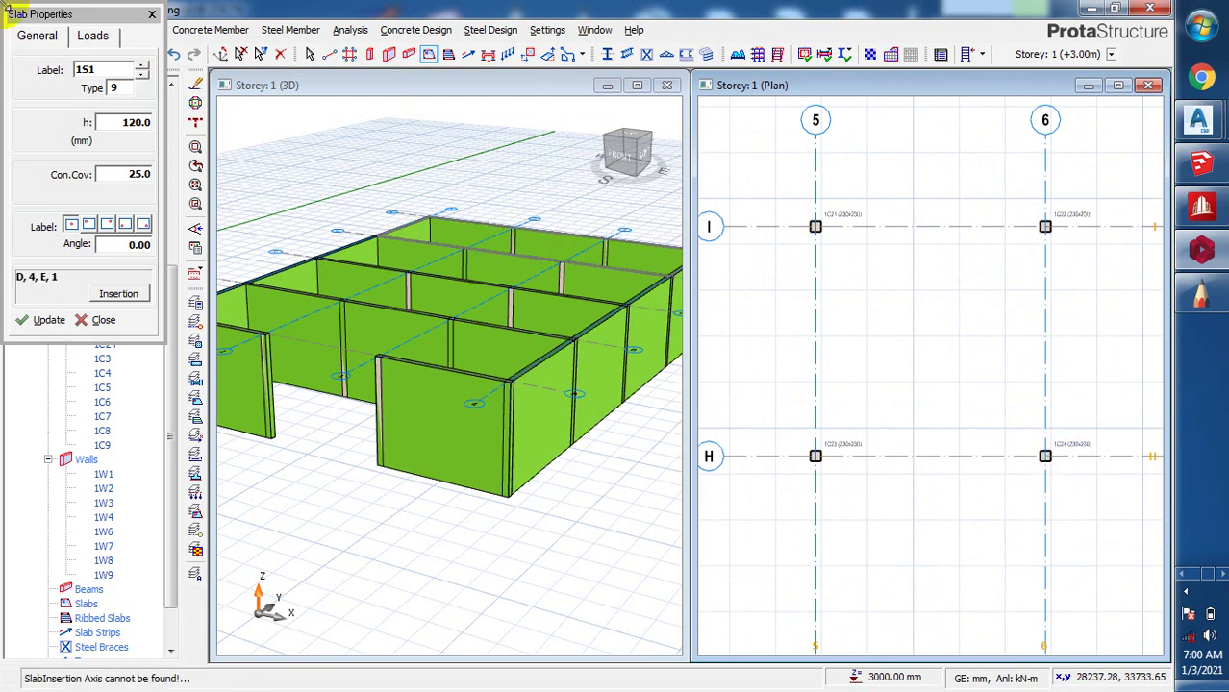
click(151, 16)
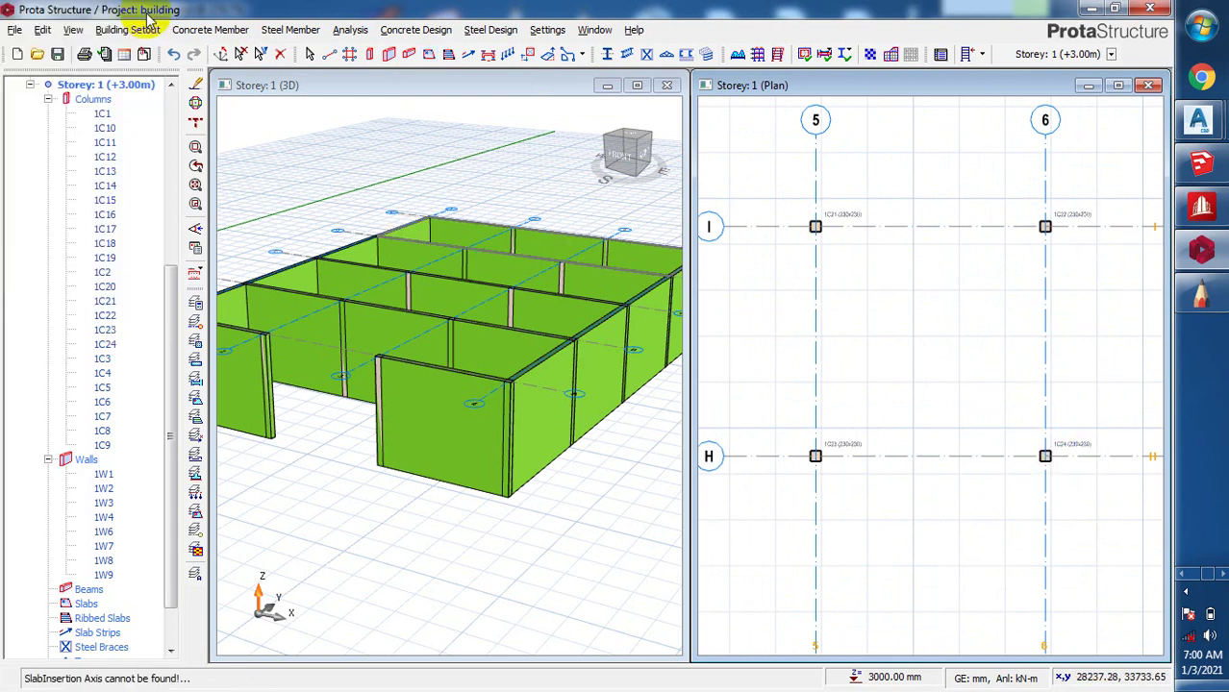
- Delete the extra bay's four columns and grid axes 5, 6, H and I
click(815, 236)
drag(740, 161, 1116, 565)
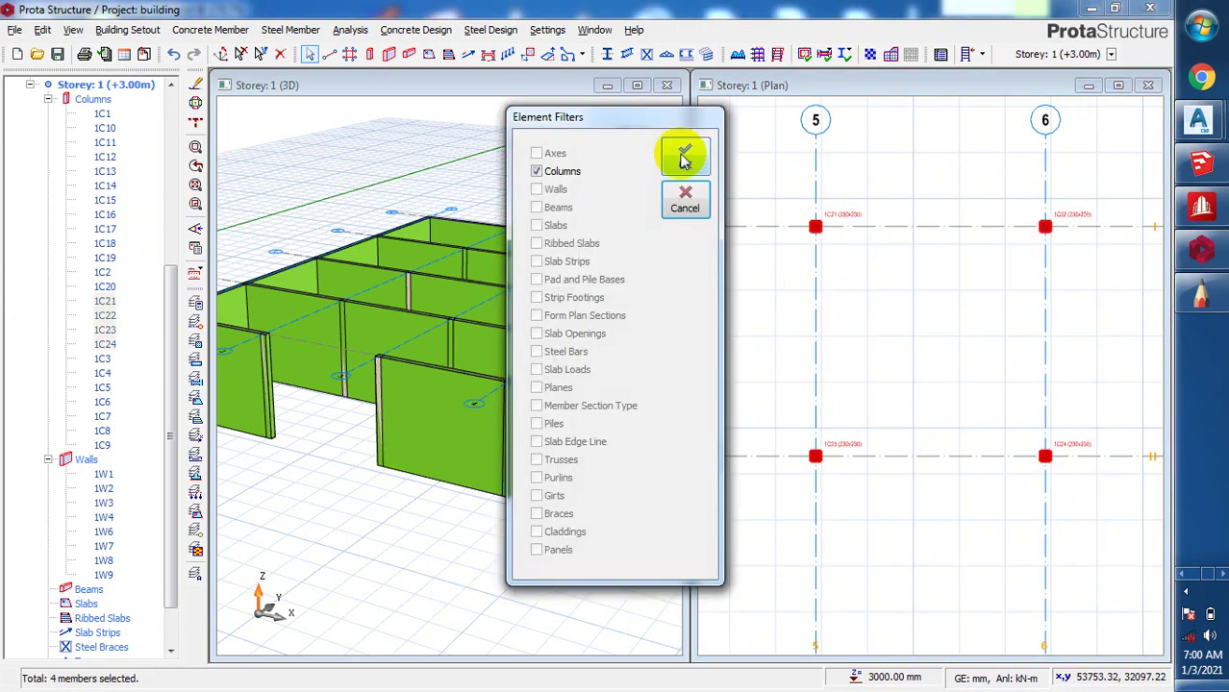
click(686, 154)
key(Delete)
drag(1102, 202, 777, 535)
click(563, 310)
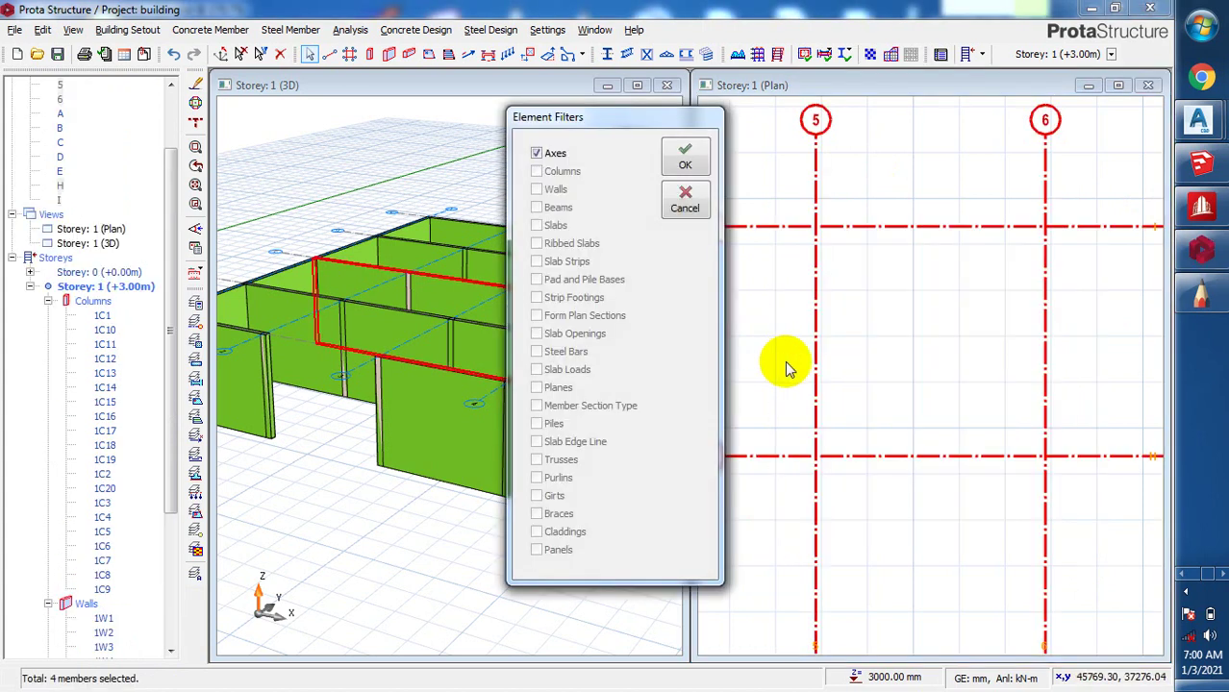
click(683, 157)
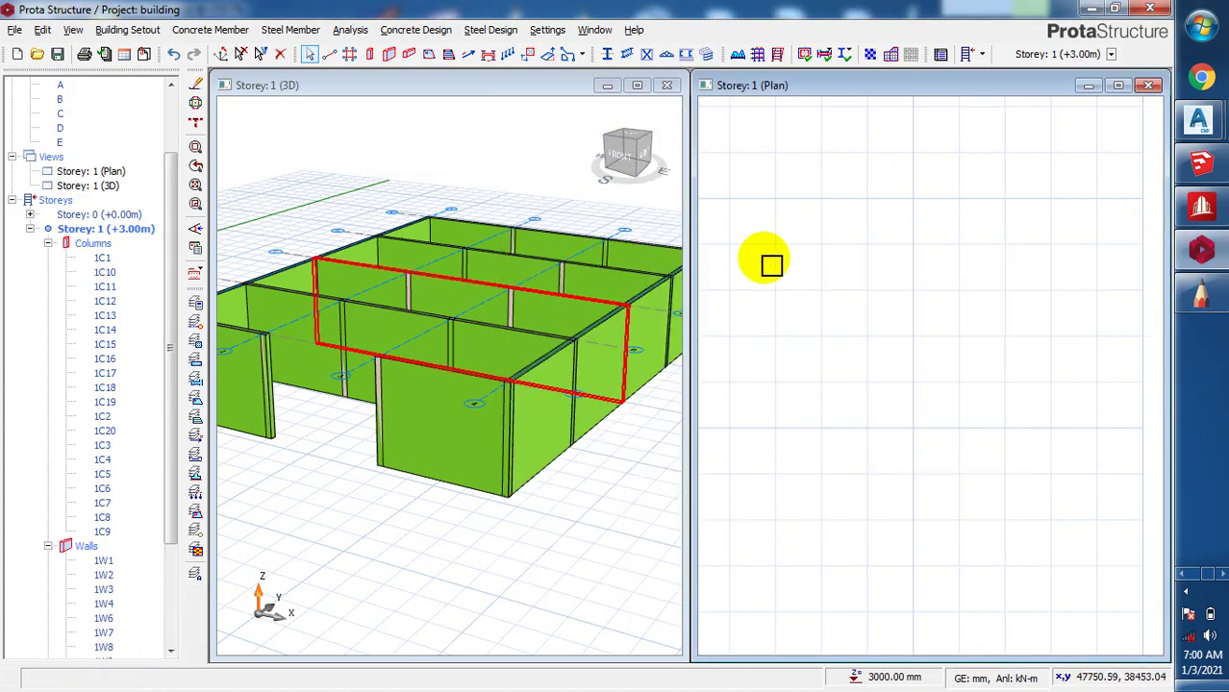
- Make the Storey 1 plan window active and zoom to the frame plan
click(364, 136)
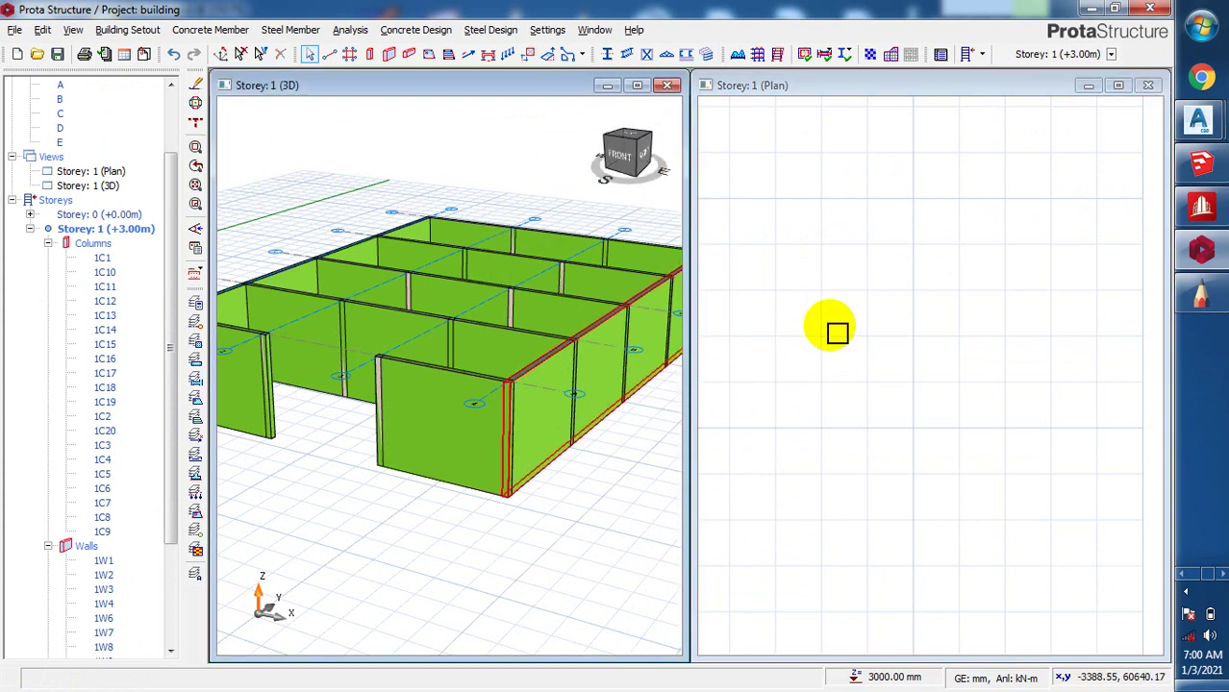
click(881, 346)
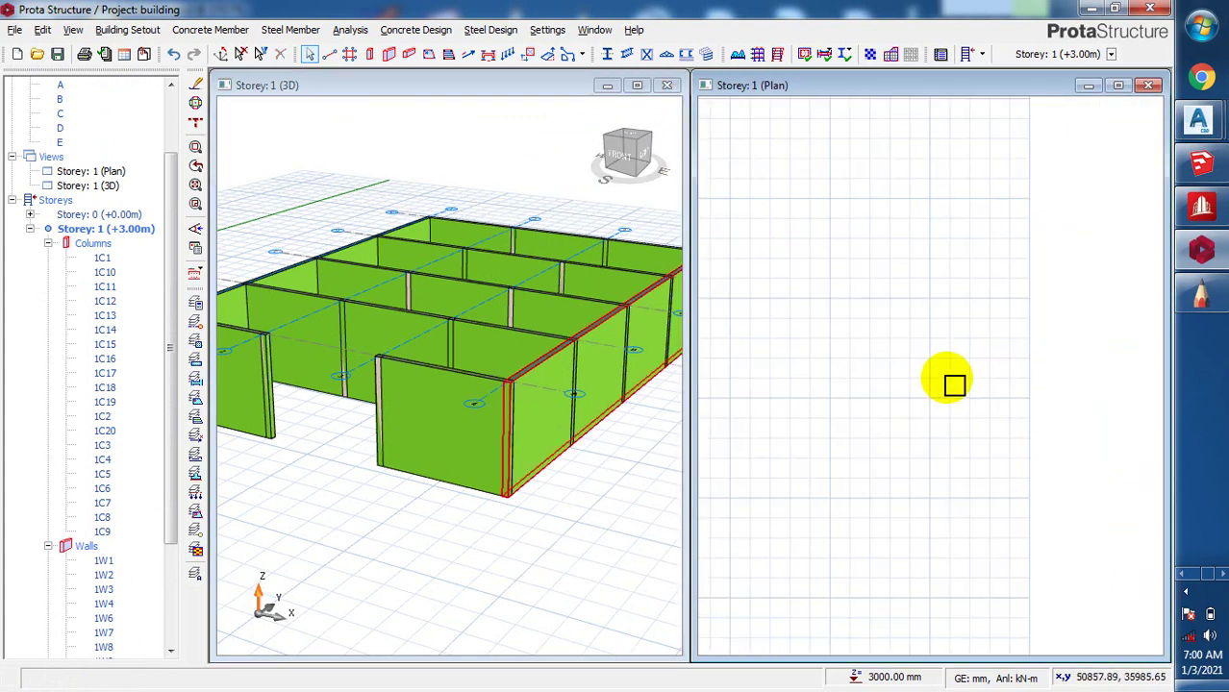
scroll(859, 425, down, 2)
- Start slab insertion with Slab Properties open and dismiss the CONNECTION Client popup
scroll(854, 430, up, 3)
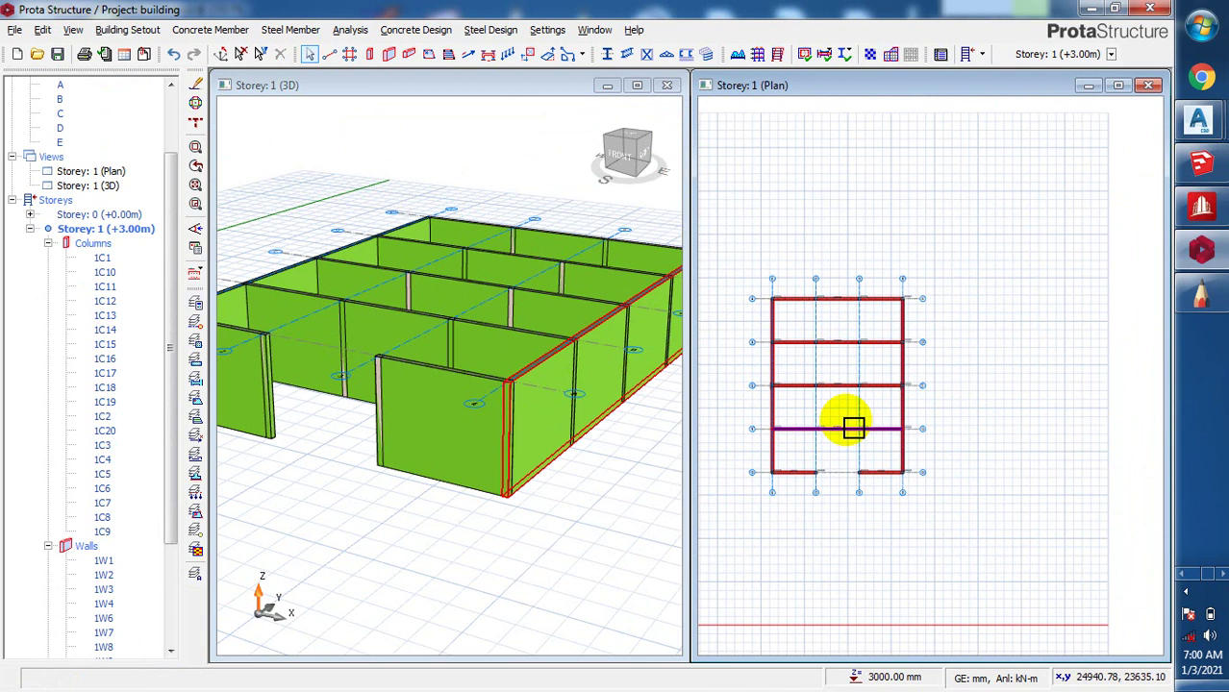
scroll(774, 461, up, 3)
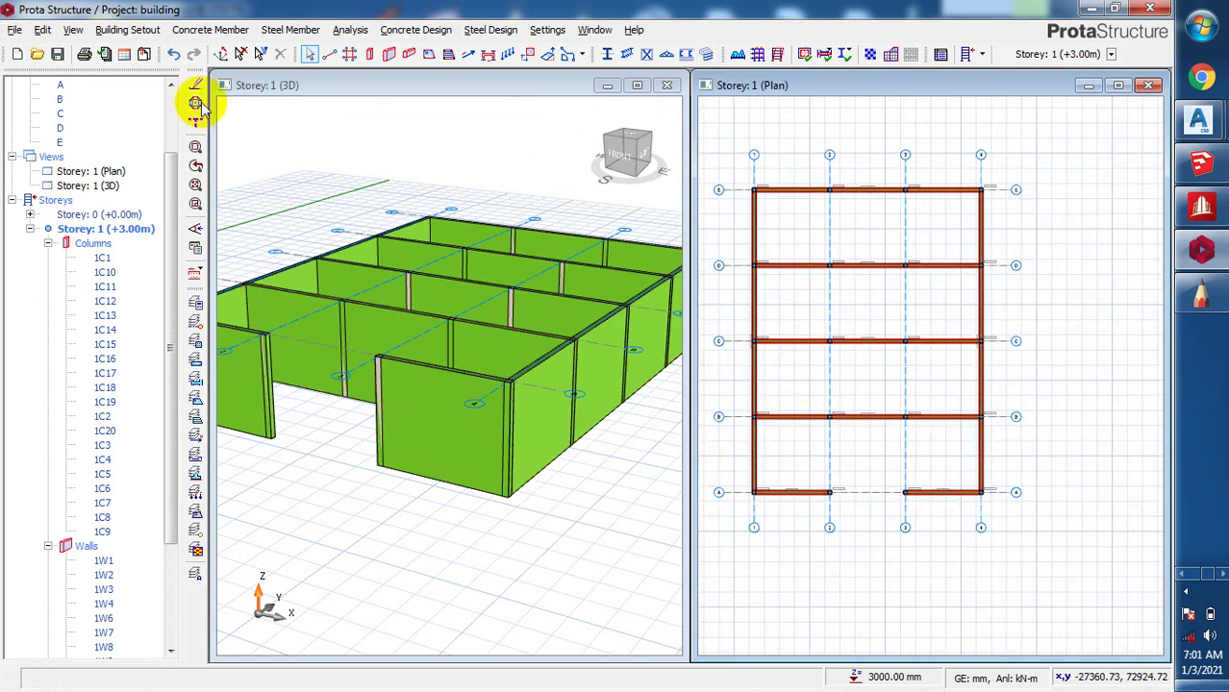
click(428, 56)
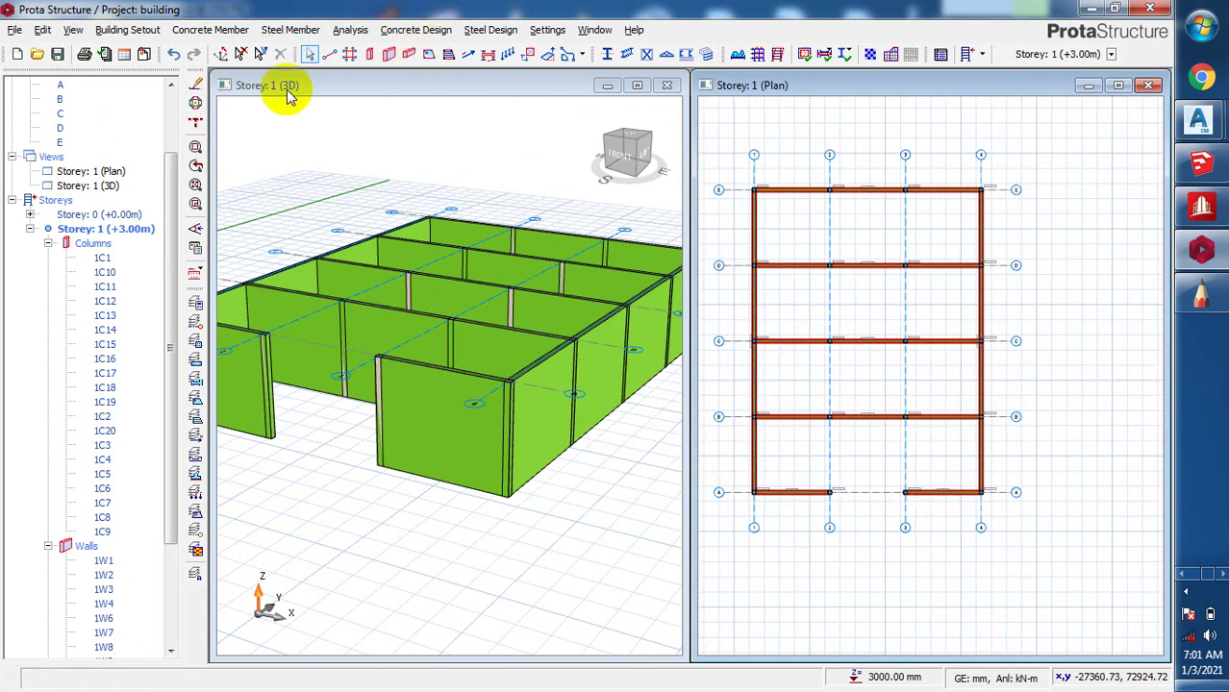
double_click(134, 125)
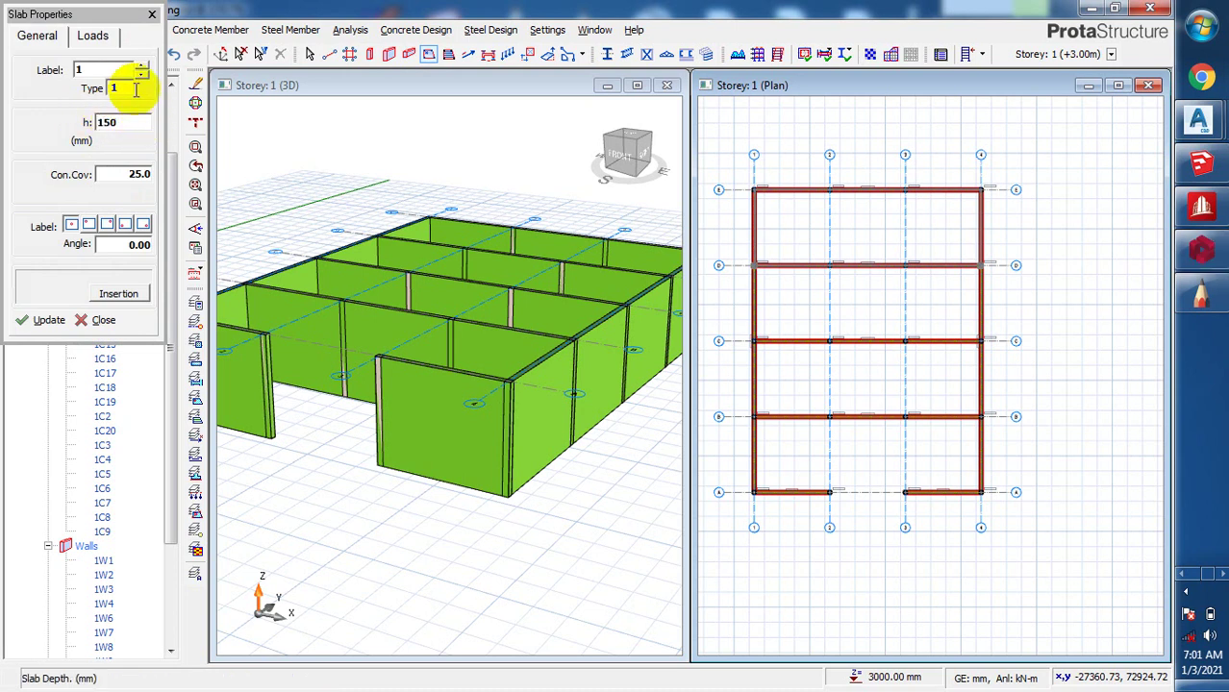
click(126, 87)
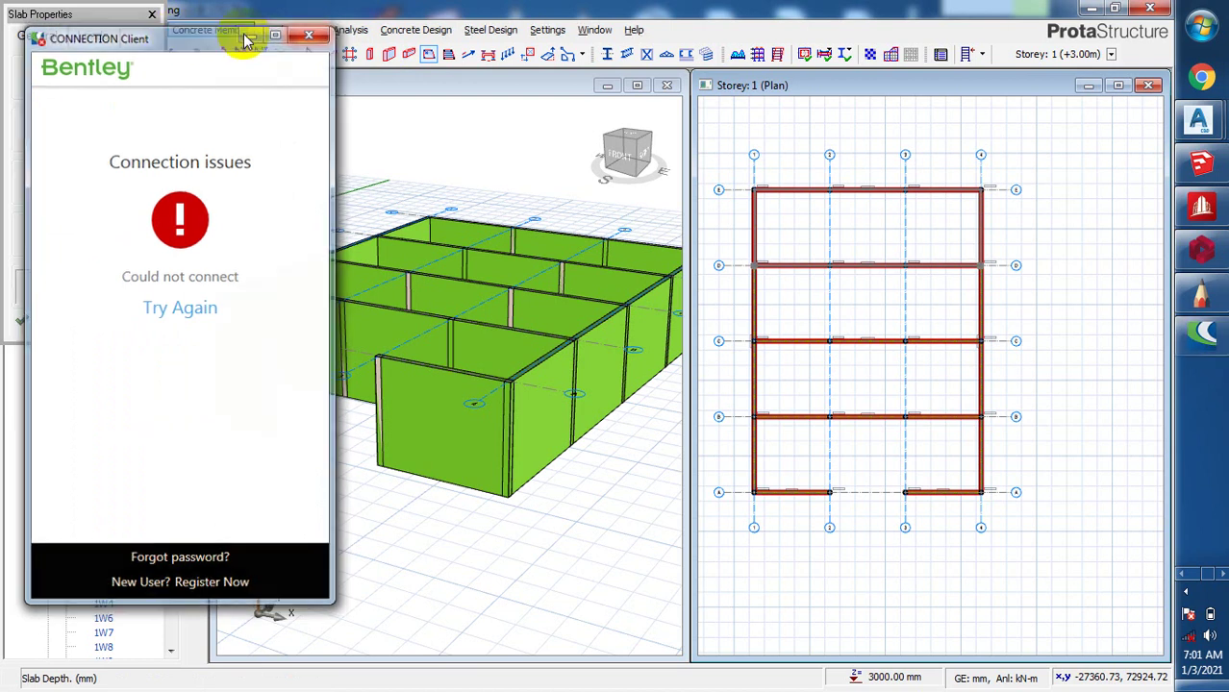
click(251, 33)
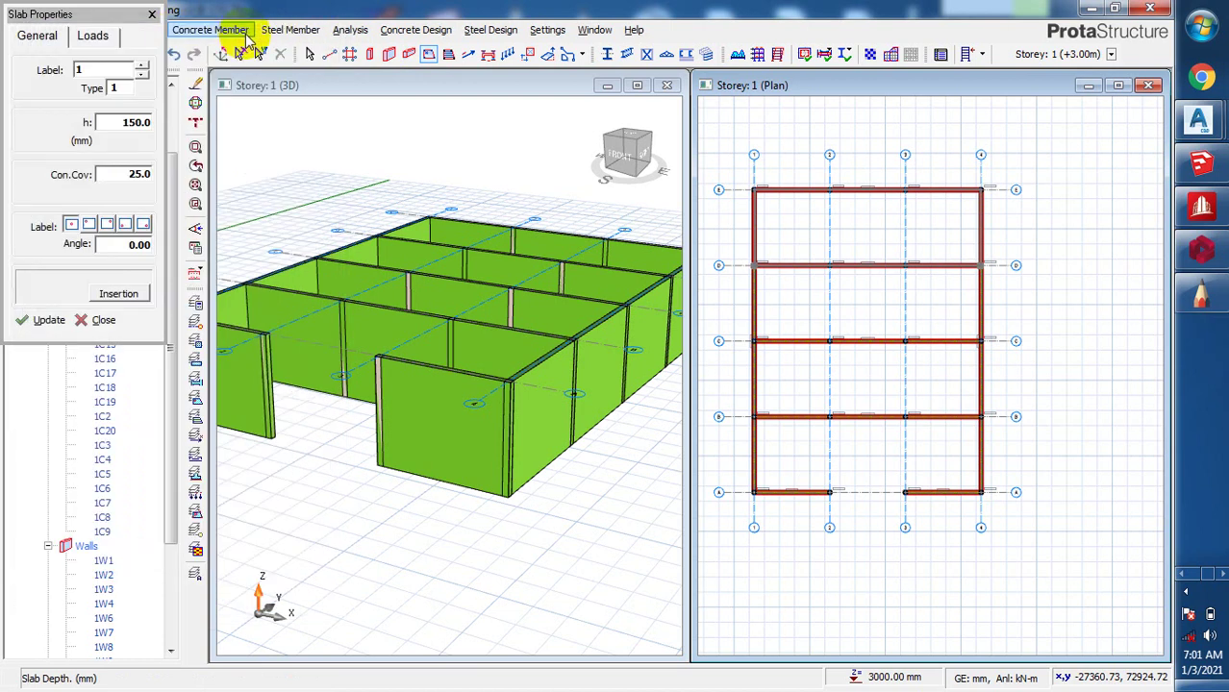
click(126, 88)
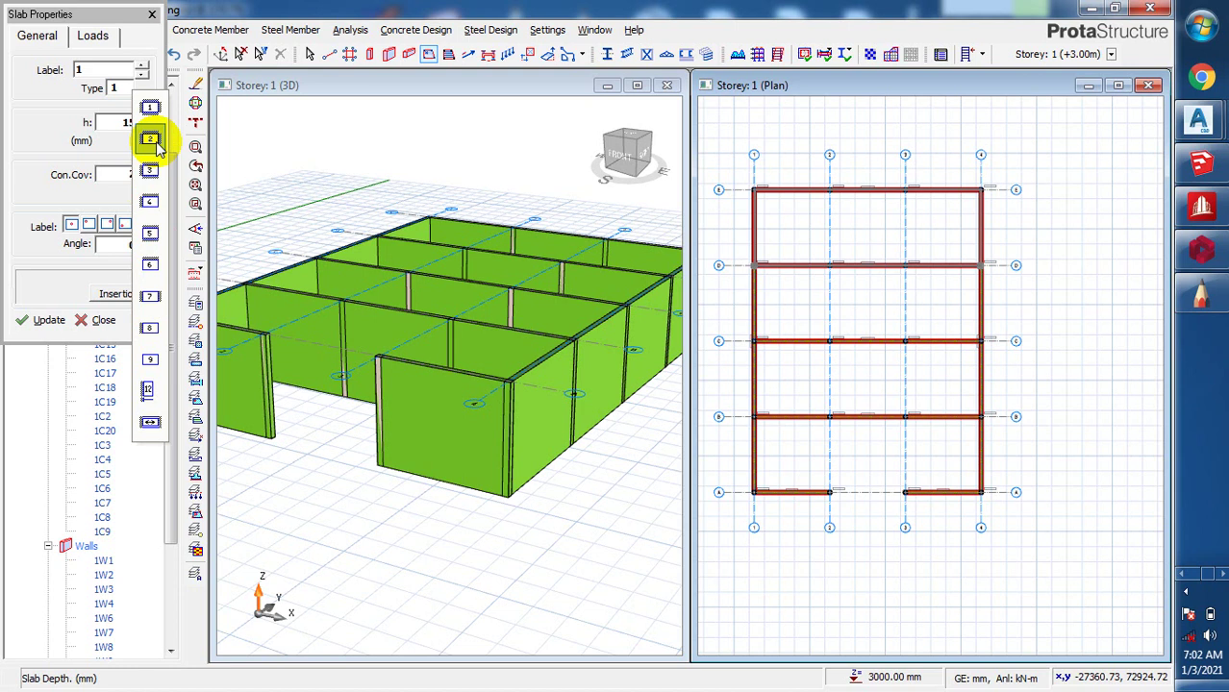
- Choose slab type 6 and insert slab 1S1 in the D-4-E-1 top bay
click(150, 268)
click(850, 234)
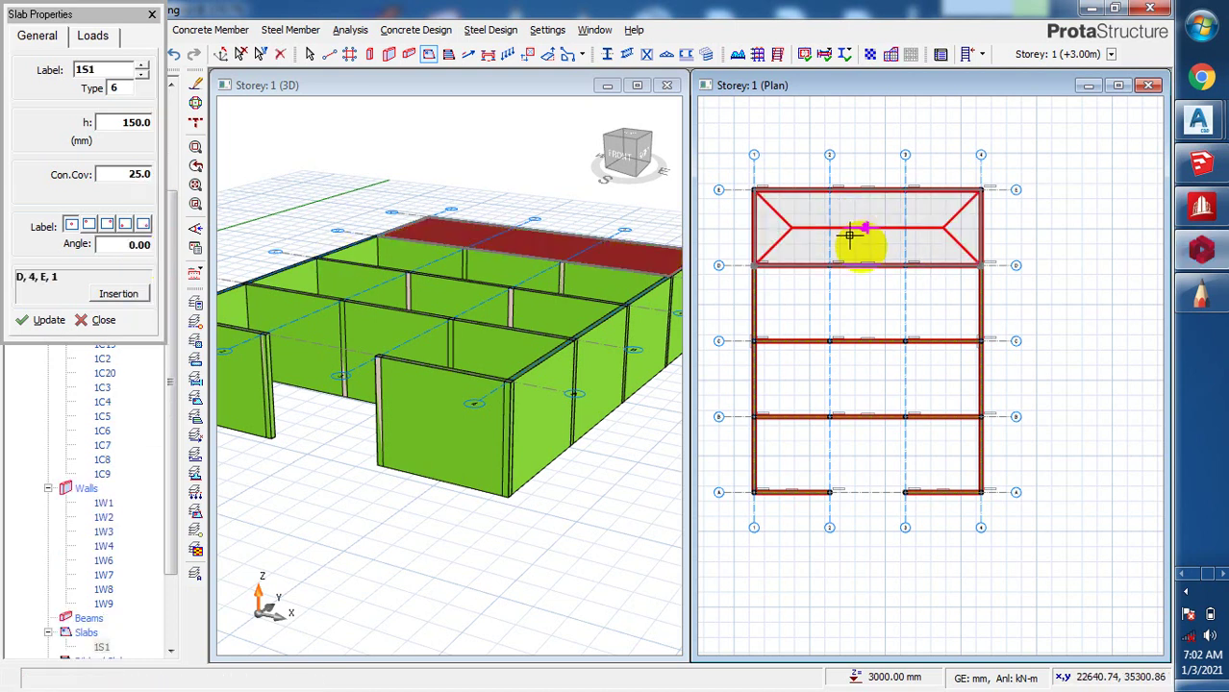
scroll(859, 228, up, 2)
scroll(930, 241, down, 2)
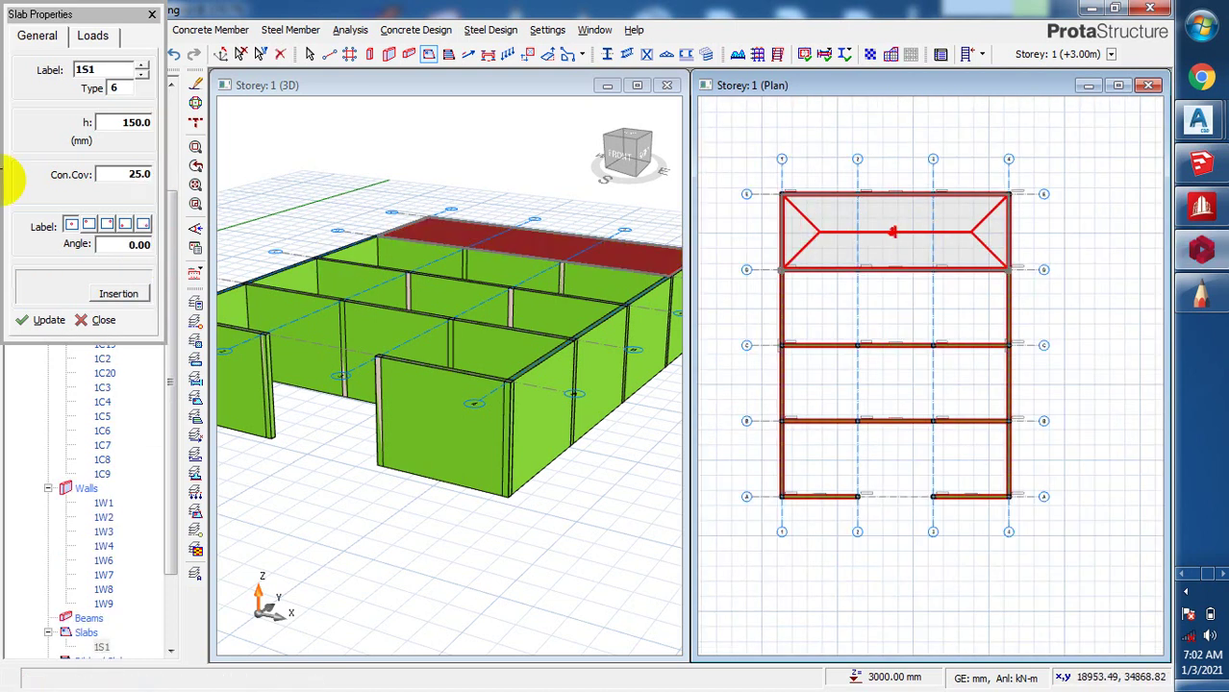
click(116, 87)
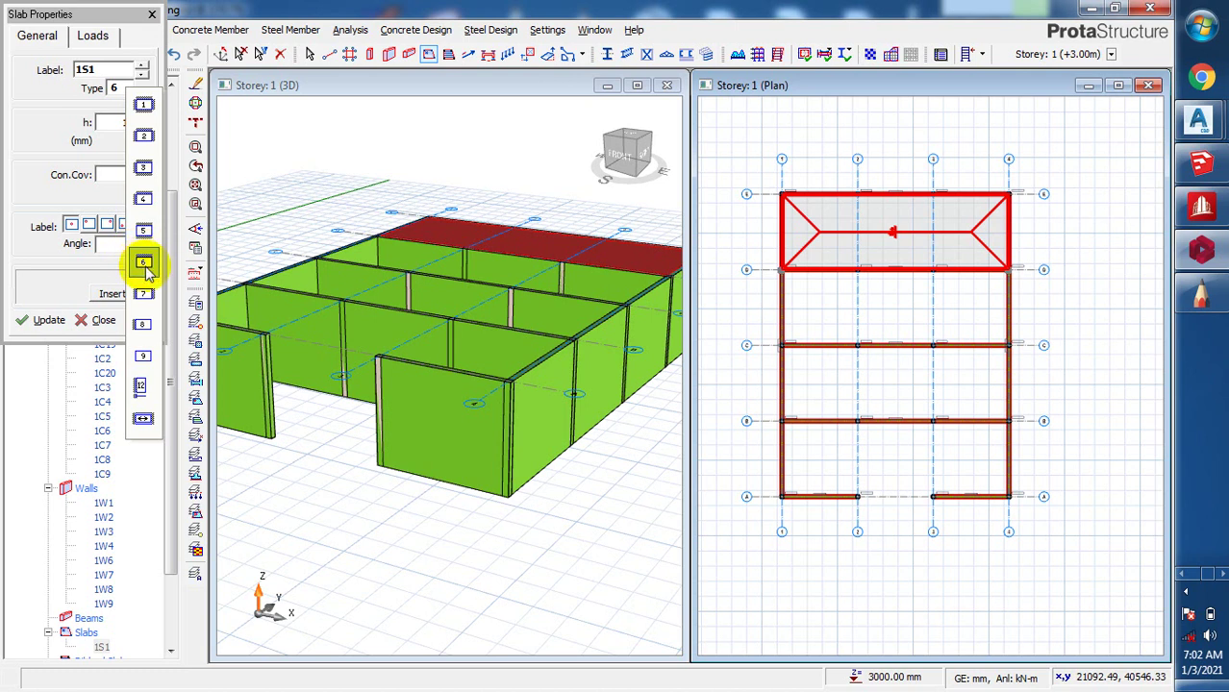
- Review slab 1S1's depth and type, keep type 6, and apply the properties
click(110, 244)
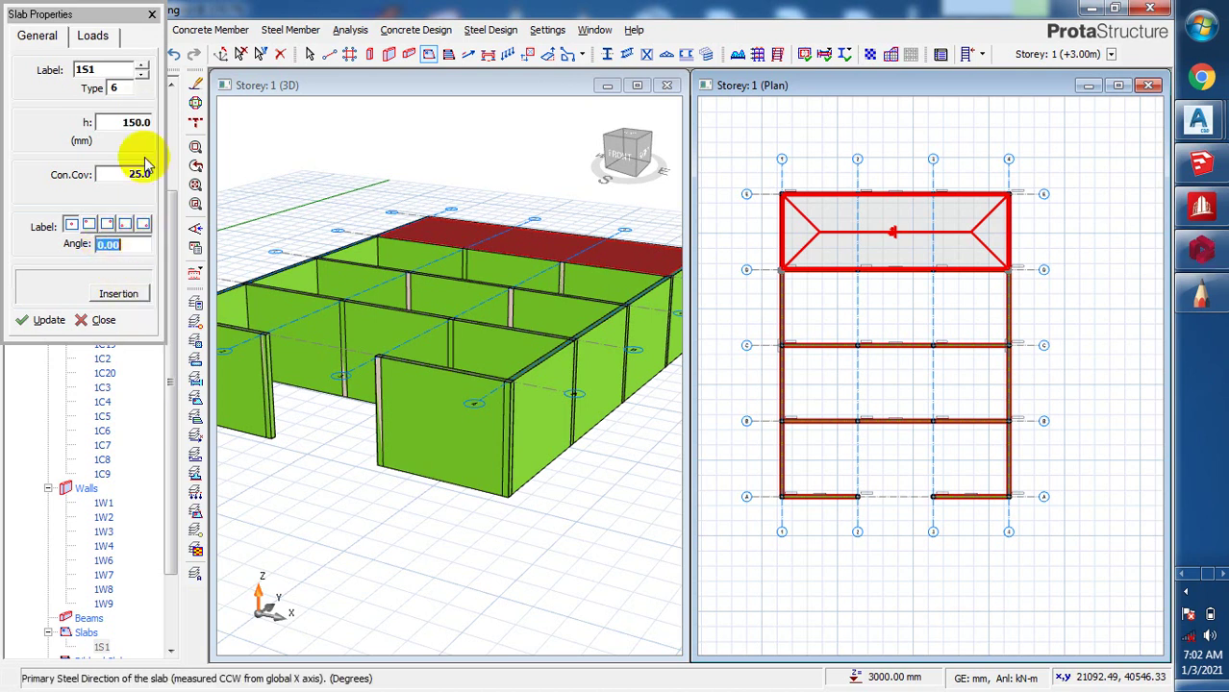
double_click(111, 122)
click(136, 122)
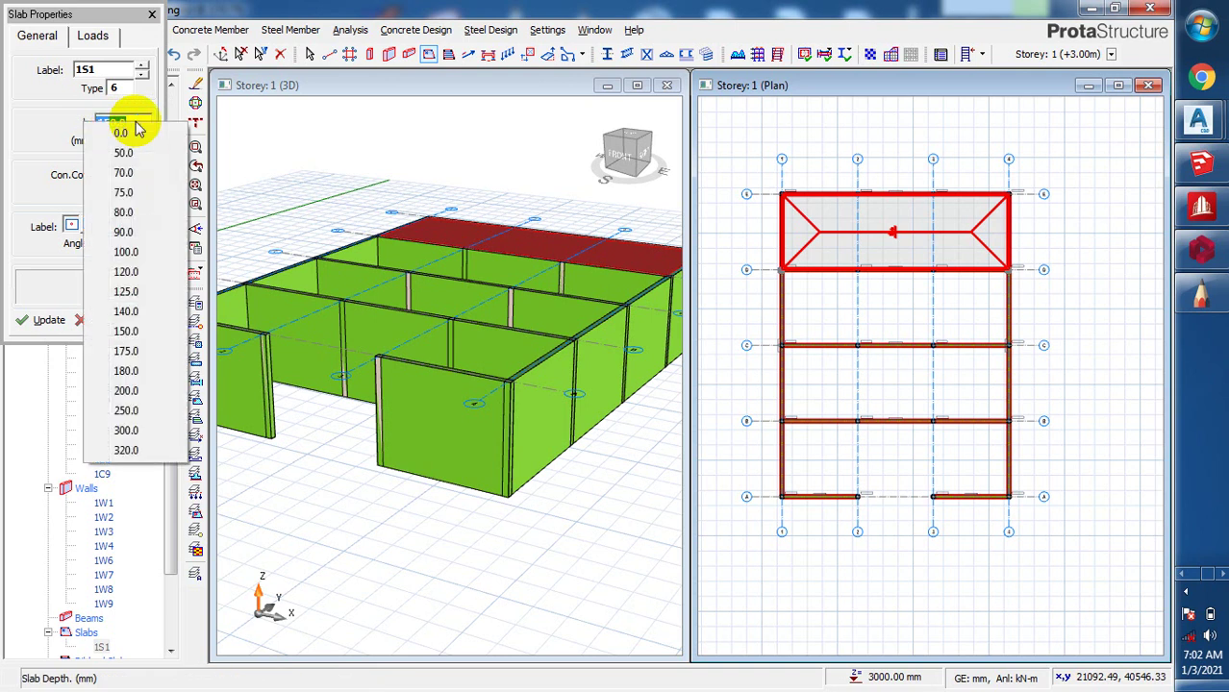
click(120, 88)
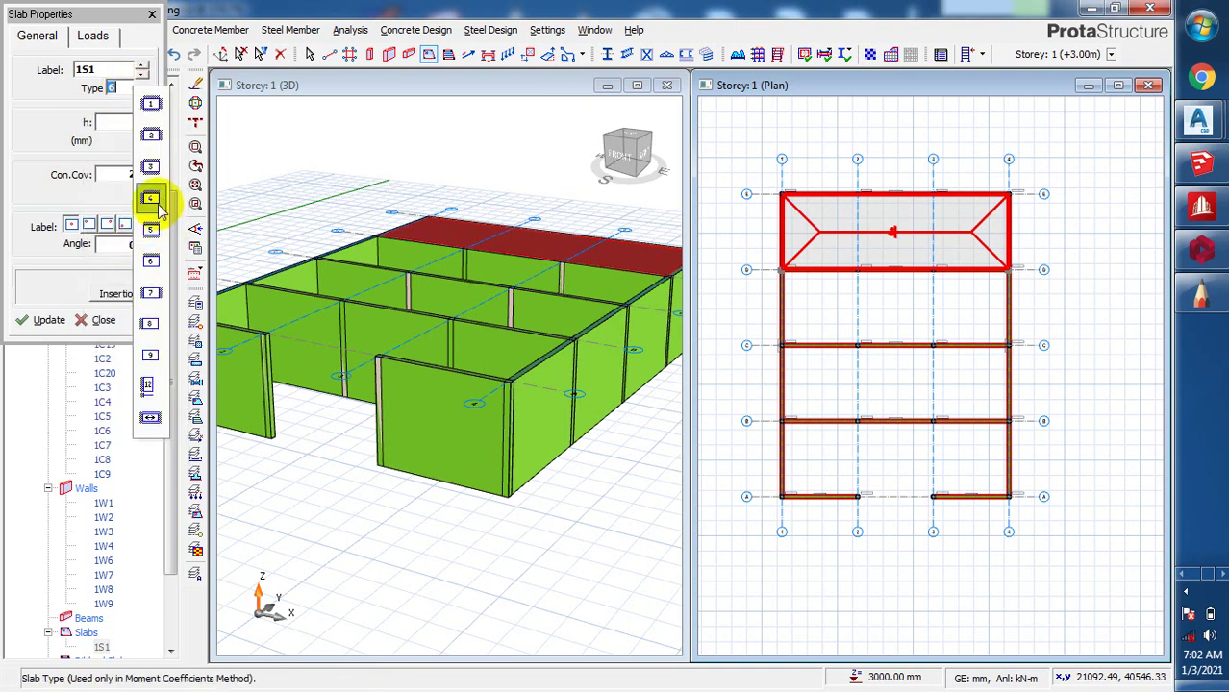
click(120, 245)
click(146, 248)
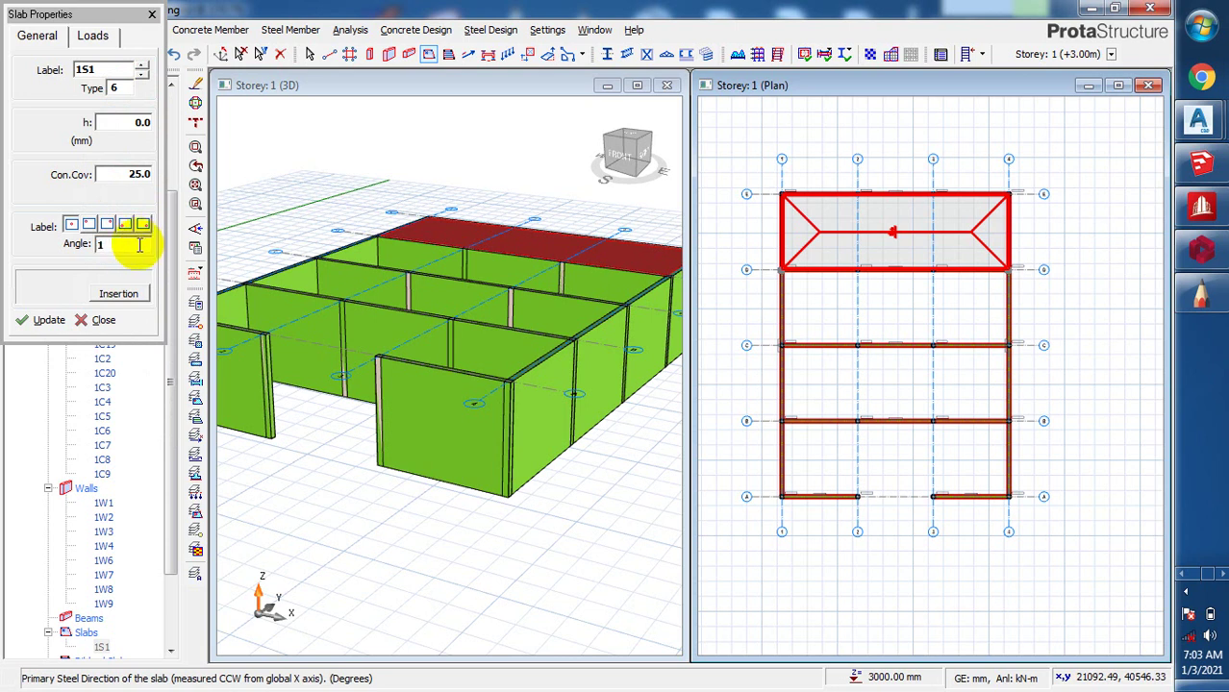
click(48, 322)
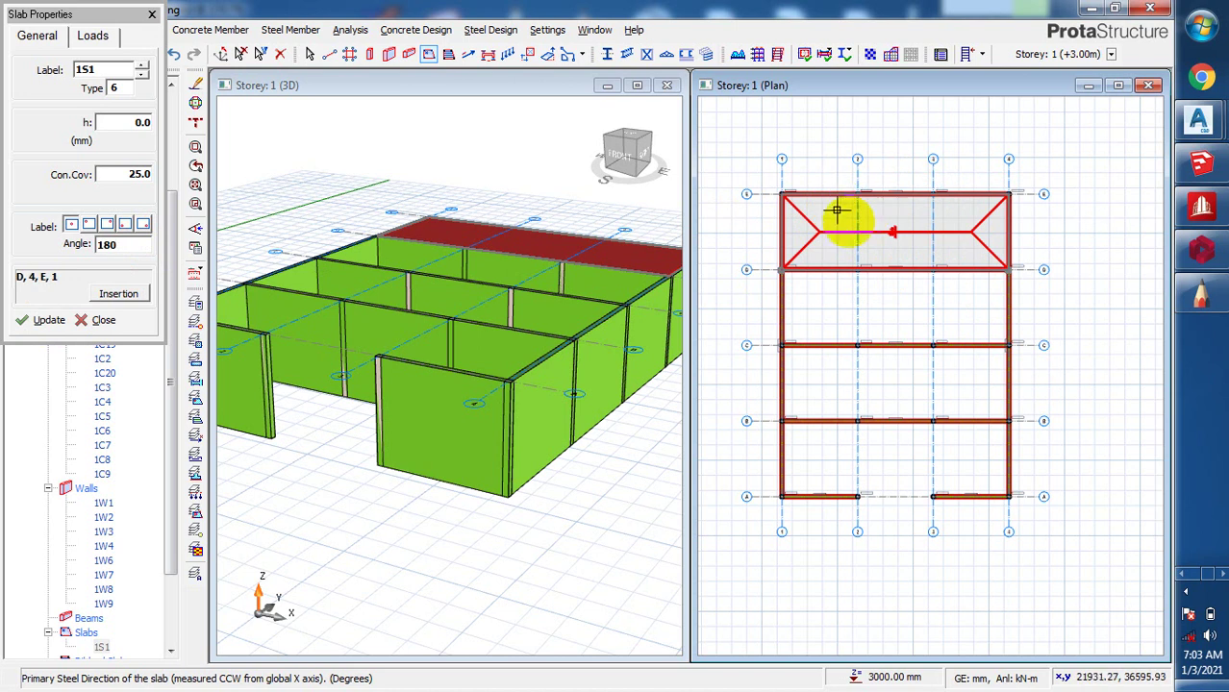
- Set slab 1S1's span angle to 180 and update it
click(881, 240)
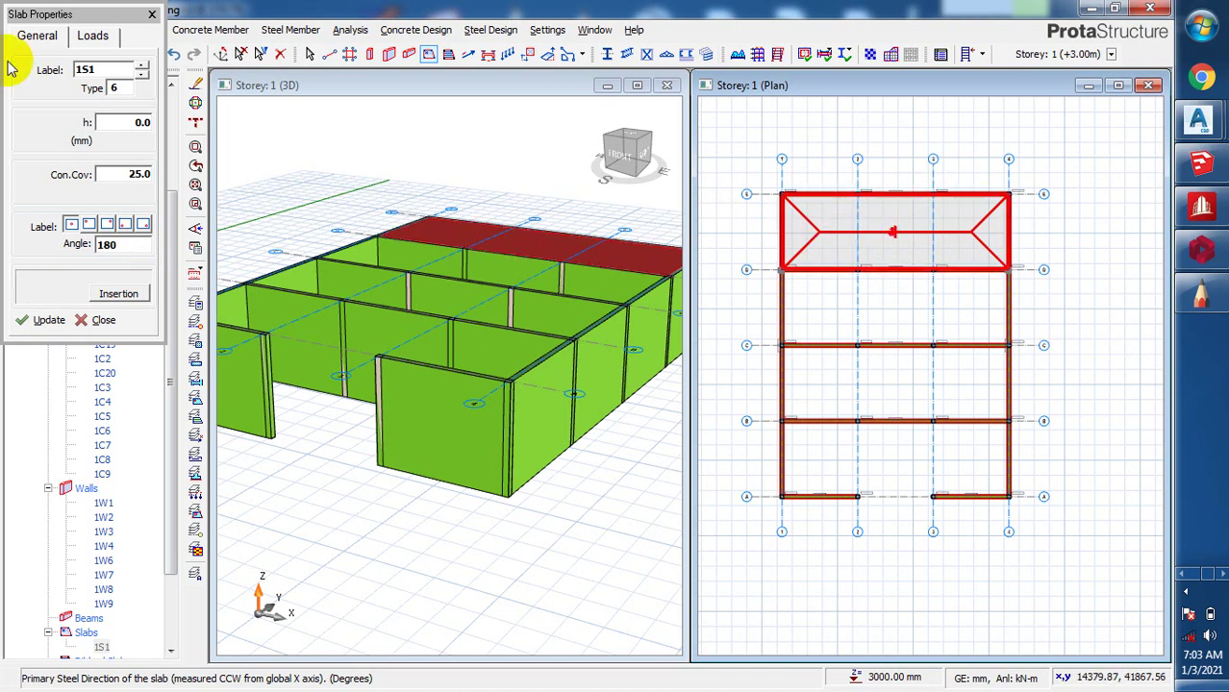
click(125, 88)
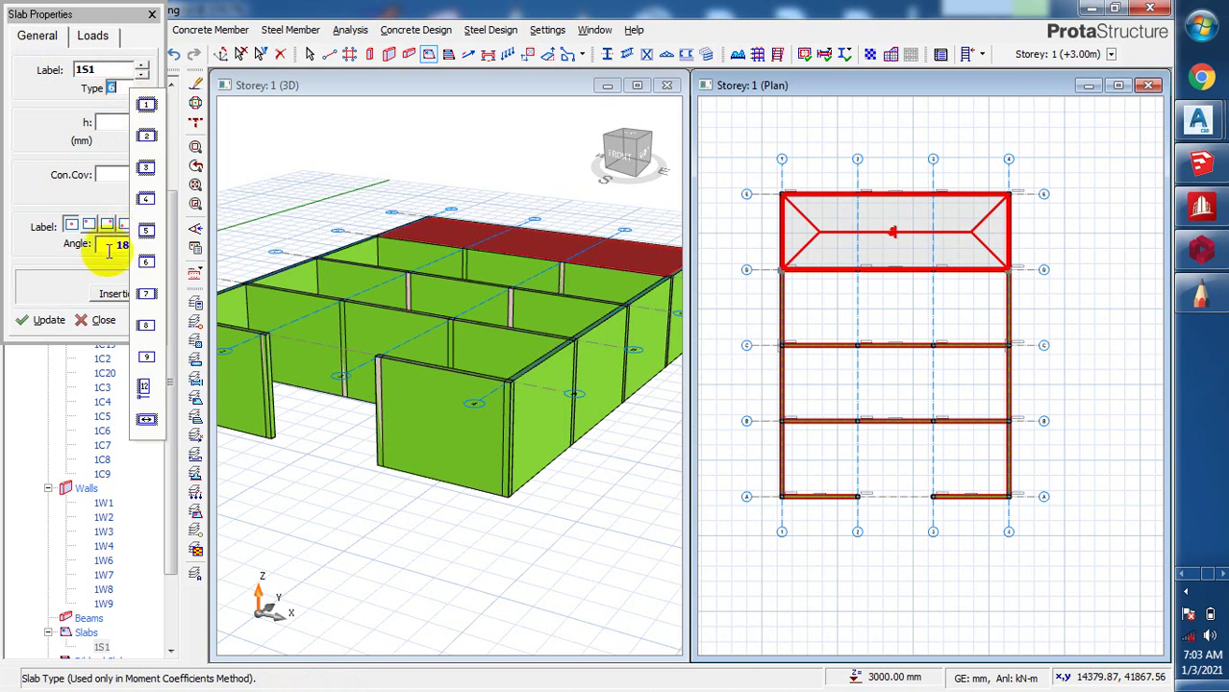
click(146, 247)
click(123, 245)
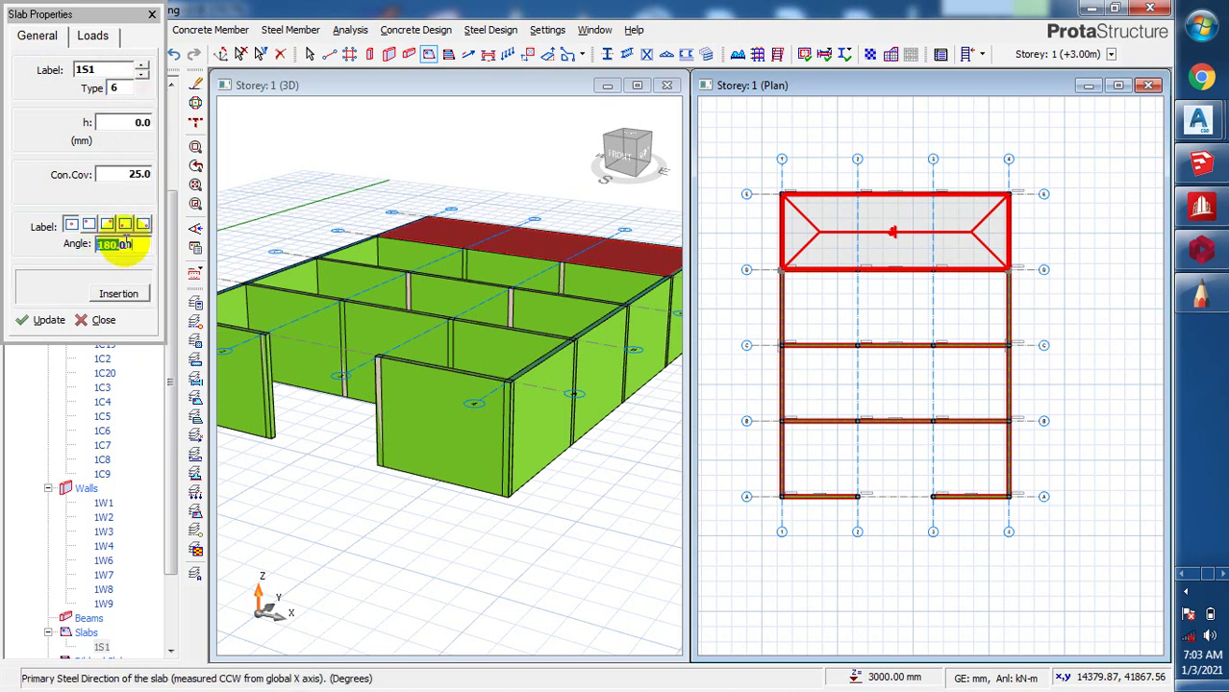
text(000)
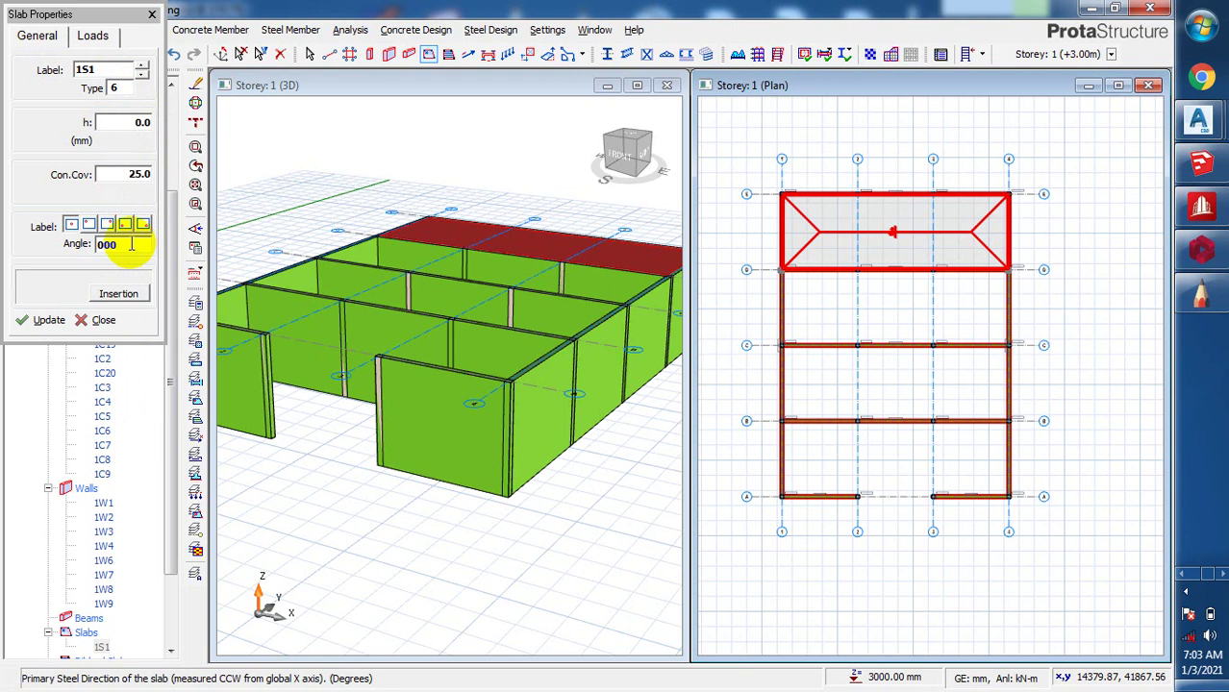
click(49, 320)
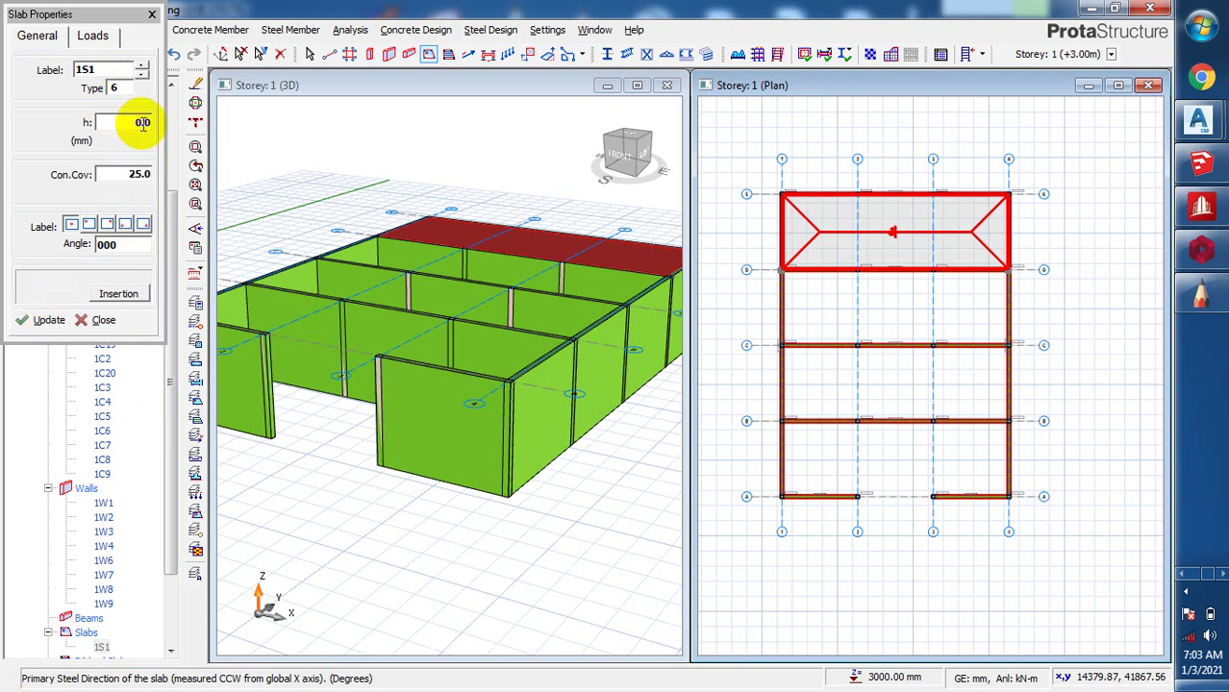
click(108, 246)
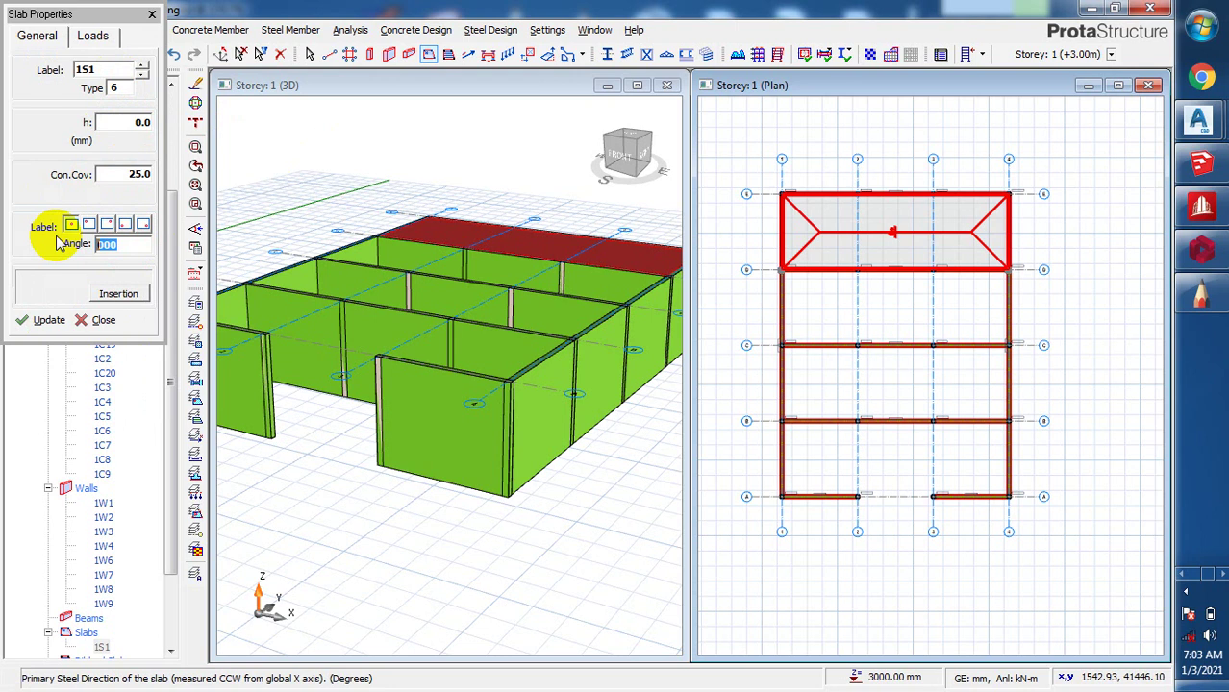
text(180)
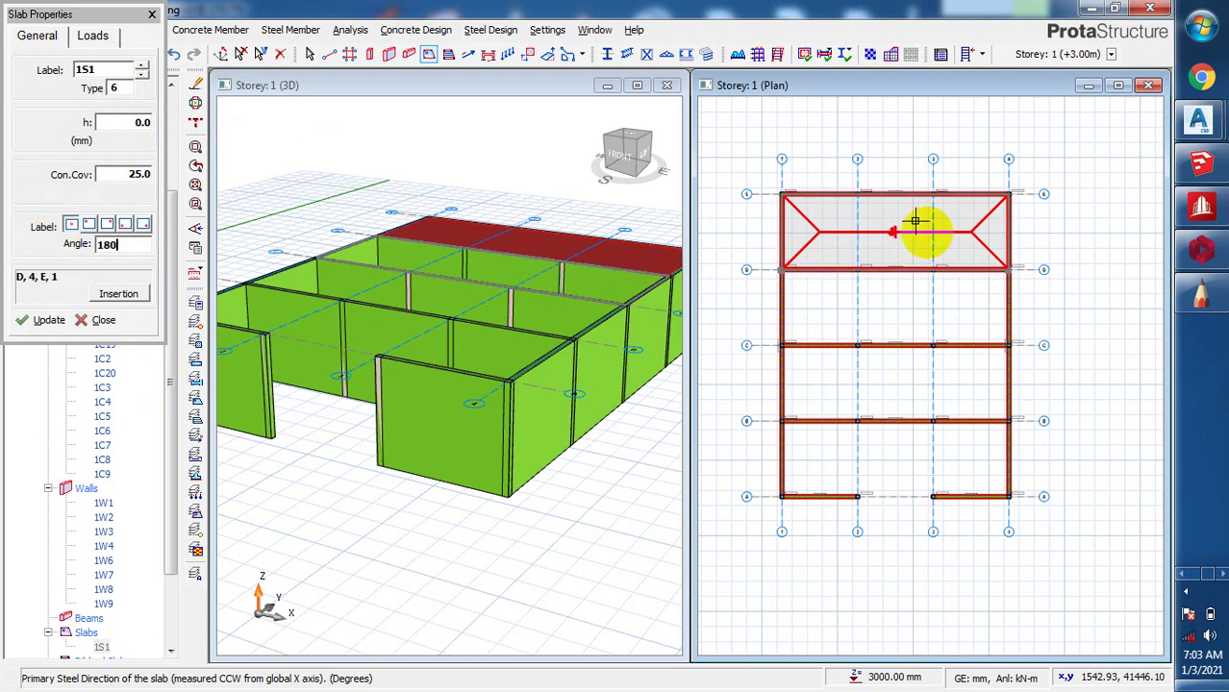
click(46, 320)
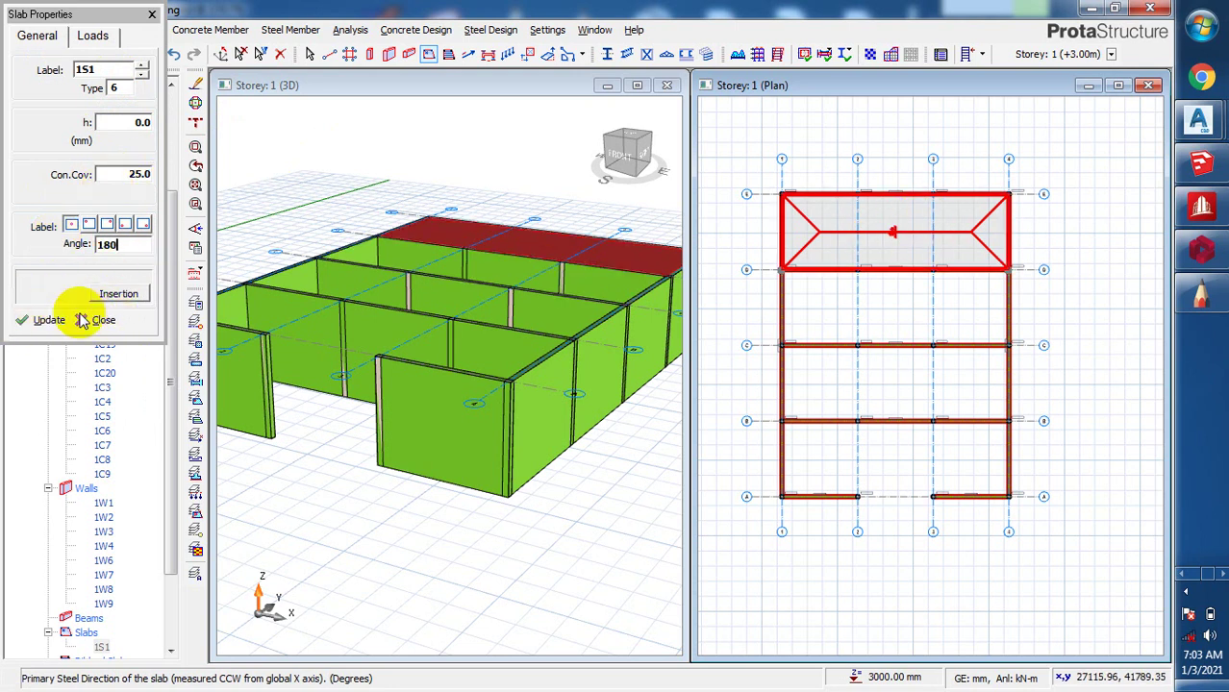
- Cancel the new slab 1S2 in the C–D bay and restart slab insertion
click(781, 306)
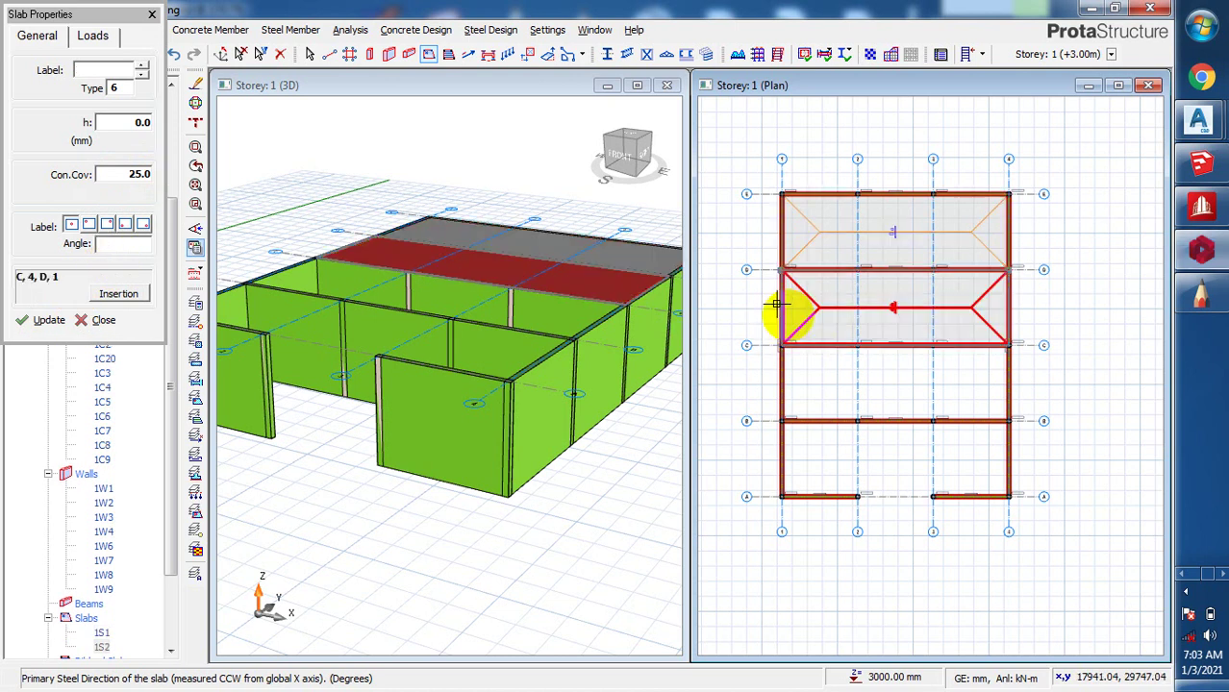
key(Escape)
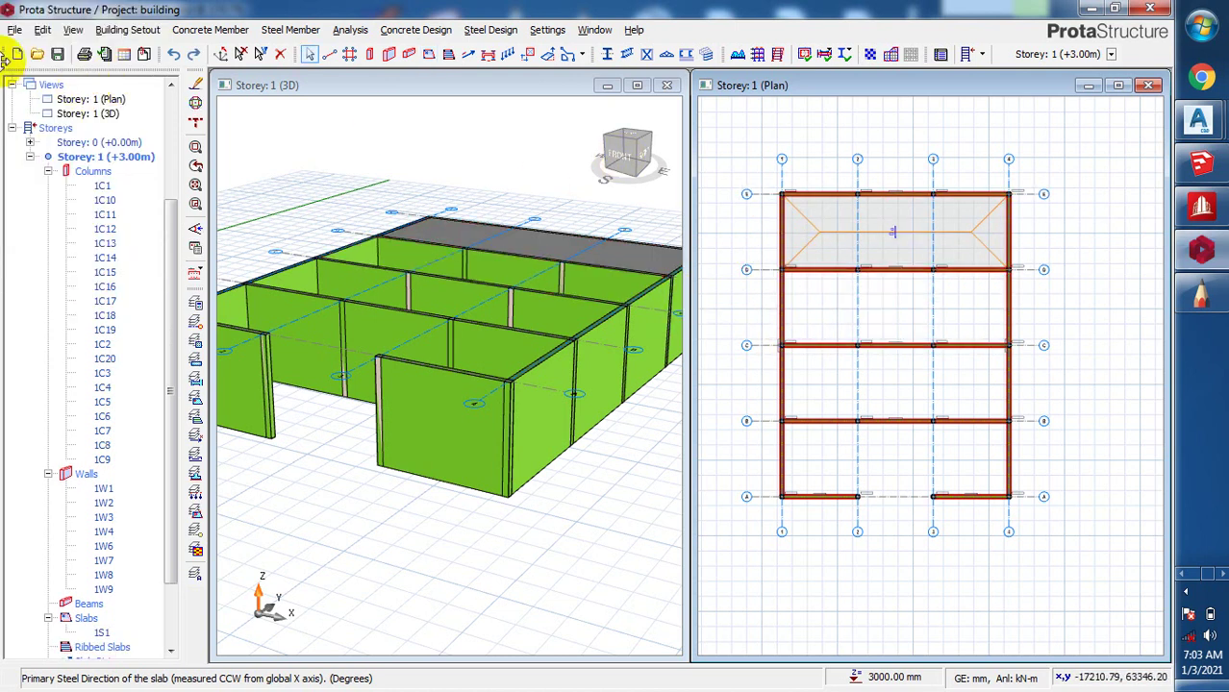
click(439, 58)
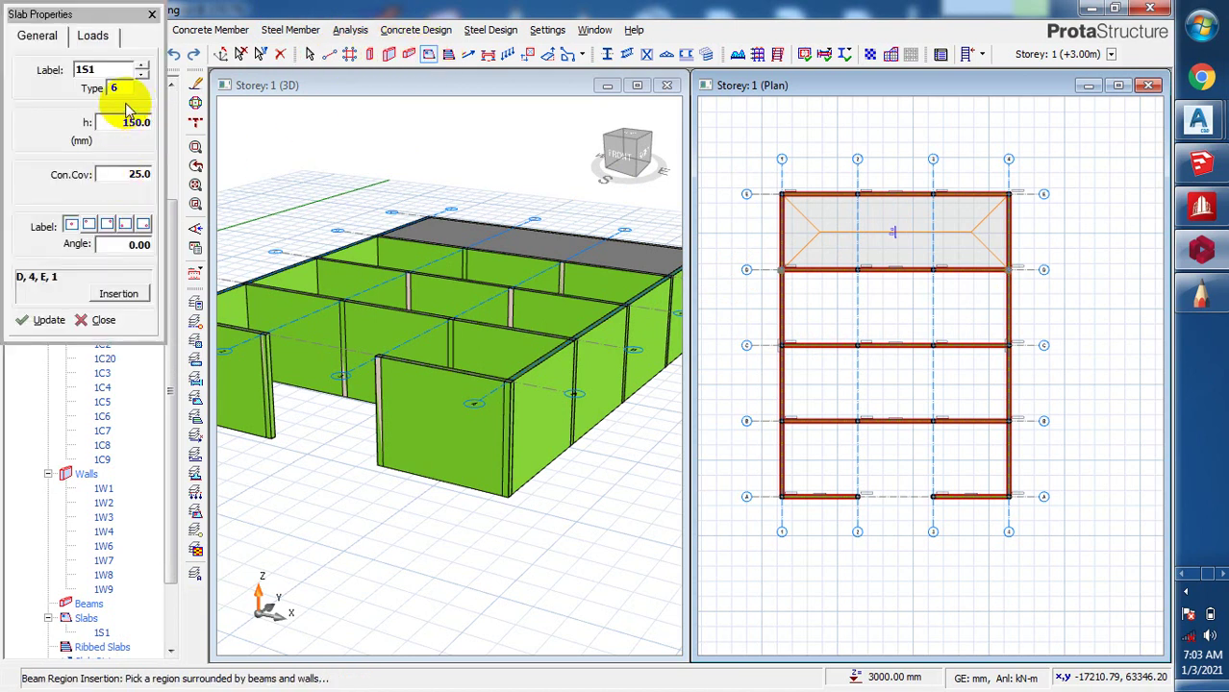
click(118, 86)
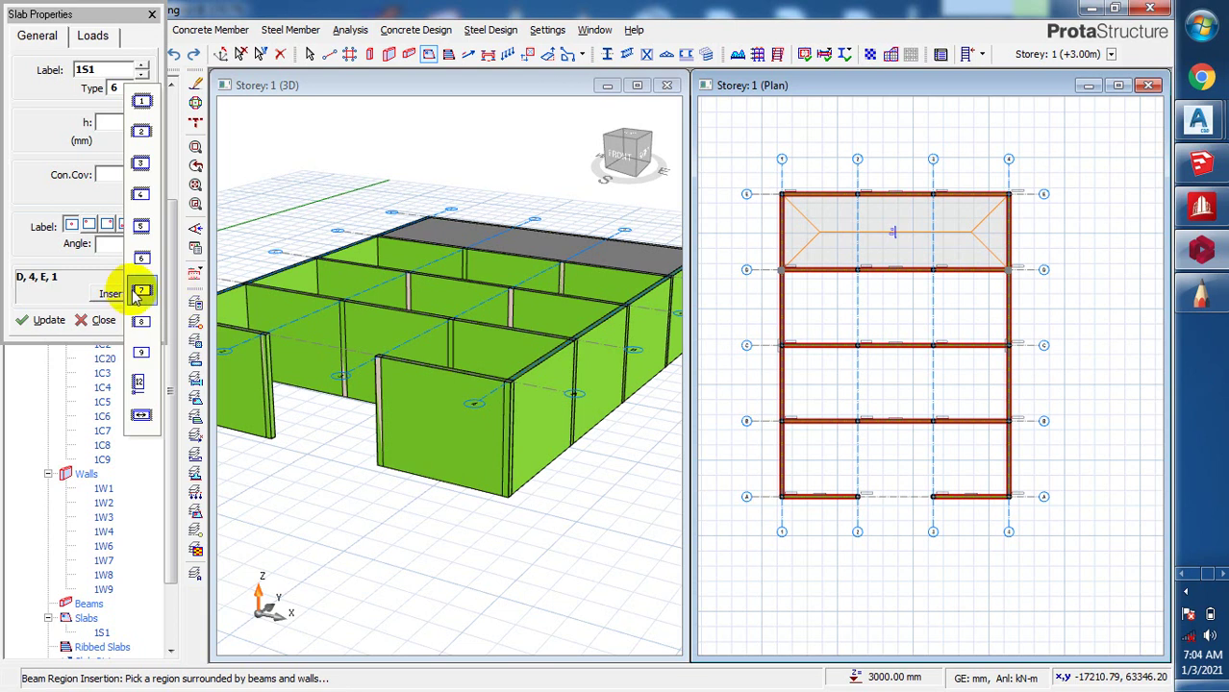
- Insert type 7 slab 1S2 in the C–D bay and set the slab angle to 90
click(142, 294)
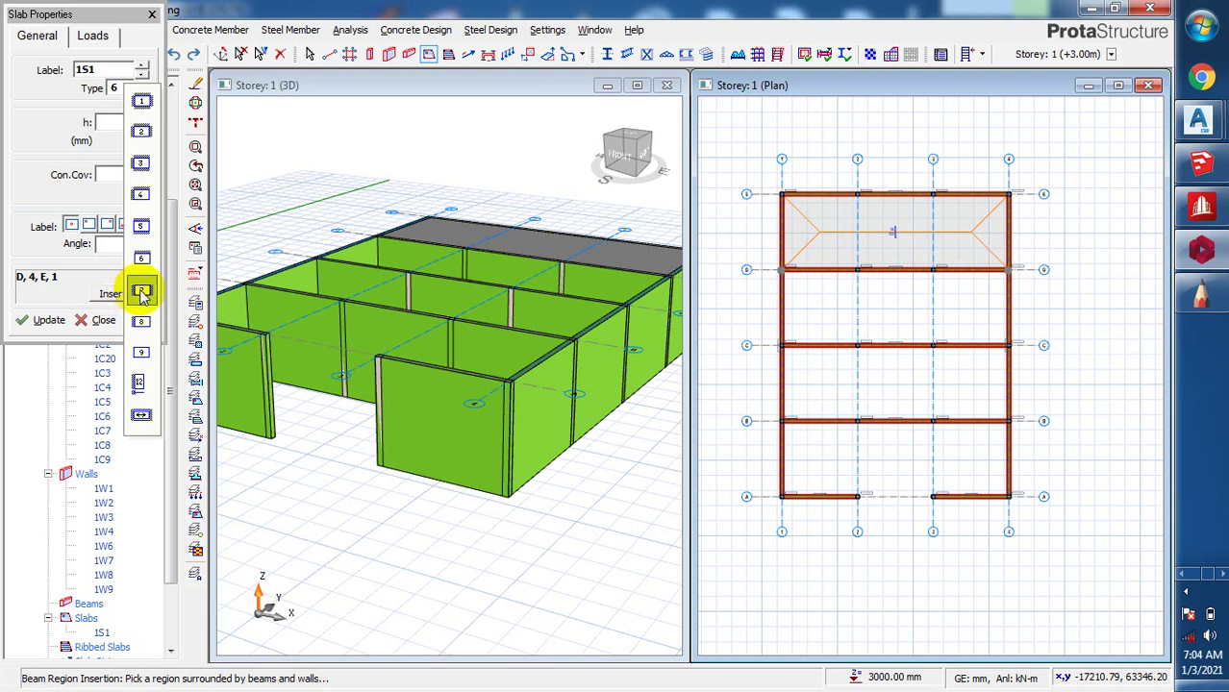
click(846, 308)
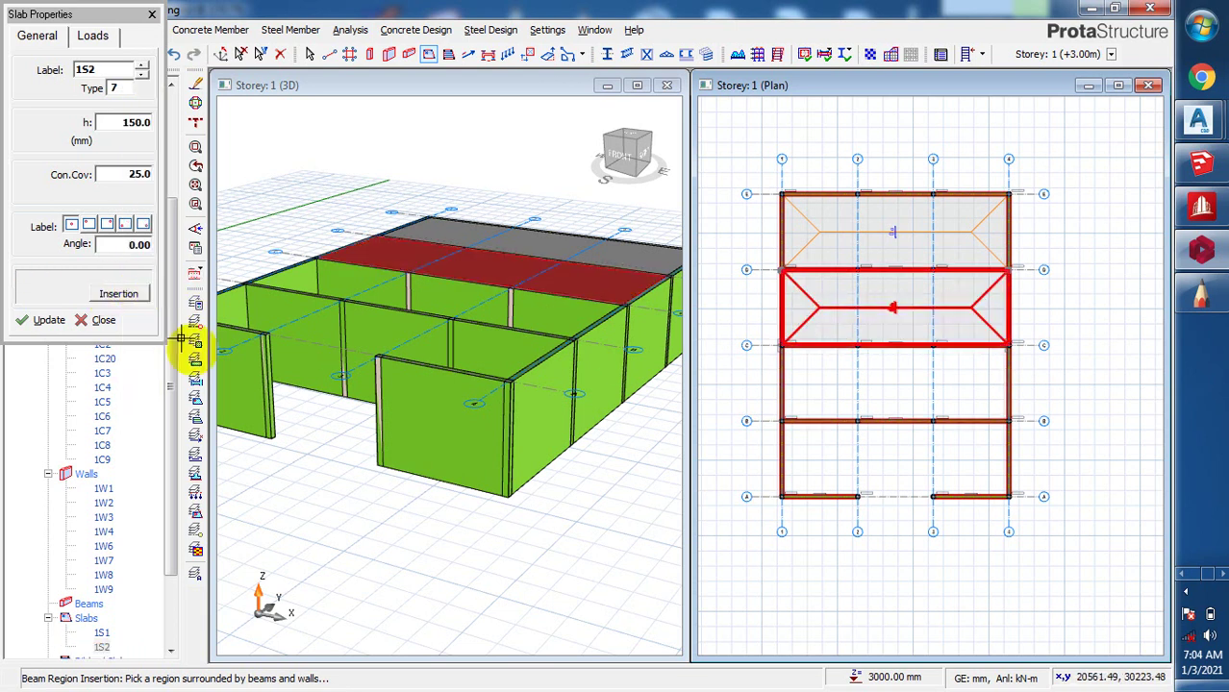
click(143, 246)
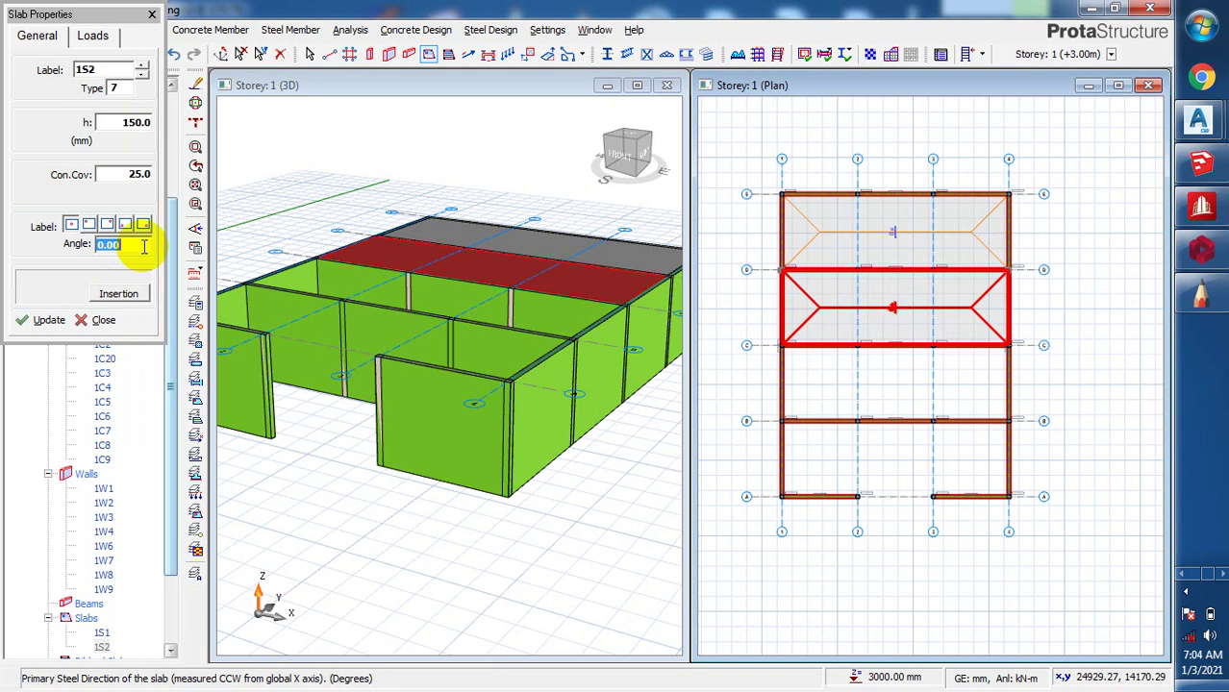
text(90)
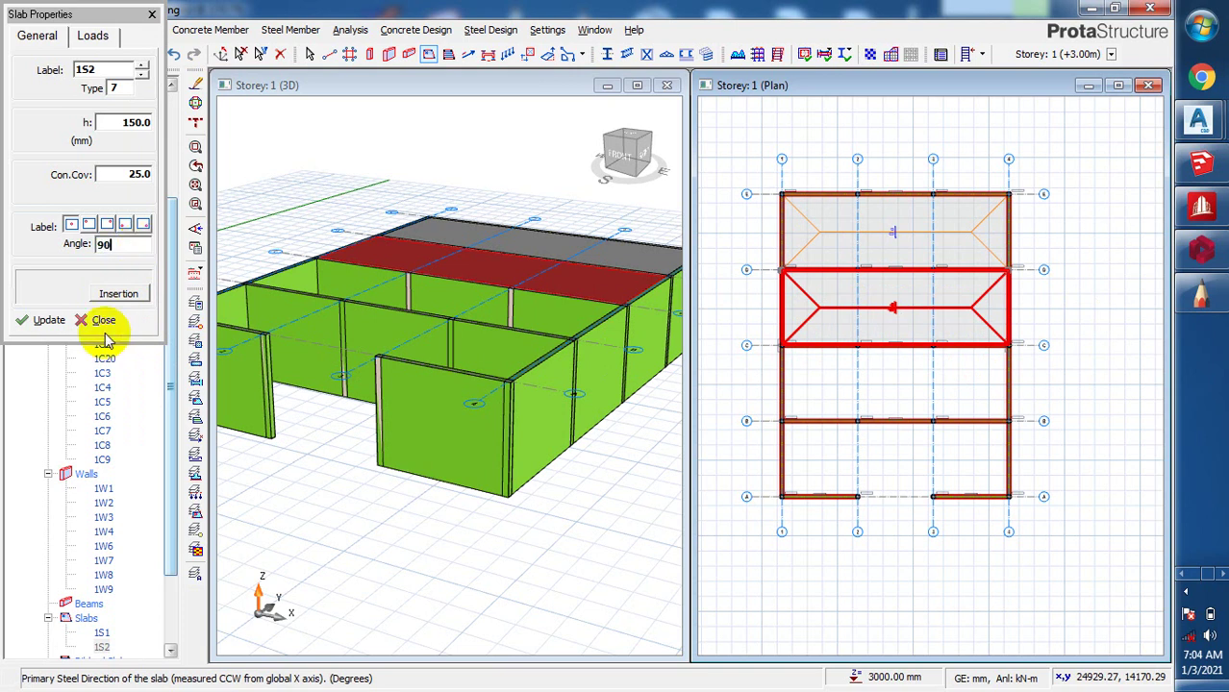
click(53, 320)
click(1023, 346)
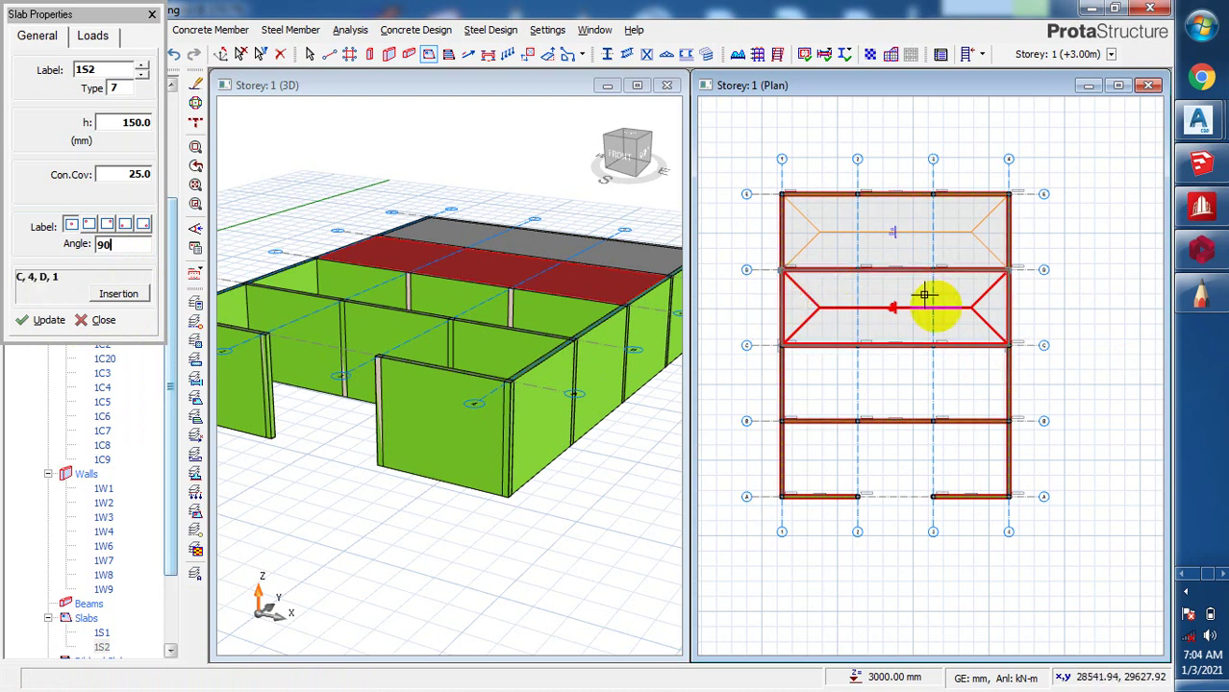
click(728, 282)
scroll(788, 279, down, 2)
scroll(796, 284, up, 1)
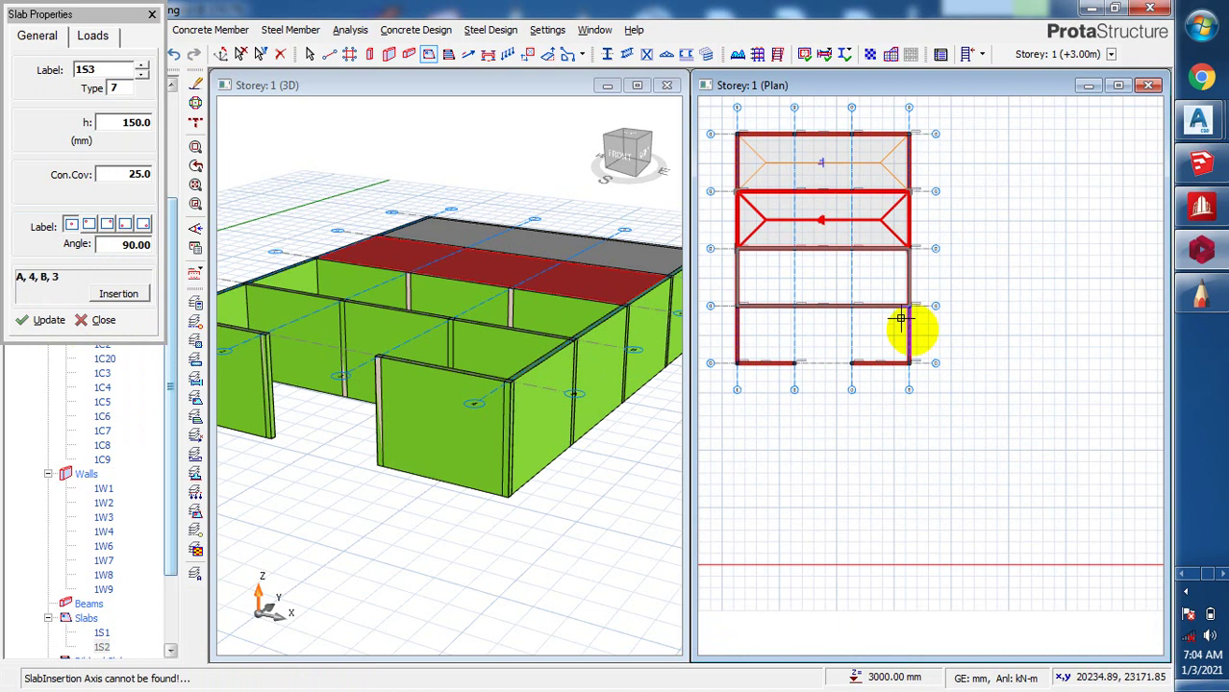
- Insert slab 1S3 (type 7, angle 90.00) into the B–C bay of storey 1
scroll(716, 323, up, 1)
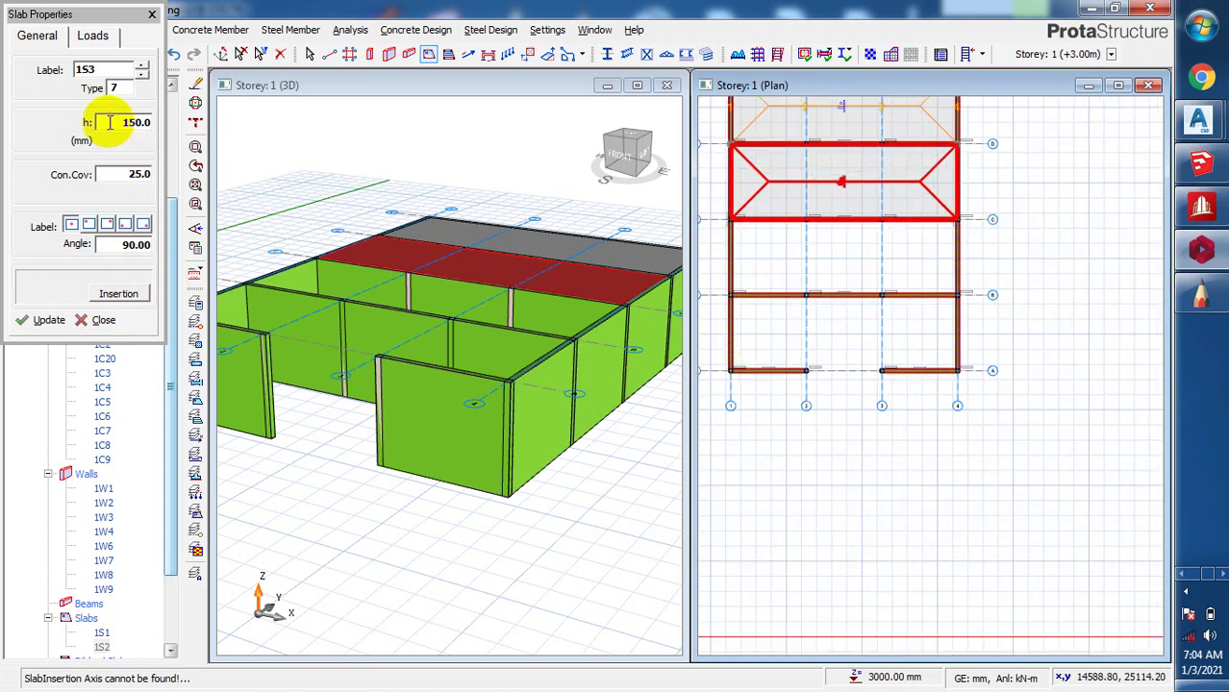
click(124, 87)
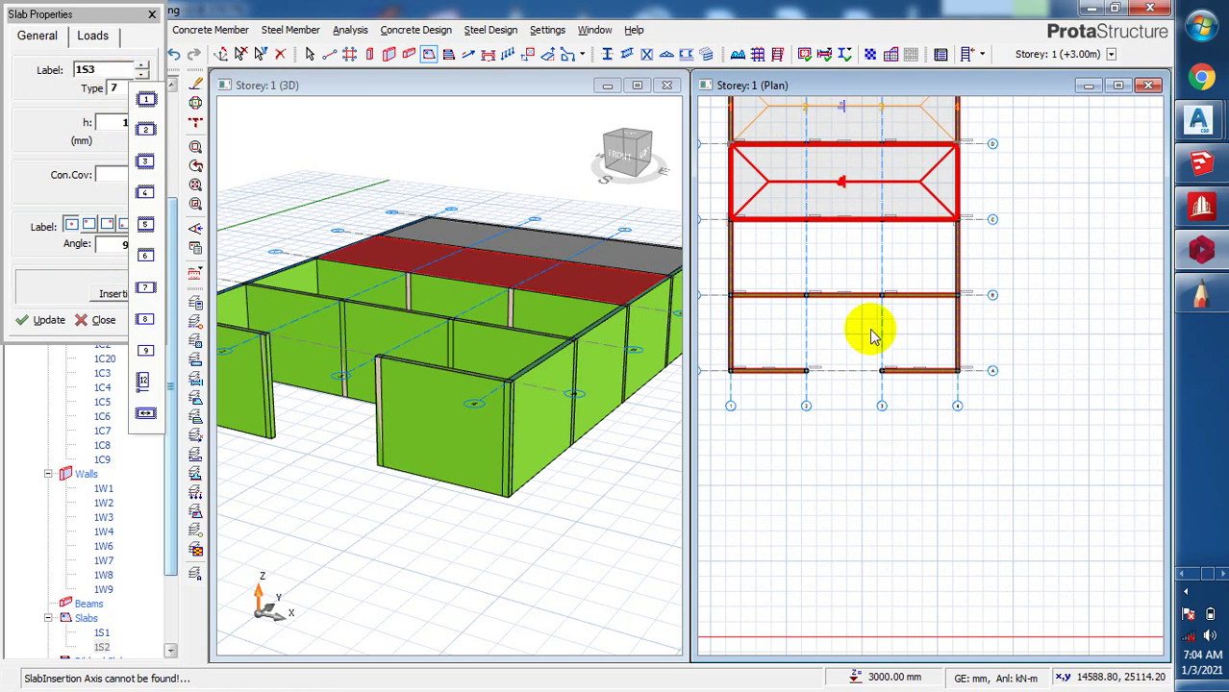
click(851, 253)
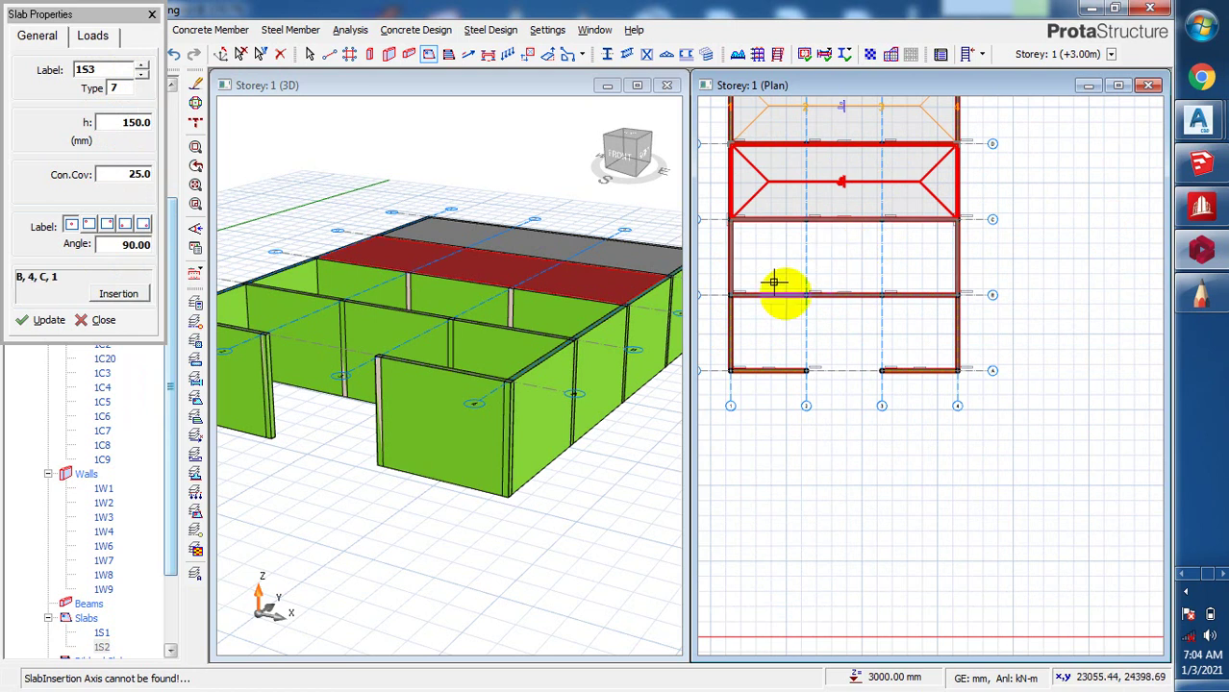
click(892, 276)
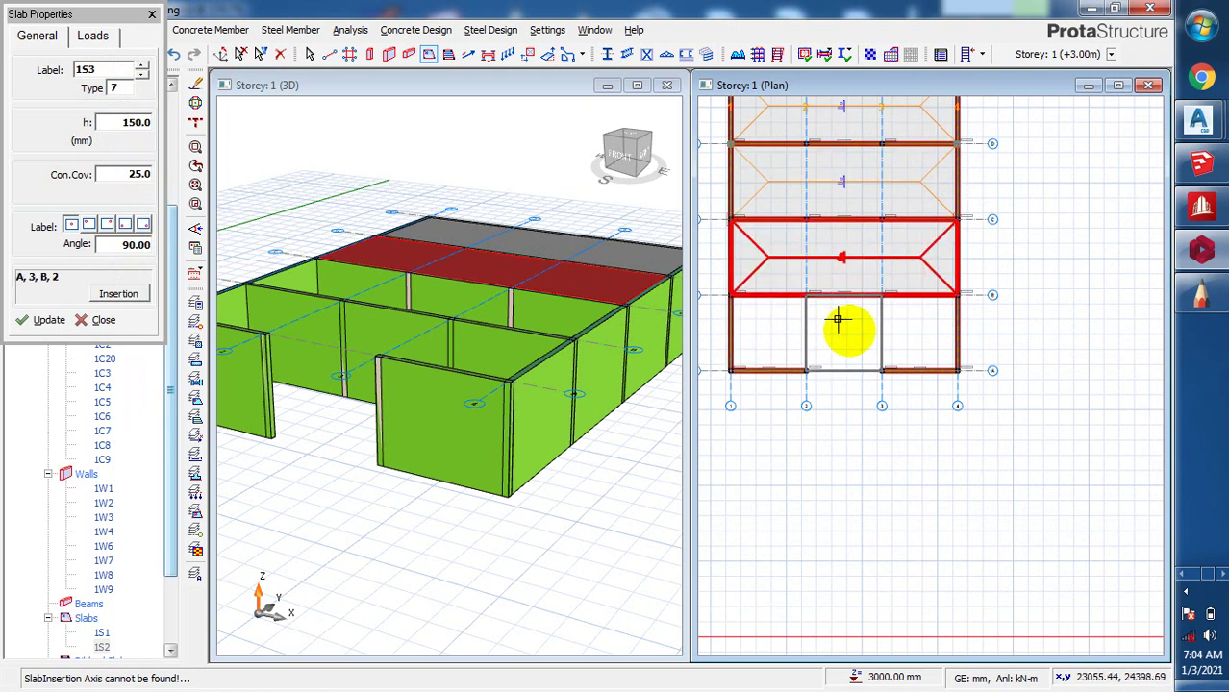
click(778, 322)
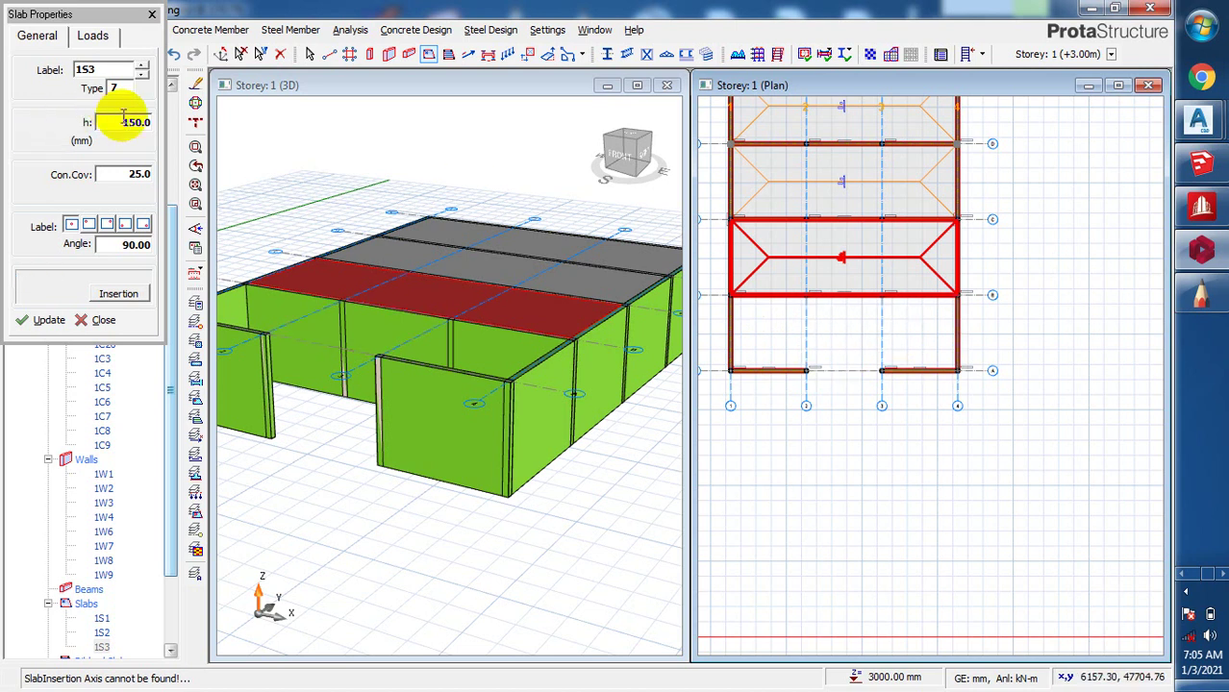
- Choose the free-form slab type and set slab insertion to Pick Points
click(118, 87)
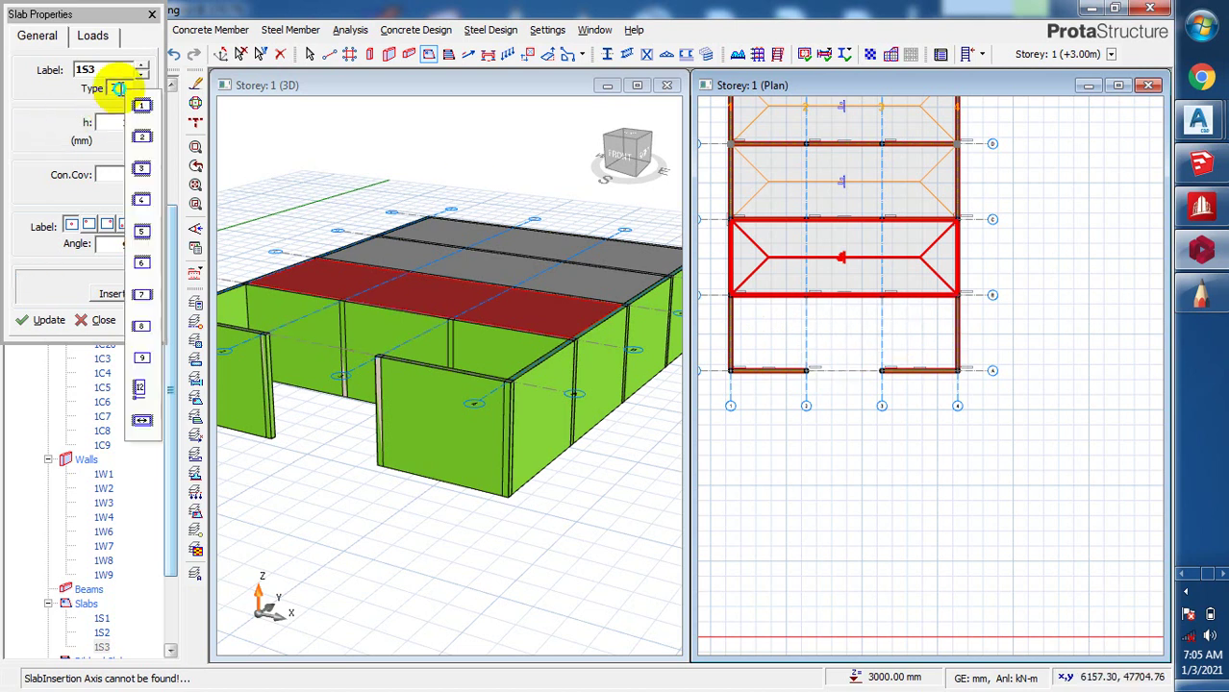
click(143, 426)
click(819, 324)
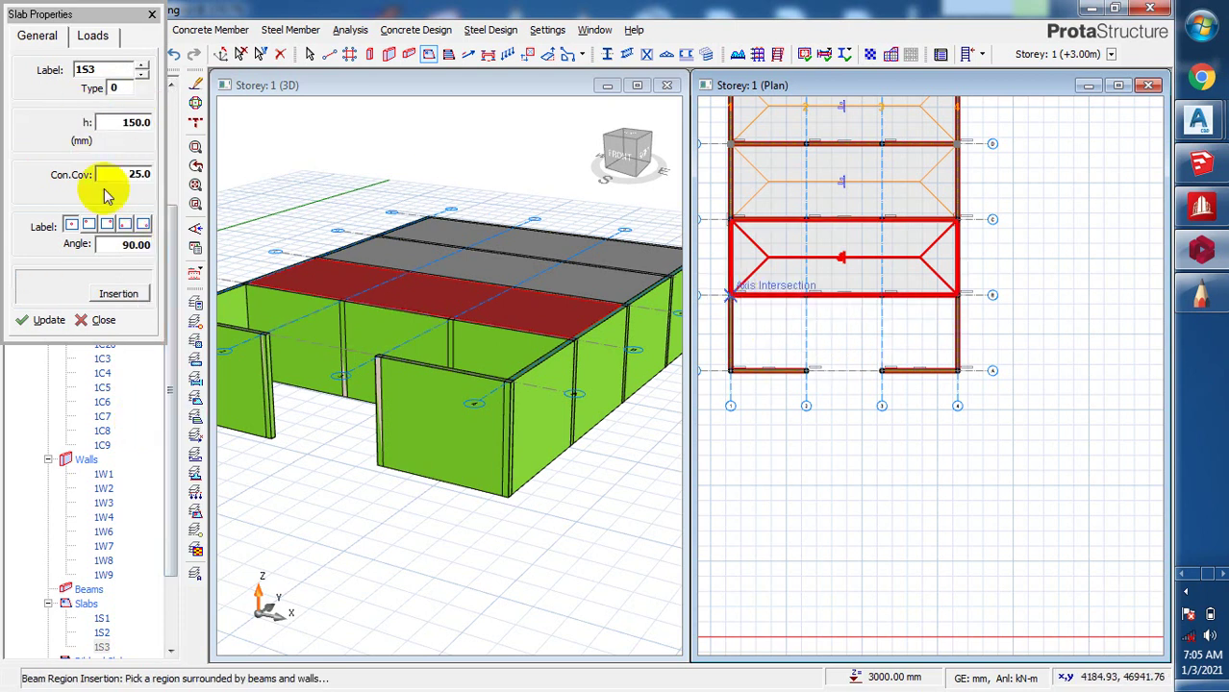
click(119, 294)
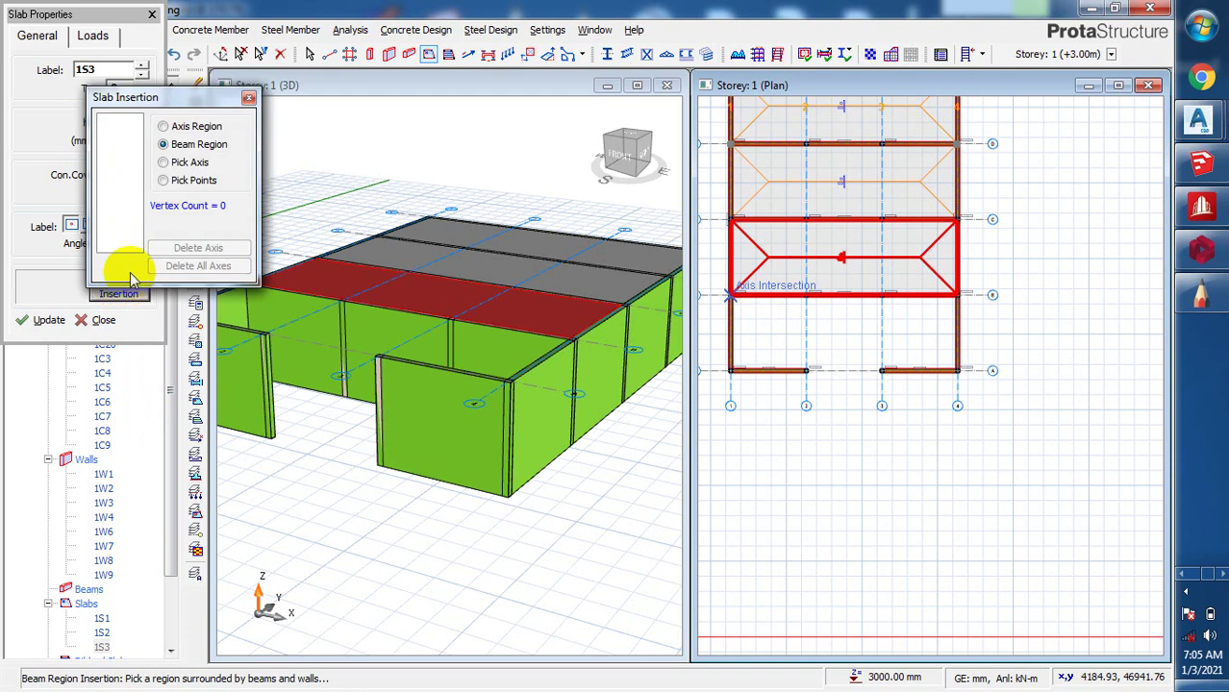
click(164, 164)
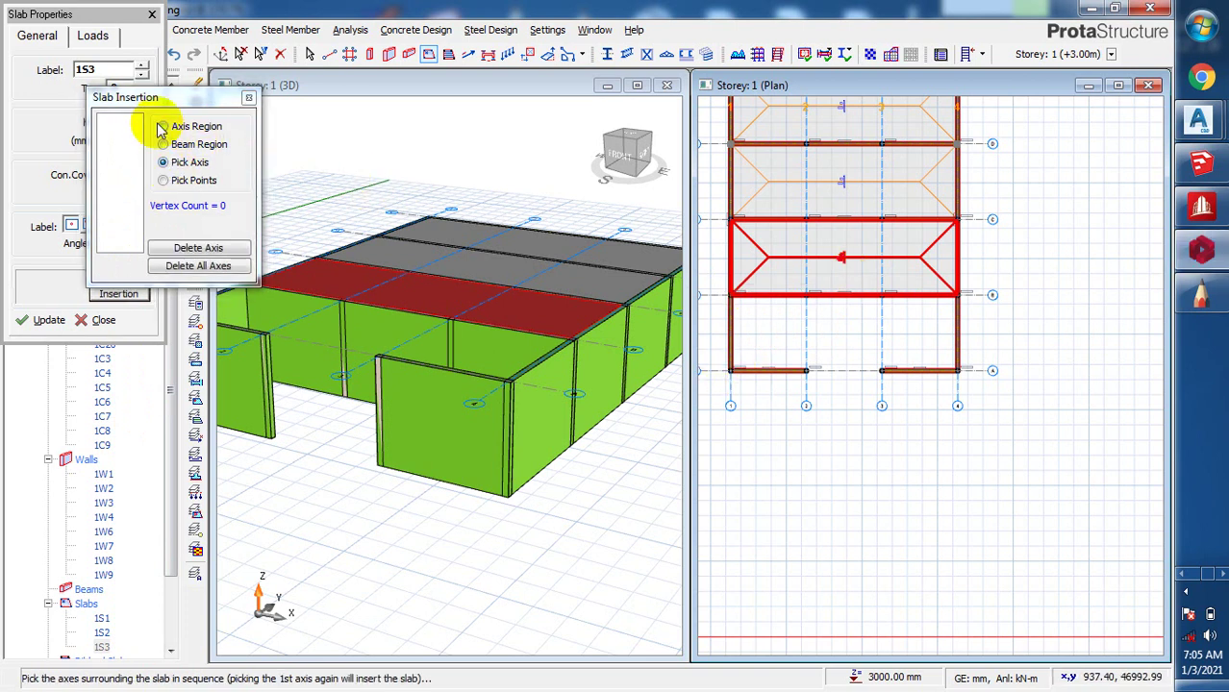
click(162, 182)
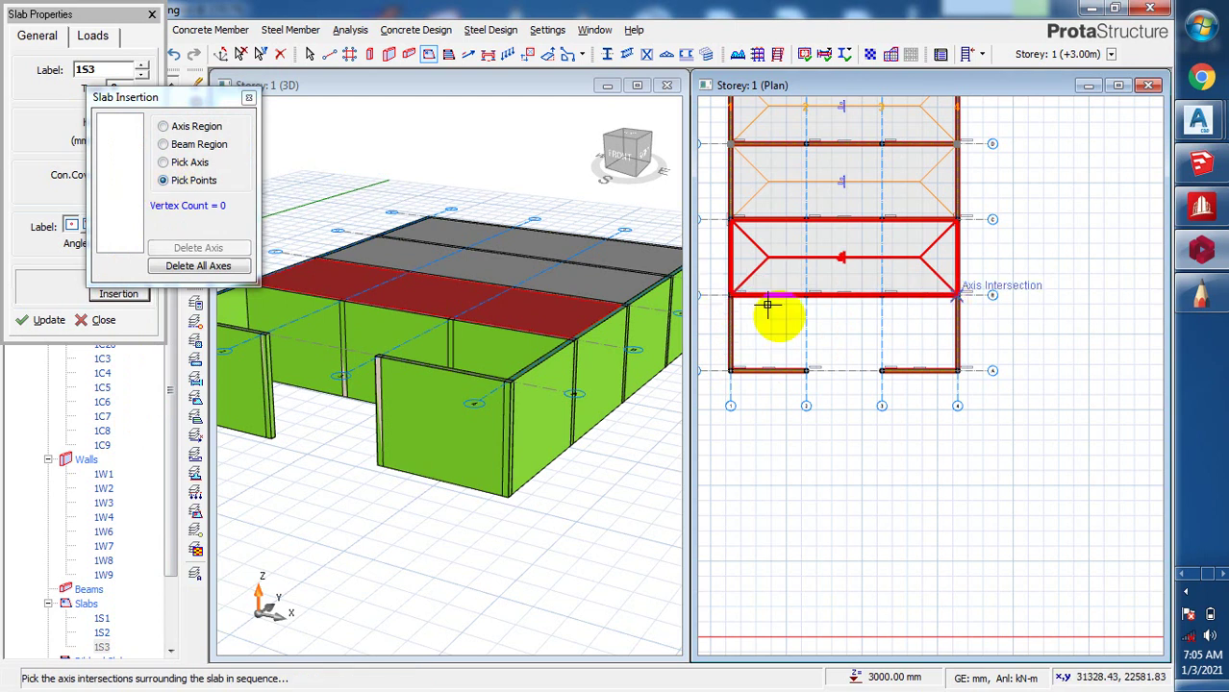
- Pick intersection B/1 as the first corner of slab 1S4
click(715, 283)
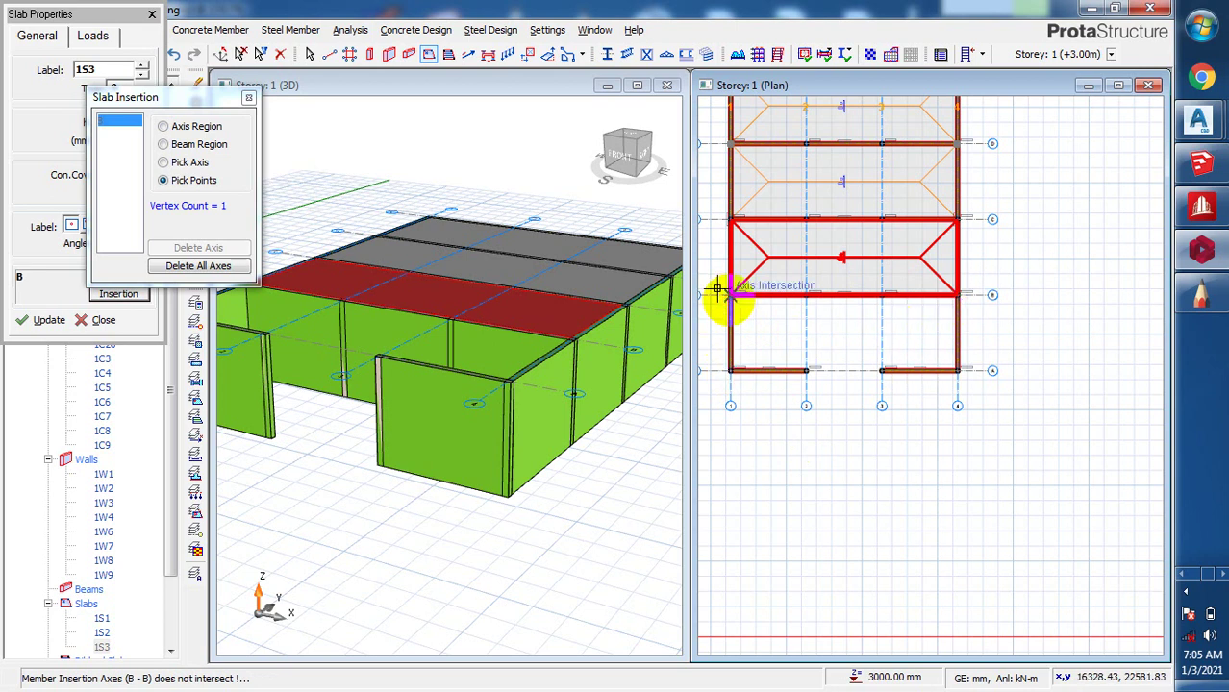
scroll(718, 289, up, 5)
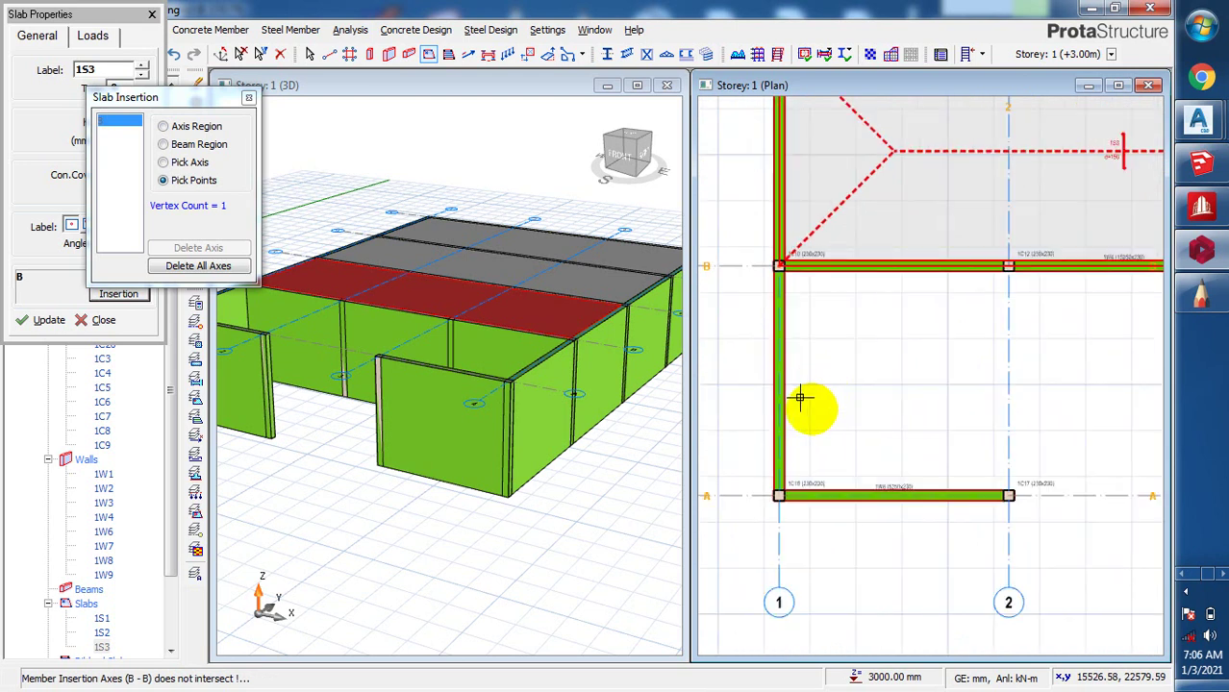
scroll(775, 489, up, 3)
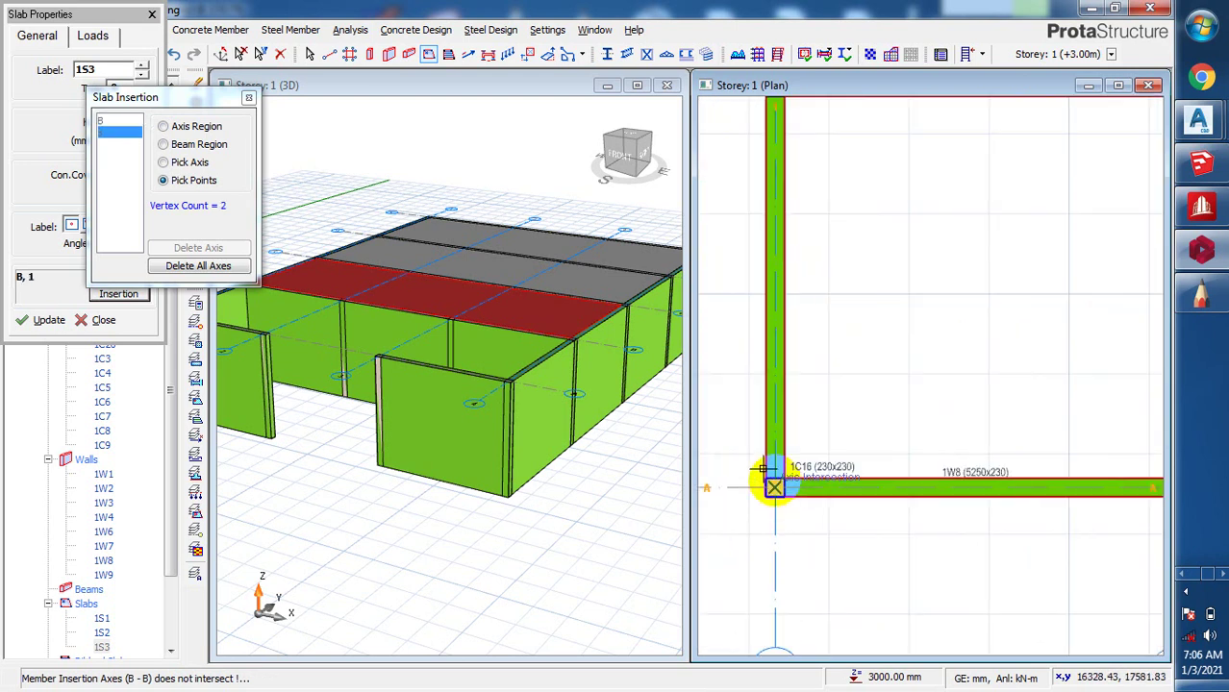
scroll(775, 489, down, 6)
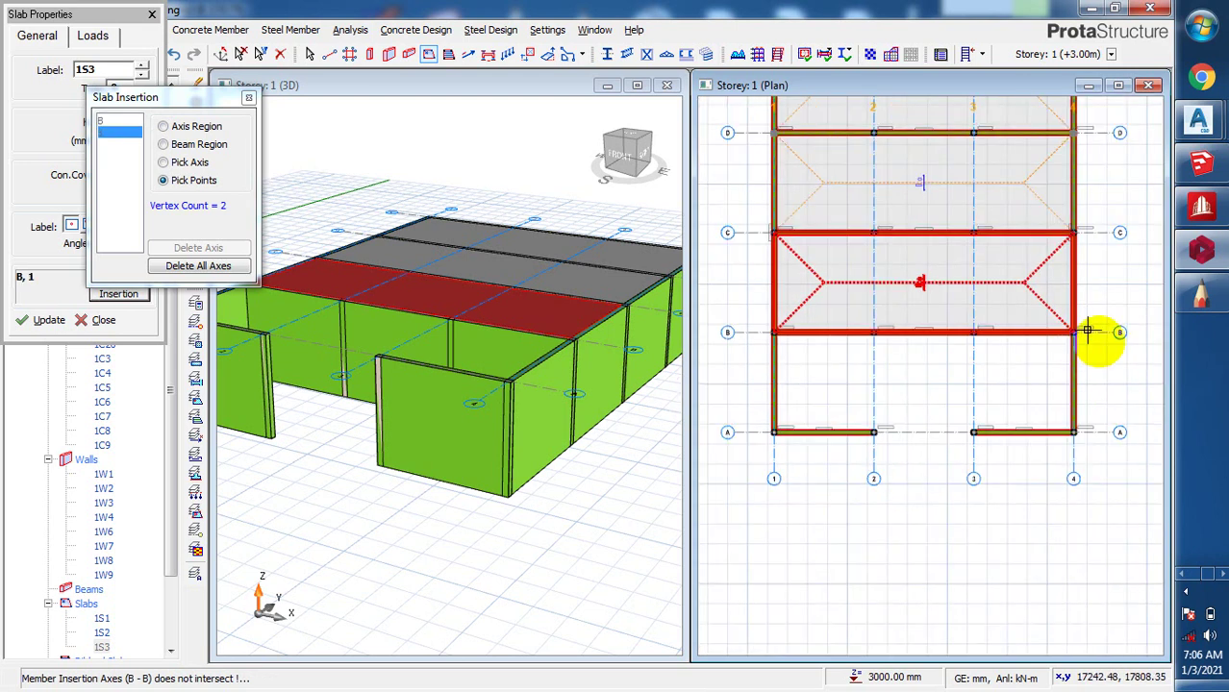
scroll(1087, 332, up, 1)
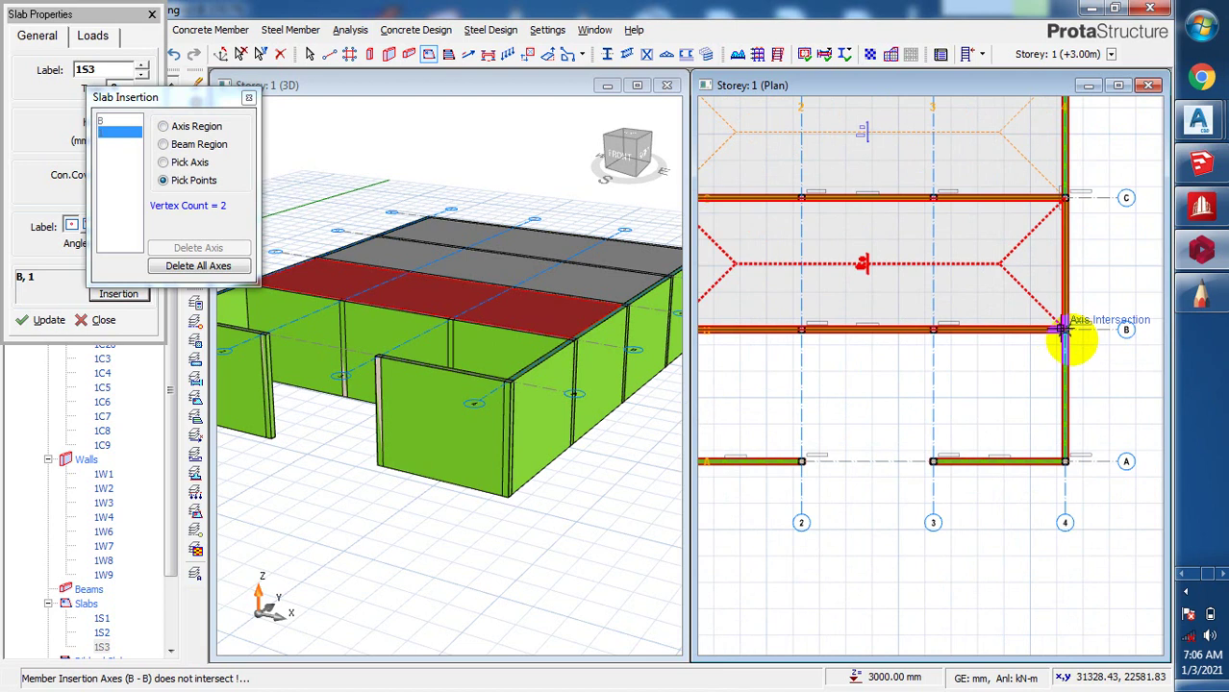
scroll(1058, 330, up, 2)
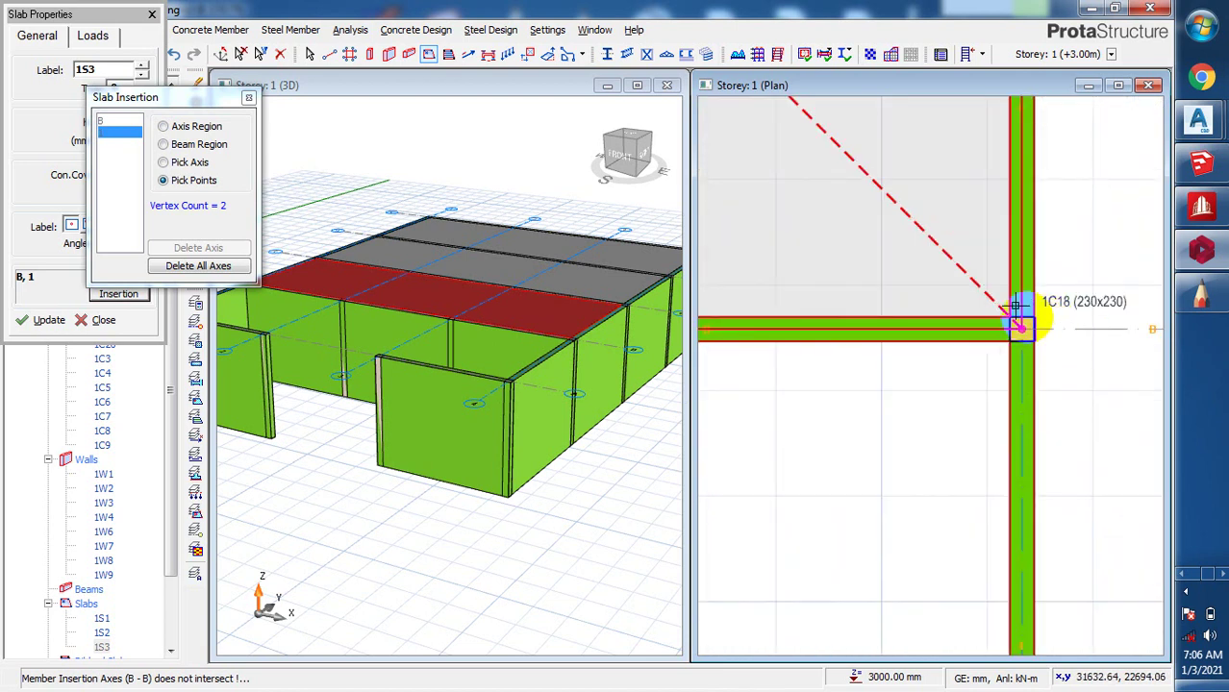
scroll(1017, 322, down, 2)
scroll(1006, 309, down, 1)
scroll(1007, 534, up, 2)
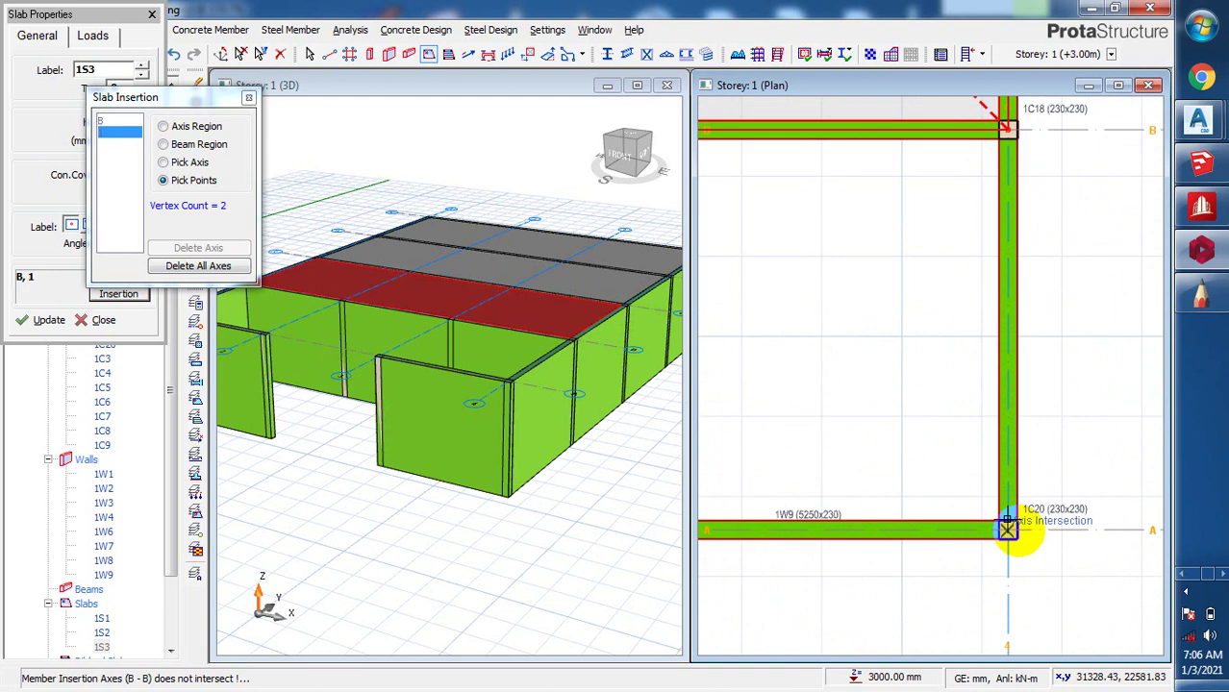
- Pick corners A/4 and B/4 to complete slab 1S4 over the A–B bay
click(1007, 530)
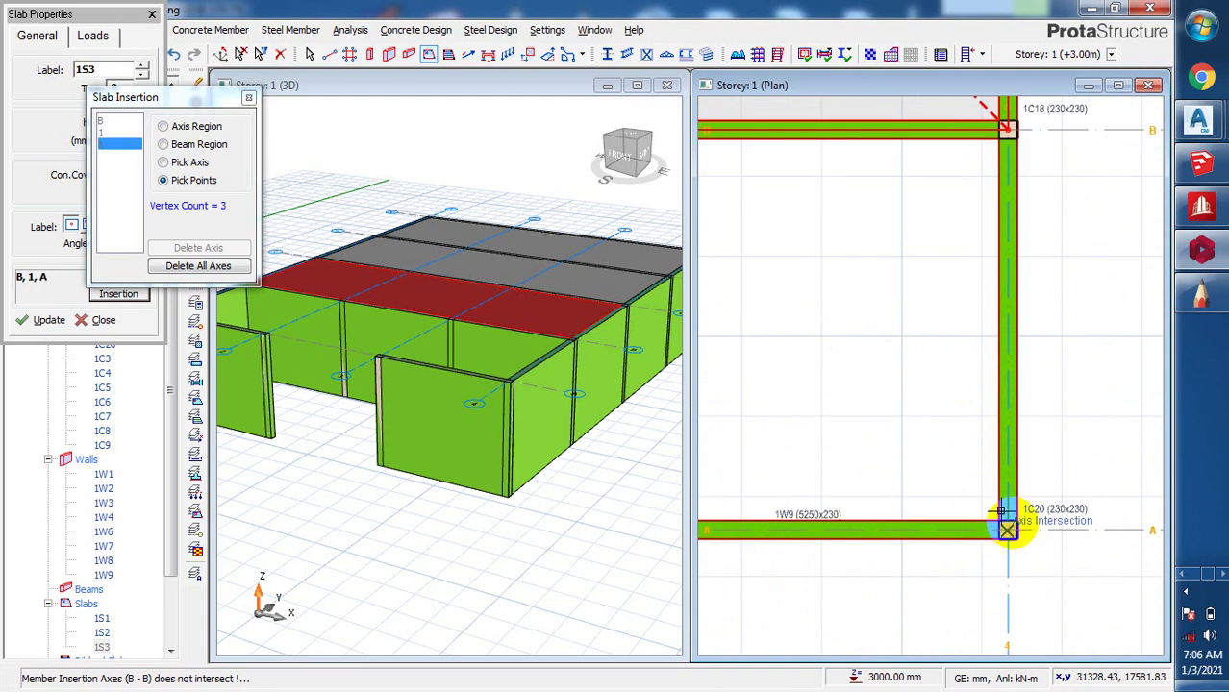
click(995, 120)
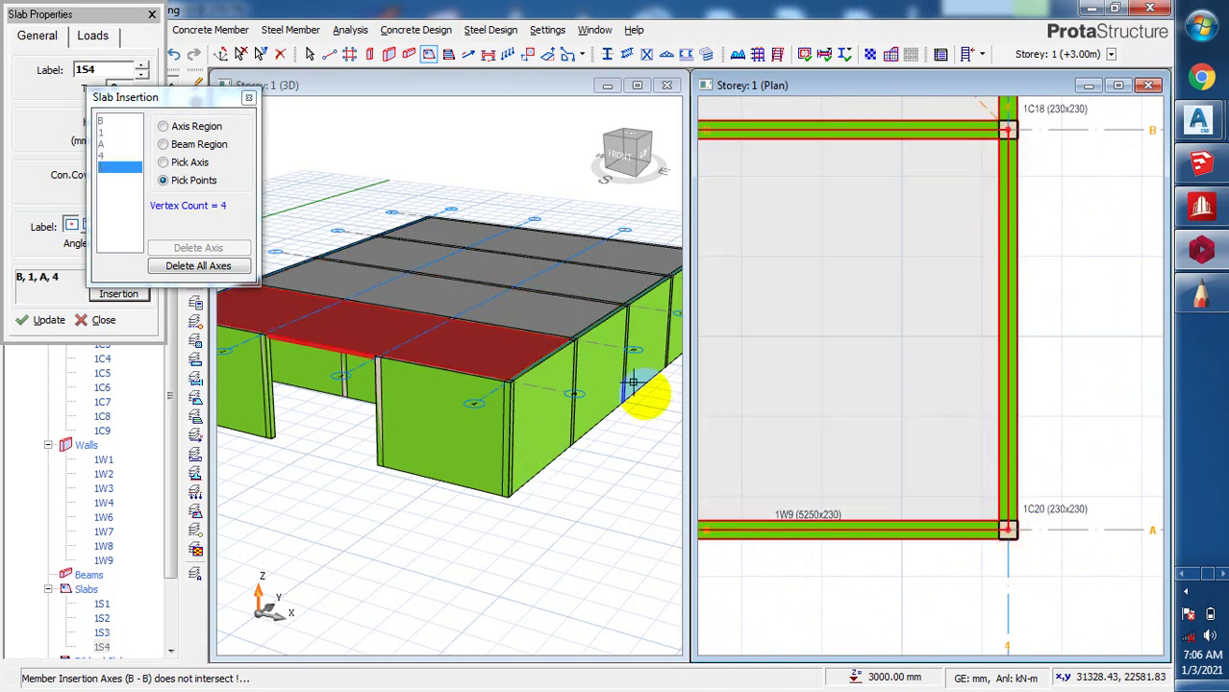
scroll(883, 386, down, 3)
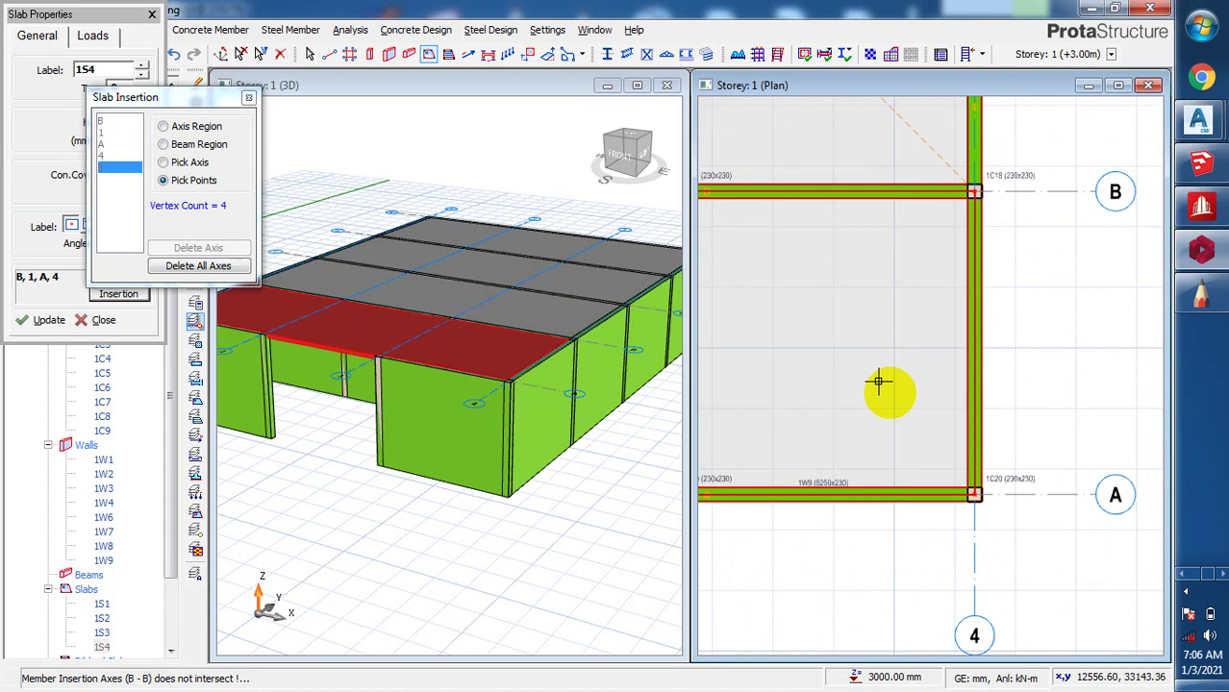
scroll(961, 404, down, 3)
scroll(906, 387, up, 5)
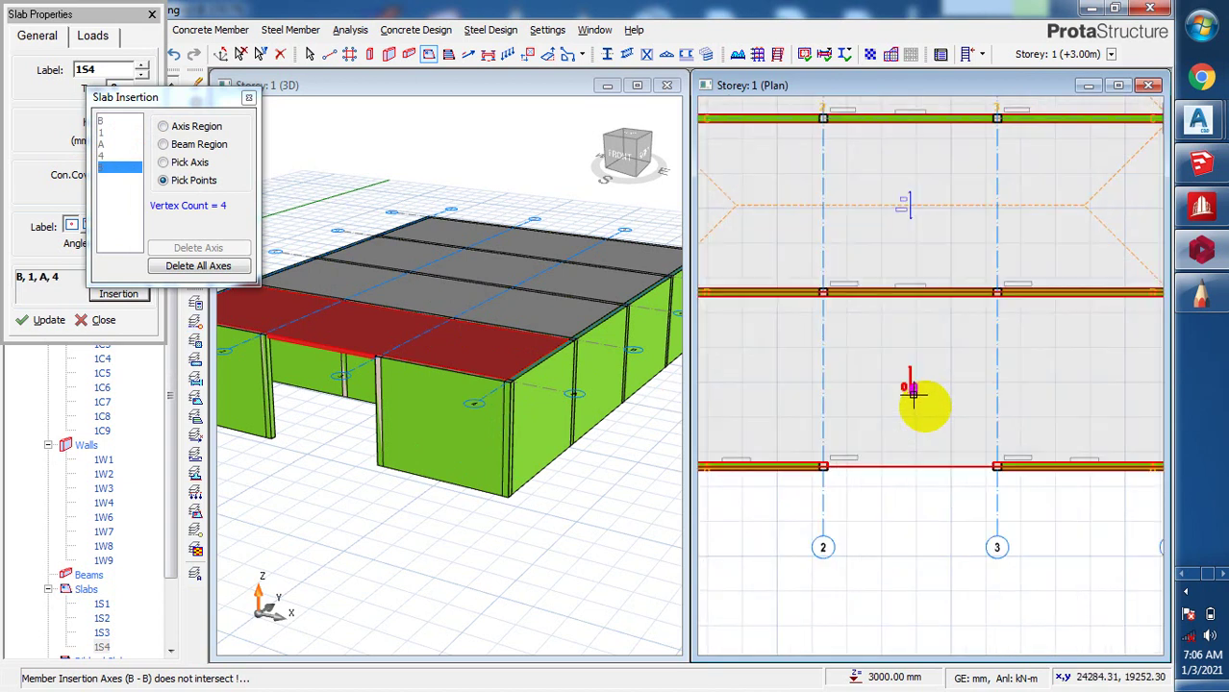
scroll(906, 377, up, 2)
scroll(913, 370, down, 2)
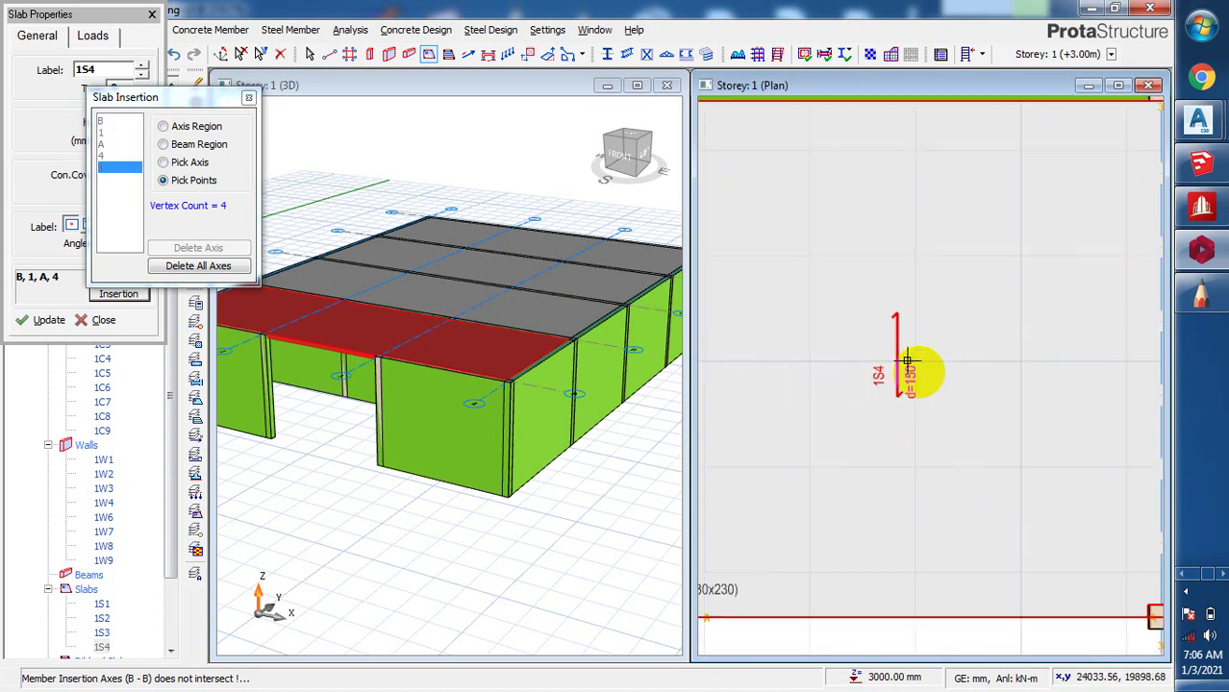
scroll(902, 348, up, 1)
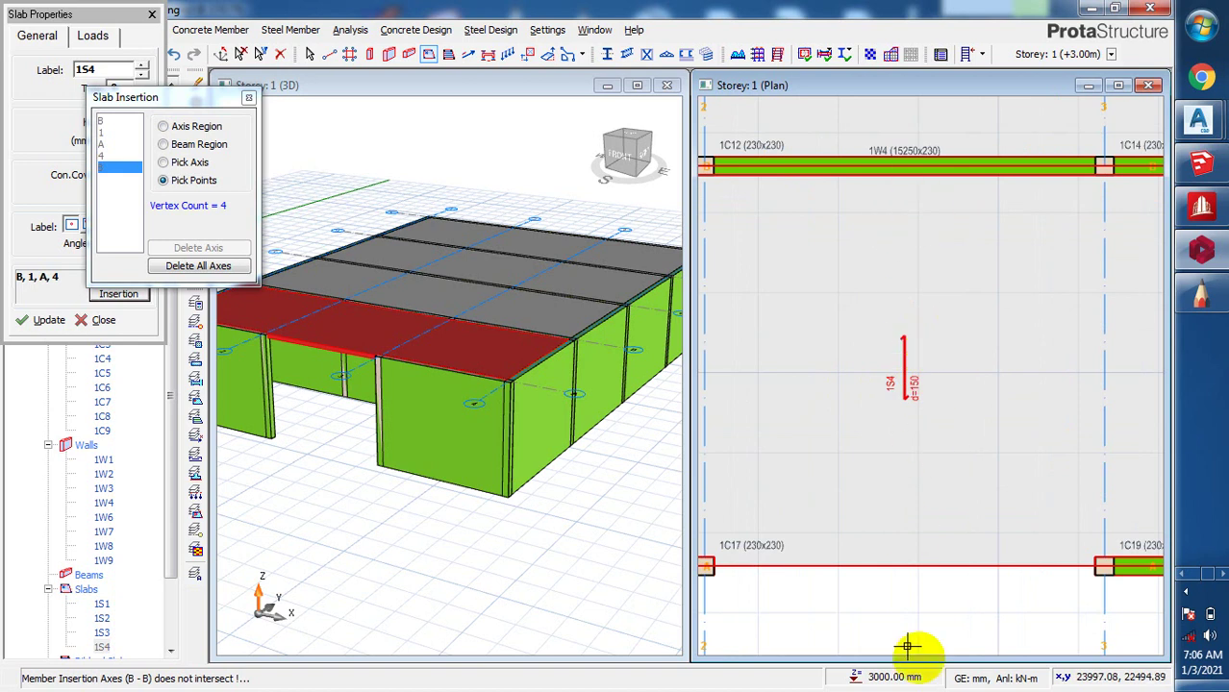
scroll(961, 457, down, 3)
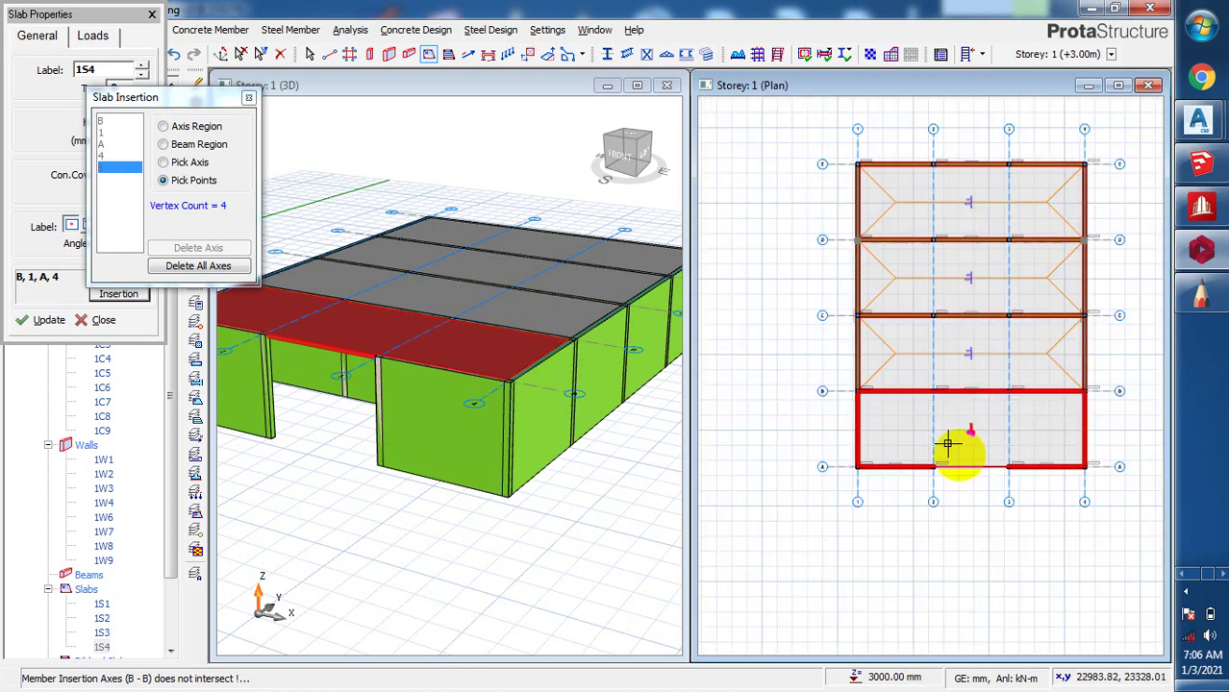
scroll(961, 447, up, 1)
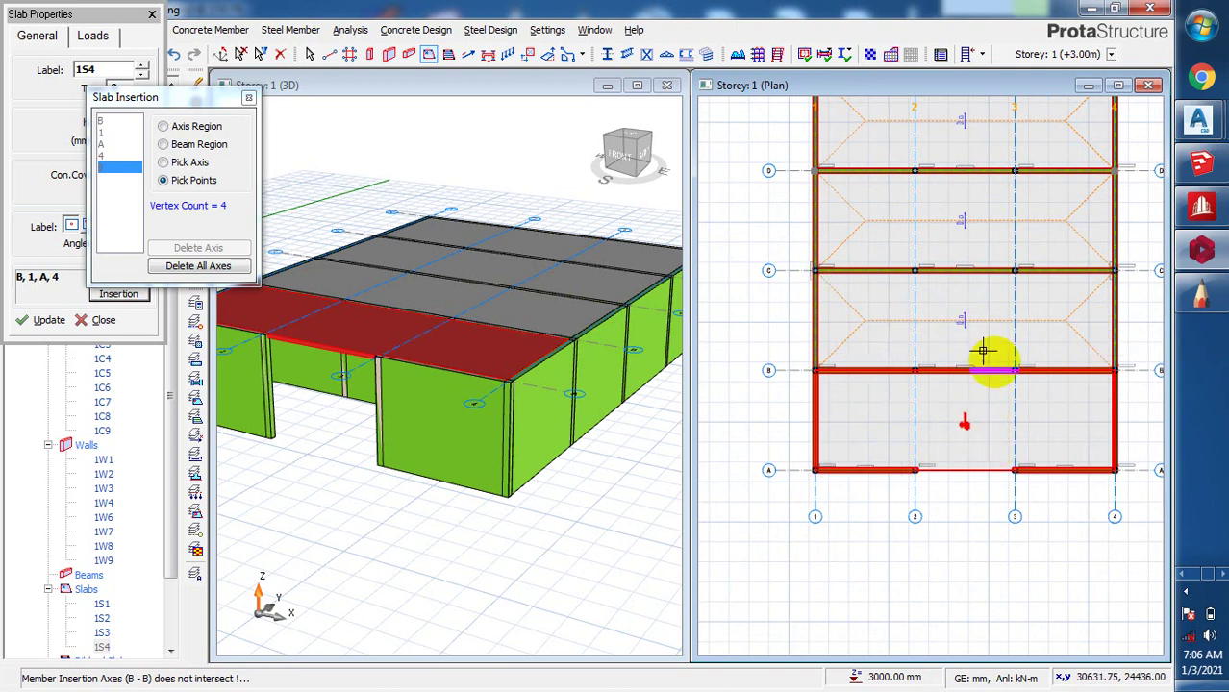
scroll(990, 423, up, 1)
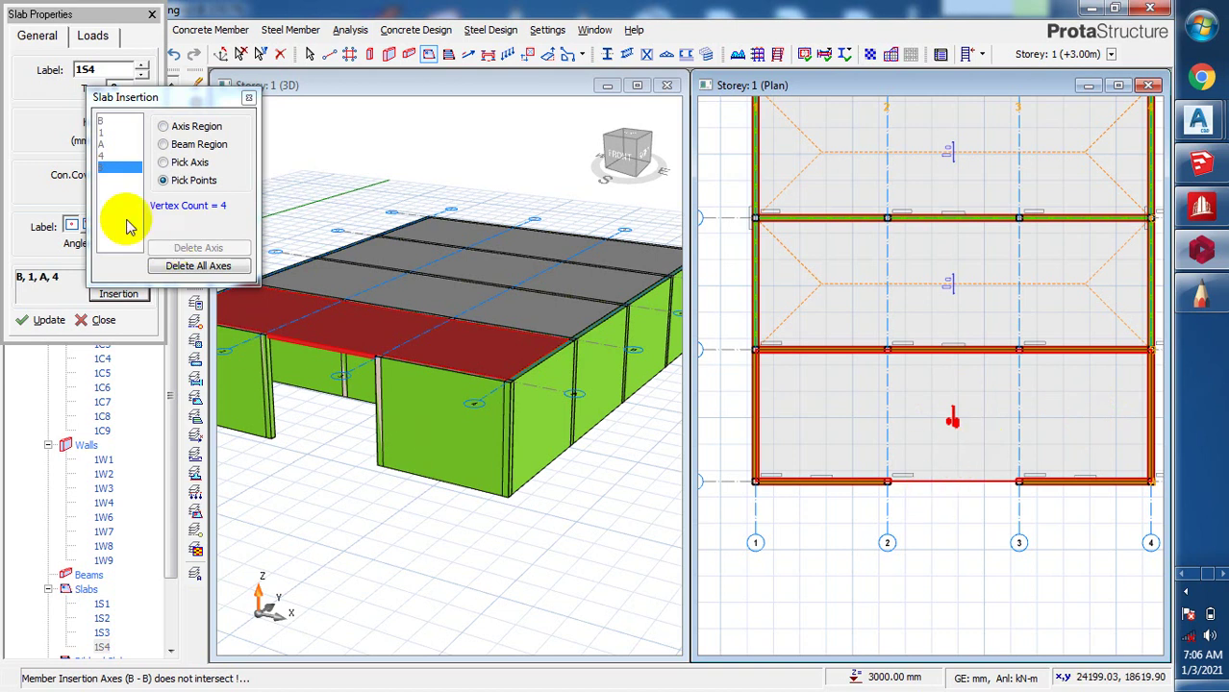
- Set slab 1S4's steel direction angle to 90 and update it
click(248, 100)
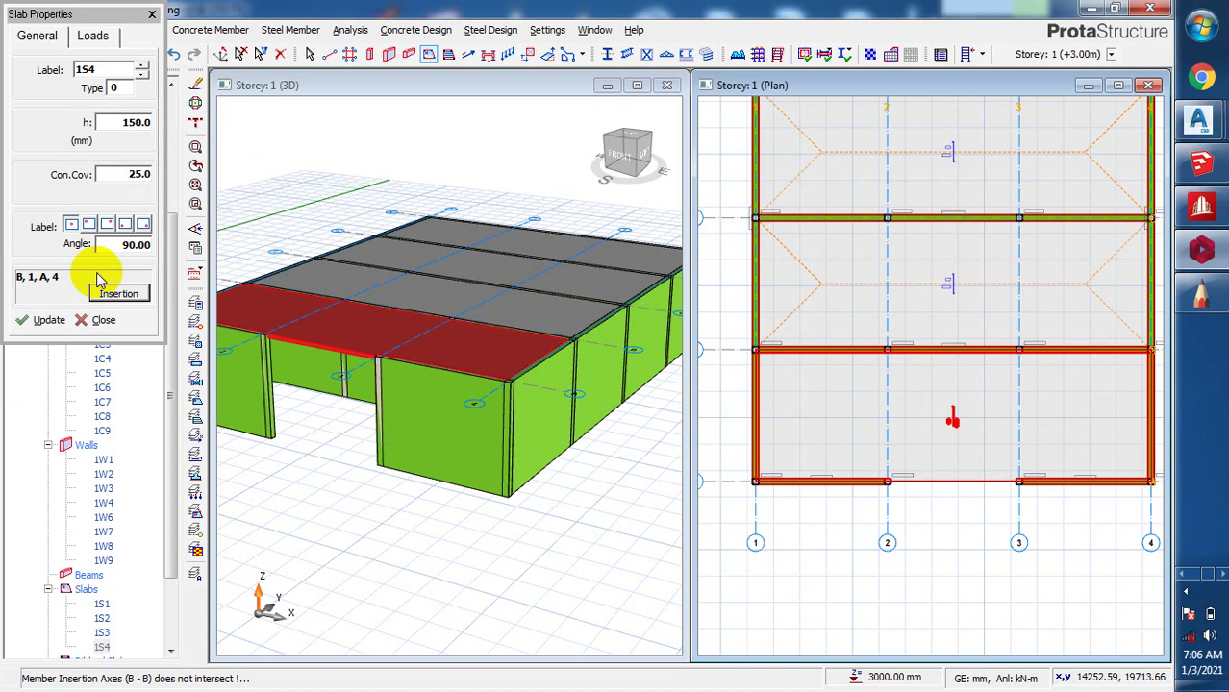
drag(122, 248, 162, 246)
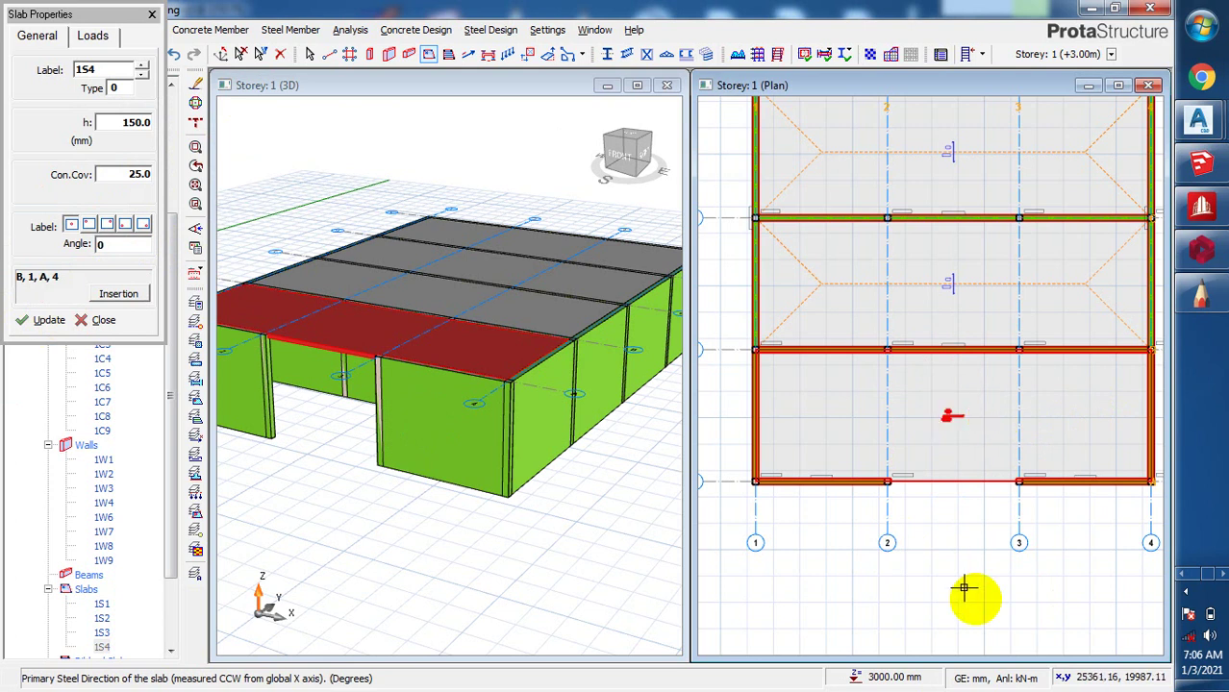
scroll(959, 411, up, 3)
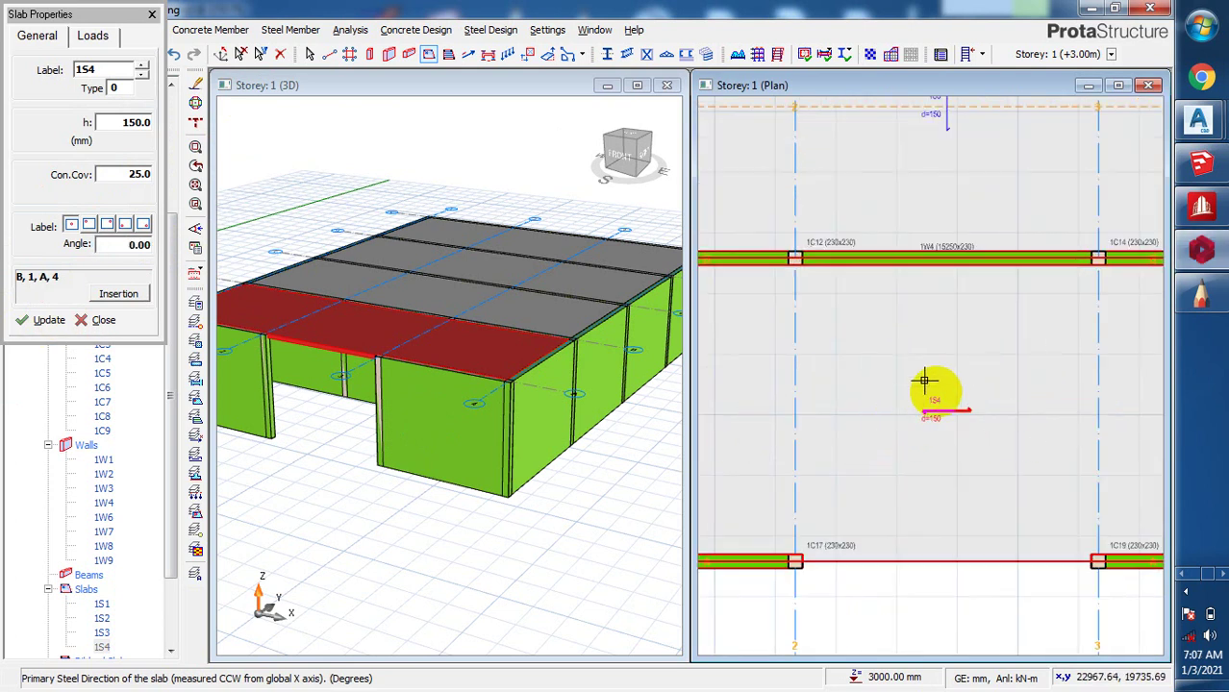
scroll(925, 381, down, 2)
click(154, 242)
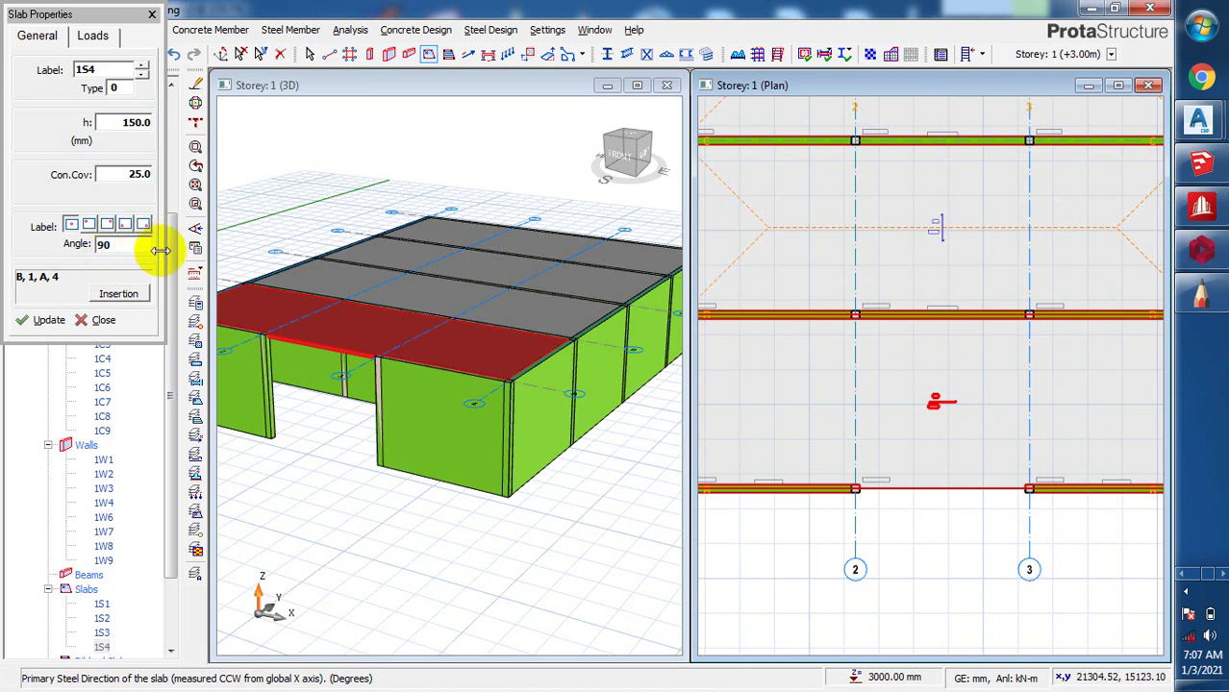
text(90)
click(24, 323)
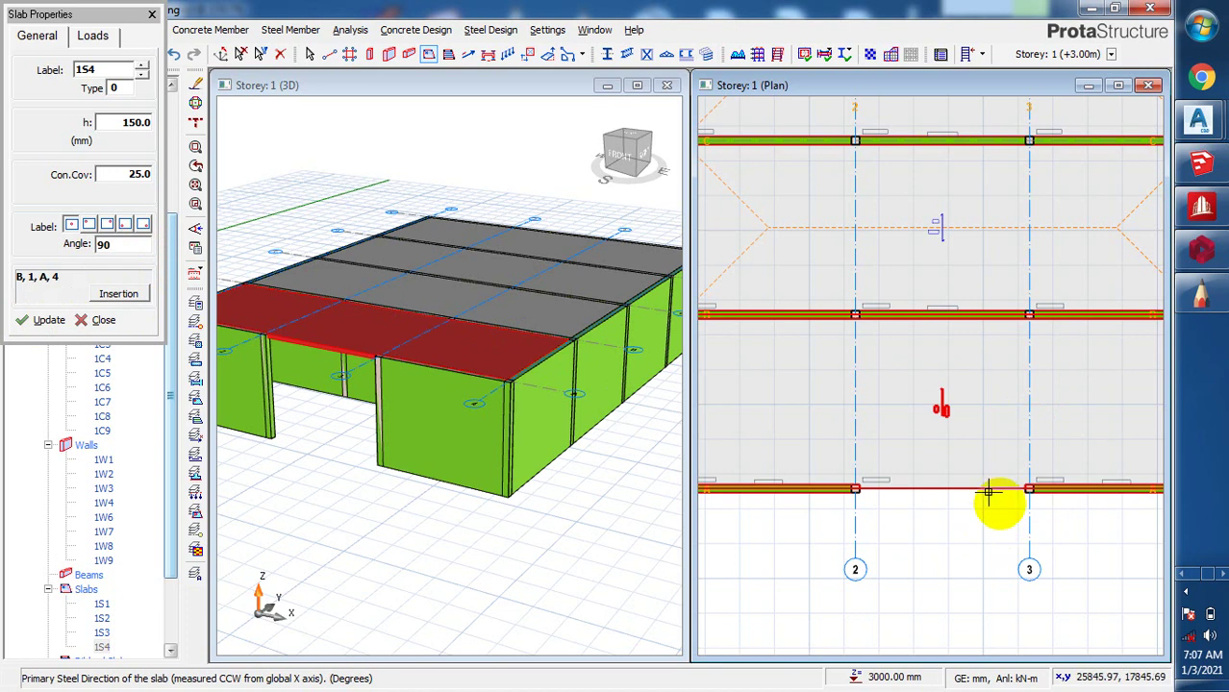
- Close the Slab Properties panel, leaving slabs 1S1–1S4 covering Storey 1
scroll(985, 452, down, 2)
scroll(990, 423, down, 2)
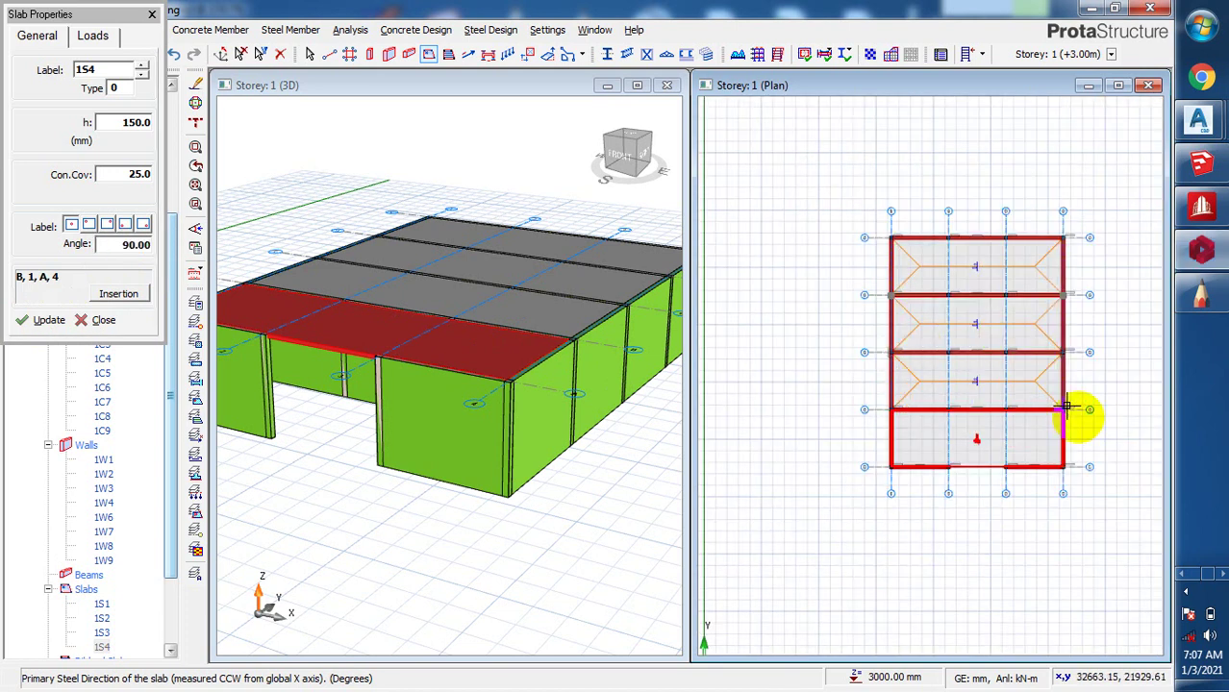
scroll(971, 370, up, 1)
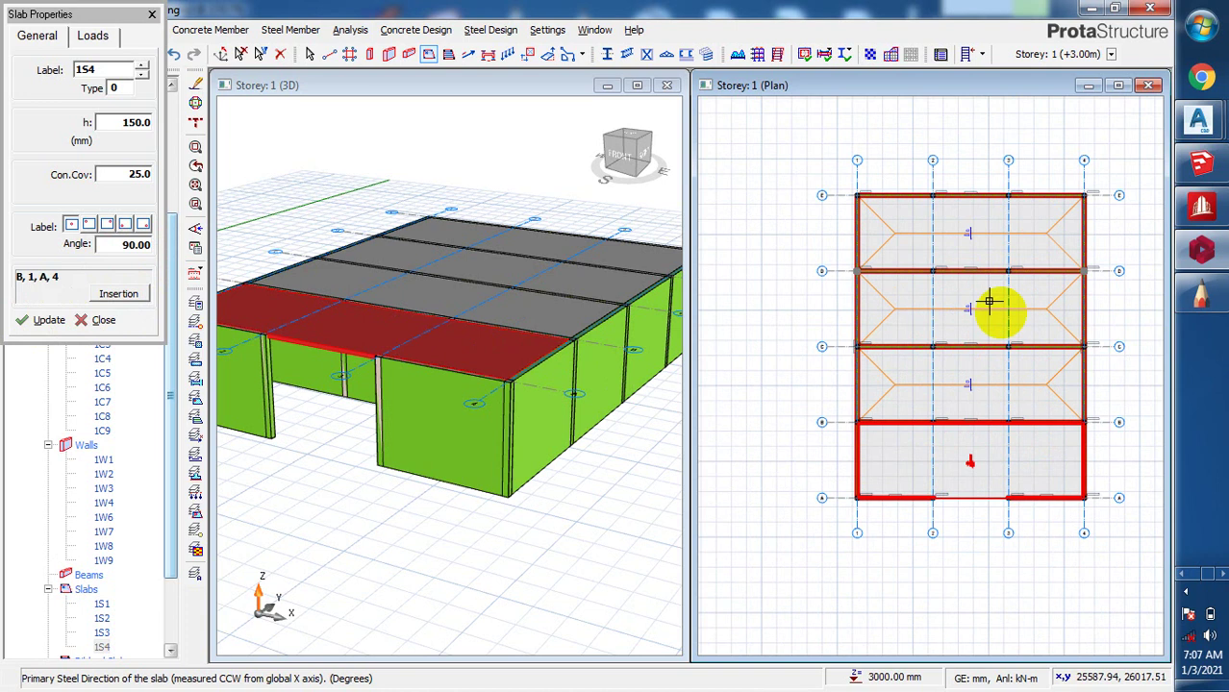
scroll(985, 308, up, 3)
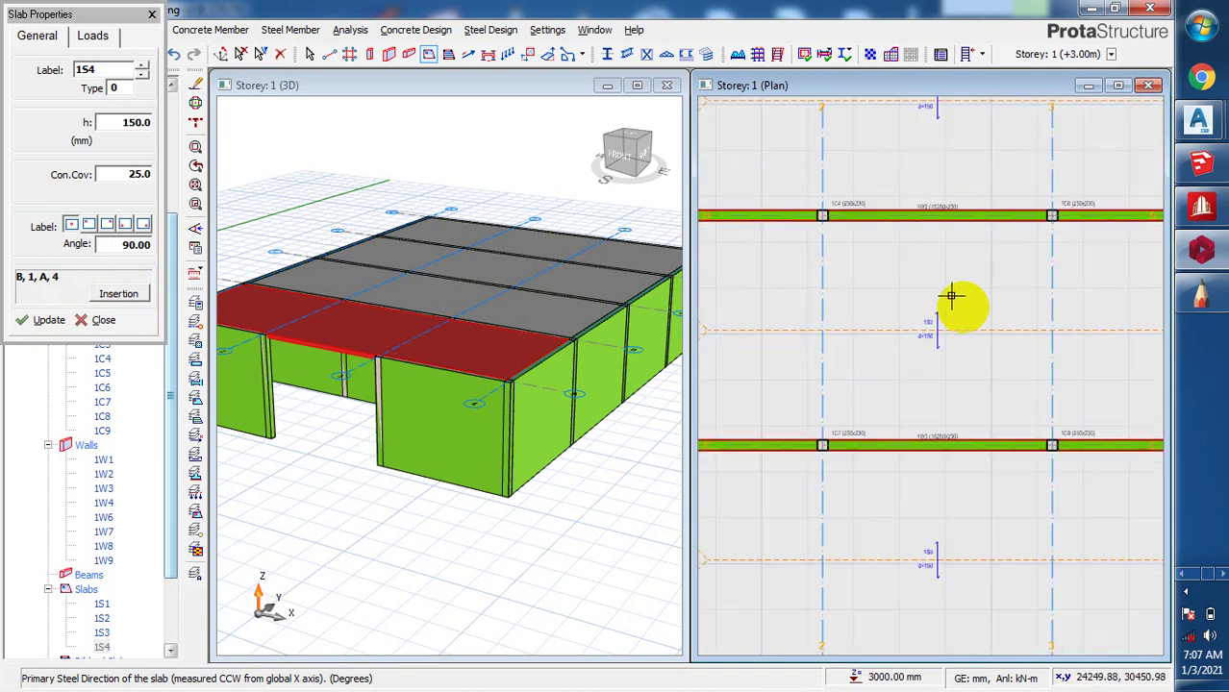
scroll(952, 303, down, 3)
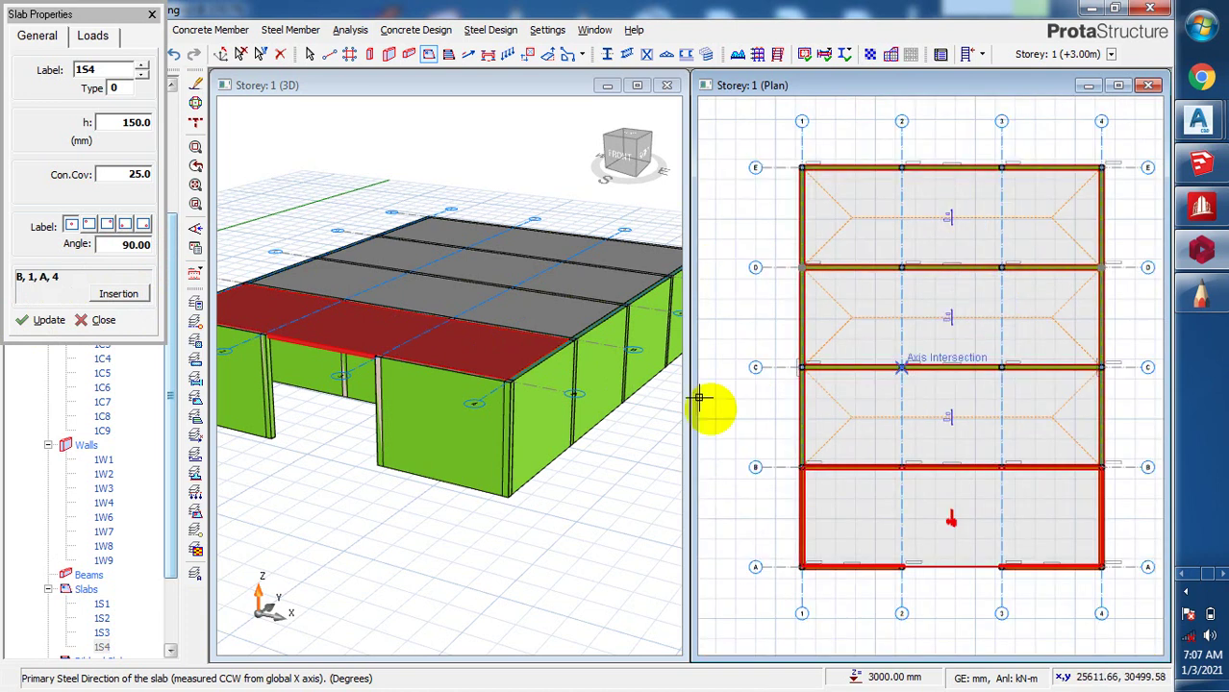
scroll(797, 325, down, 3)
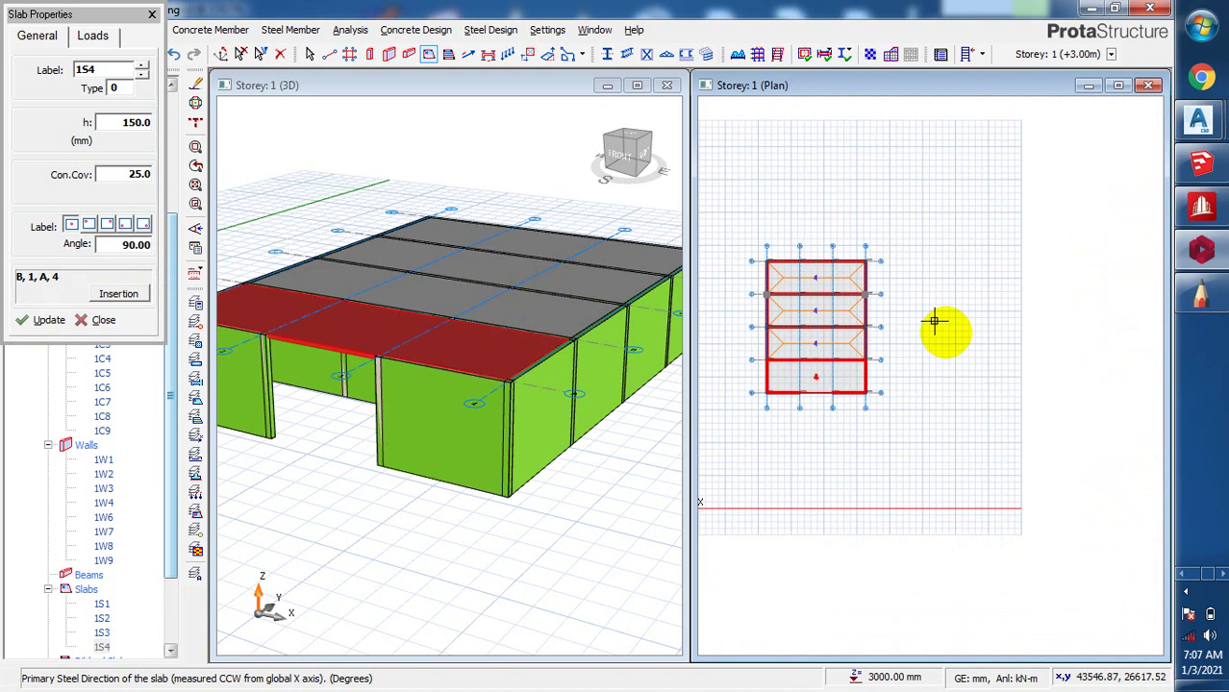
scroll(925, 315, up, 1)
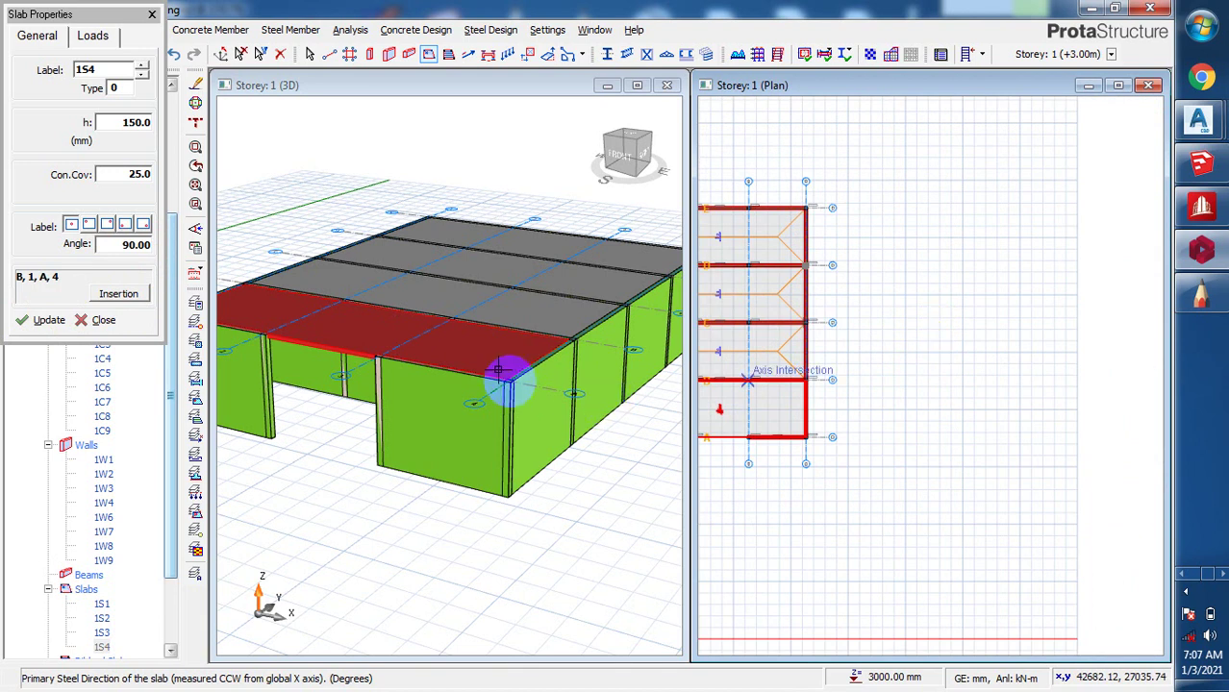
scroll(1008, 327, down, 2)
scroll(756, 241, up, 2)
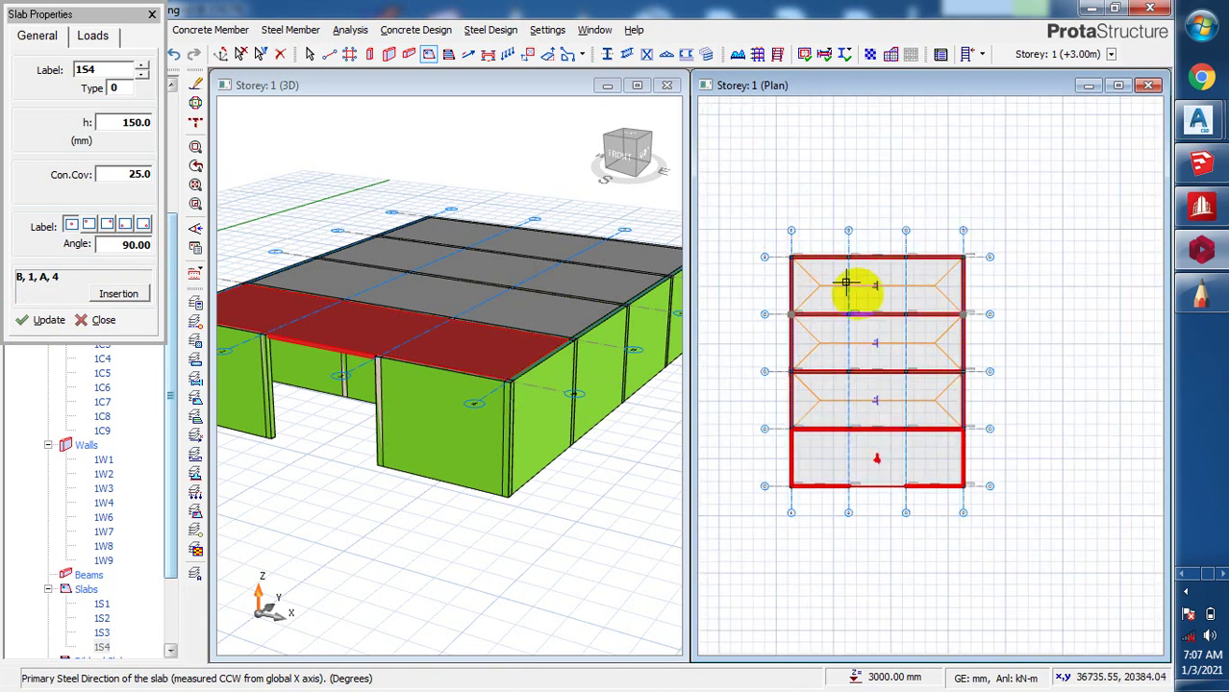
click(152, 15)
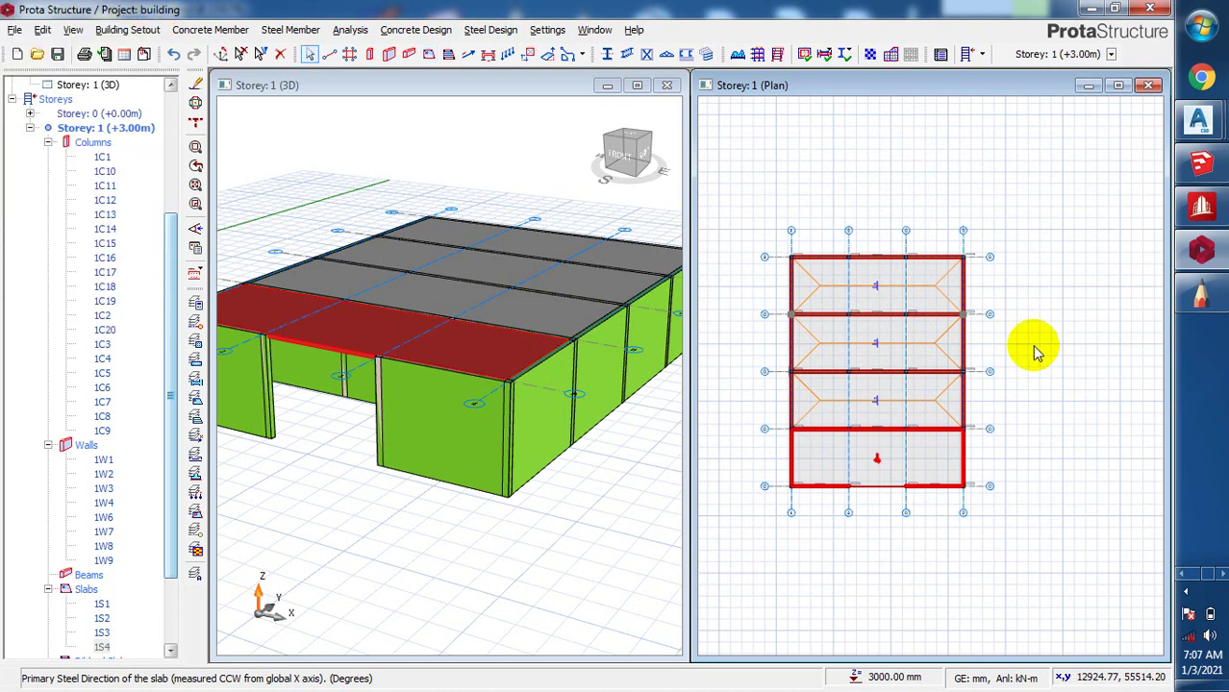
- Insert a storey so the building has 2 storeys in total, accepting the irreversible change
drag(922, 375, 782, 242)
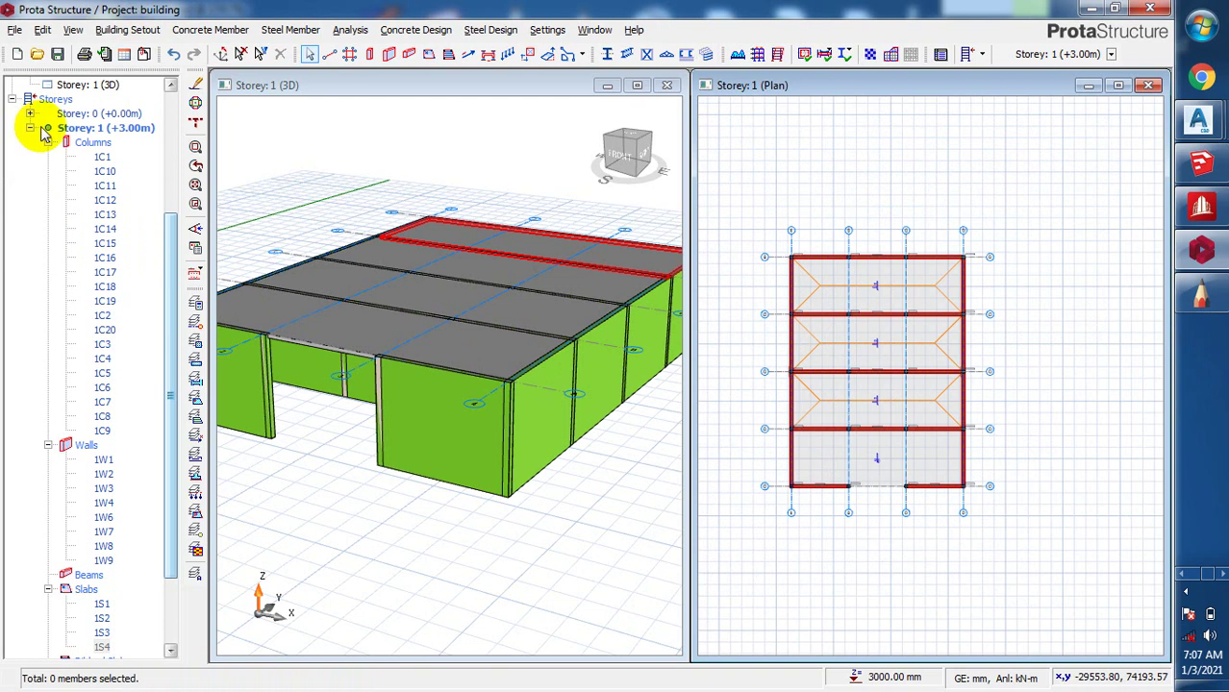
right_click(69, 135)
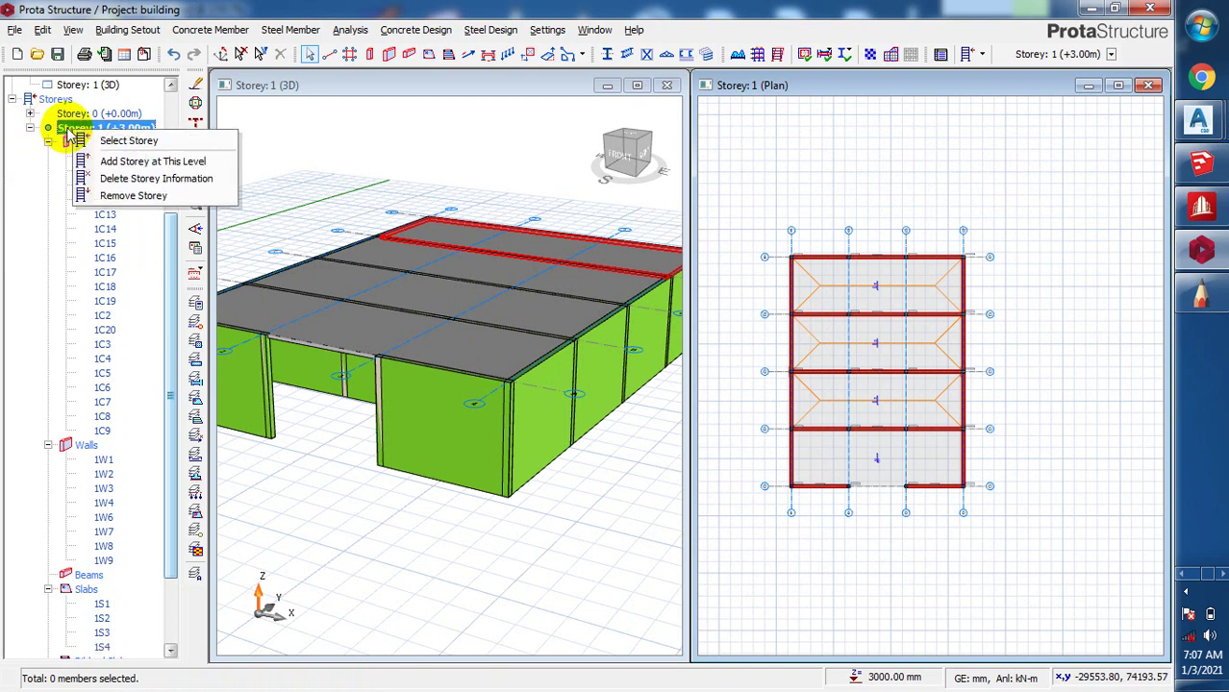
key(Escape)
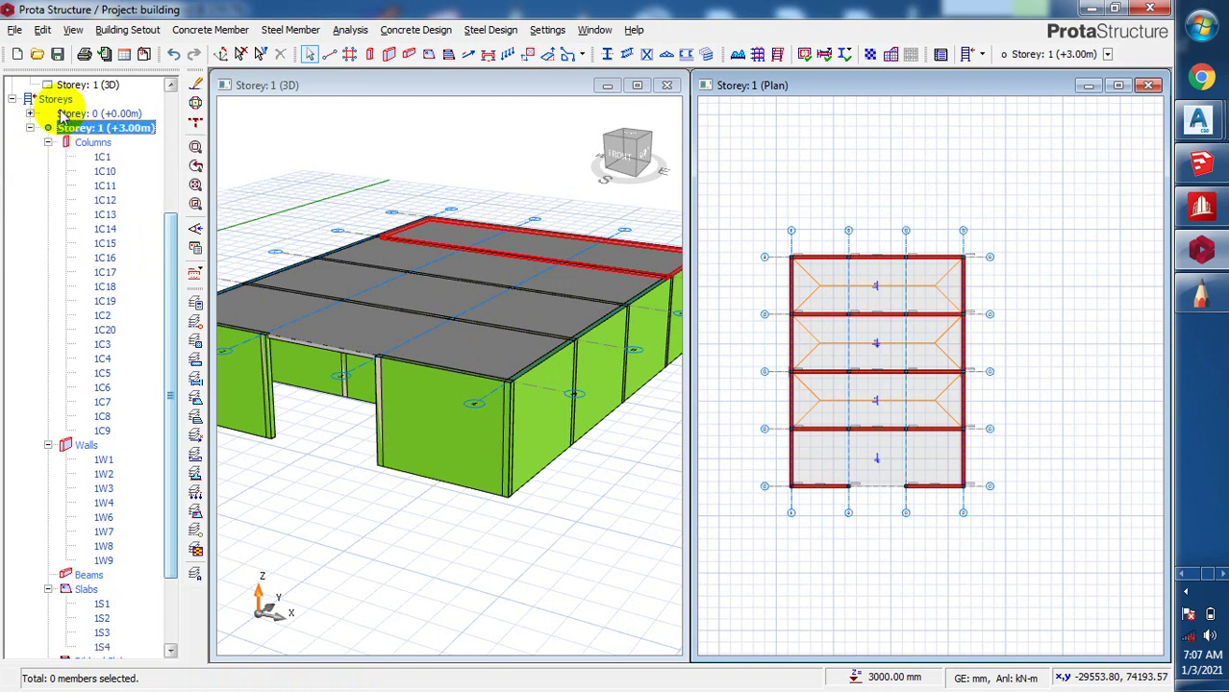
click(55, 100)
right_click(55, 100)
click(134, 135)
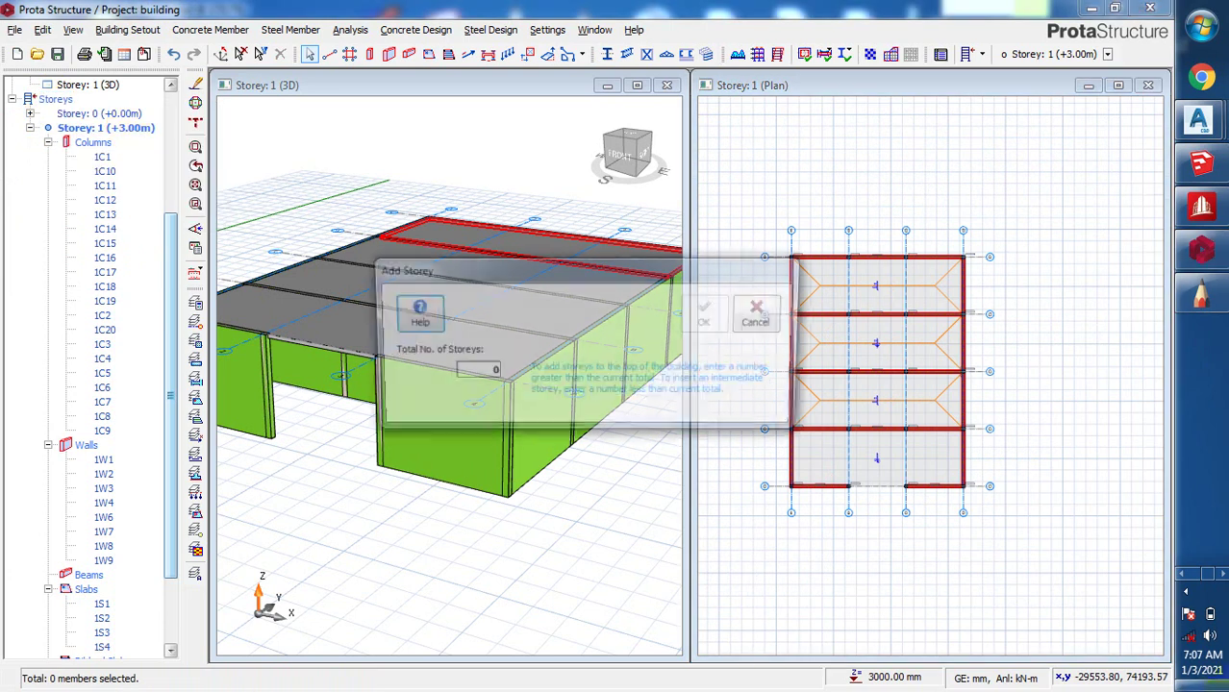
double_click(481, 371)
key(BackSpace)
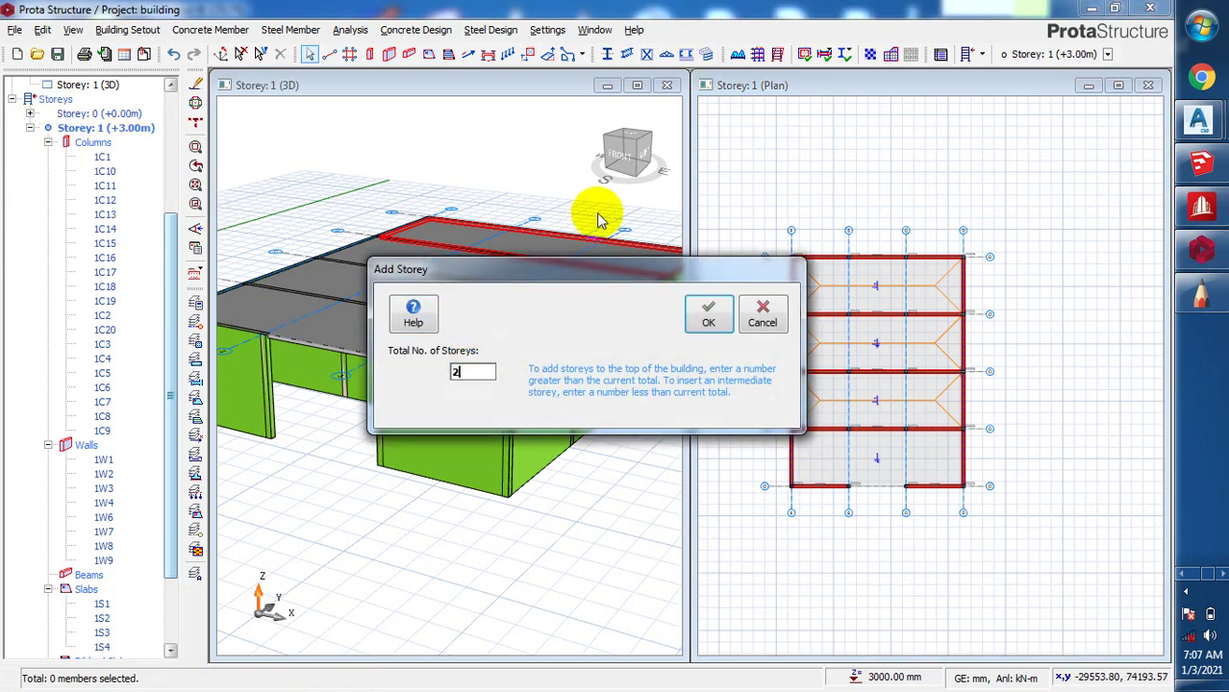
click(708, 313)
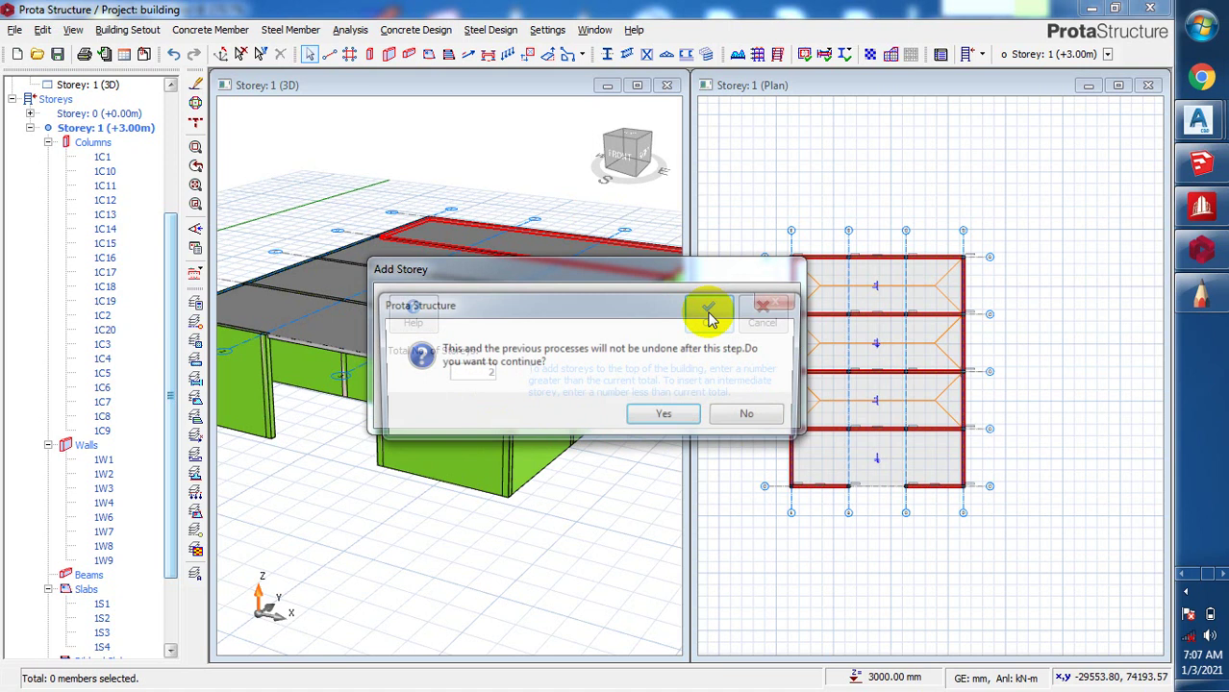
click(667, 413)
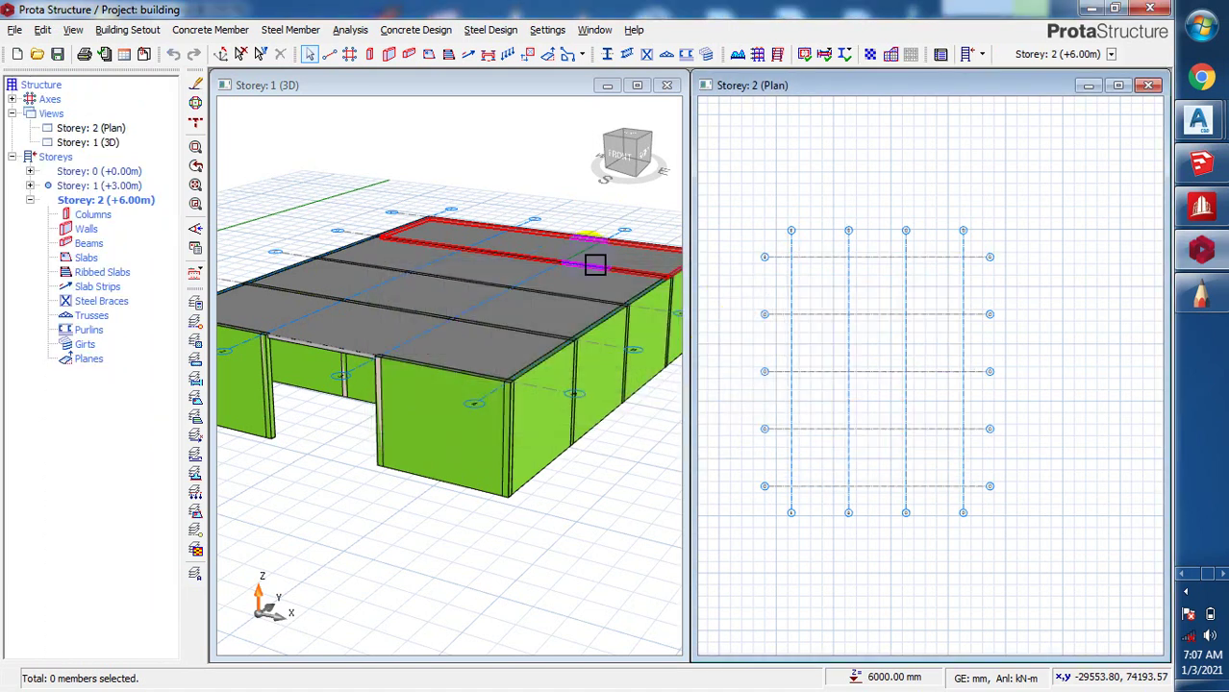
- Show the Storey 1 plan and window-select all its members
click(558, 180)
click(115, 186)
click(76, 185)
double_click(69, 185)
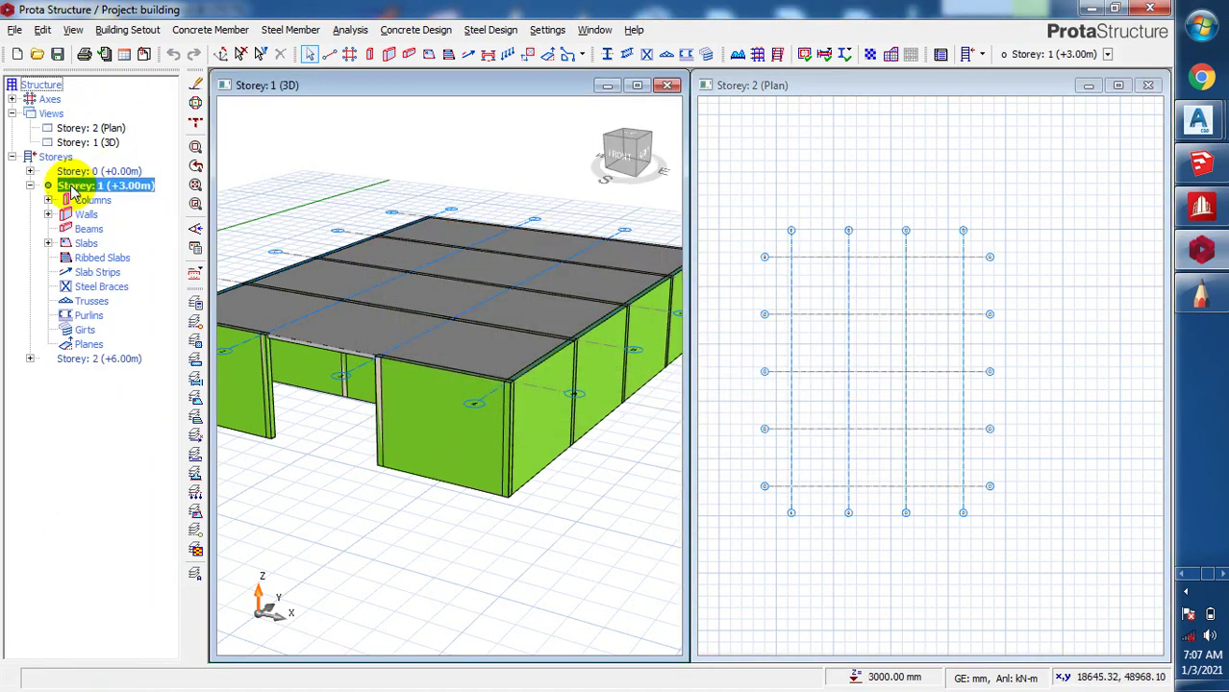
click(511, 283)
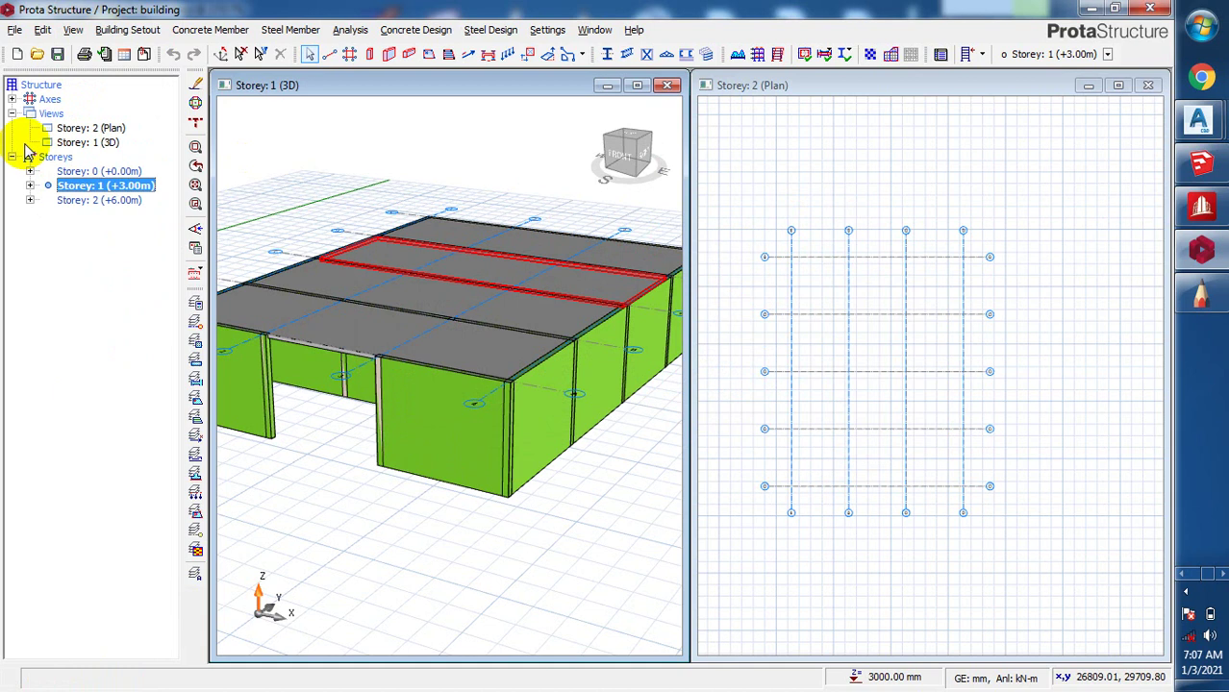
double_click(91, 186)
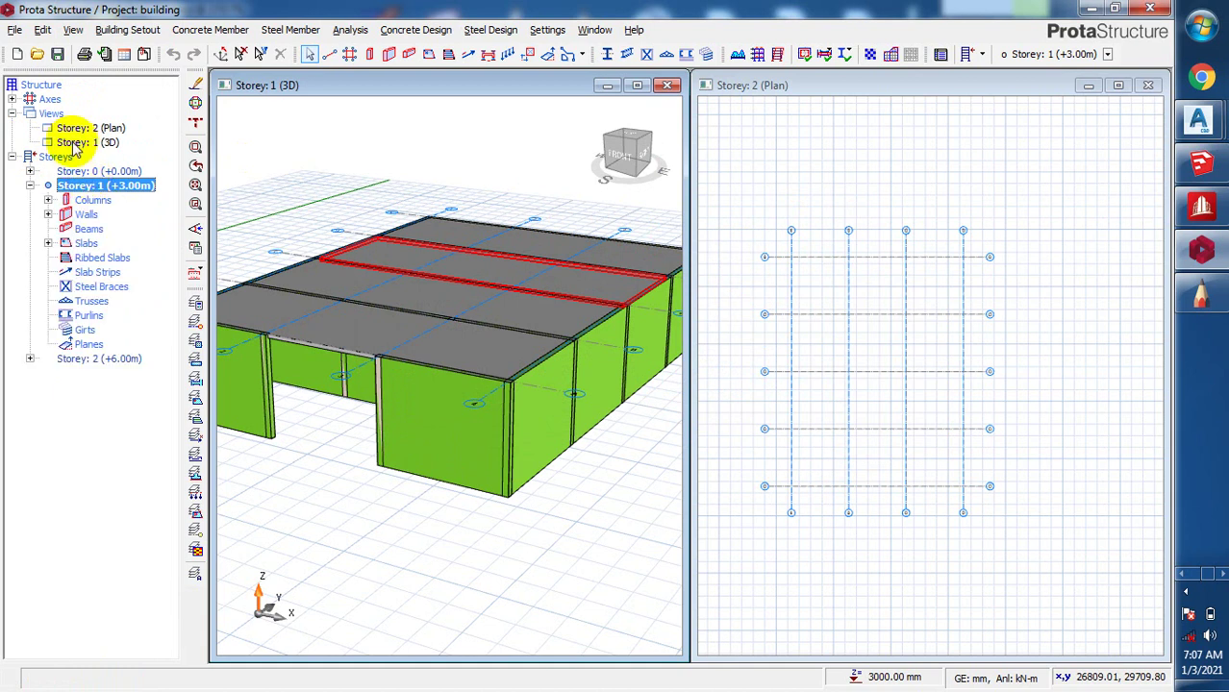
click(74, 144)
double_click(93, 186)
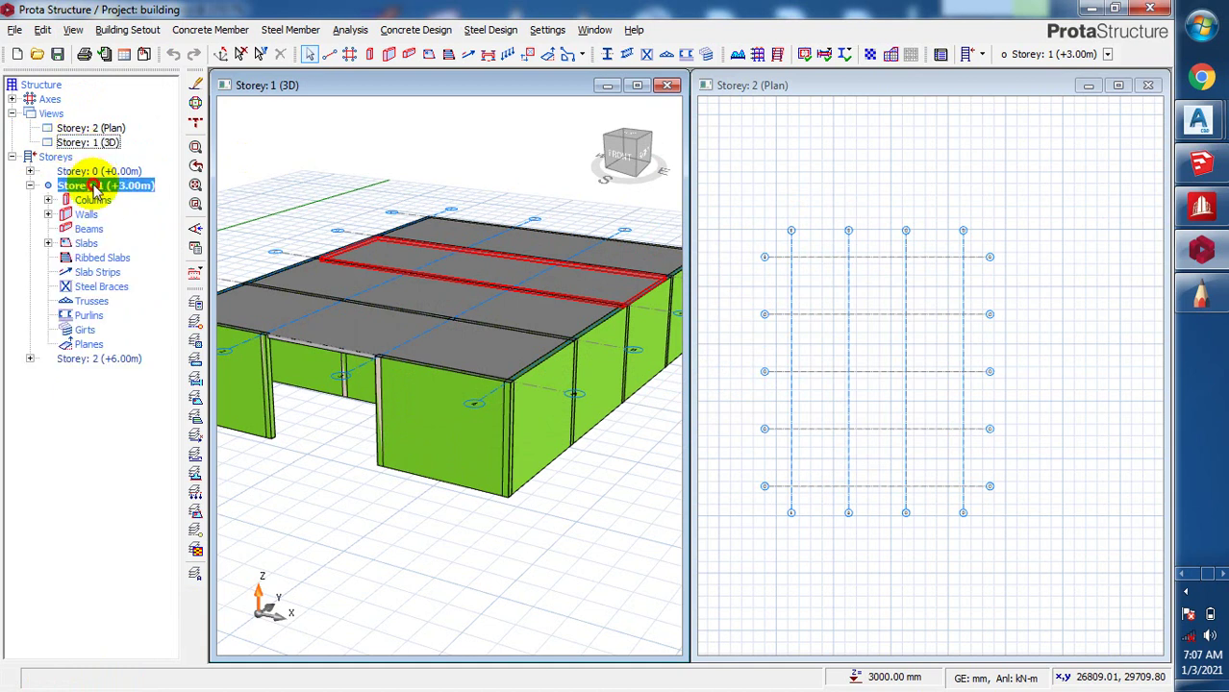
key(Page_Up)
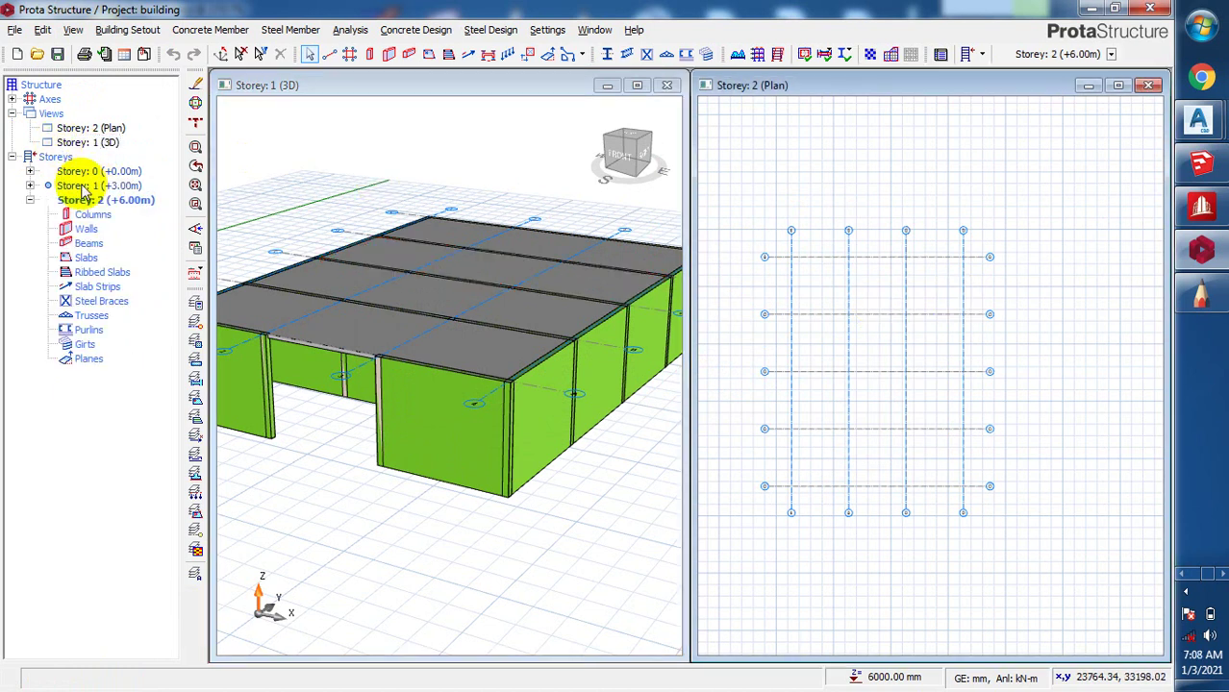
double_click(81, 185)
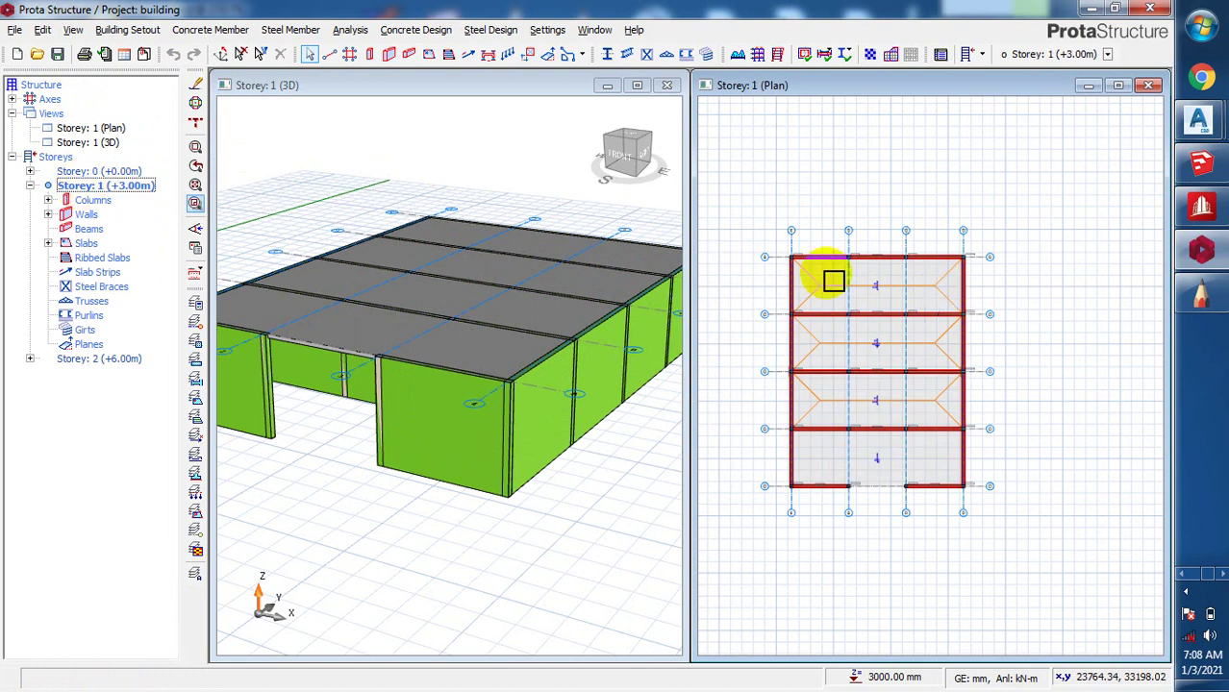
drag(969, 457, 977, 508)
- Generate the selected Storey 1 members onto Storey 2 (+6.00m)
right_click(980, 341)
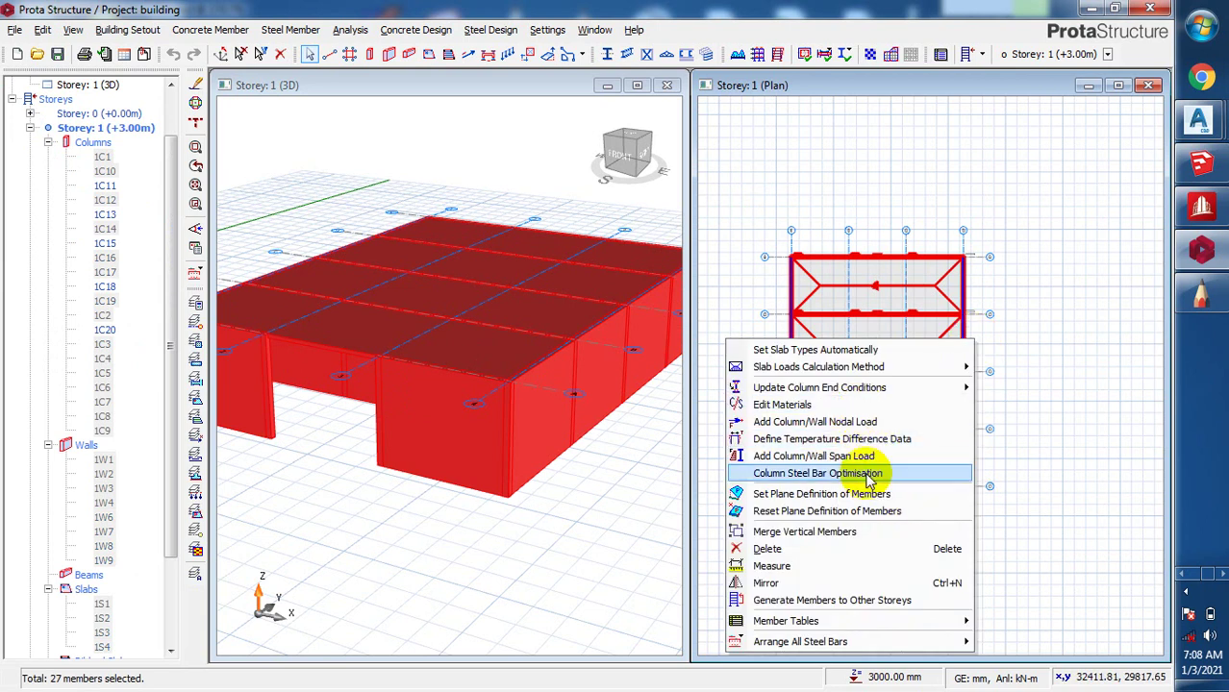
click(865, 601)
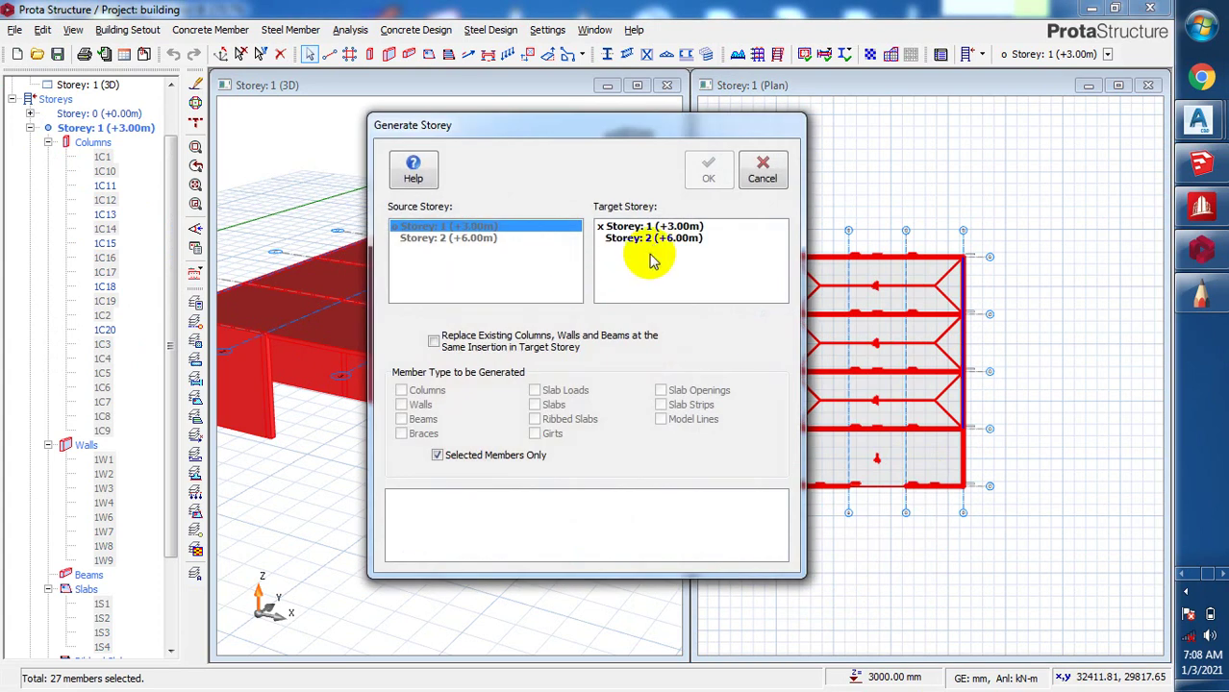
click(651, 240)
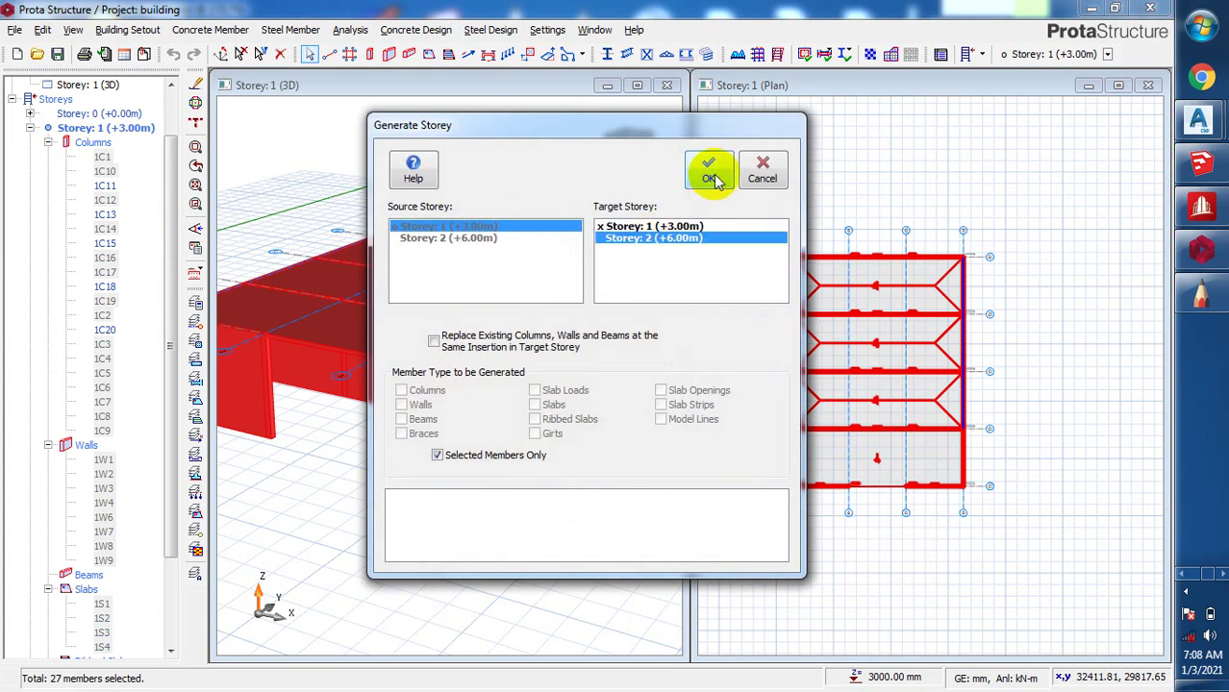
click(711, 179)
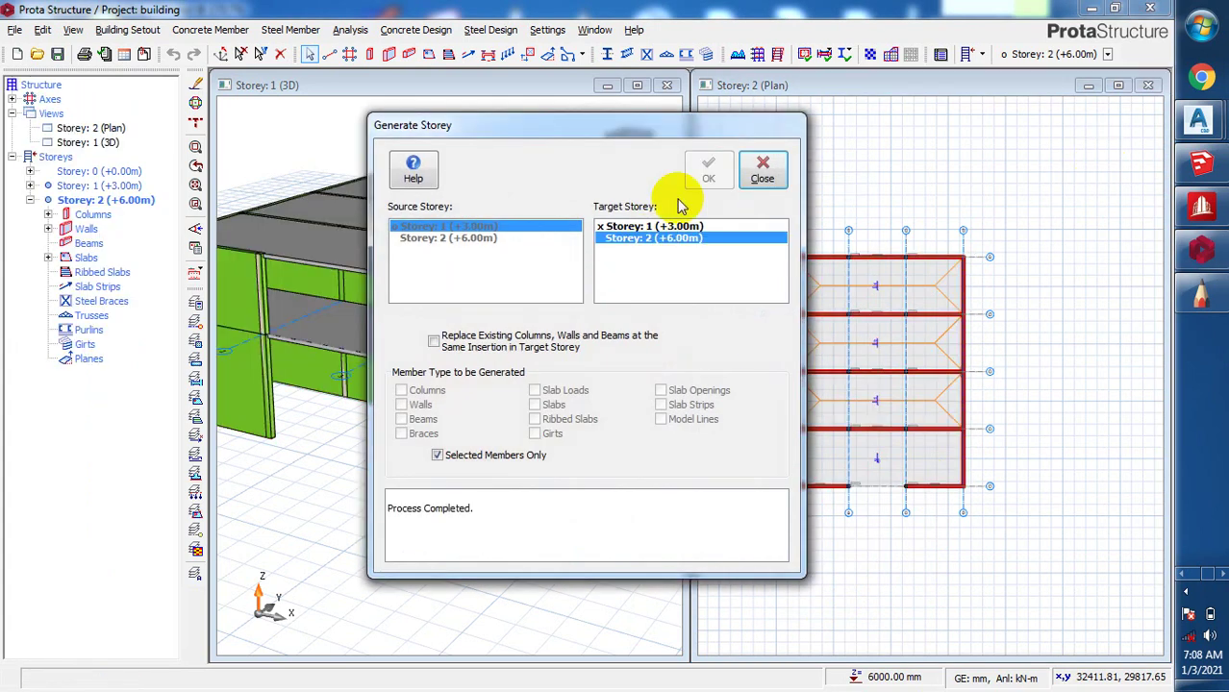
click(762, 178)
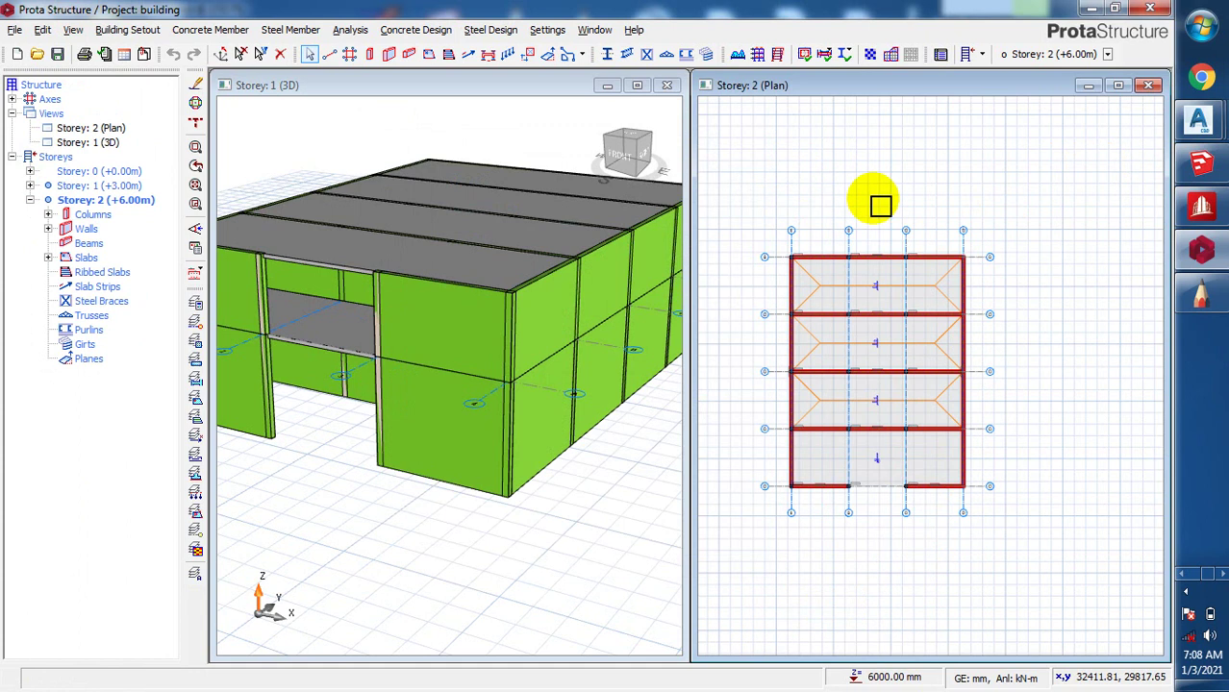
- In the 3D view, select Storey 1's lower front wall instead of side wall 1W7
scroll(995, 191, down, 2)
scroll(952, 205, up, 2)
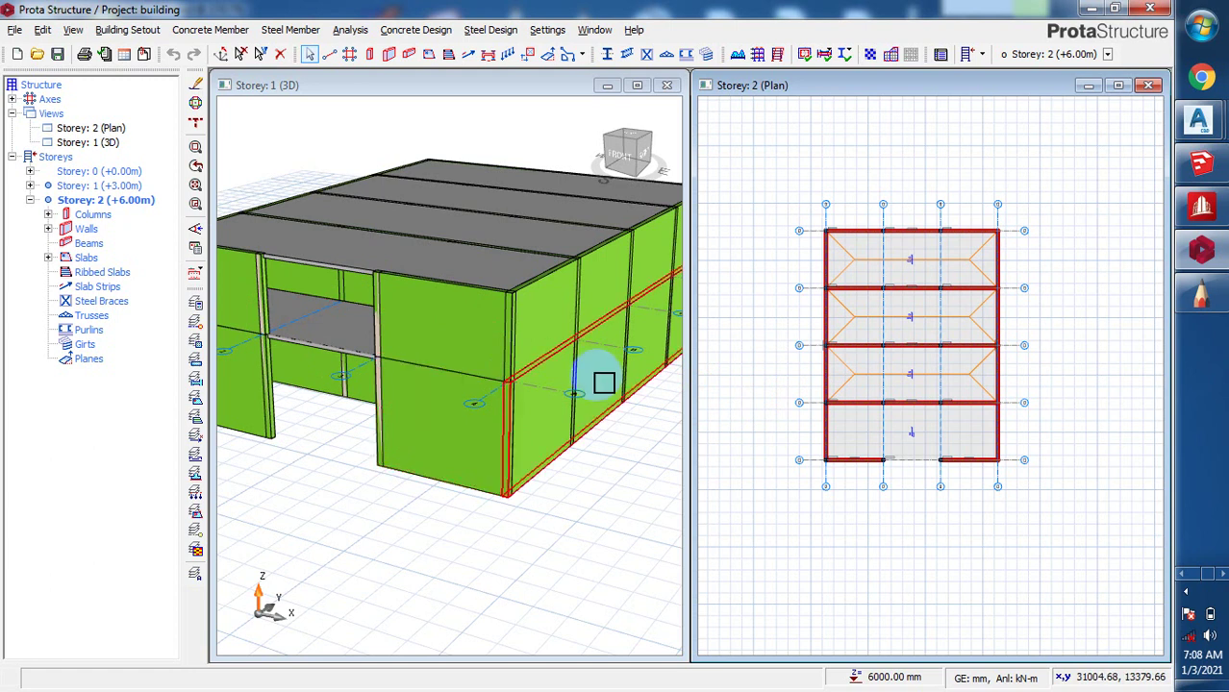
click(551, 419)
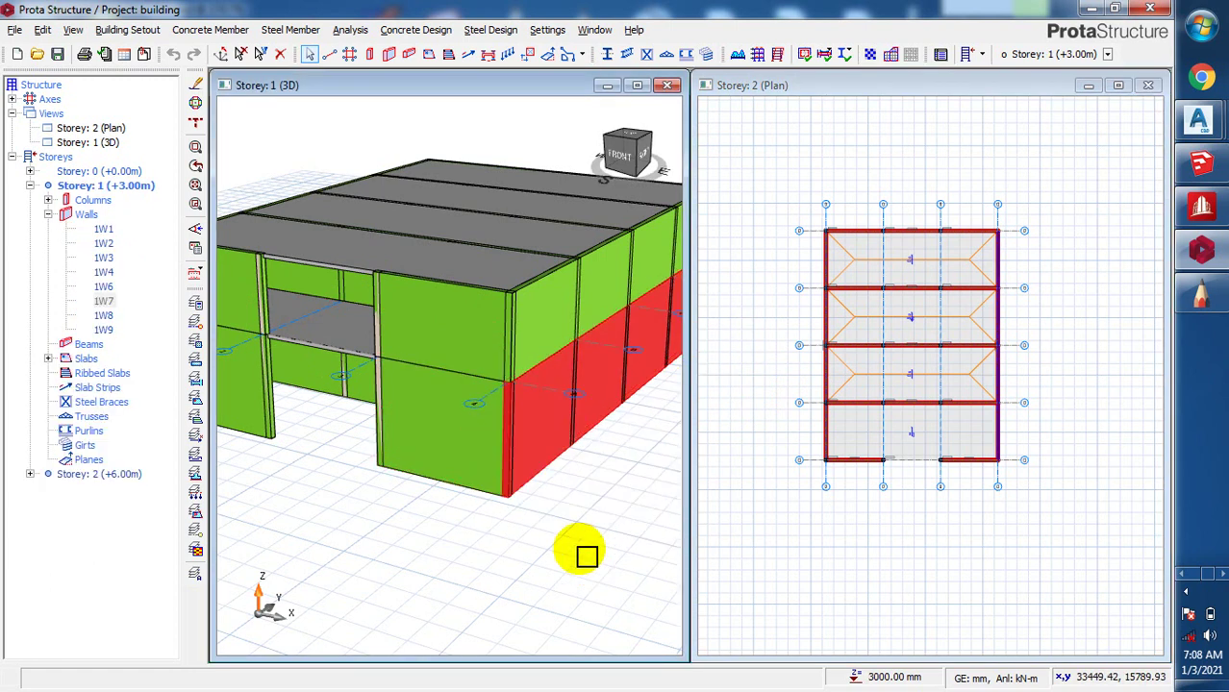
click(596, 463)
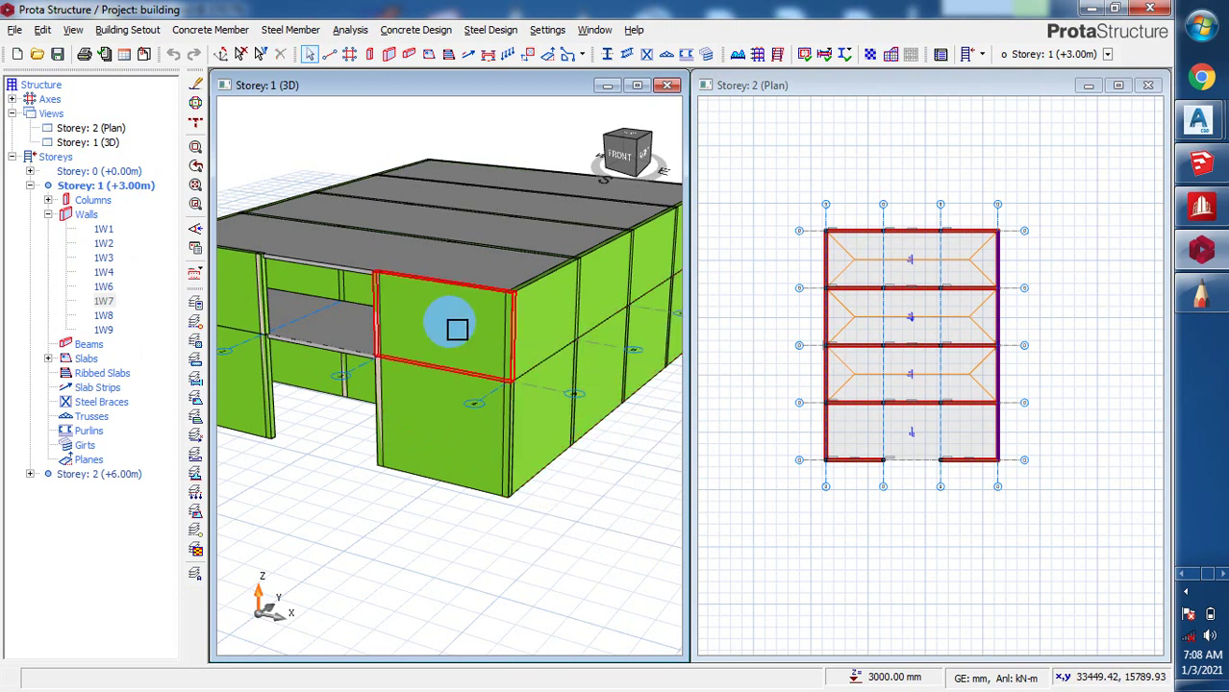
click(399, 453)
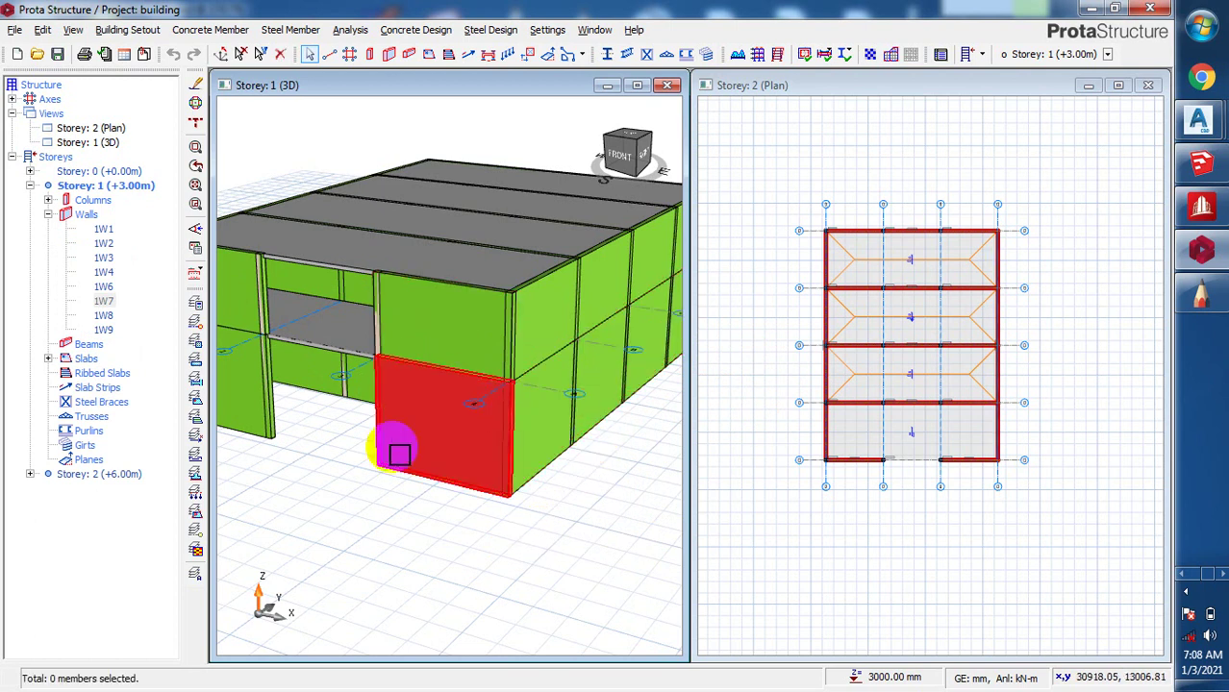
- Add a new opening to the front wall in the Wall Opening Editor
right_click(455, 420)
scroll(500, 348, down, 3)
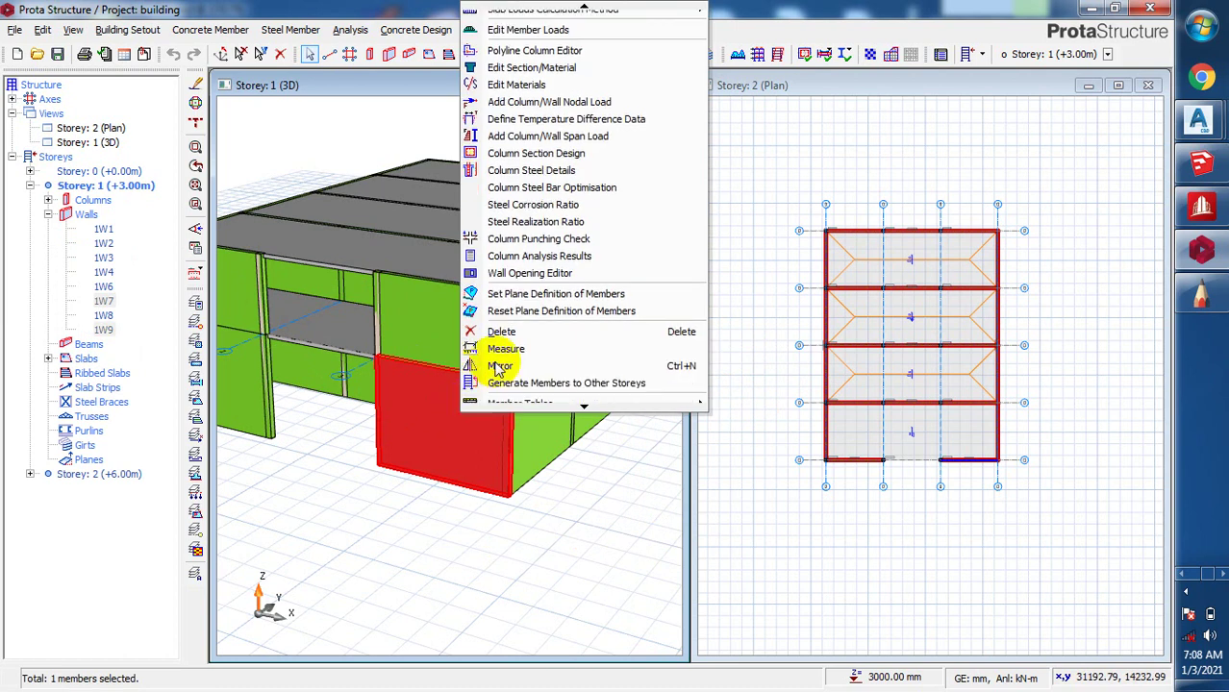
mouse_move(563, 387)
scroll(589, 411, down, 1)
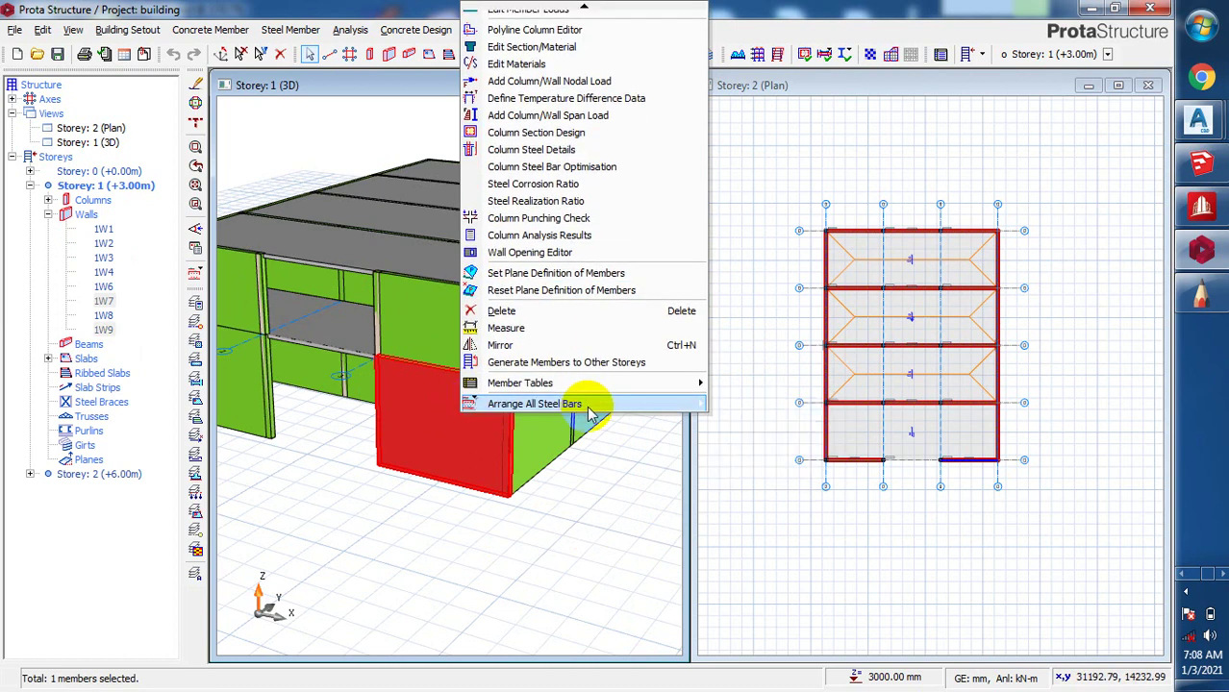
mouse_move(592, 411)
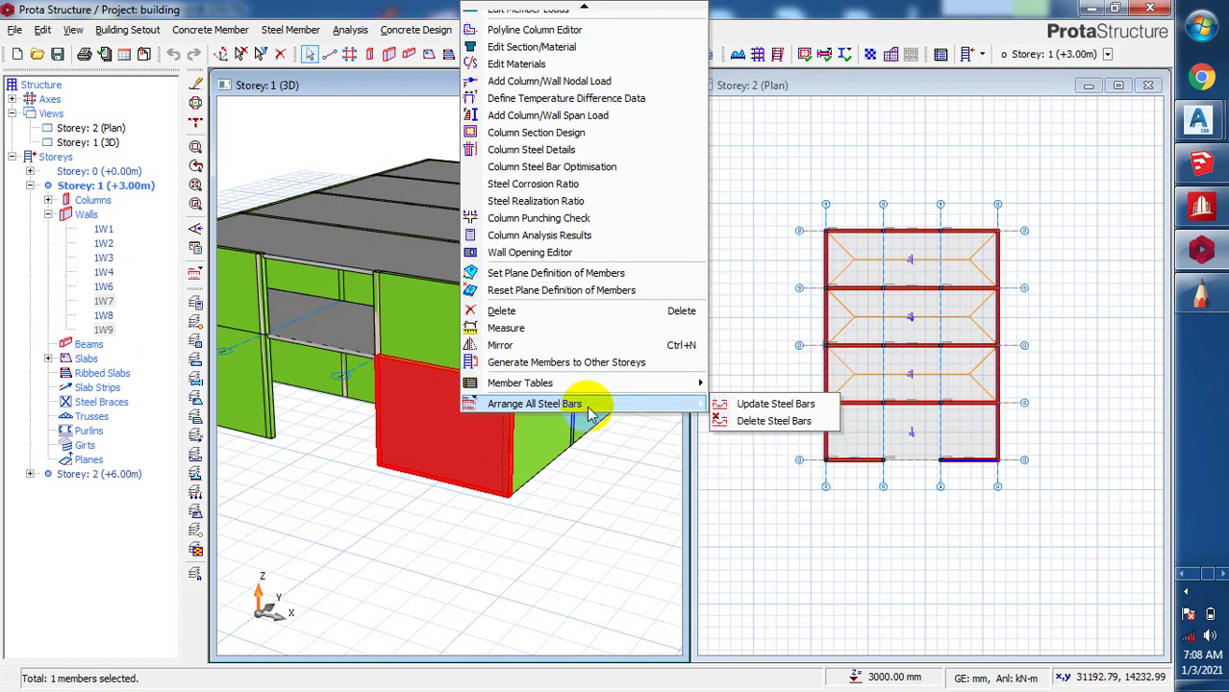
click(594, 256)
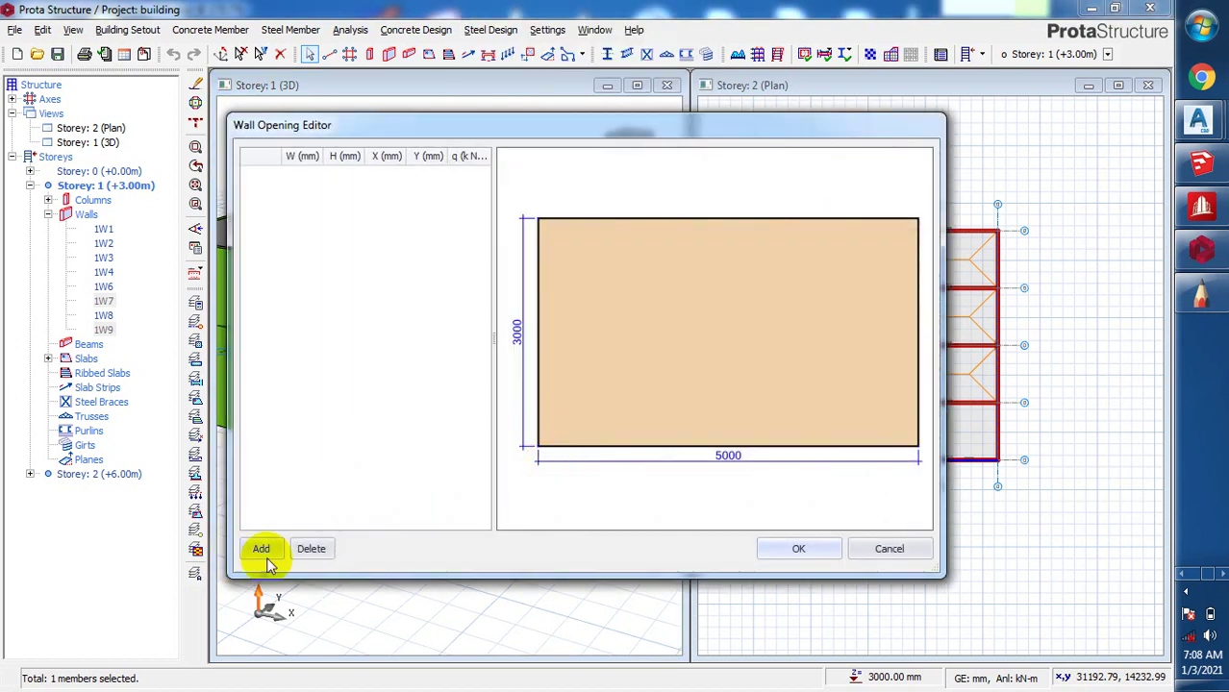
click(262, 549)
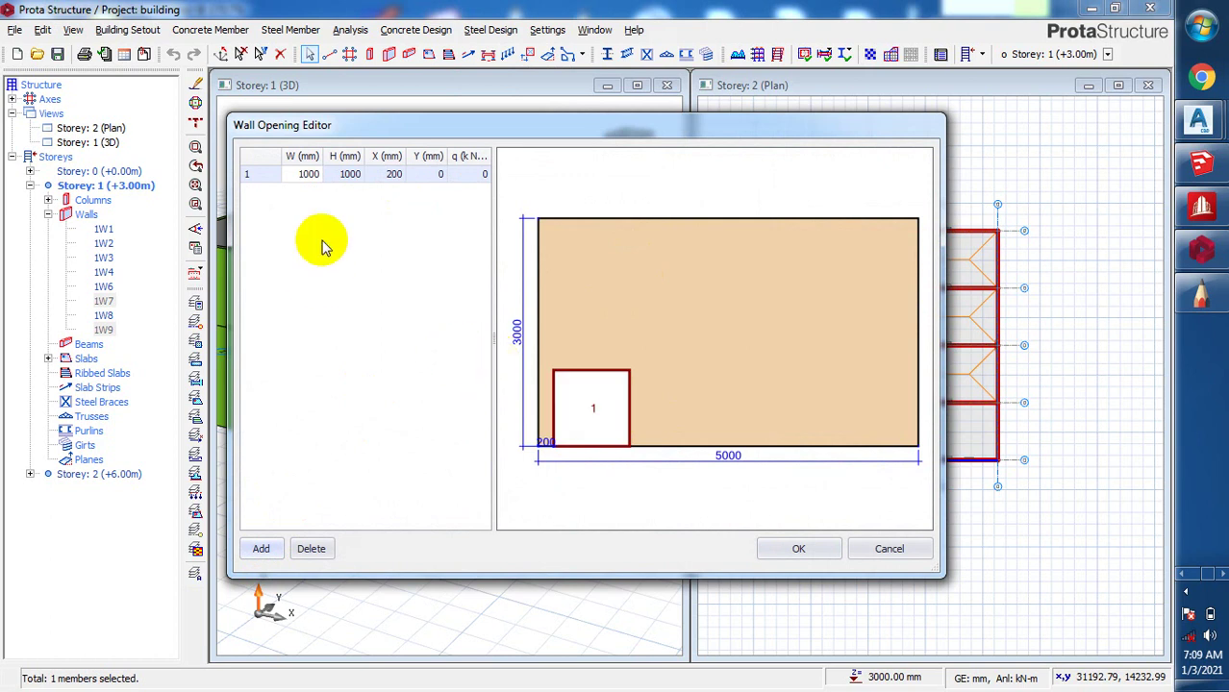
- Make opening 1 1200 mm wide and 1200 mm high
click(315, 177)
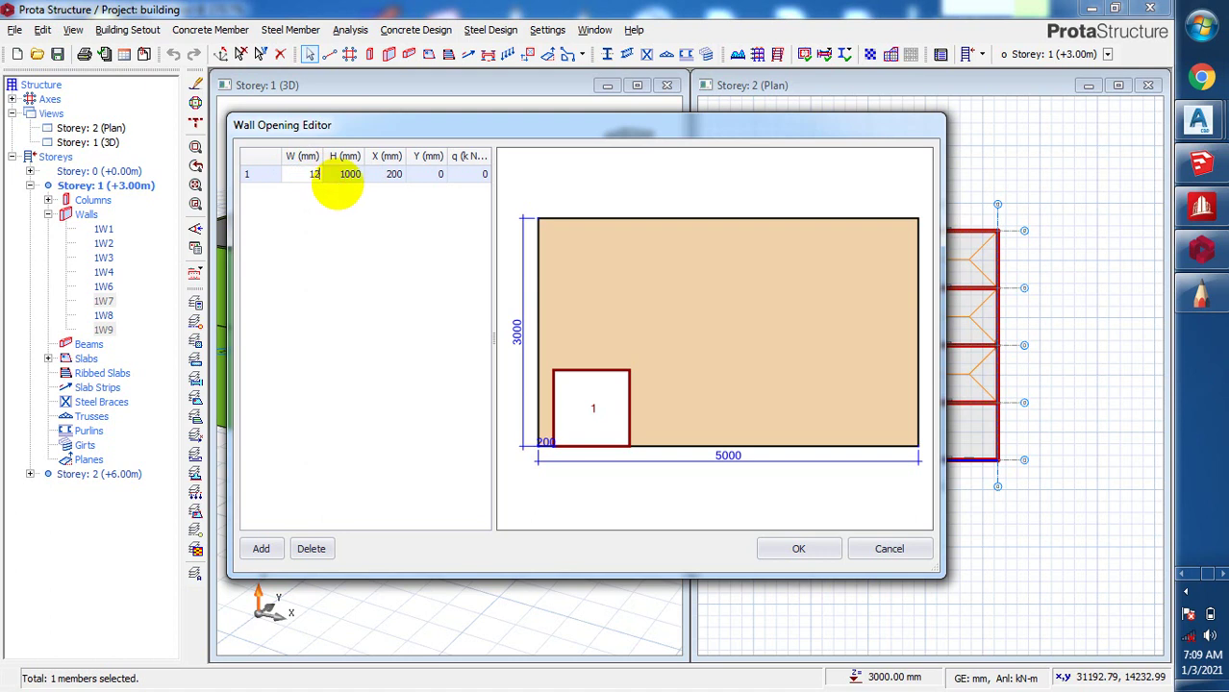
key(Tab)
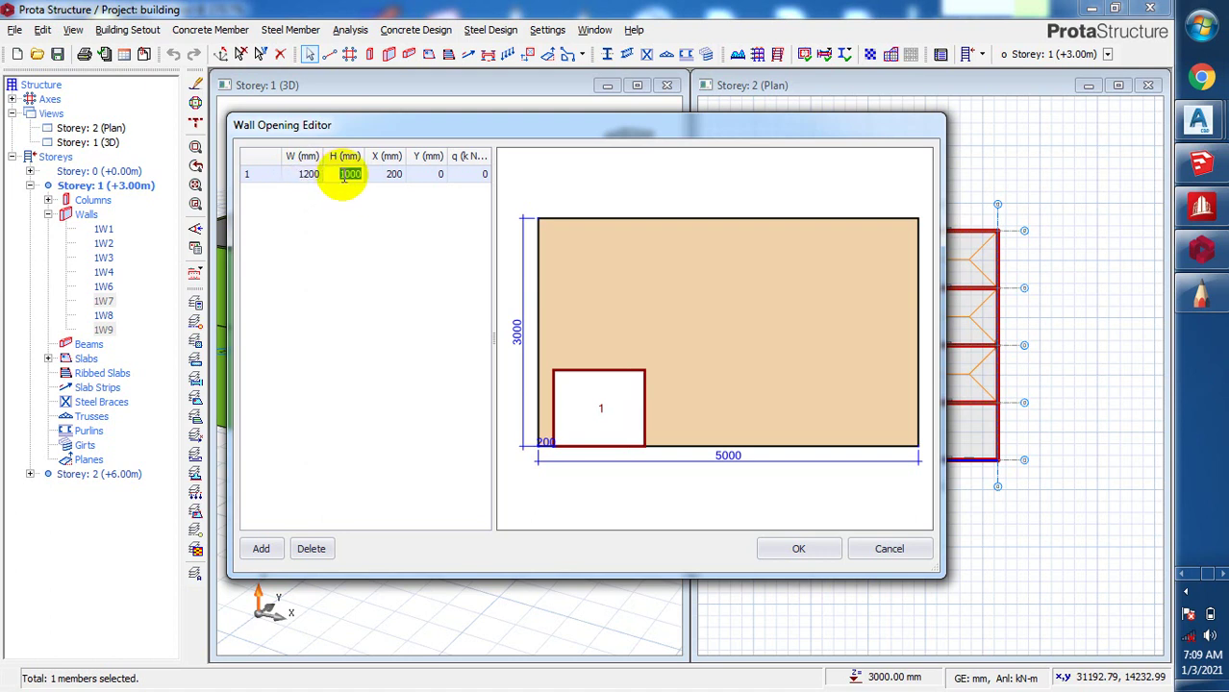
text(1200)
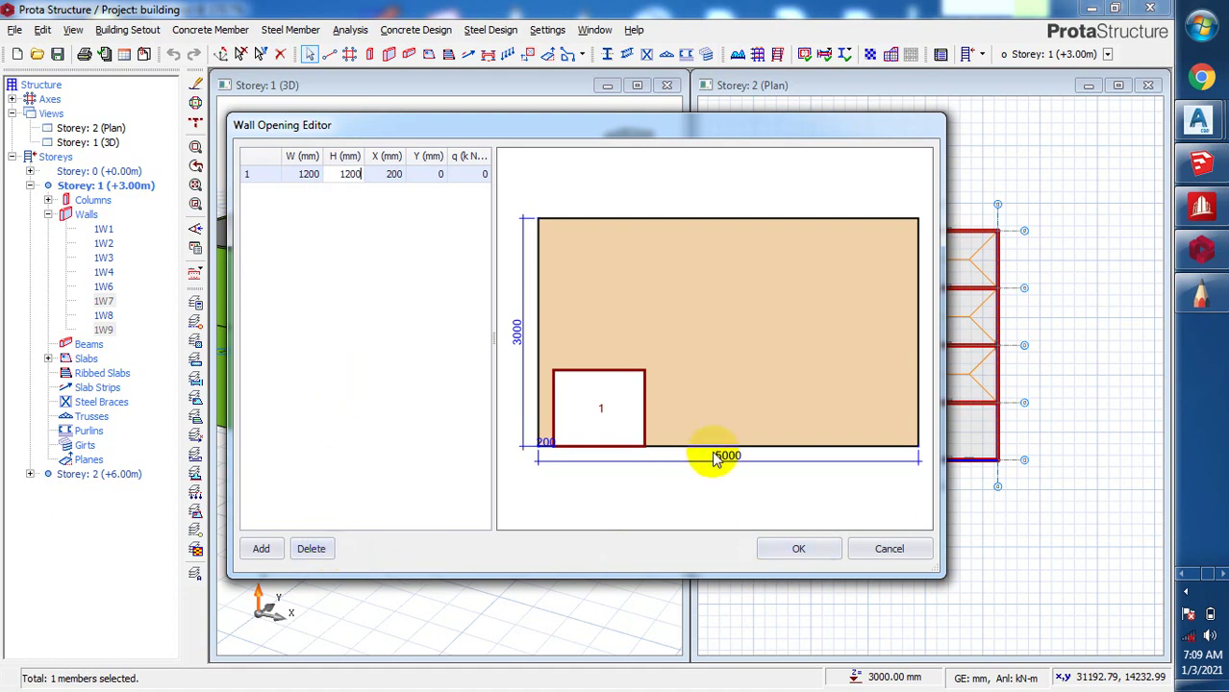
click(572, 453)
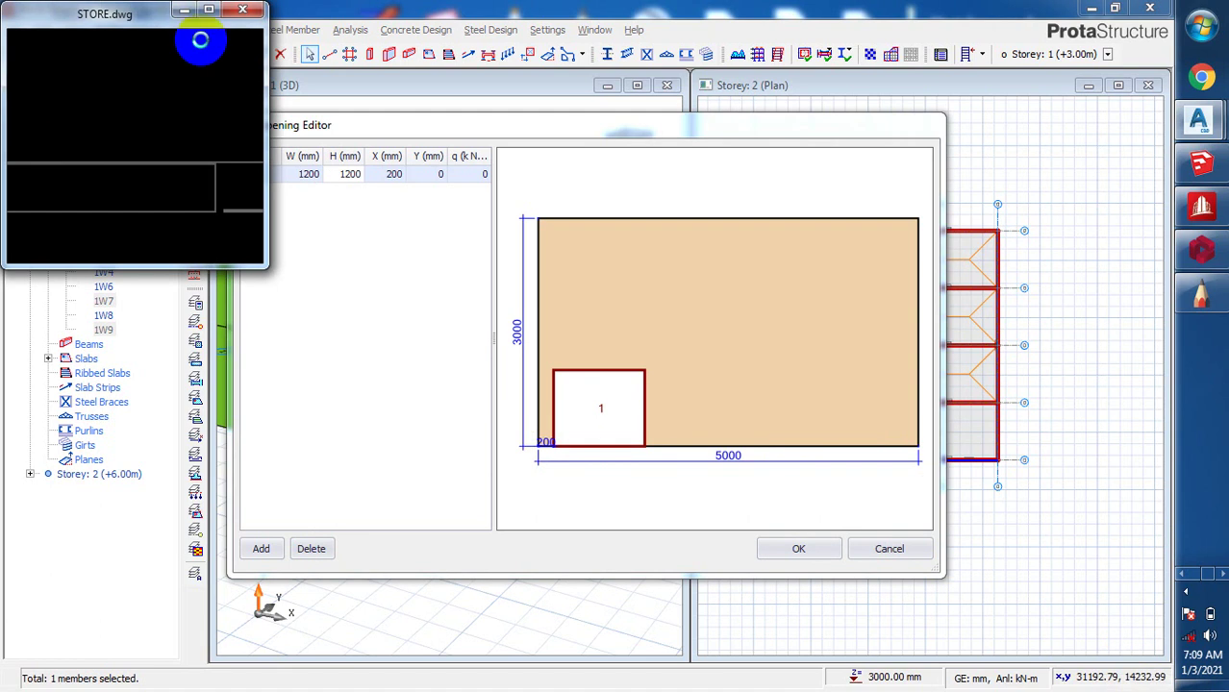
- Launch Calculator and compute 3800 ÷ 2 = 1900
click(1213, 29)
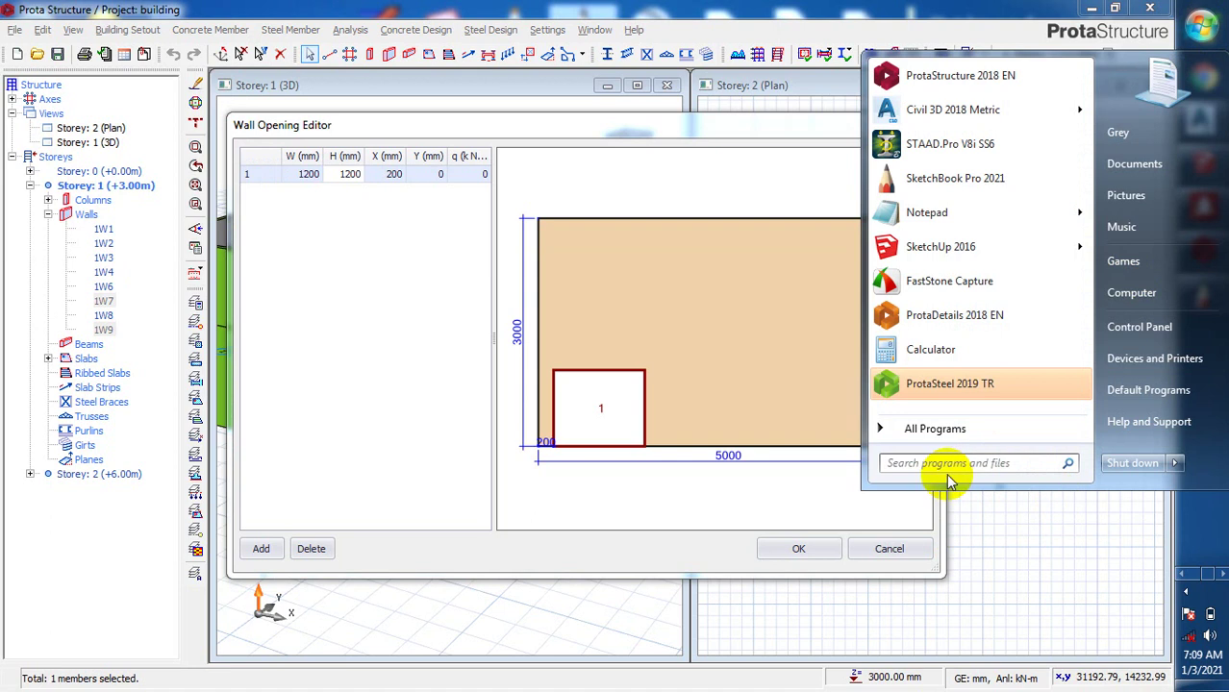
text(cal)
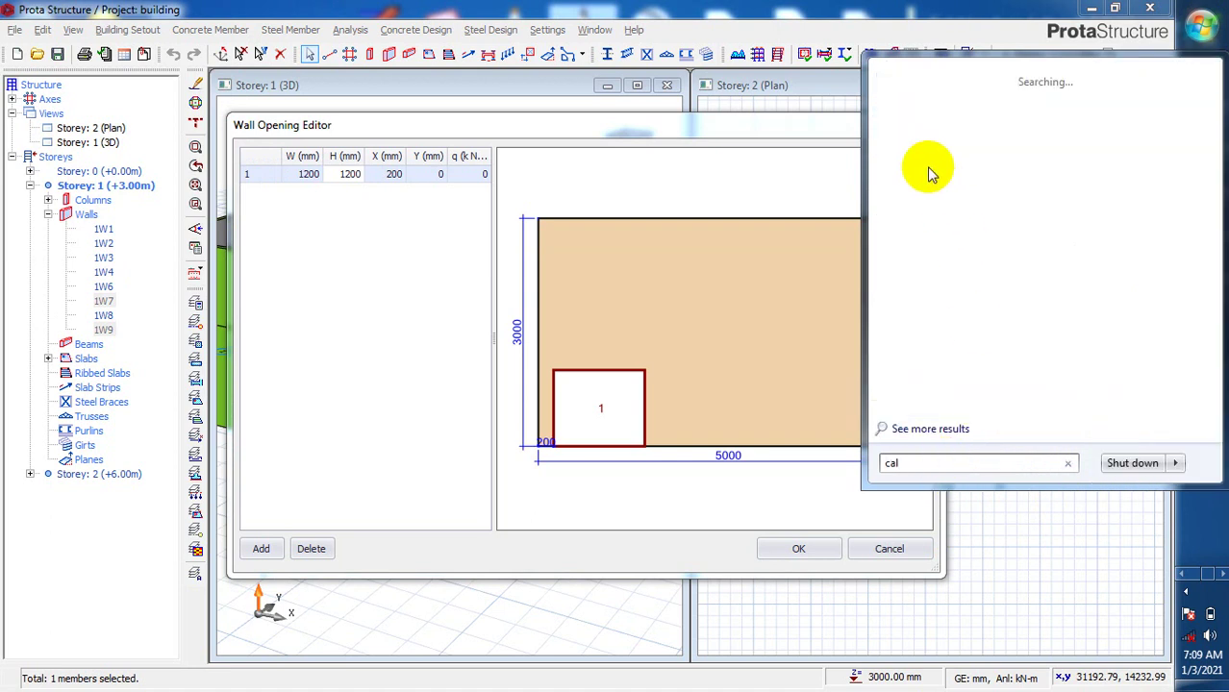
click(929, 104)
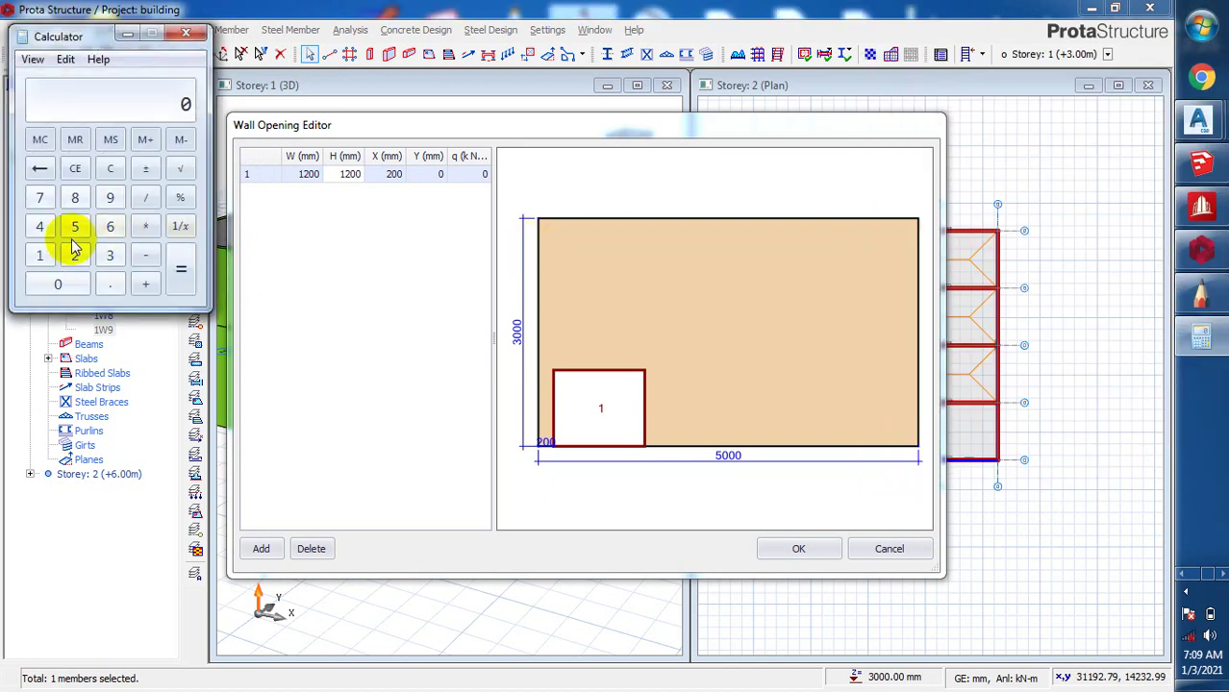
click(110, 258)
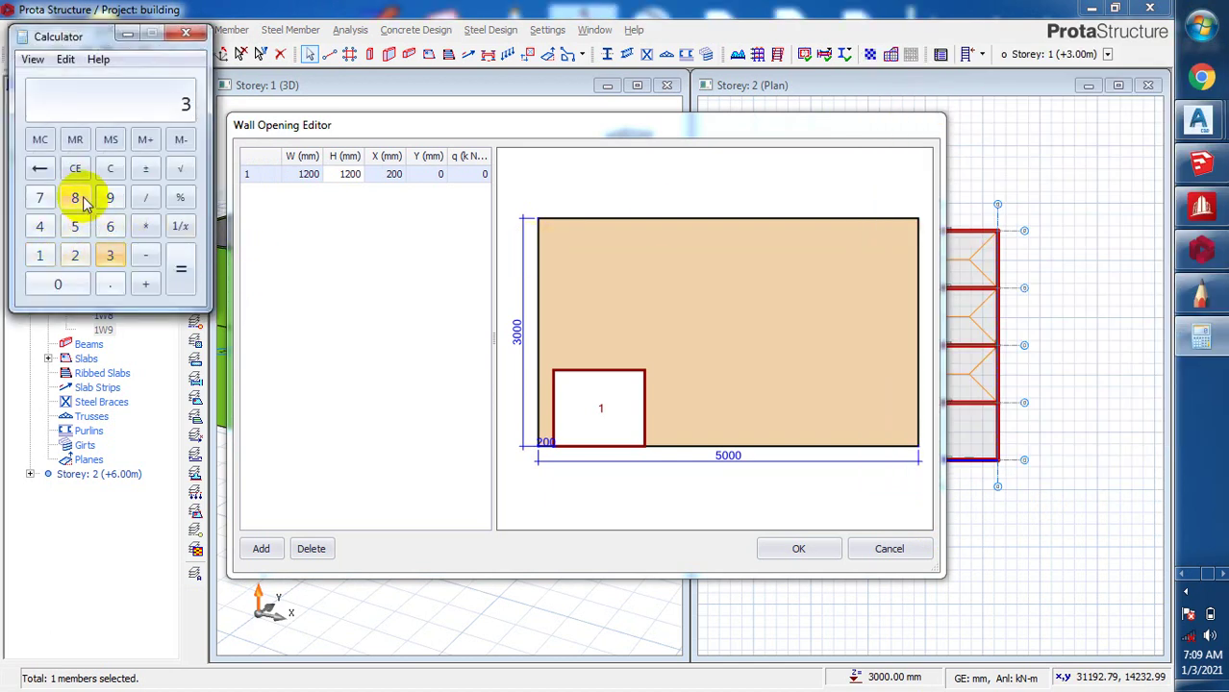
click(76, 197)
click(68, 282)
click(50, 283)
click(149, 199)
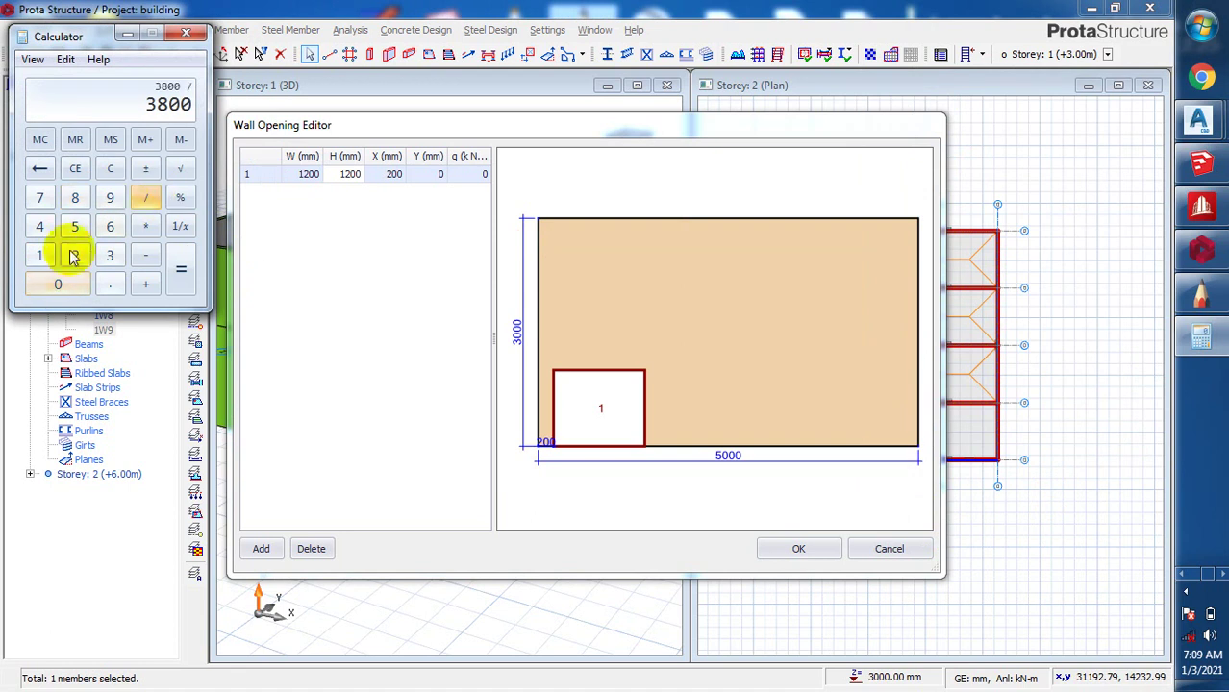
click(75, 258)
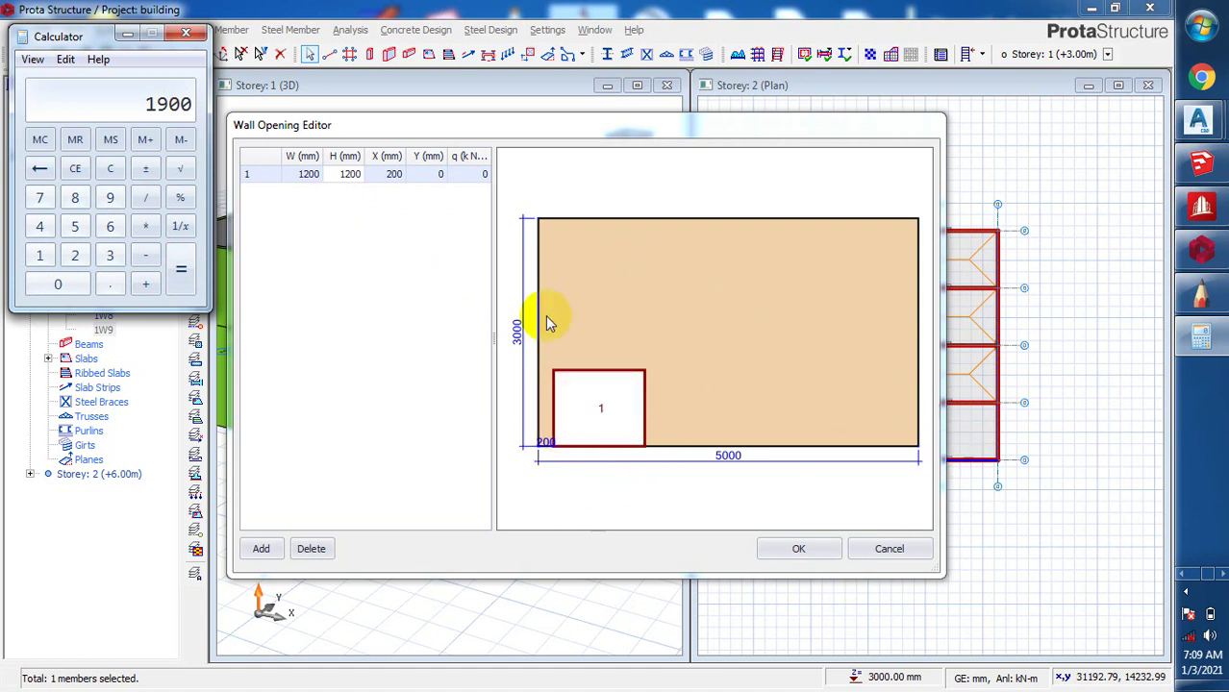
click(375, 174)
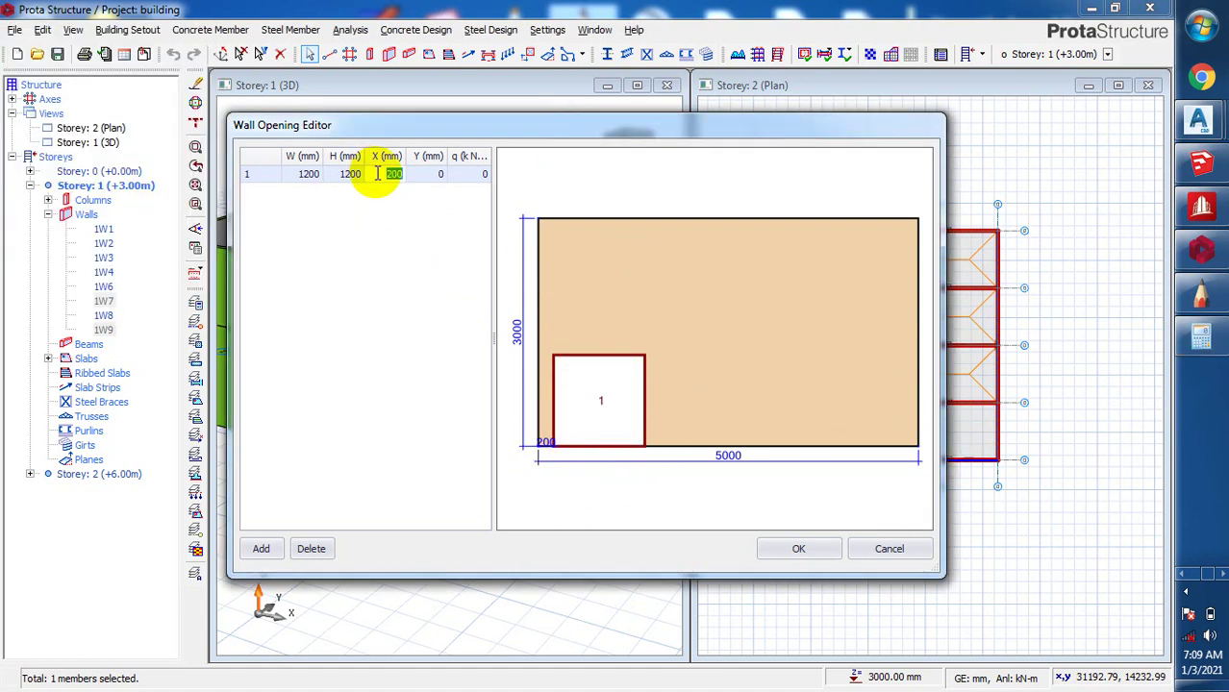
- Position opening 1 at X 1900, Y 900 and apply it to the front wall
text(1900)
click(424, 174)
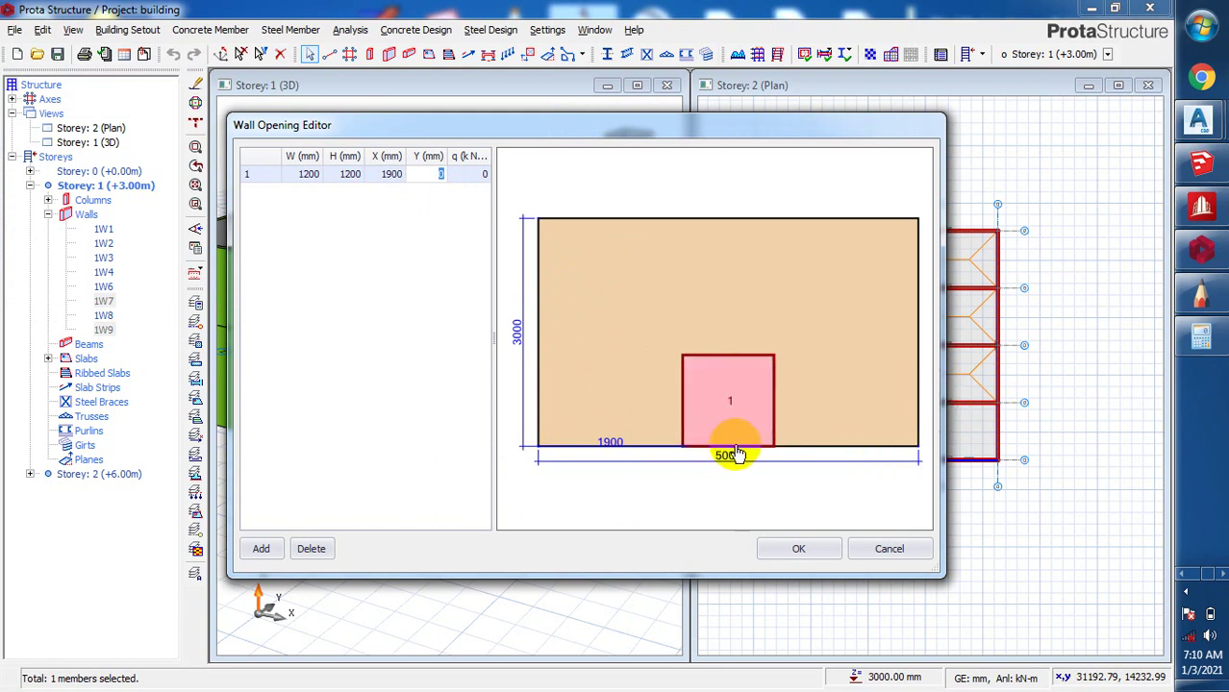
click(416, 174)
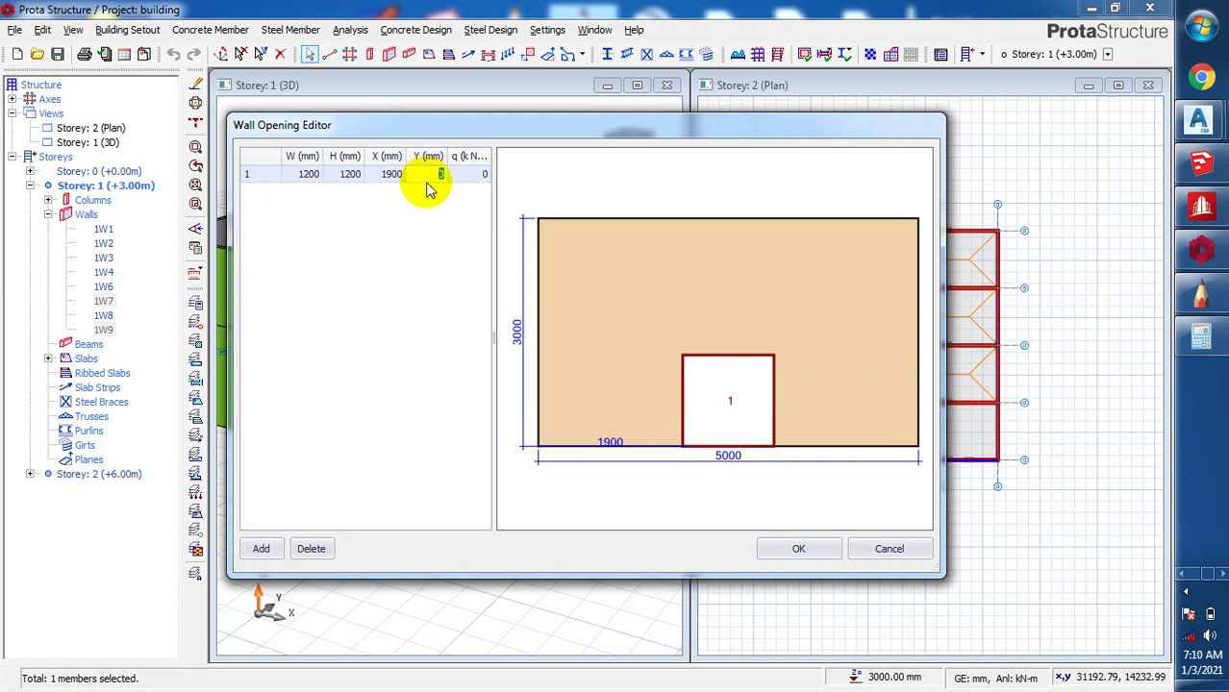
text(900)
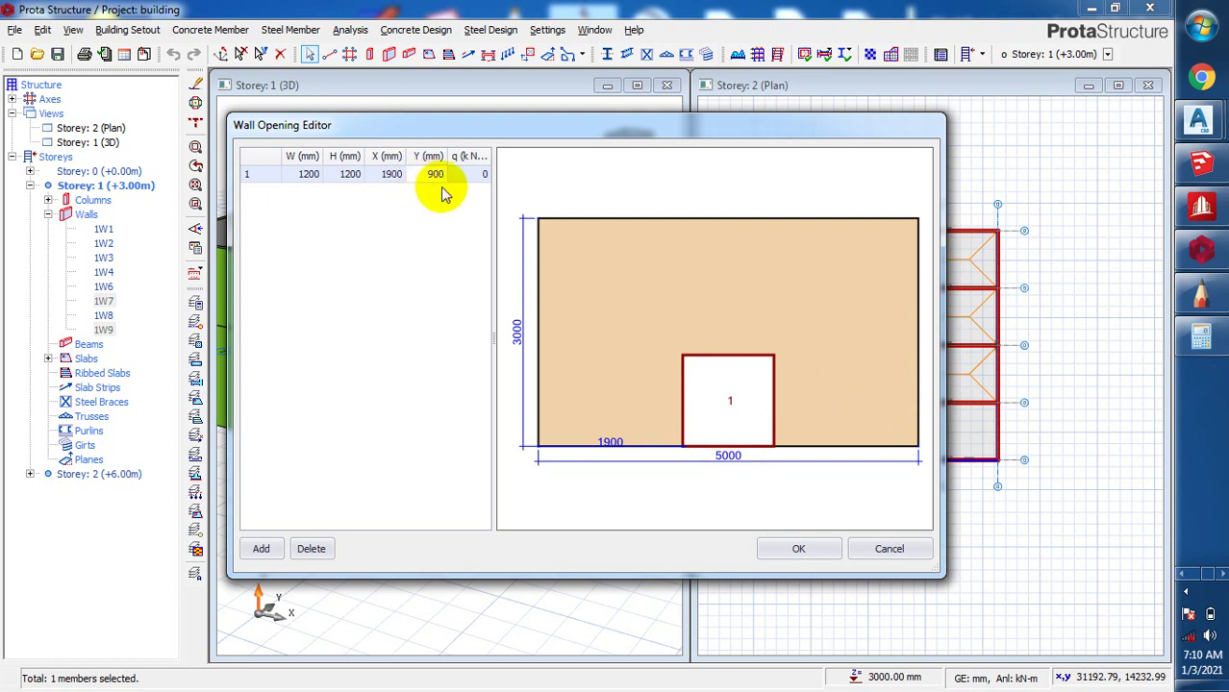
click(388, 177)
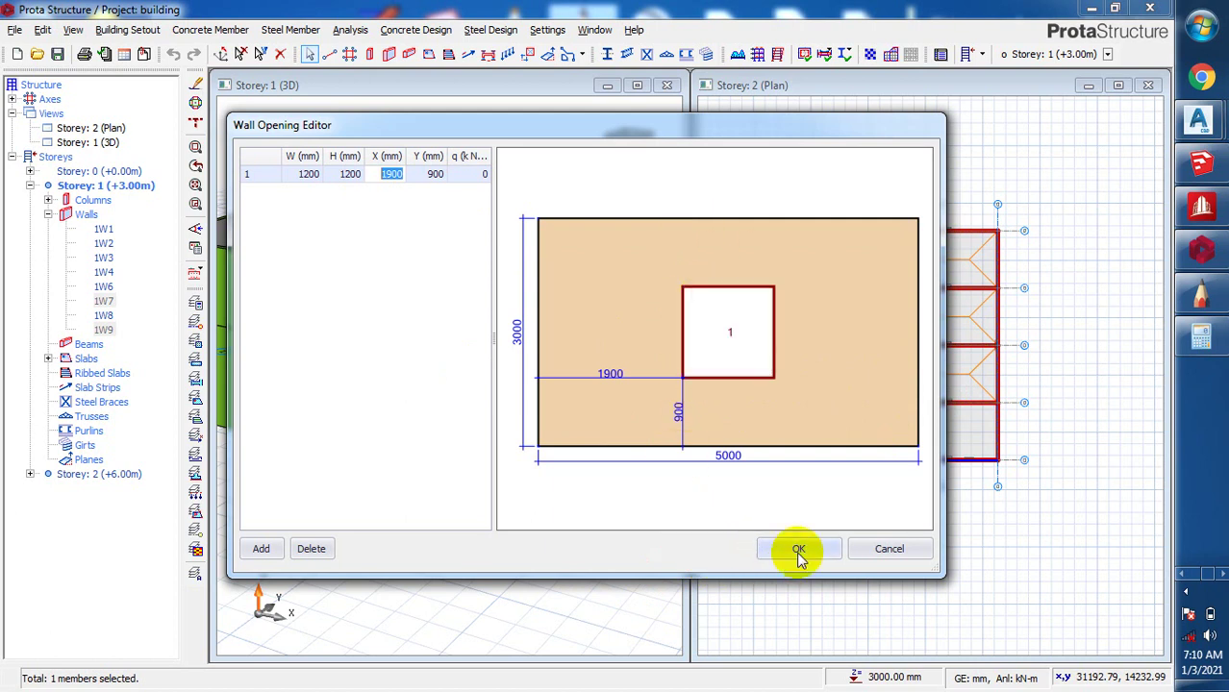
click(798, 550)
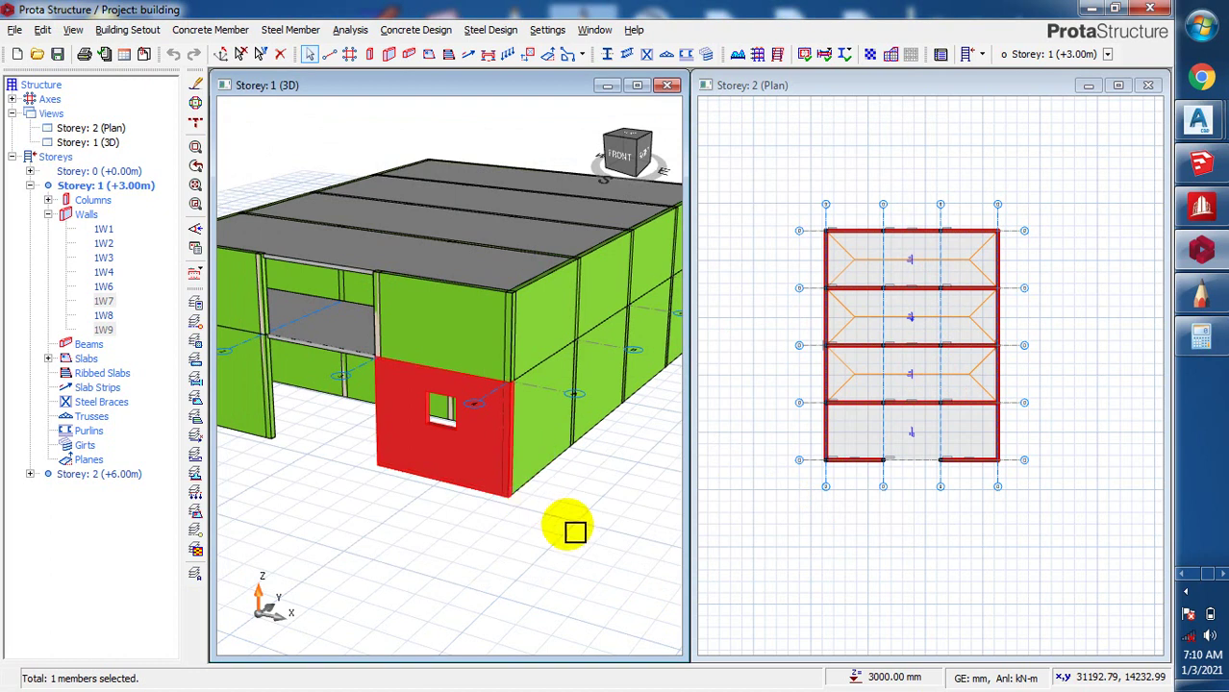
- Clear the current selection, swing the 3D view to the back, and select lower back wall 1W1
click(415, 509)
scroll(581, 401, up, 5)
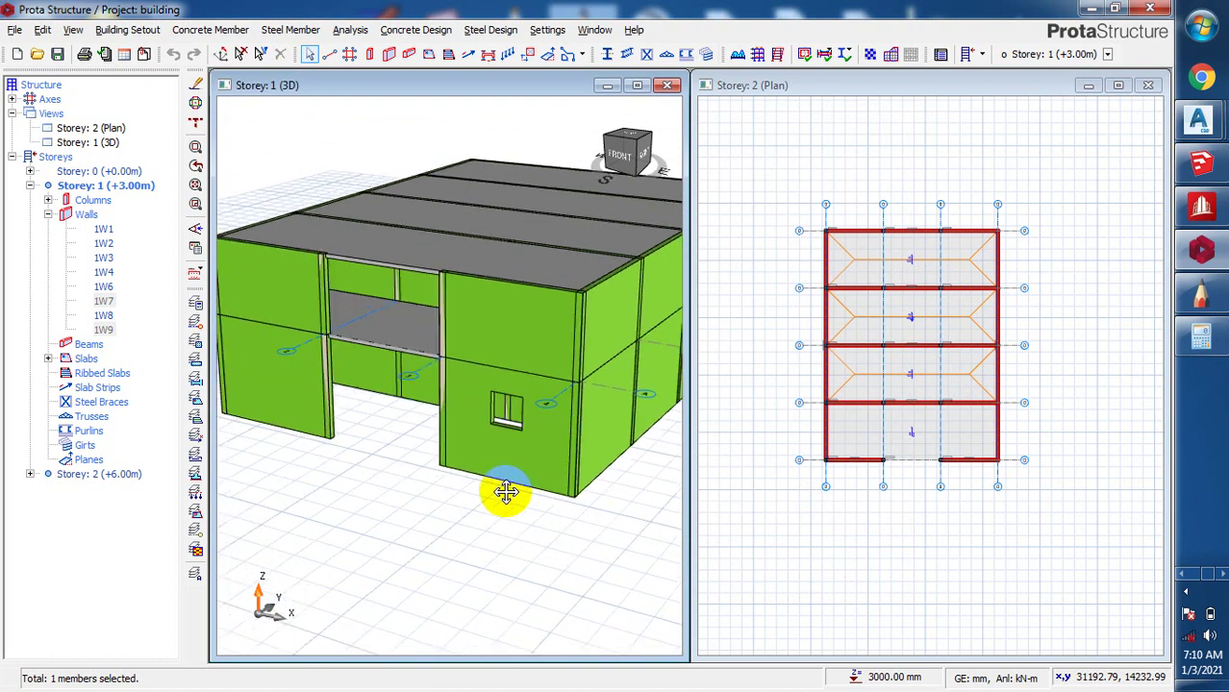
mouse_move(582, 401)
middle_down()
mouse_move(615, 416)
mouse_move(644, 399)
mouse_move(639, 475)
mouse_move(477, 417)
middle_up()
drag(403, 230, 545, 494)
mouse_move(540, 492)
shift+middle_down()
mouse_move(532, 420)
mouse_move(493, 449)
mouse_move(466, 415)
shift+middle_up()
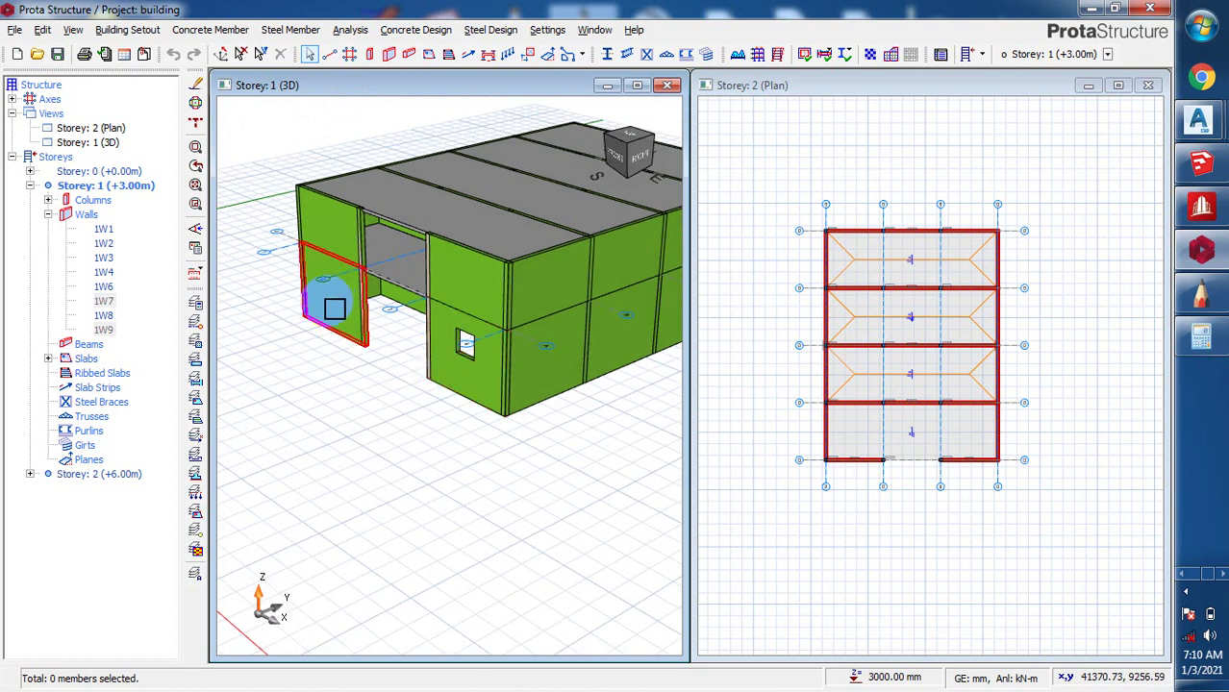
shift+middle_drag(536, 432, 308, 406)
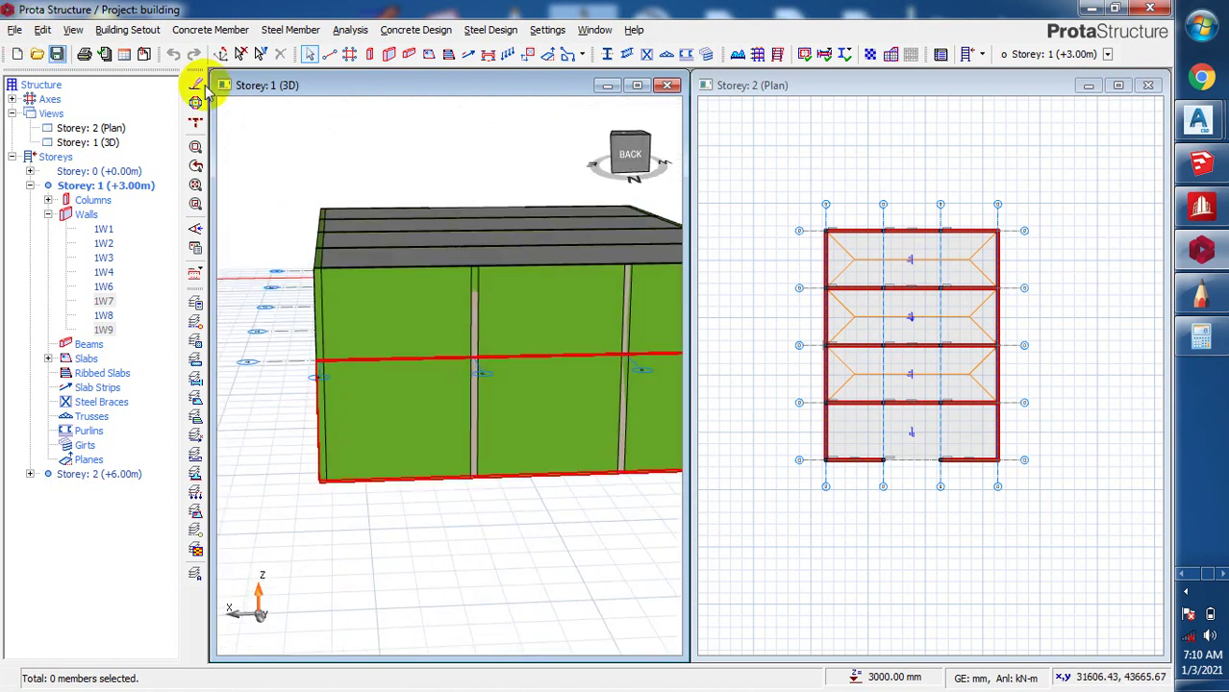
click(524, 418)
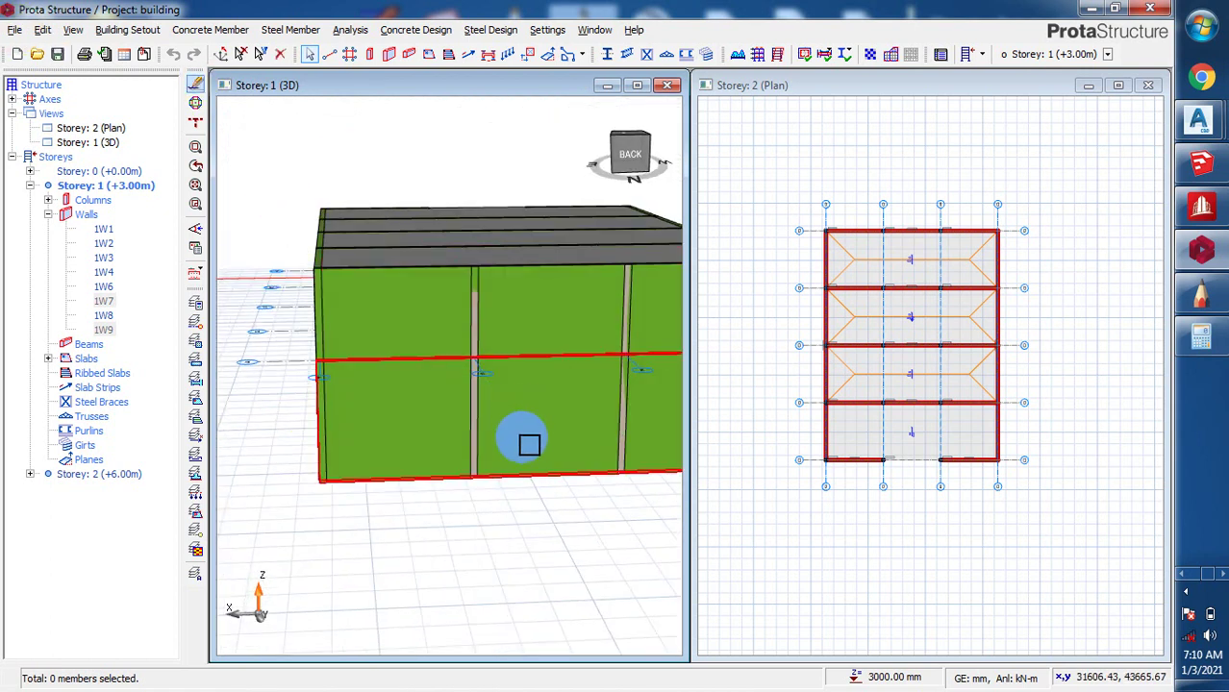
click(531, 450)
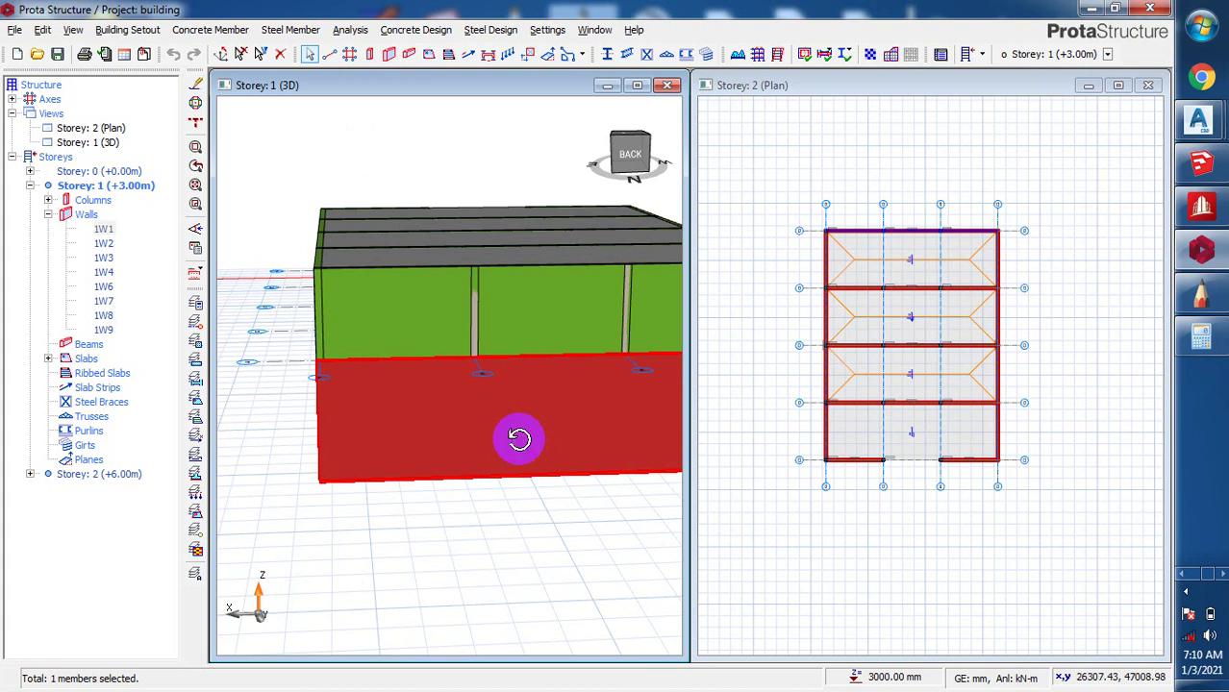
- In the Wall Opening Editor, add a 1000 × 1000 mm opening to wall 1W1 at X 200, Y 0
right_click(519, 447)
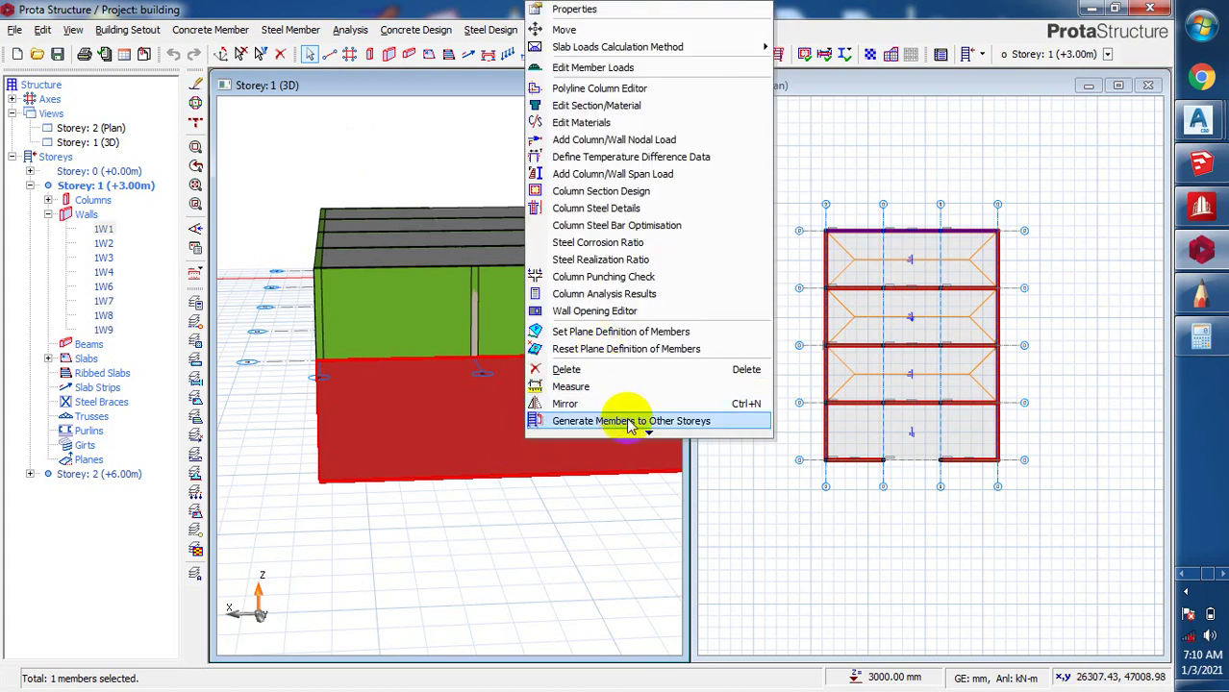
click(630, 325)
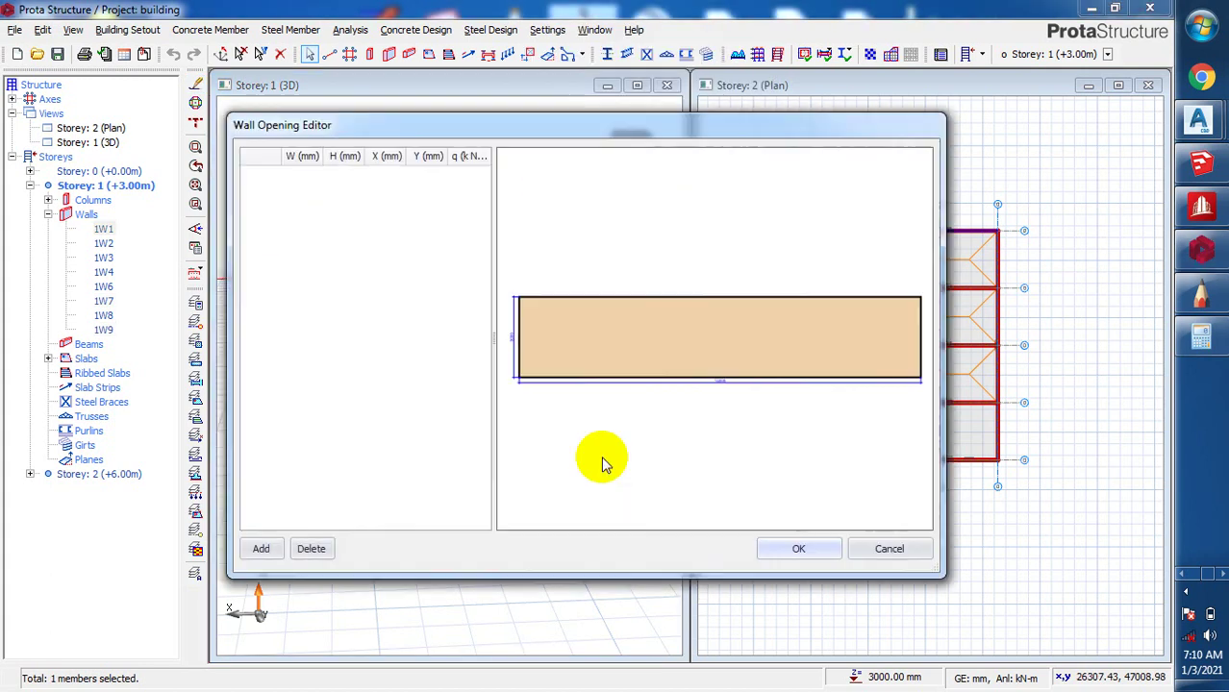
click(262, 550)
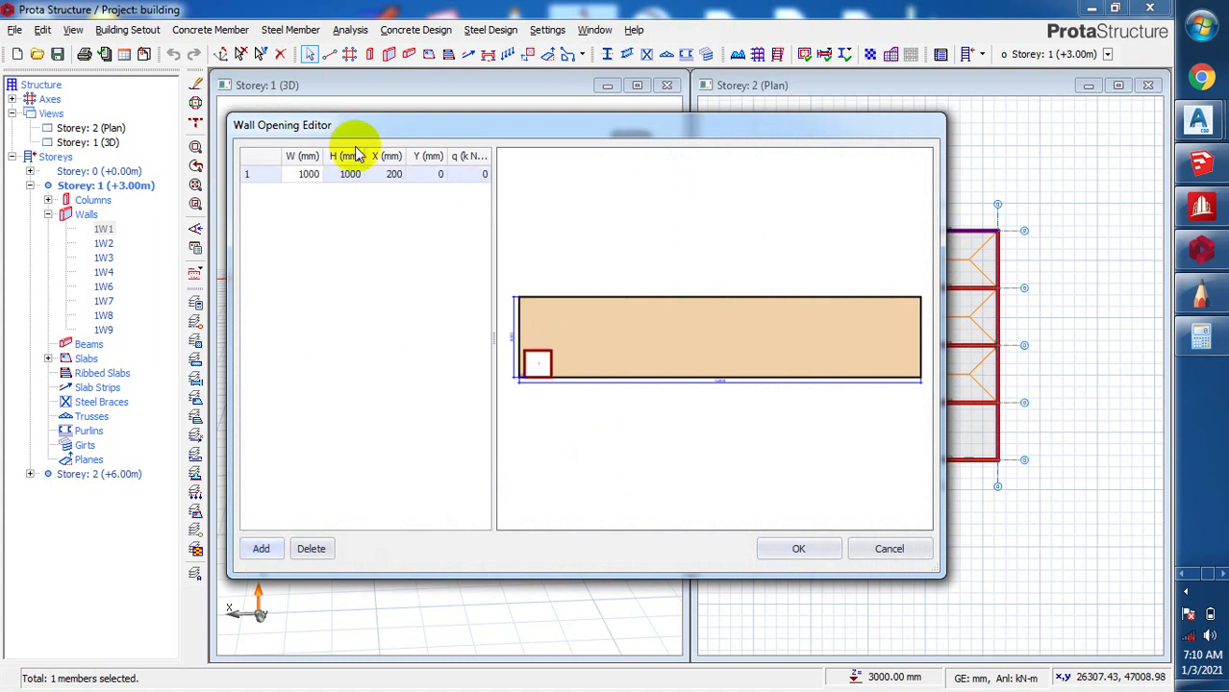
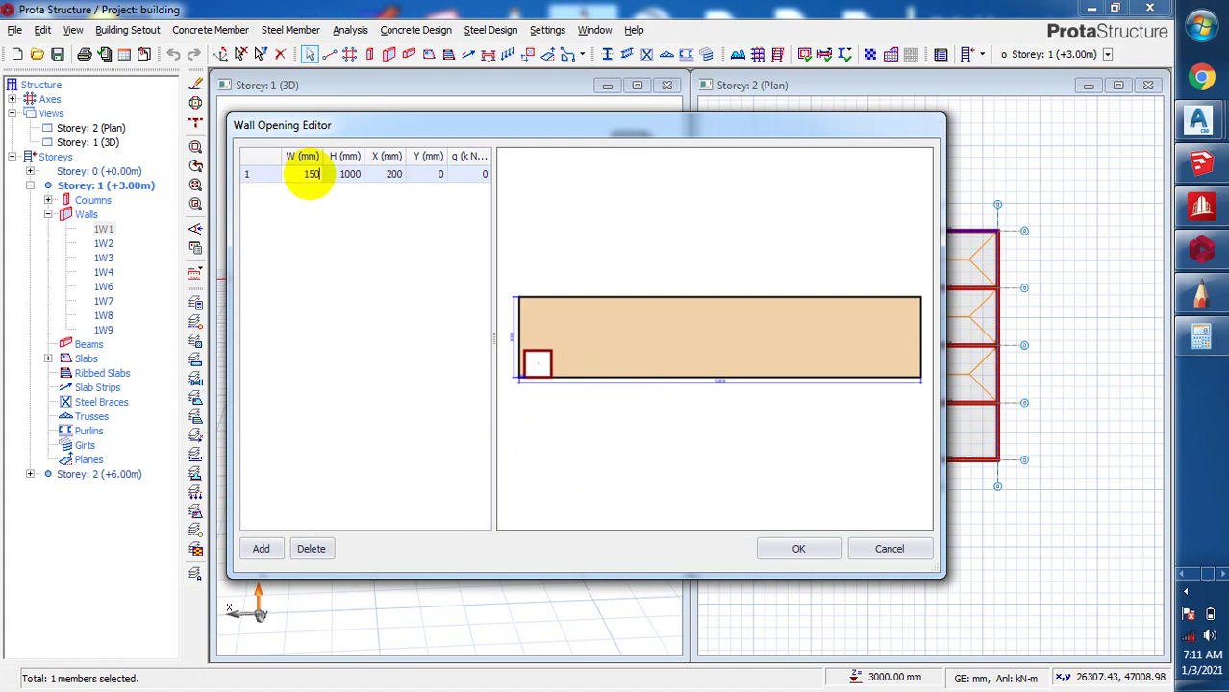
- Give wall 1W1's first opening a width of 1500, height 2100 and X position 3000
text(0)
click(350, 176)
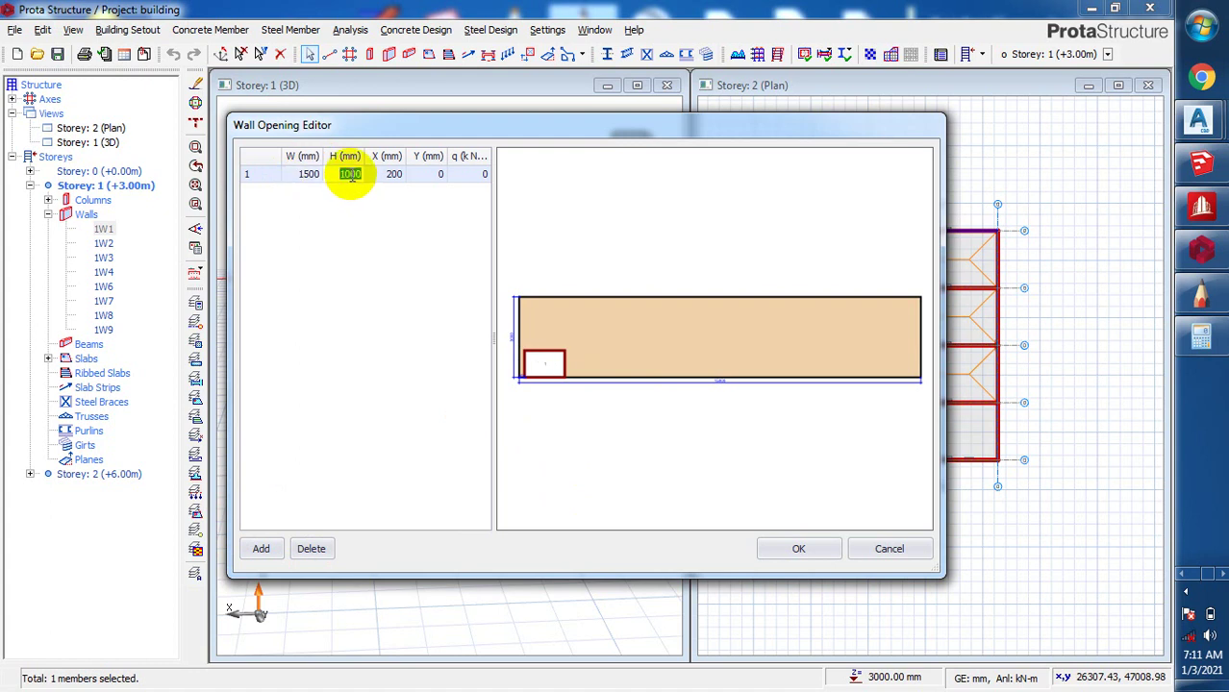
text(2100)
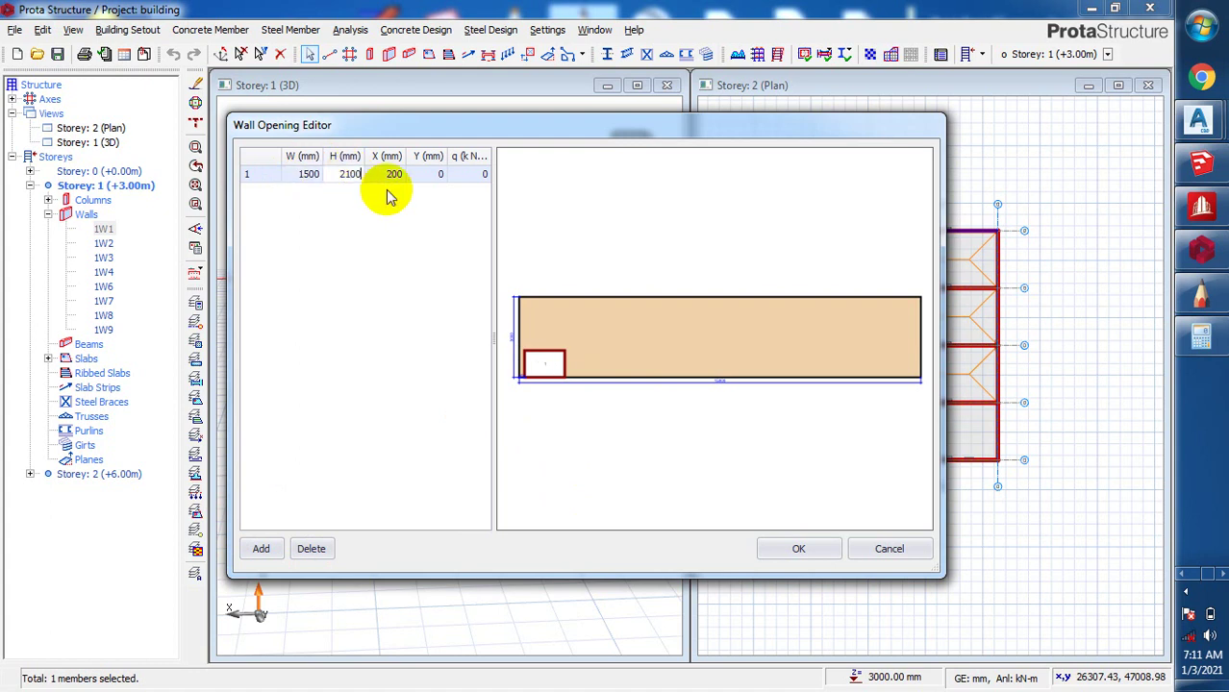
click(402, 183)
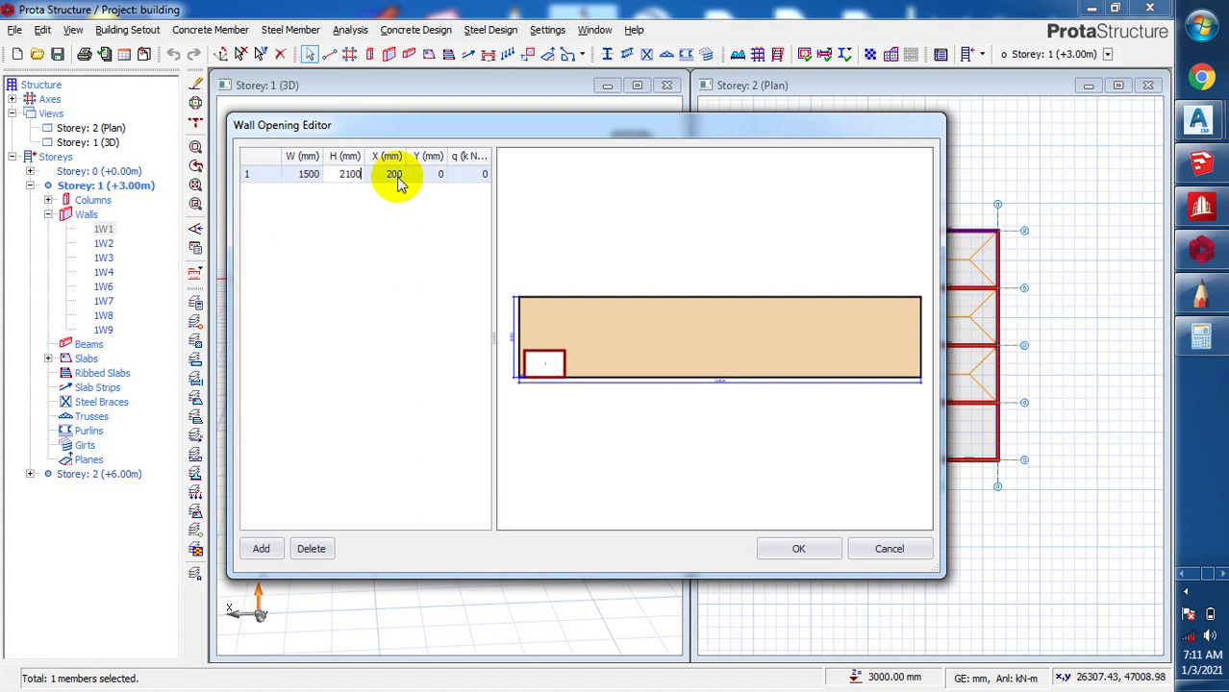
click(389, 176)
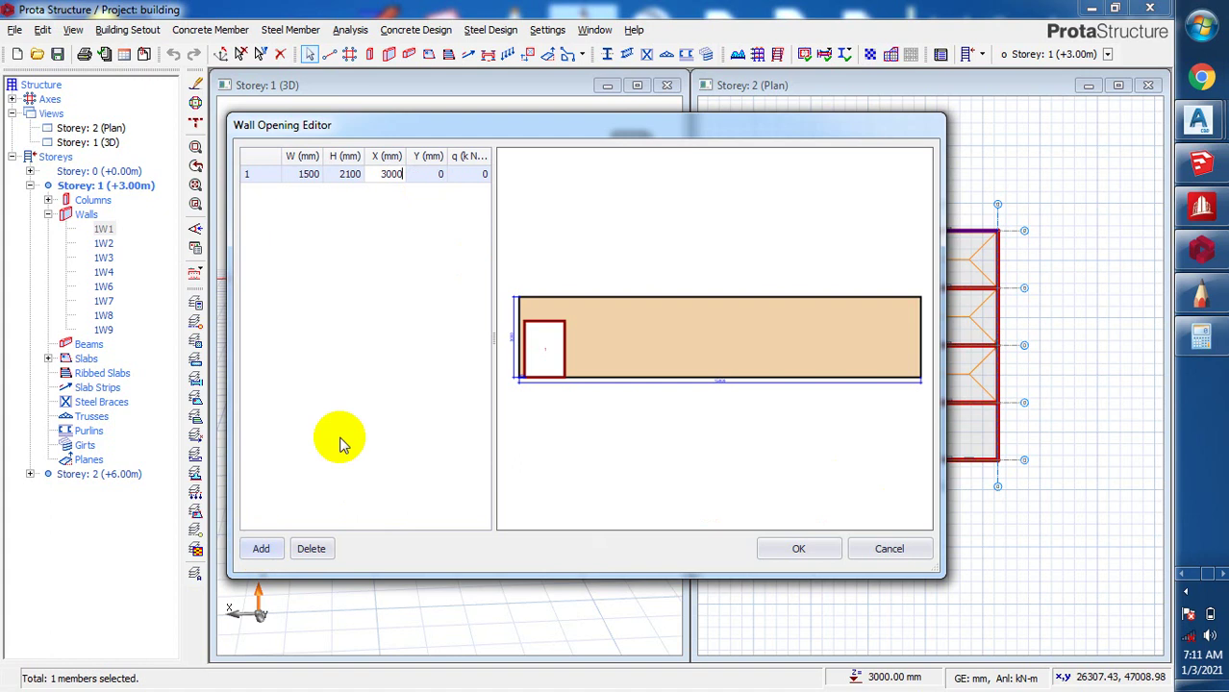
click(428, 176)
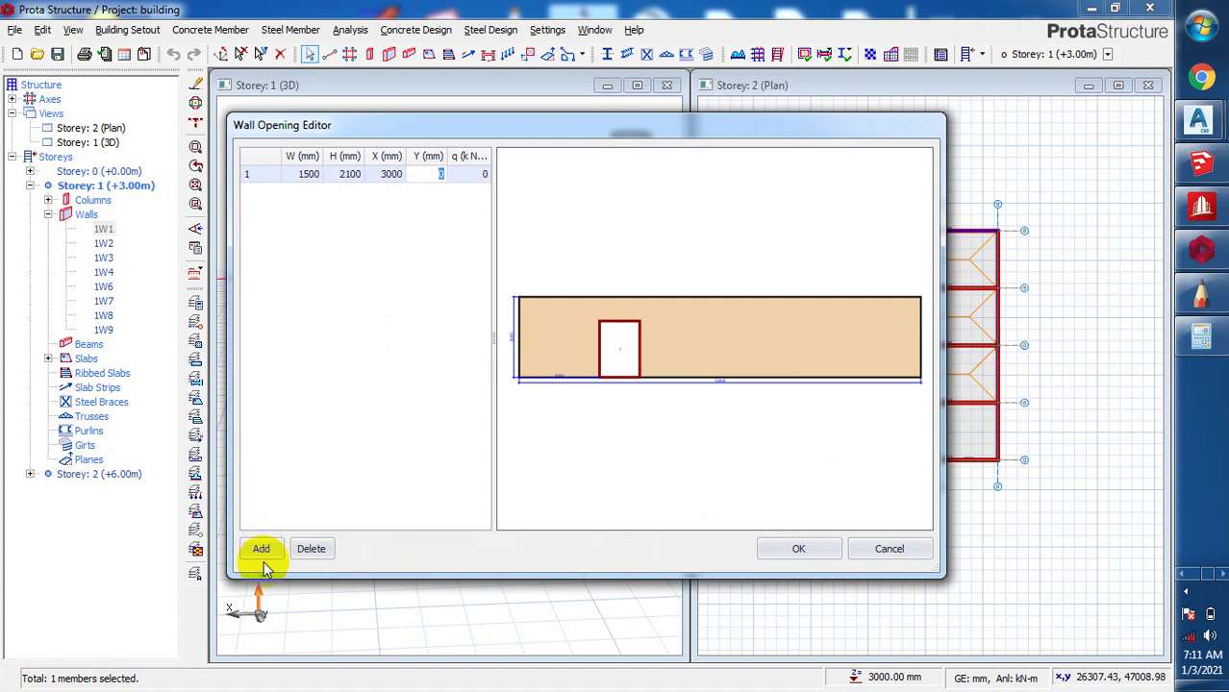
- Add a second 1500 × 2100 mm opening at X 6000 and confirm the openings
click(261, 548)
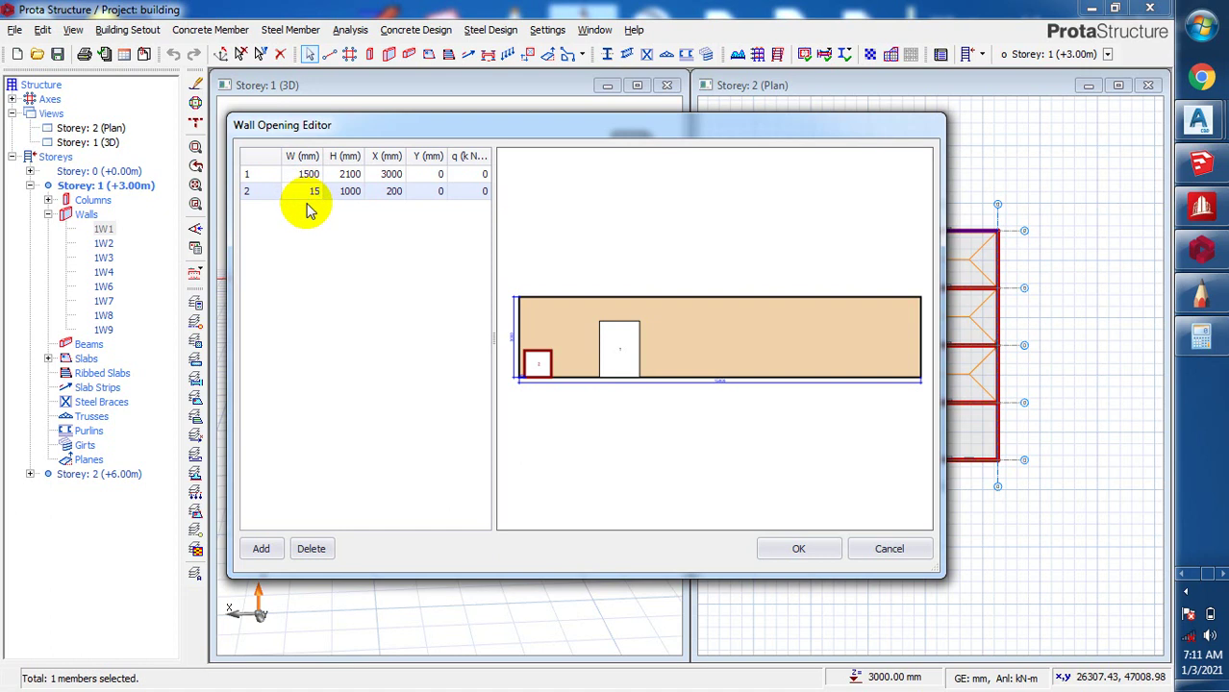
click(308, 197)
text(1500)
click(351, 197)
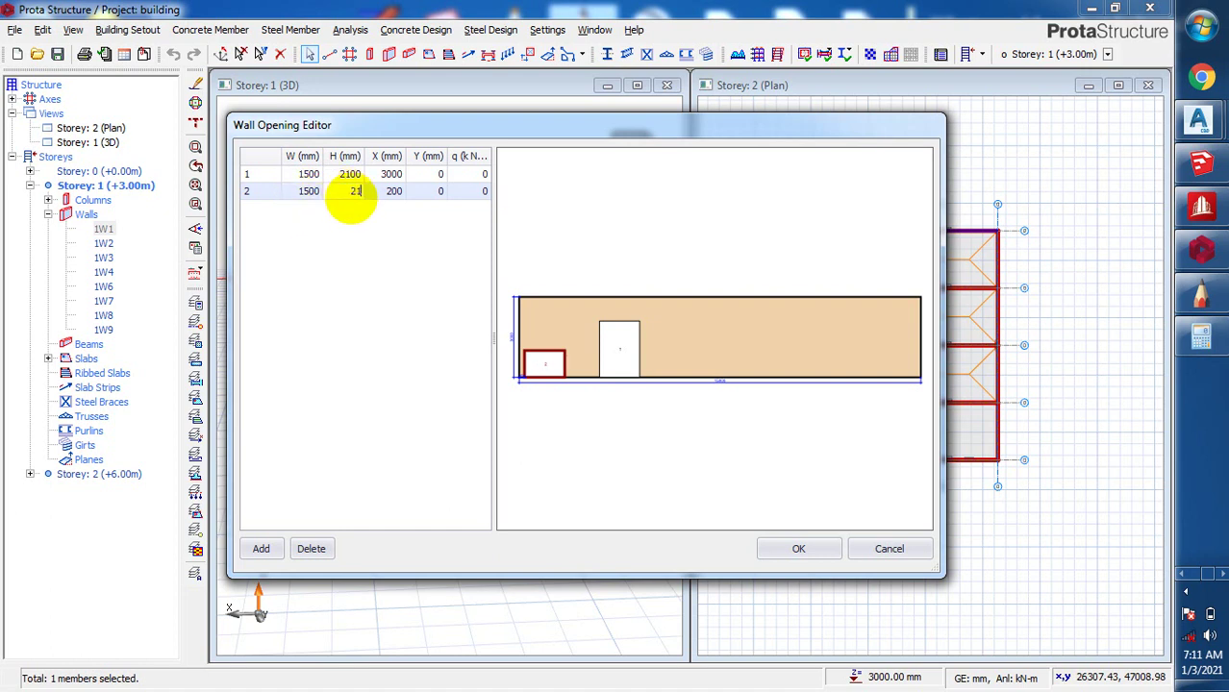
text(2100)
click(394, 194)
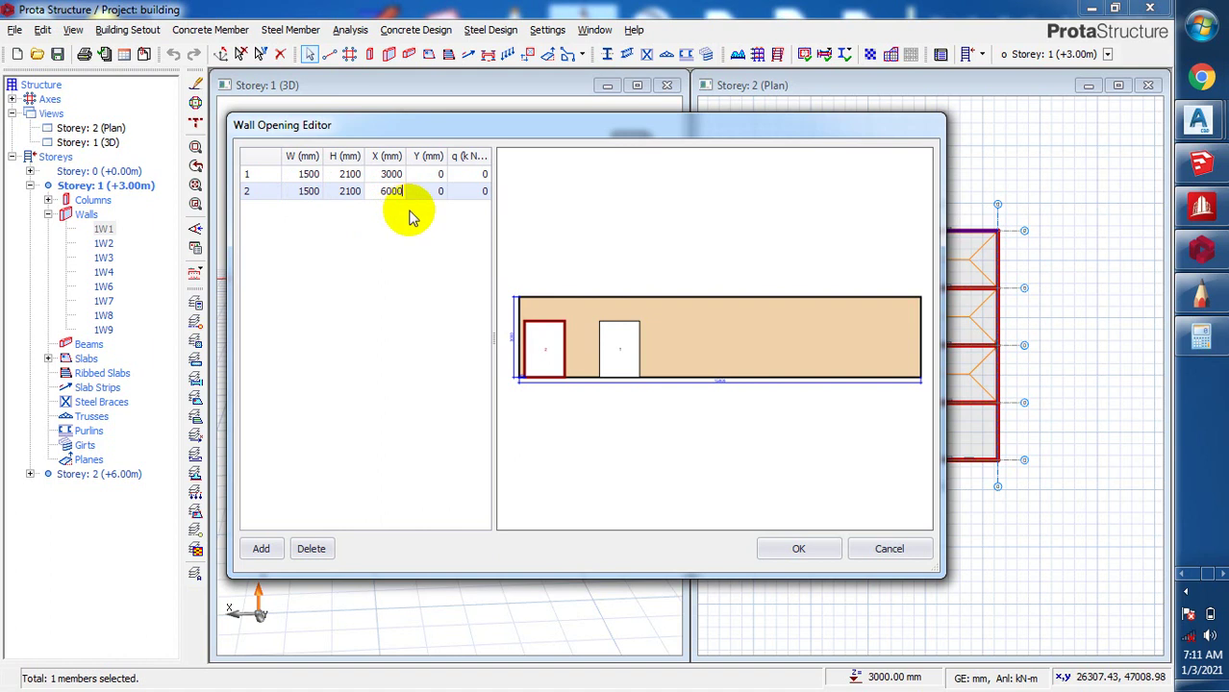
click(796, 548)
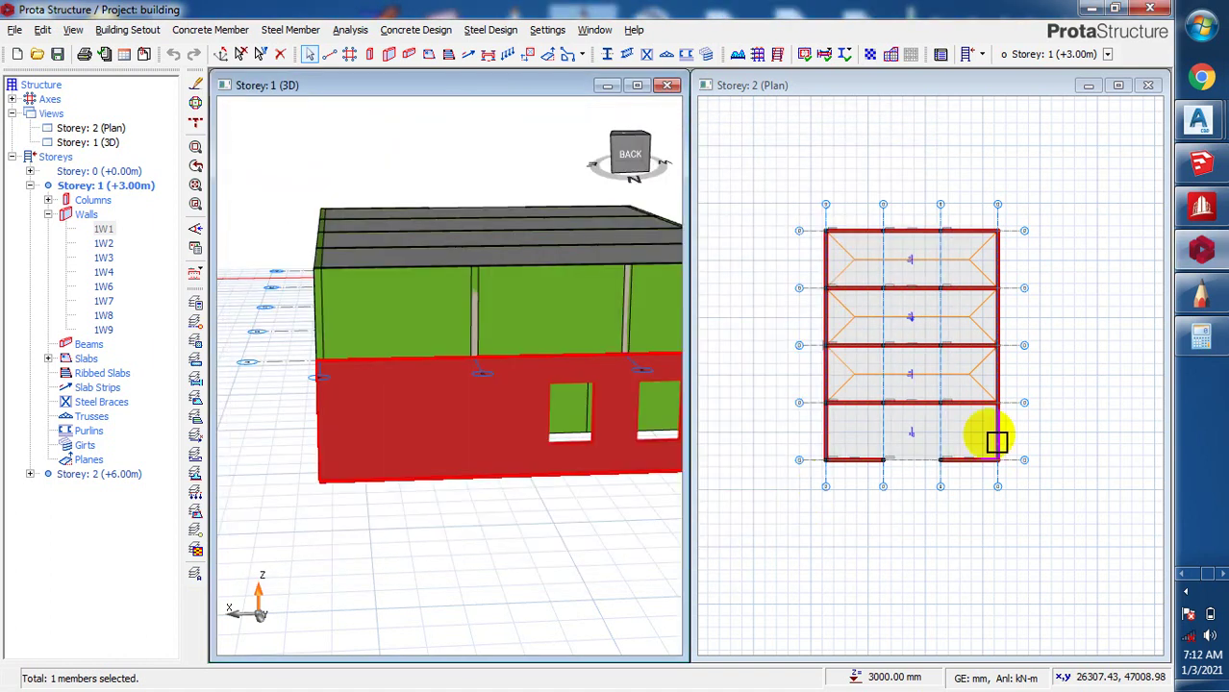
click(505, 477)
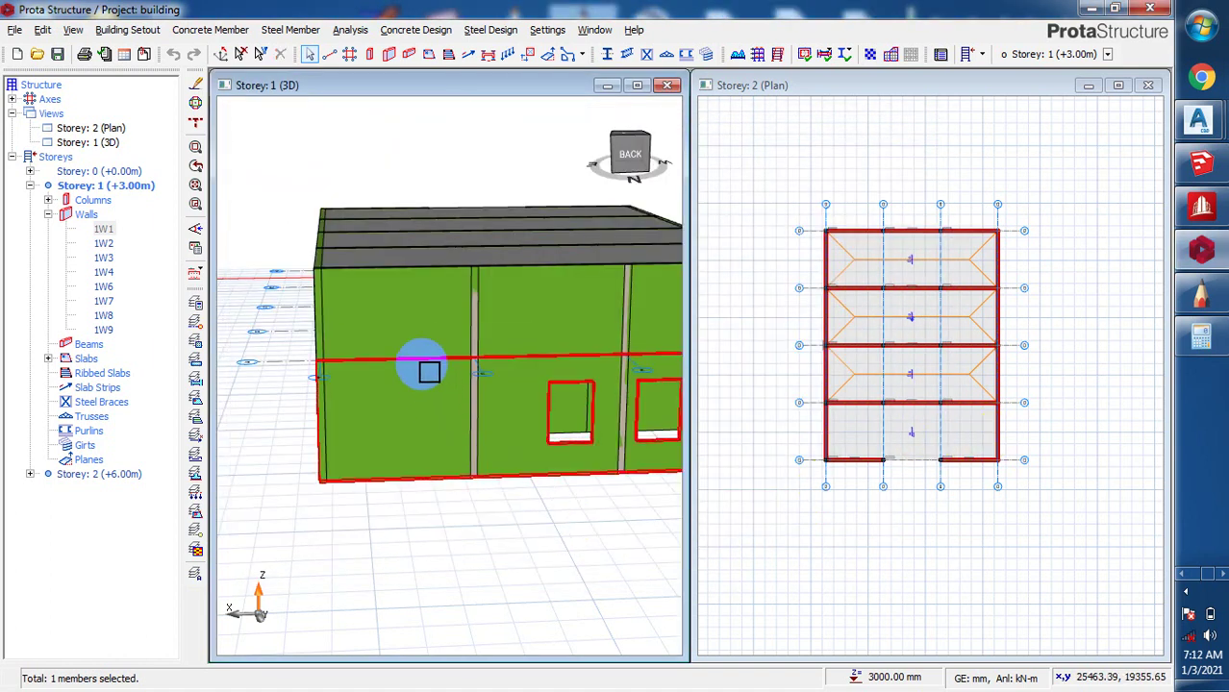
scroll(428, 371, down, 3)
middle_drag(568, 508, 509, 402)
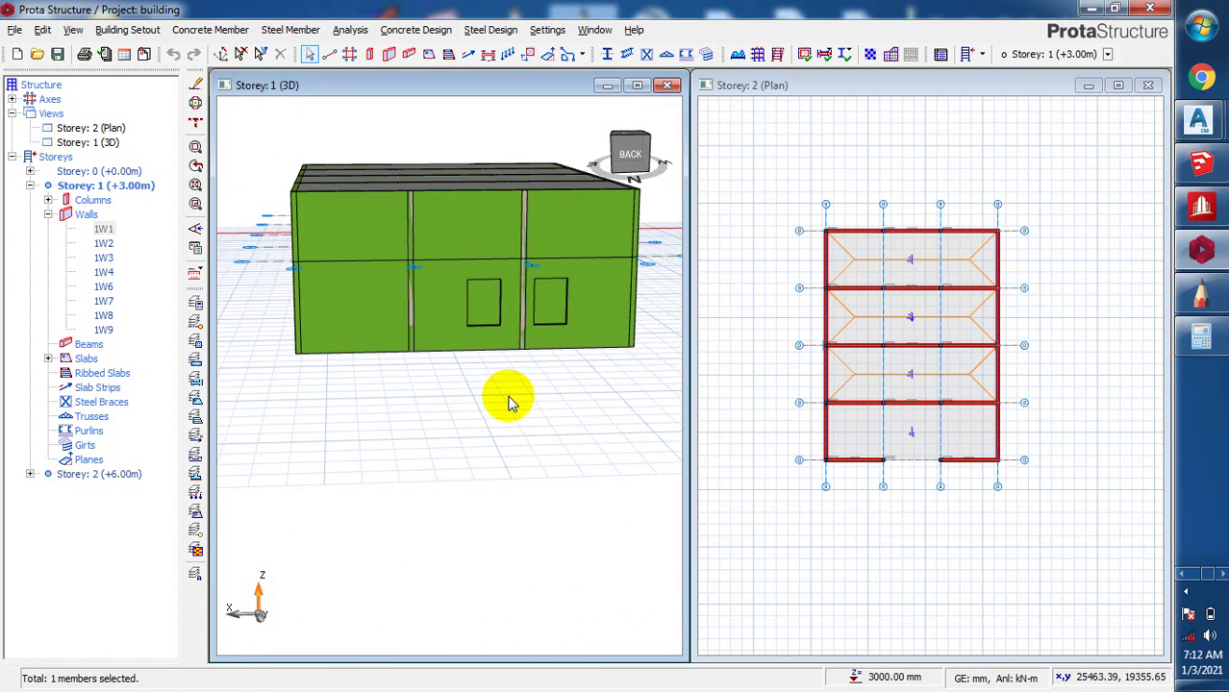
scroll(520, 346, up, 2)
scroll(548, 336, up, 1)
click(563, 413)
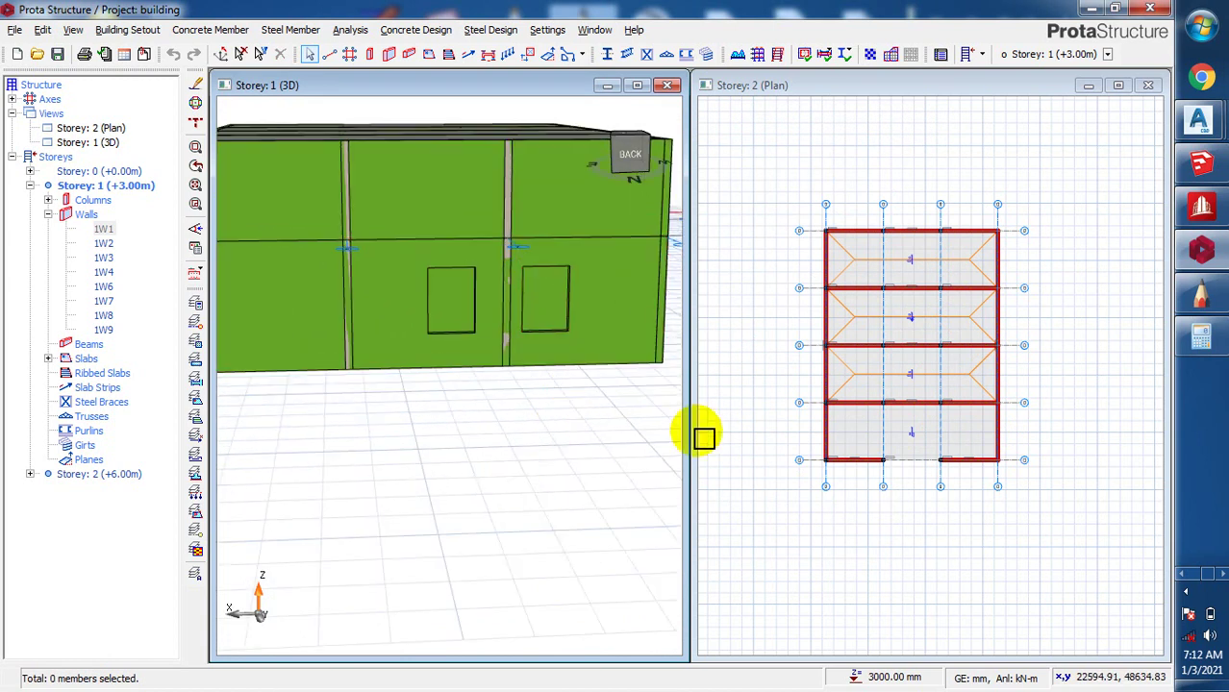
scroll(404, 442, down, 2)
middle_drag(420, 456, 497, 429)
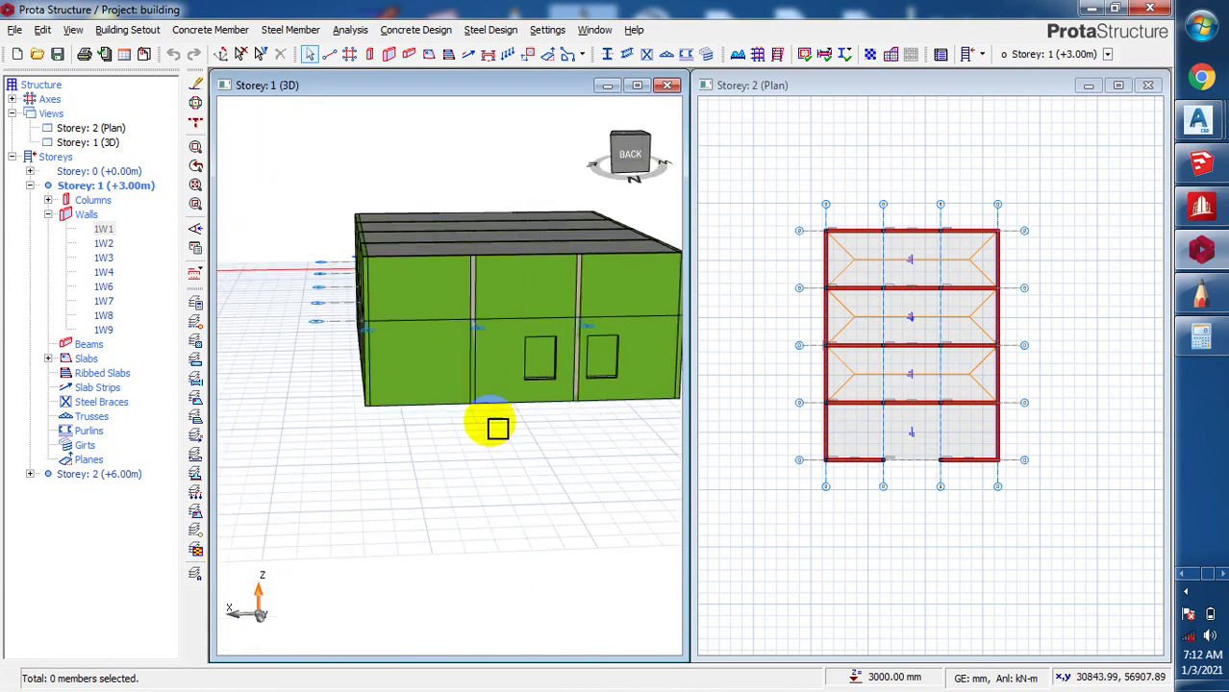
scroll(609, 406, up, 1)
mouse_move(640, 360)
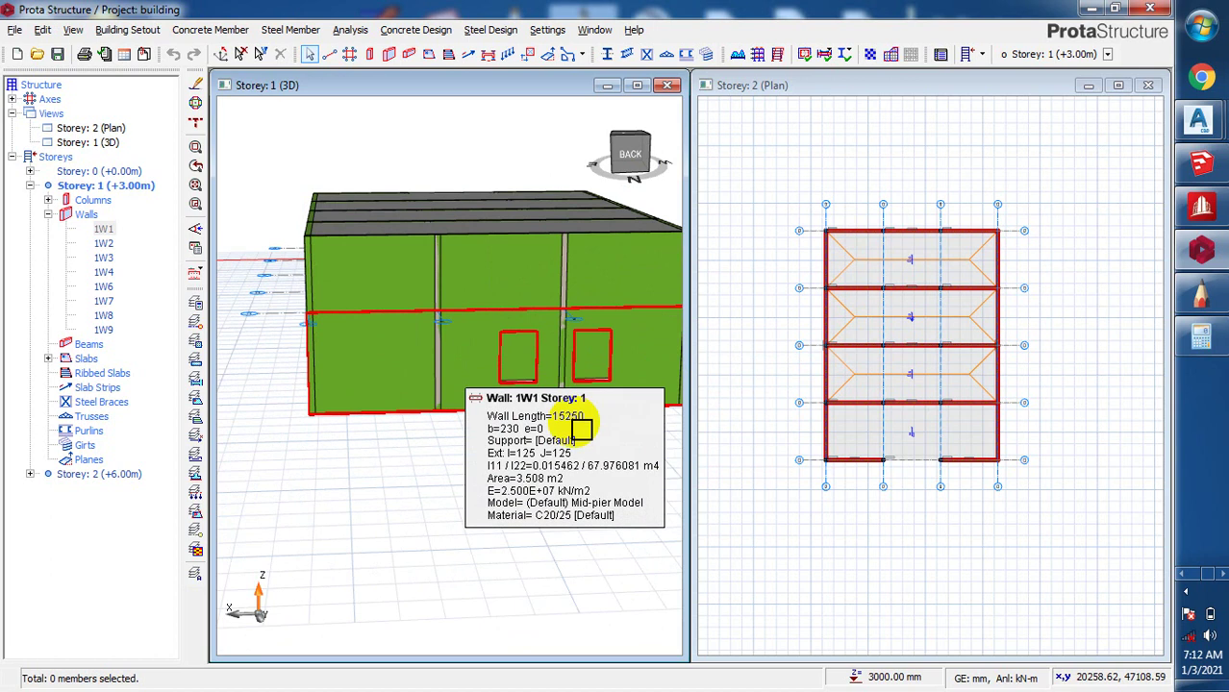
click(538, 376)
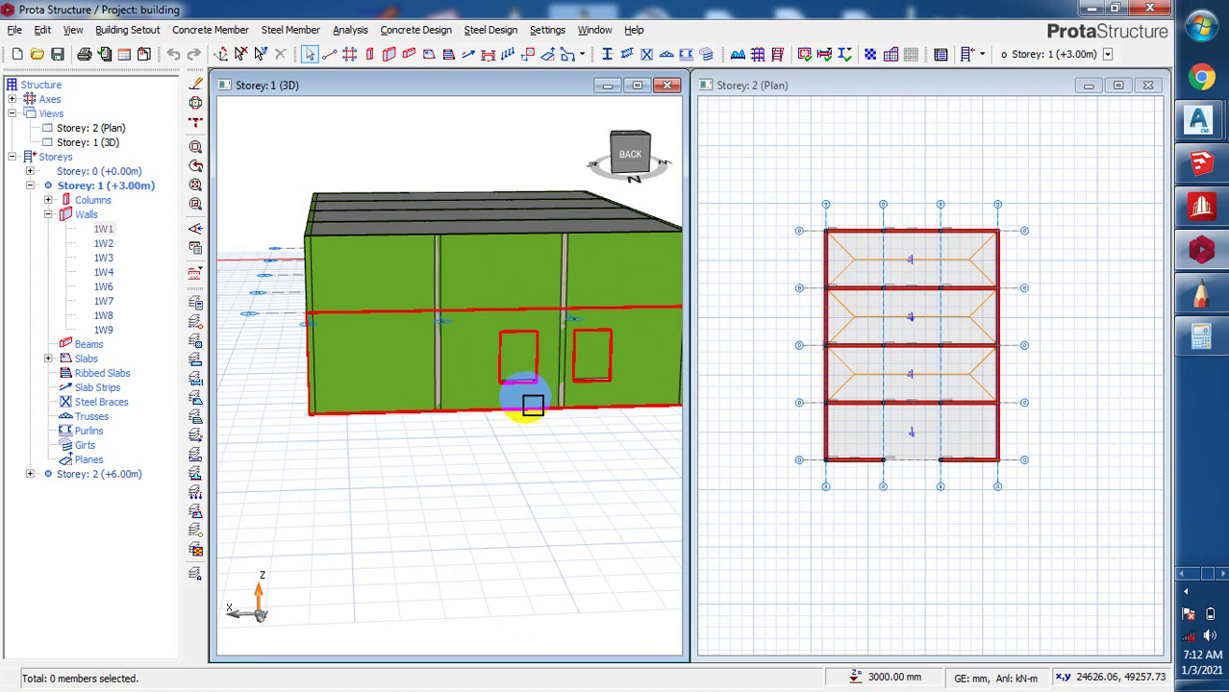
right_click(522, 398)
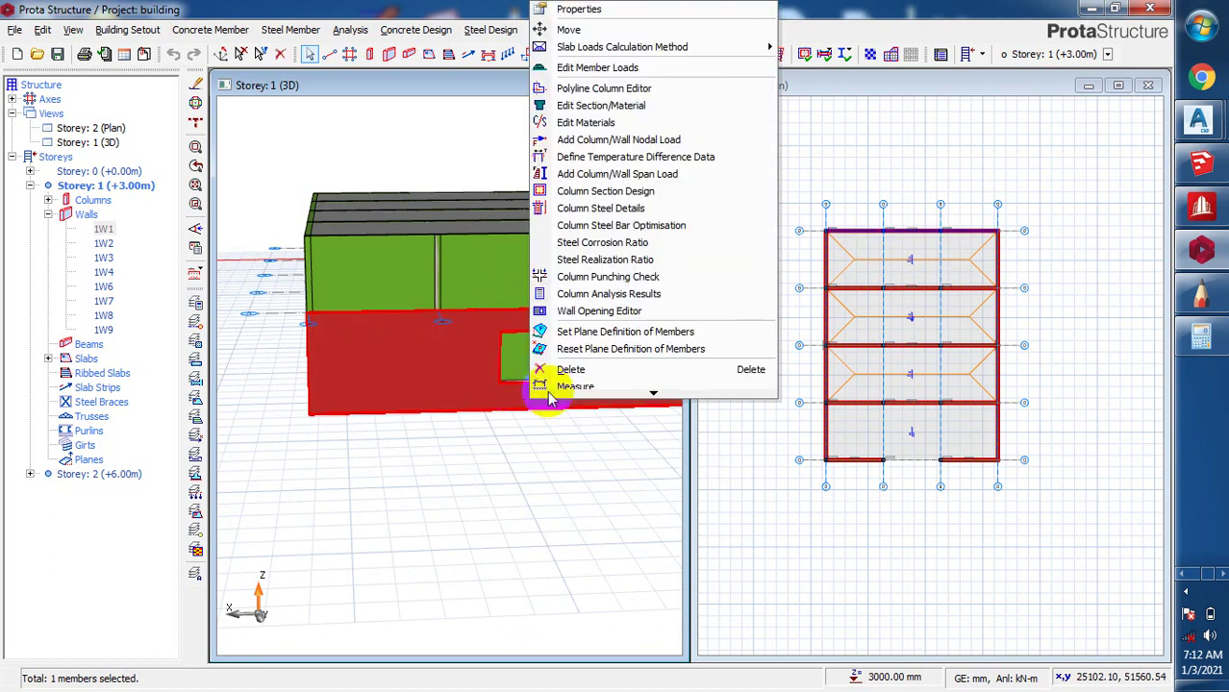
scroll(577, 317, down, 1)
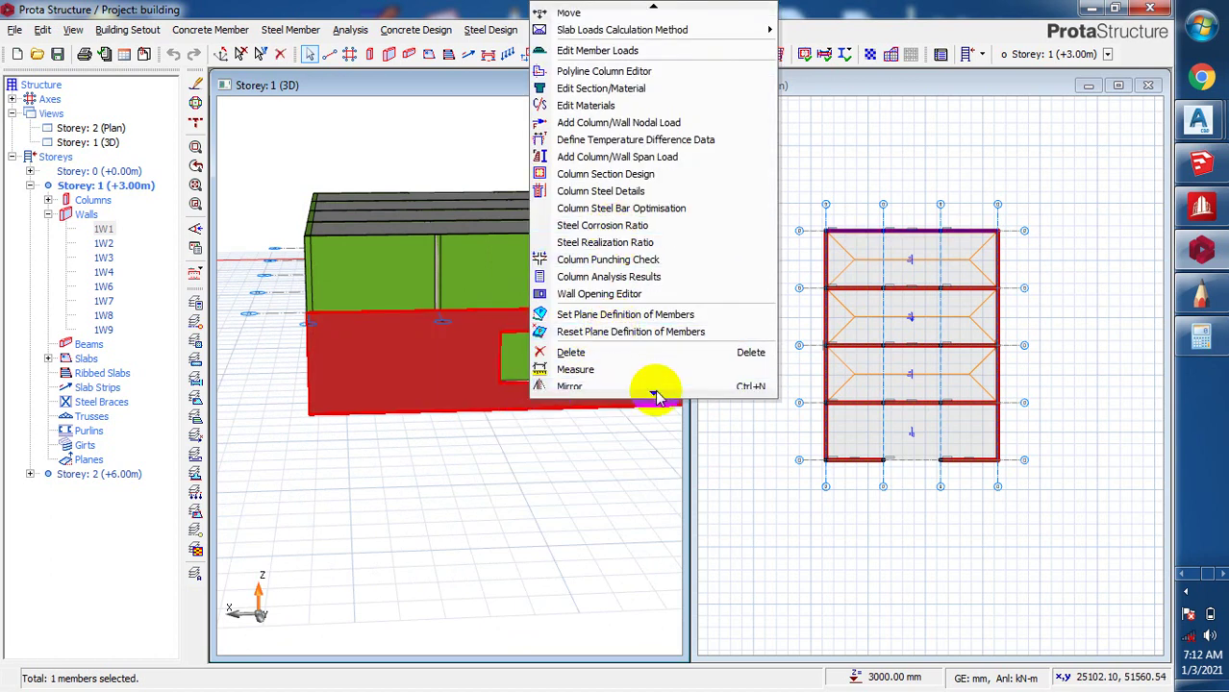
scroll(654, 390, down, 1)
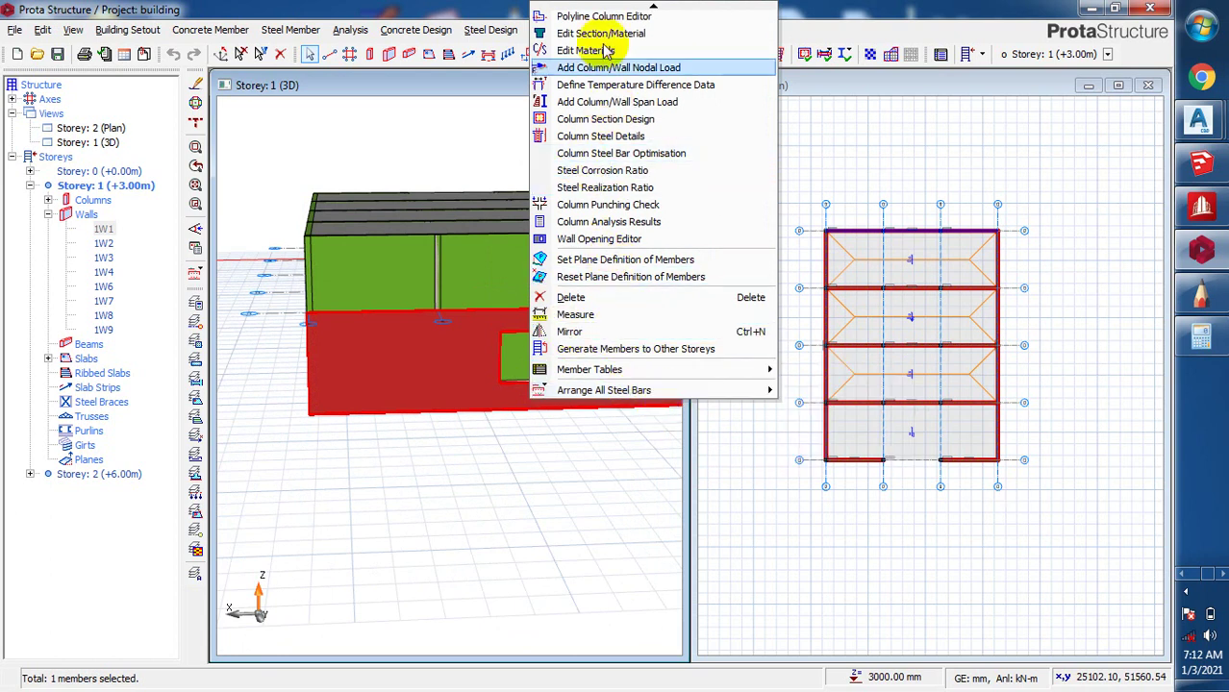
scroll(607, 12, up, 1)
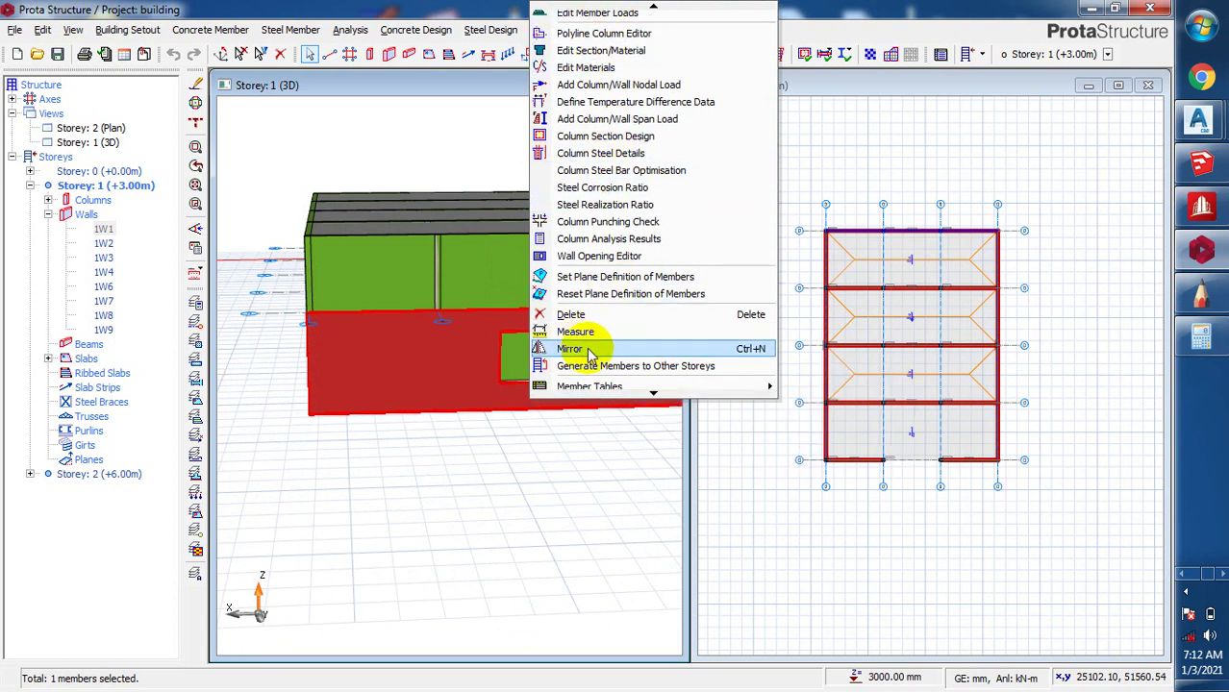
scroll(638, 14, up, 3)
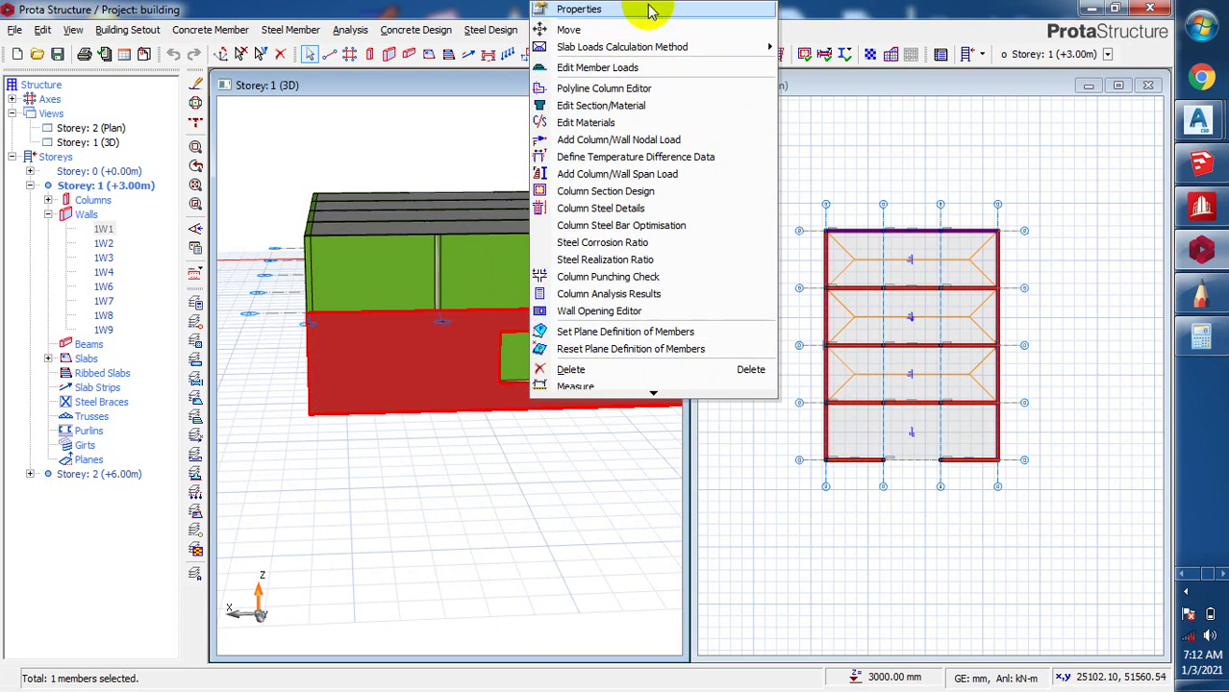
click(601, 311)
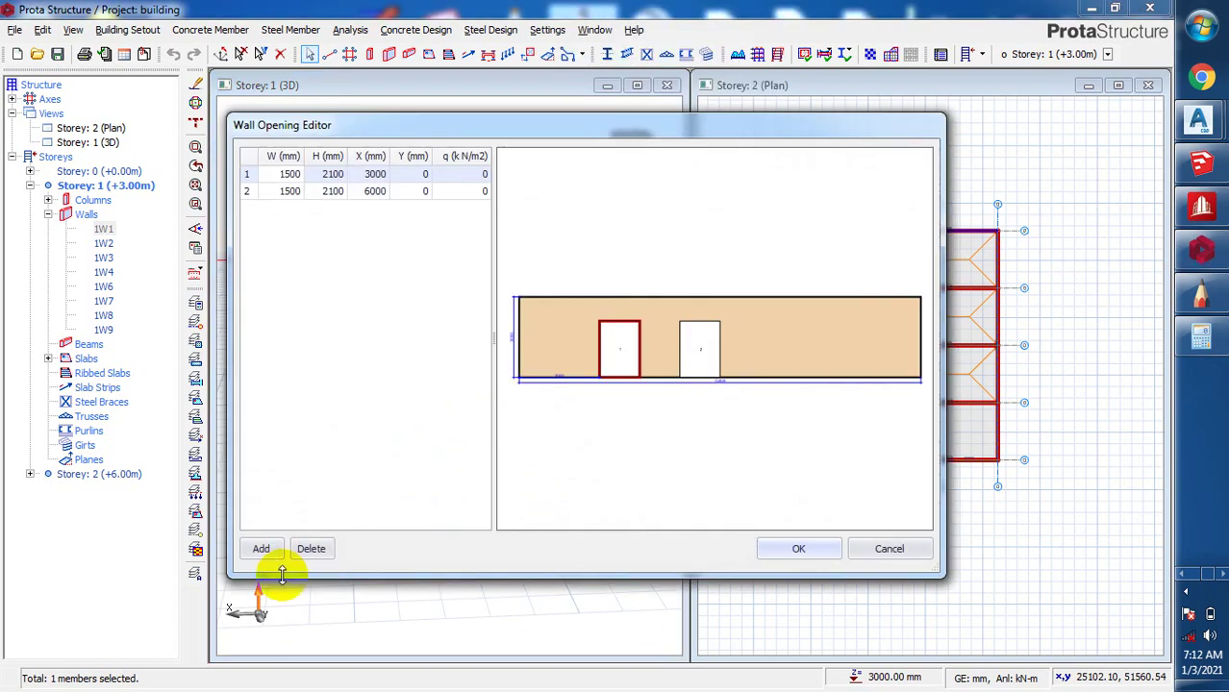
click(418, 197)
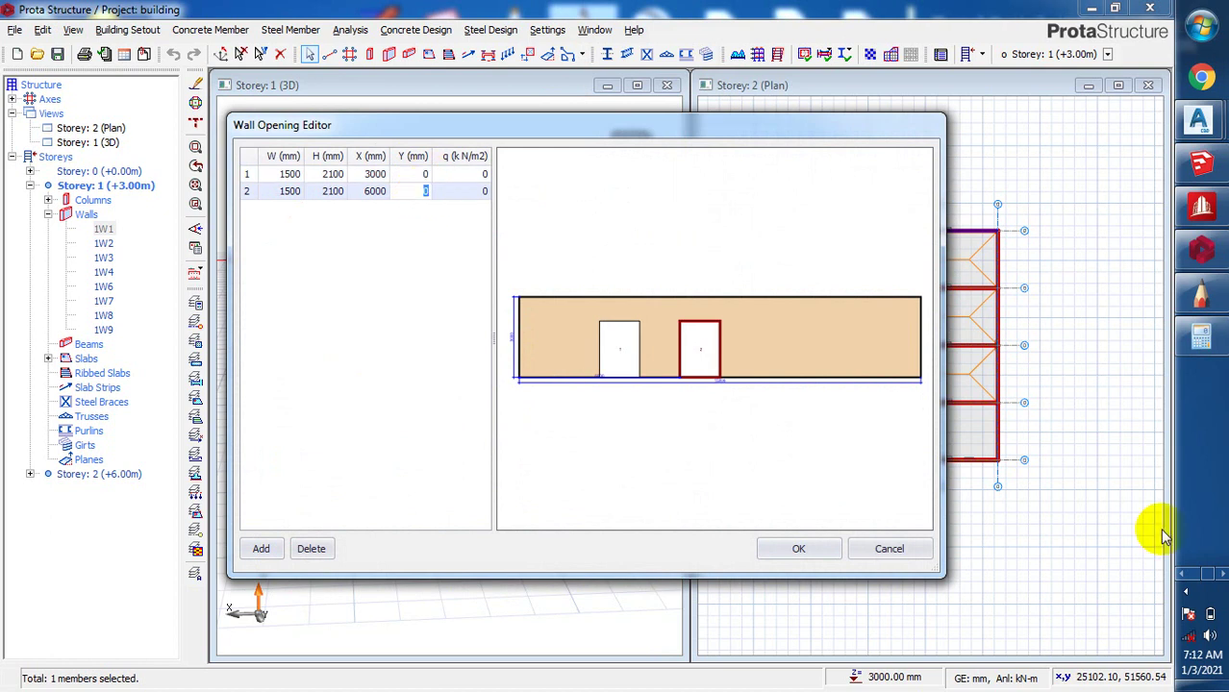
click(799, 550)
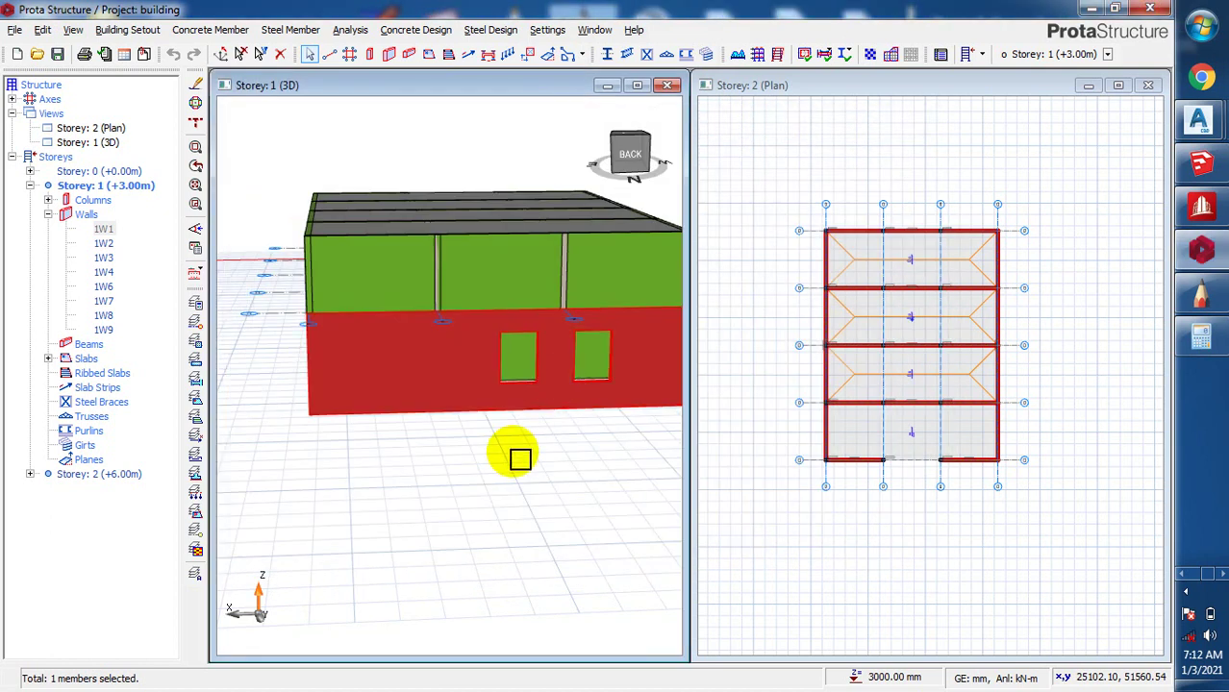
drag(393, 462, 458, 483)
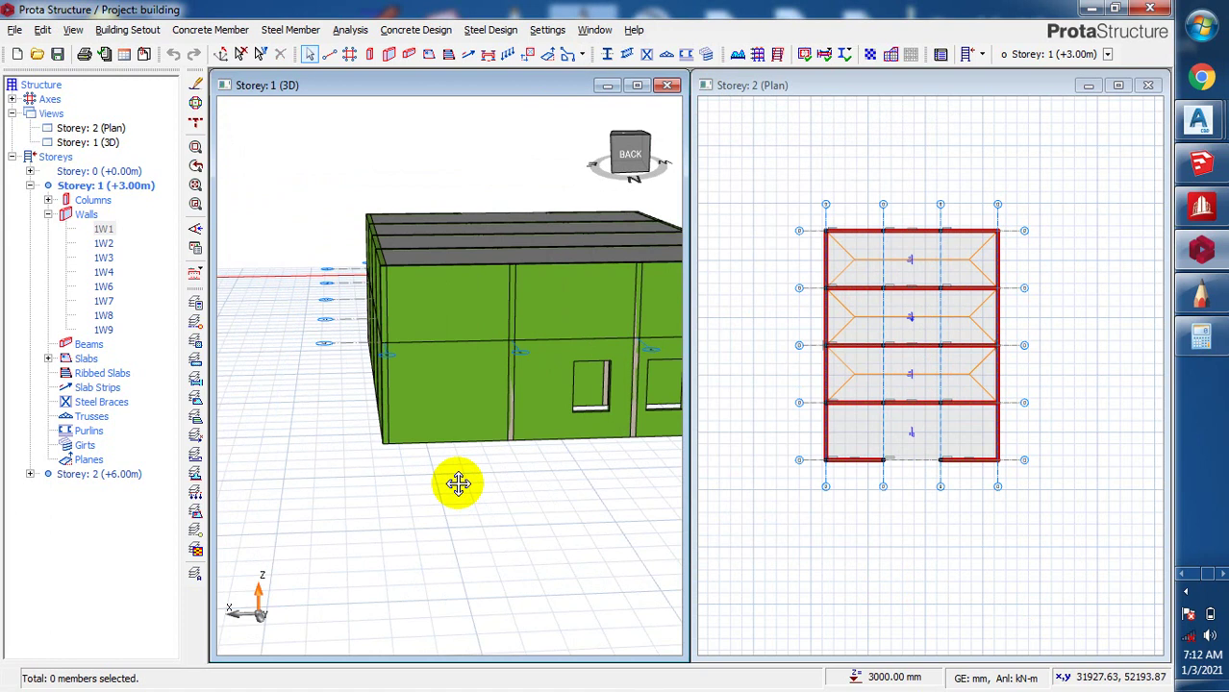
mouse_move(381, 469)
mouse_down()
mouse_move(479, 488)
mouse_move(642, 461)
mouse_move(480, 479)
mouse_move(513, 486)
mouse_move(483, 502)
mouse_move(394, 476)
mouse_up()
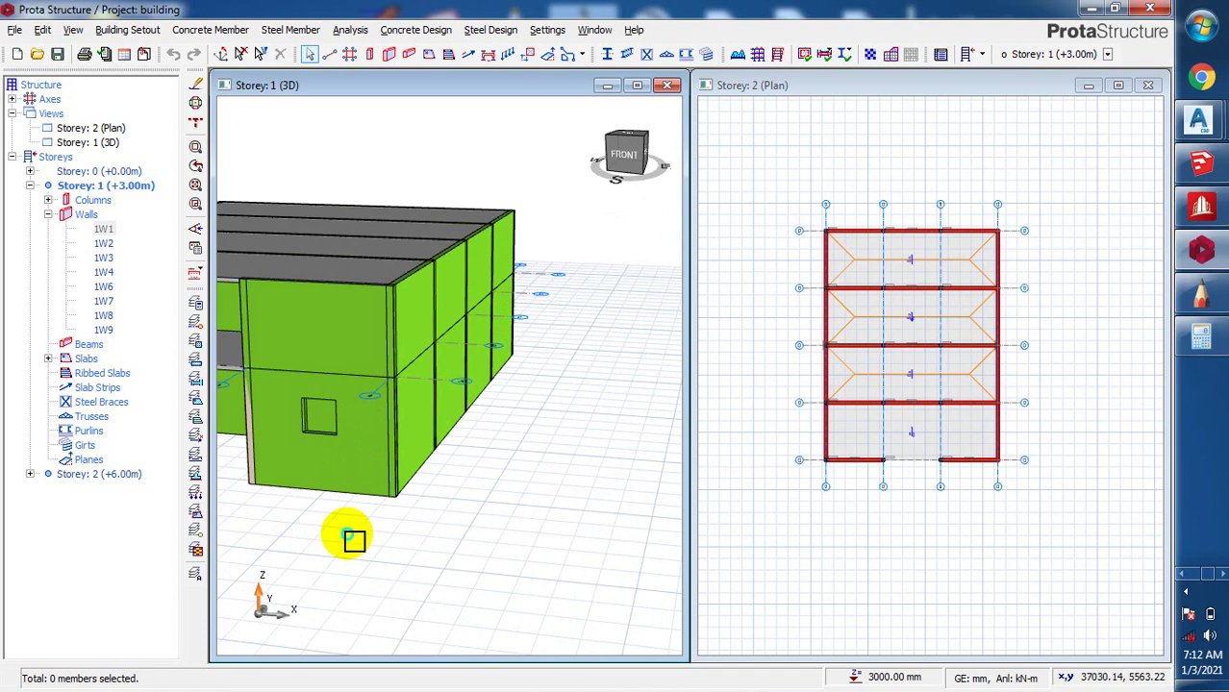
middle_drag(402, 526, 461, 399)
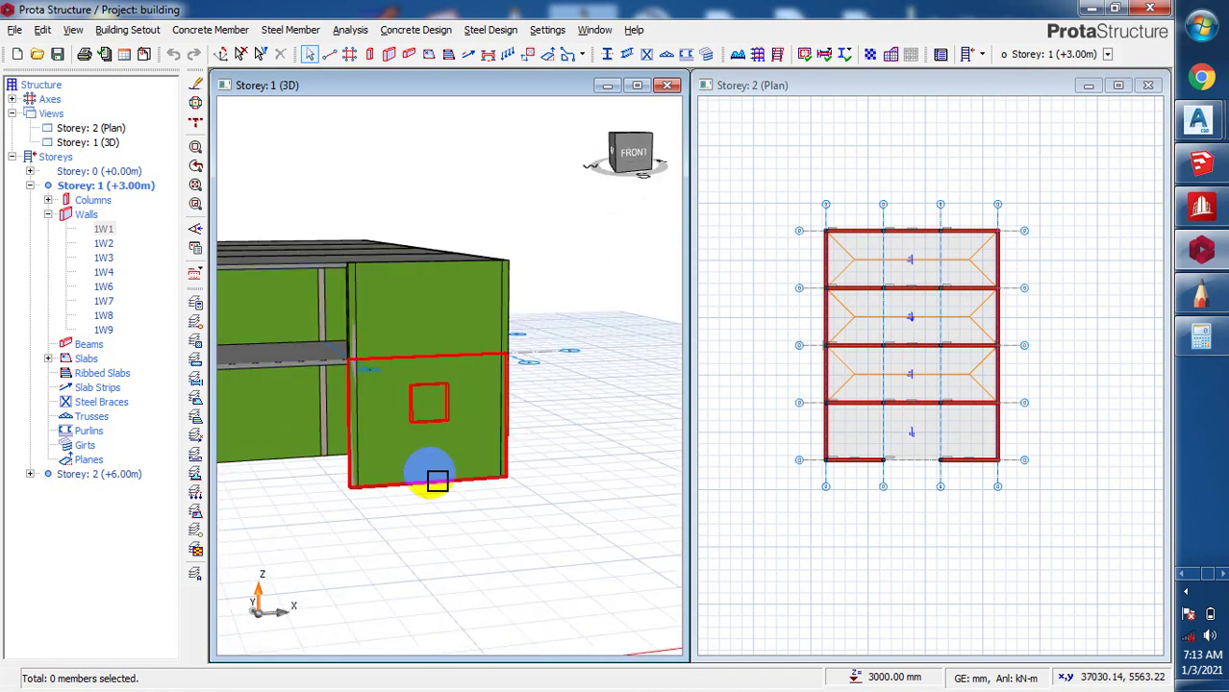
middle_drag(562, 510, 405, 384)
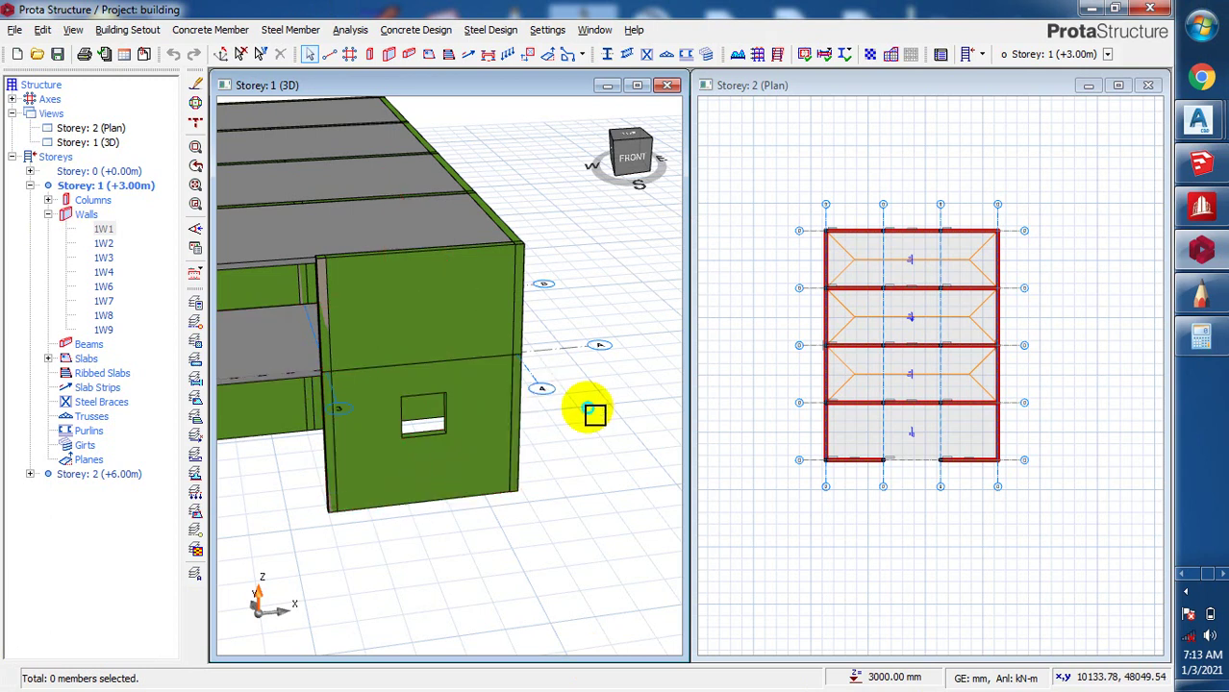
middle_drag(576, 411, 463, 415)
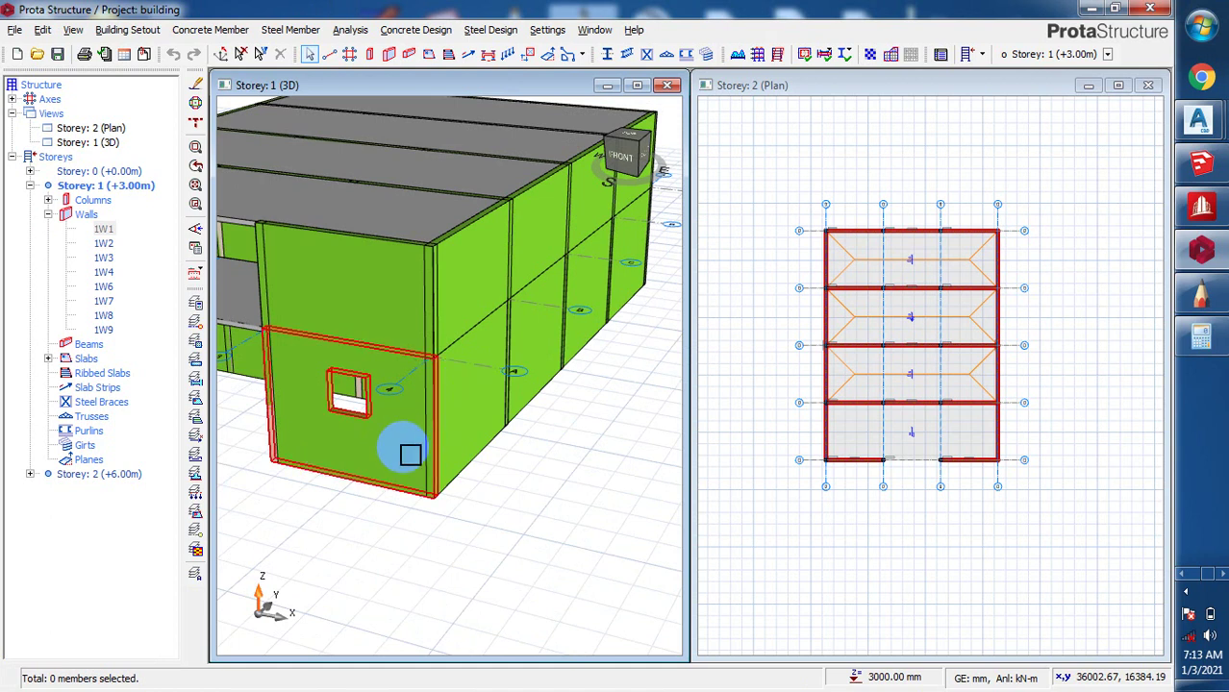
mouse_move(415, 443)
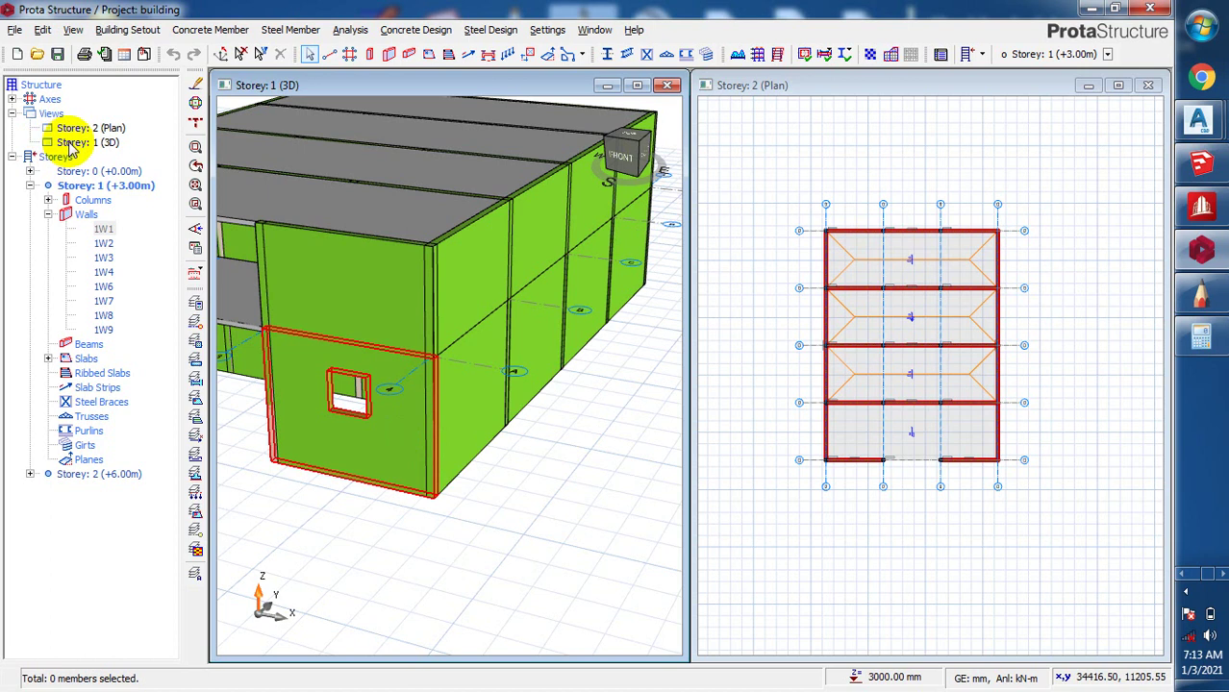
- Launch Edit Storey from the Storeys context menu in the Structure tree
click(89, 172)
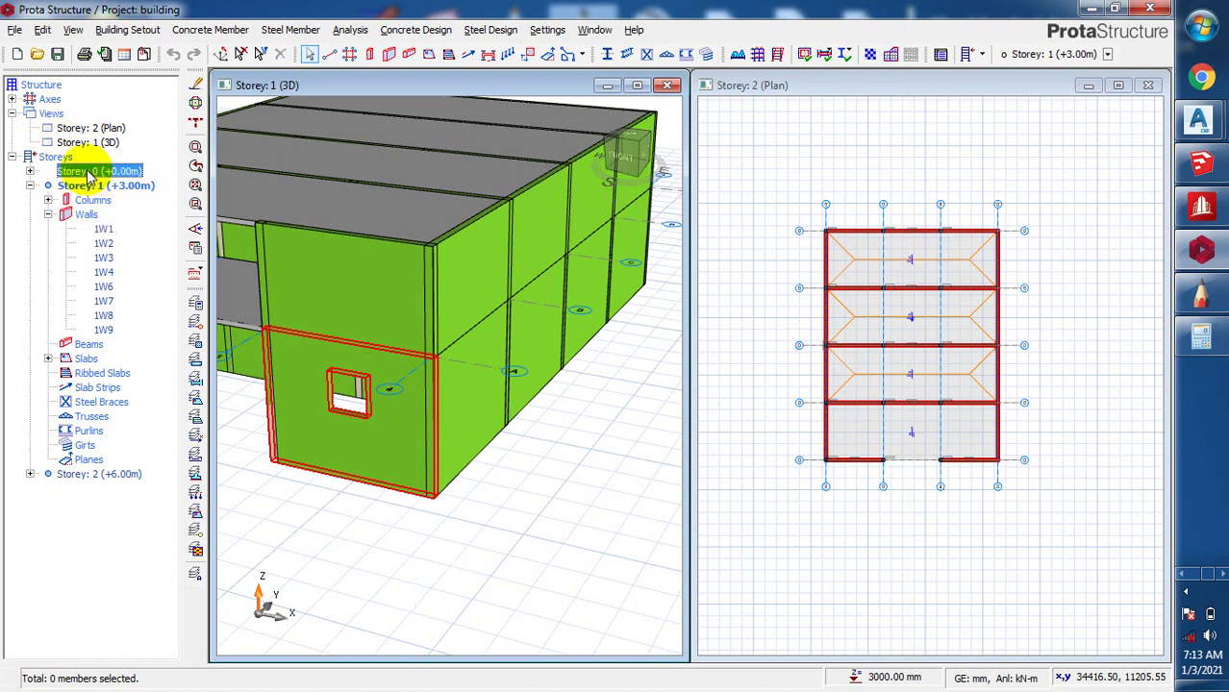
right_click(88, 174)
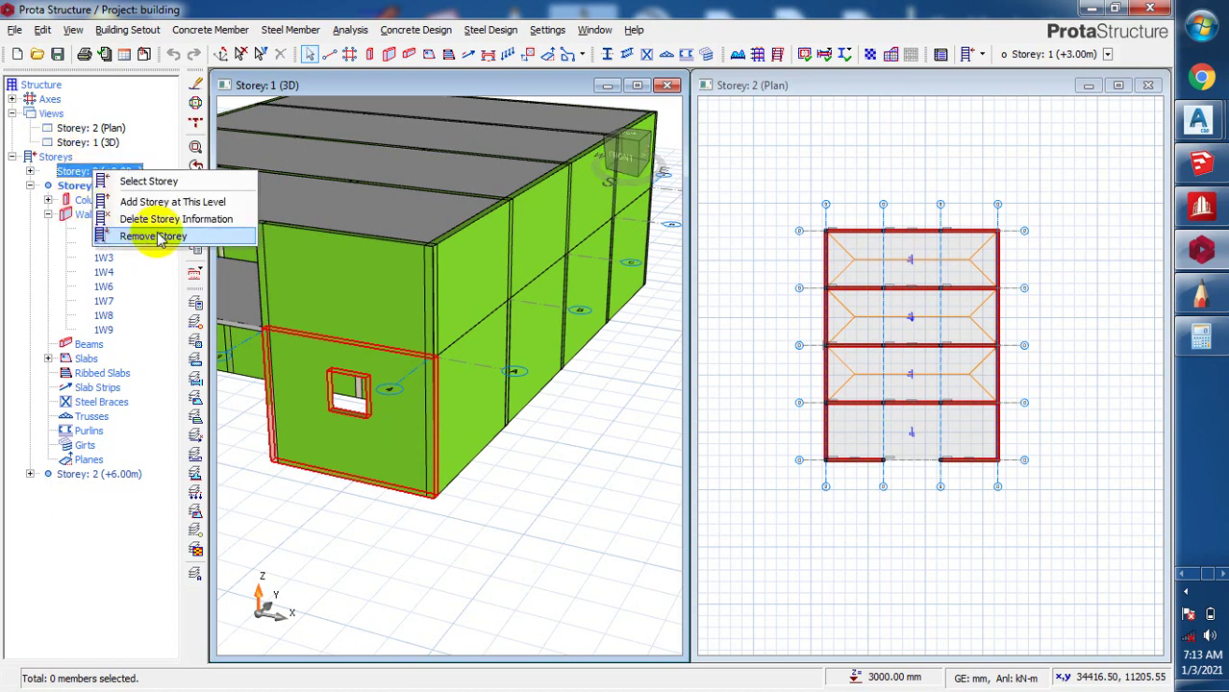
click(53, 156)
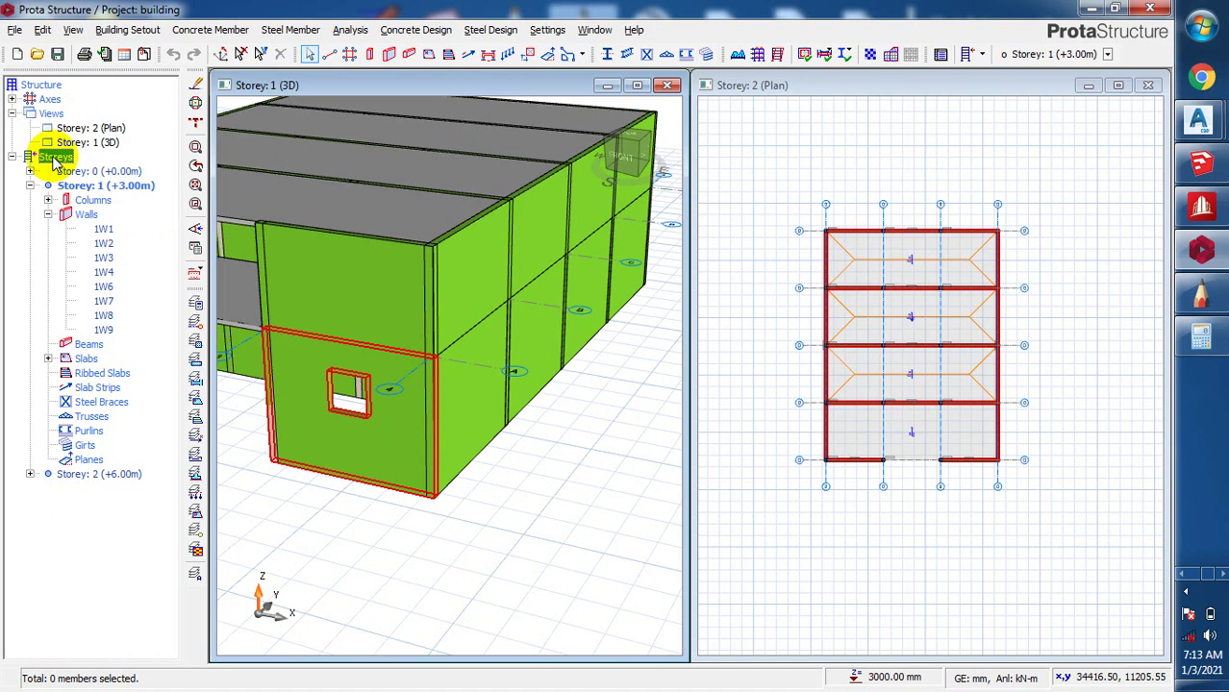
right_click(54, 160)
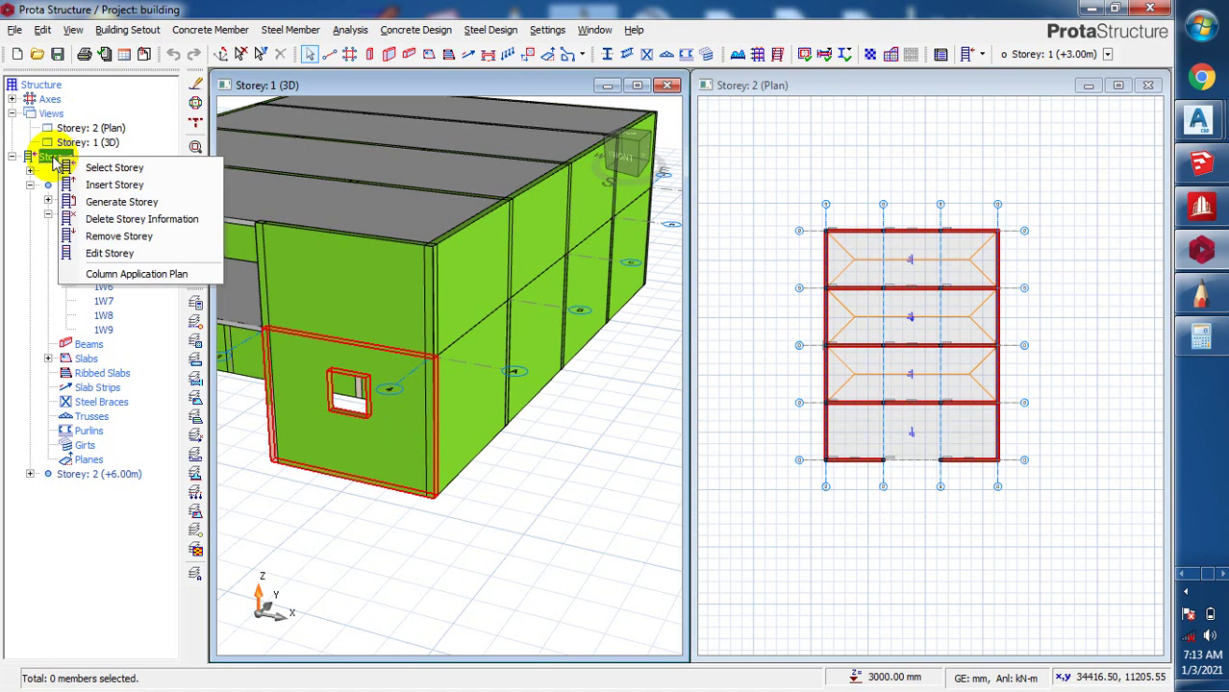
click(116, 256)
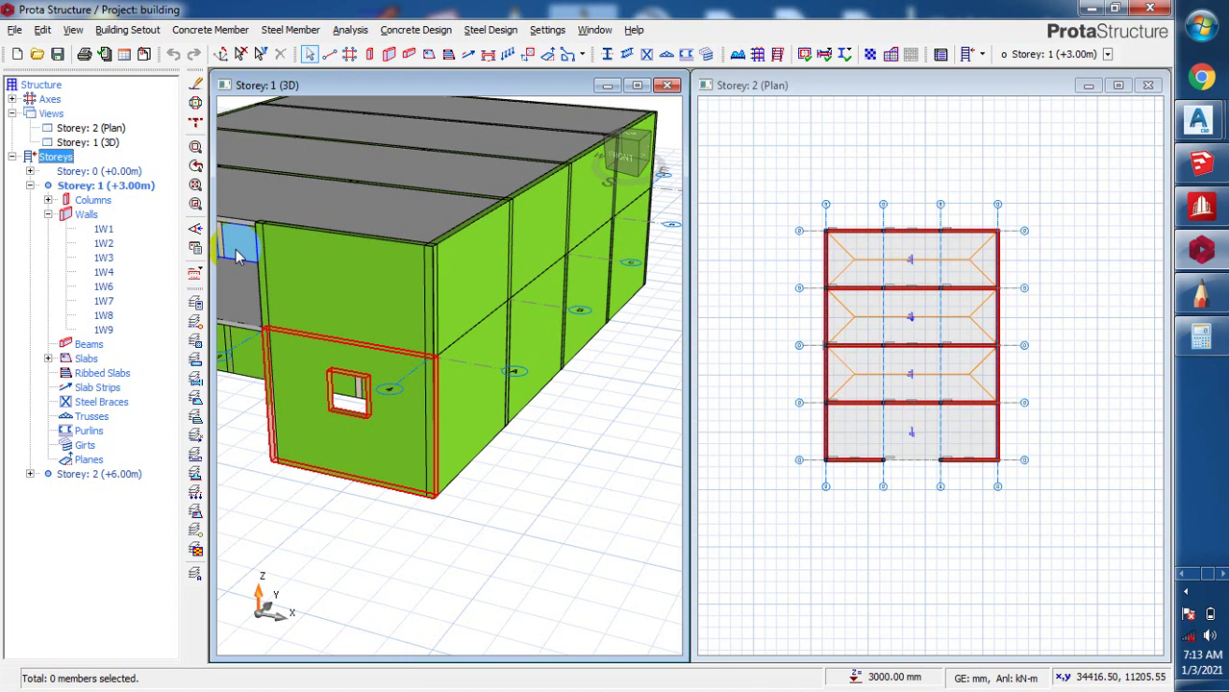
- In Edit Storey, replace the 1100.0 foundation depth with 100 mm, clearing the warning, and accept
click(552, 243)
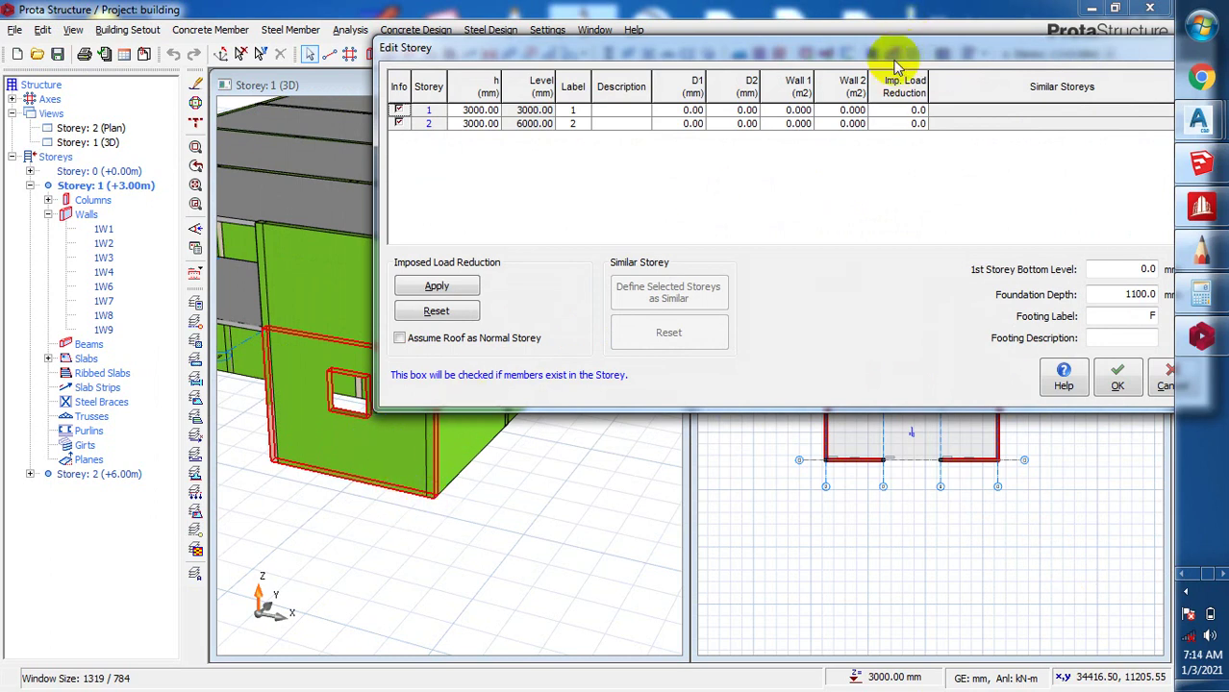
drag(897, 50, 856, 50)
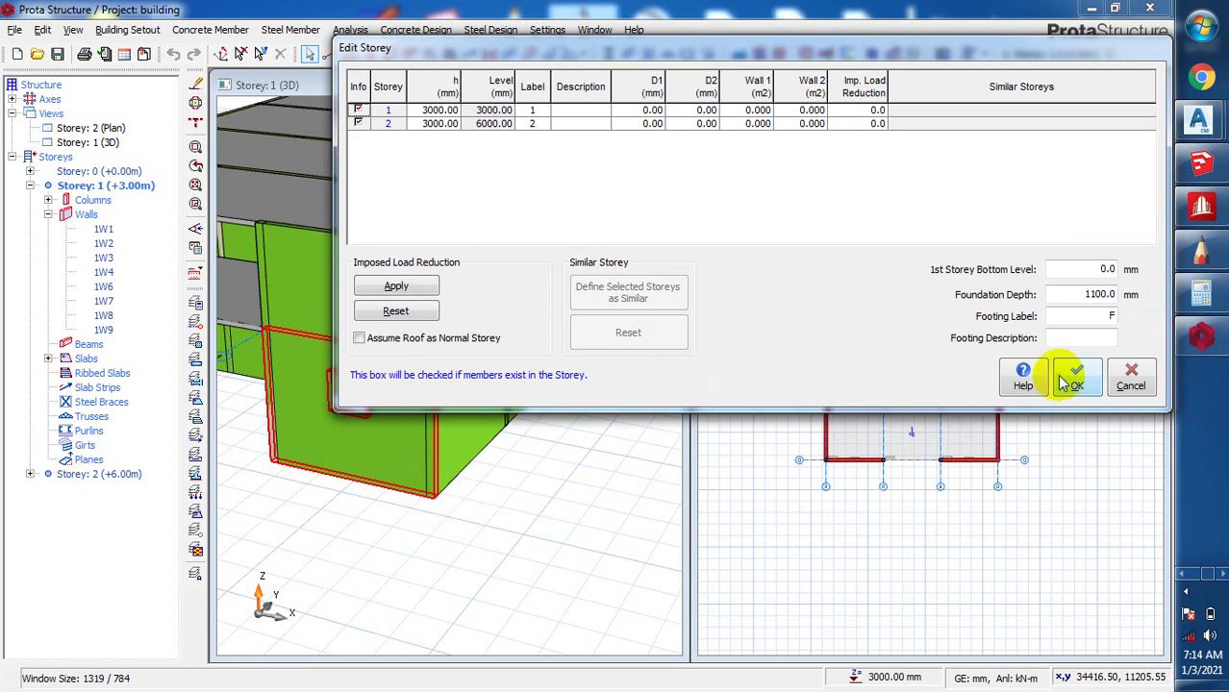
click(1082, 296)
drag(1082, 297, 1115, 292)
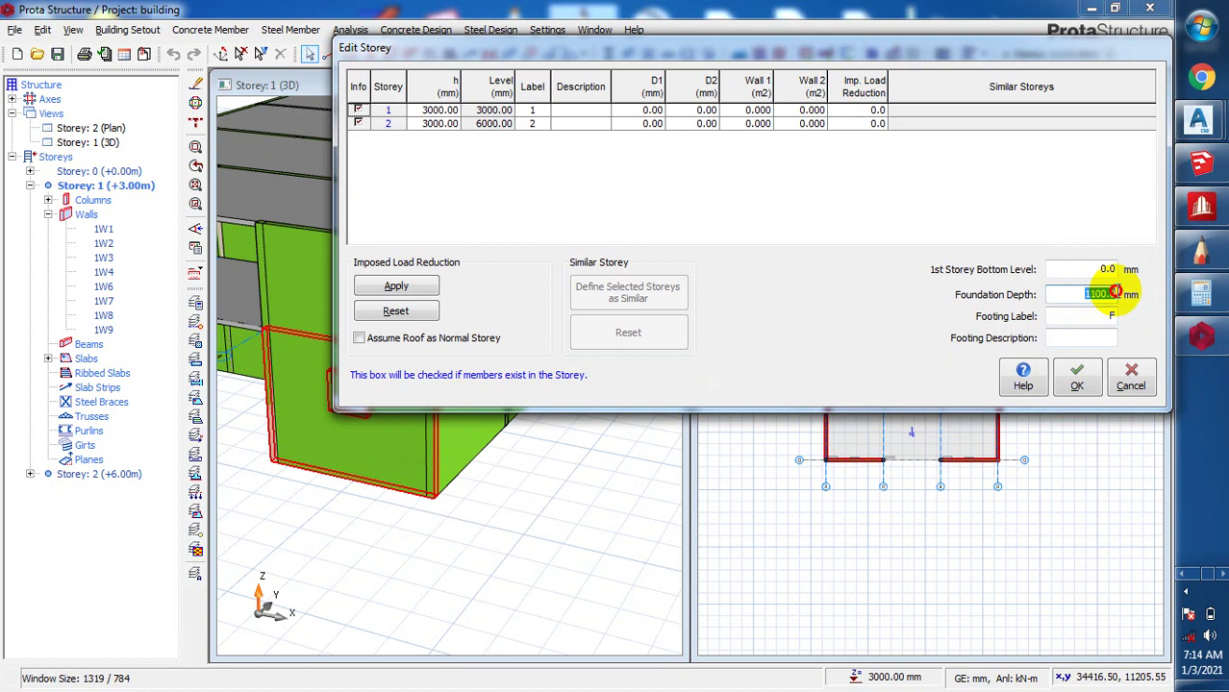
text(0)
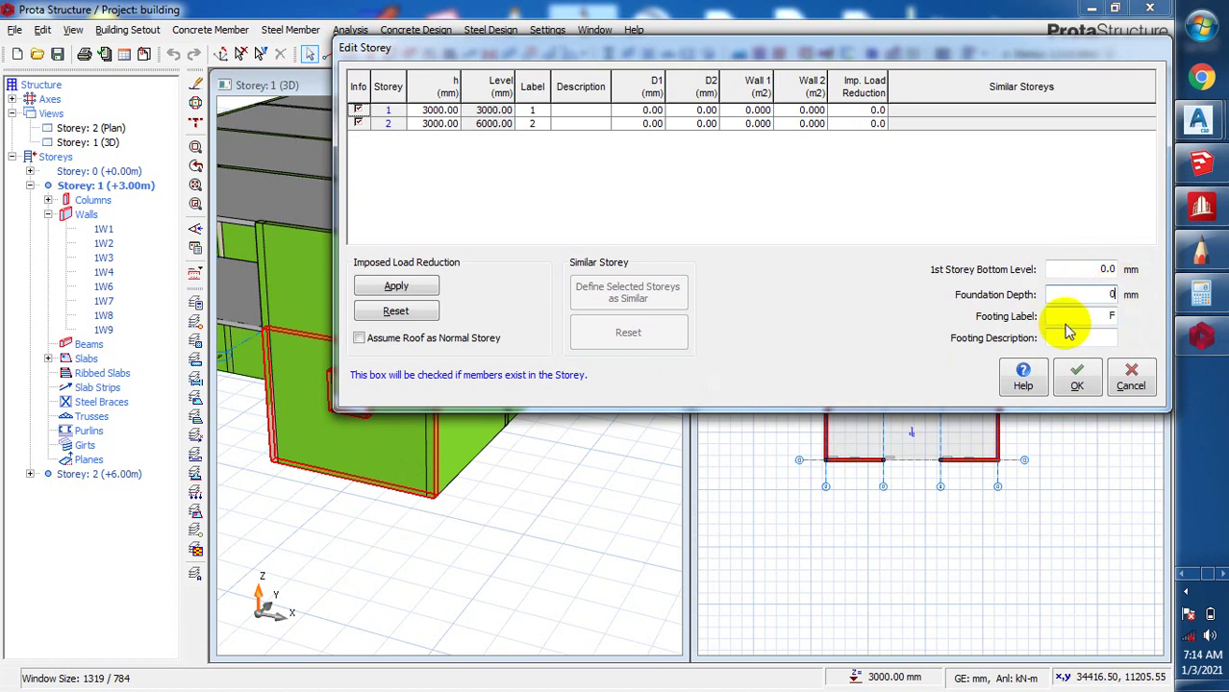
click(1077, 377)
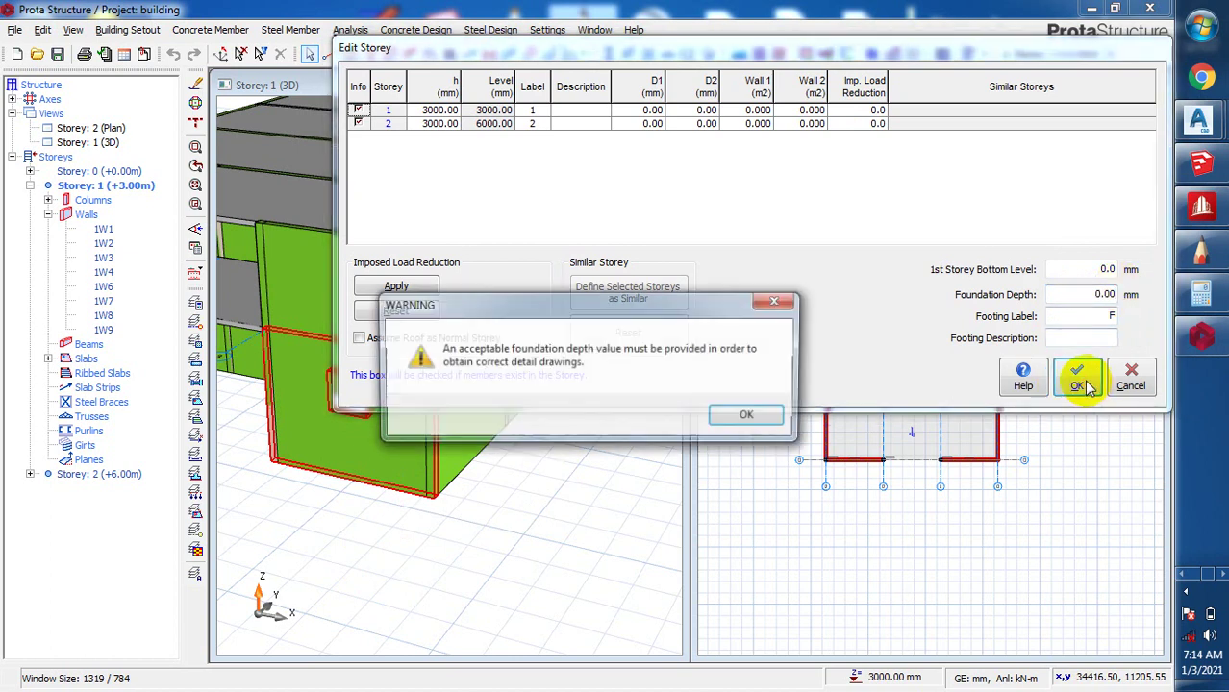
click(775, 304)
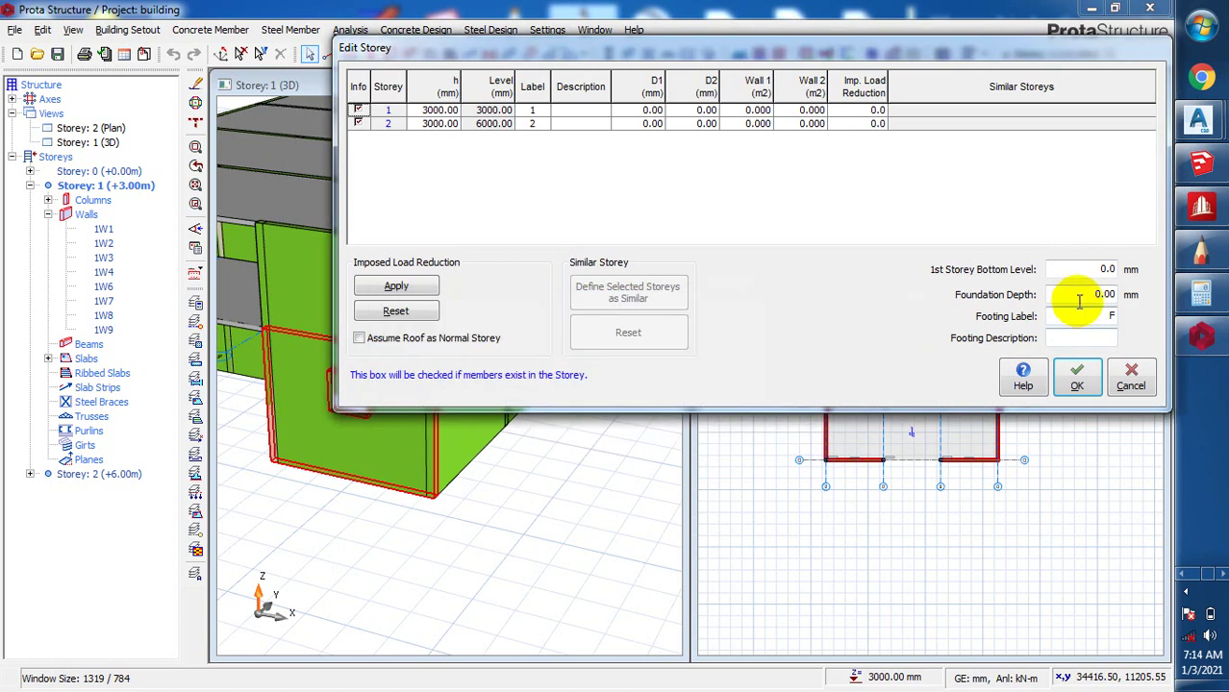
drag(1065, 295, 1113, 294)
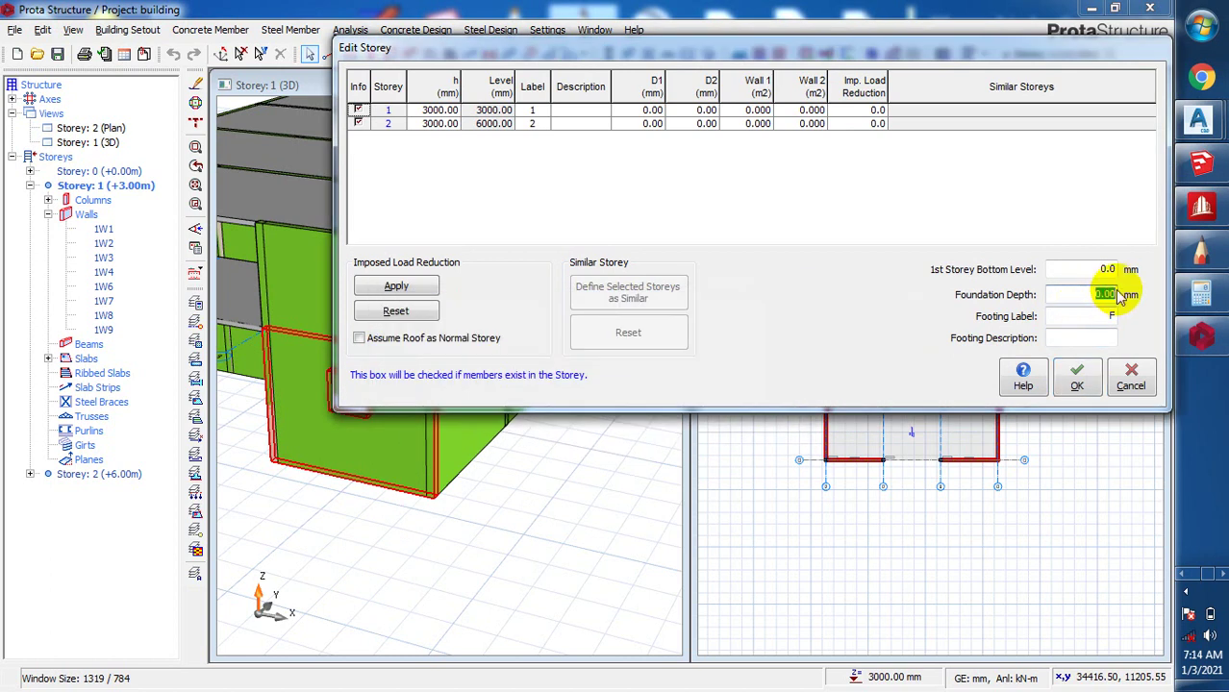
text(100)
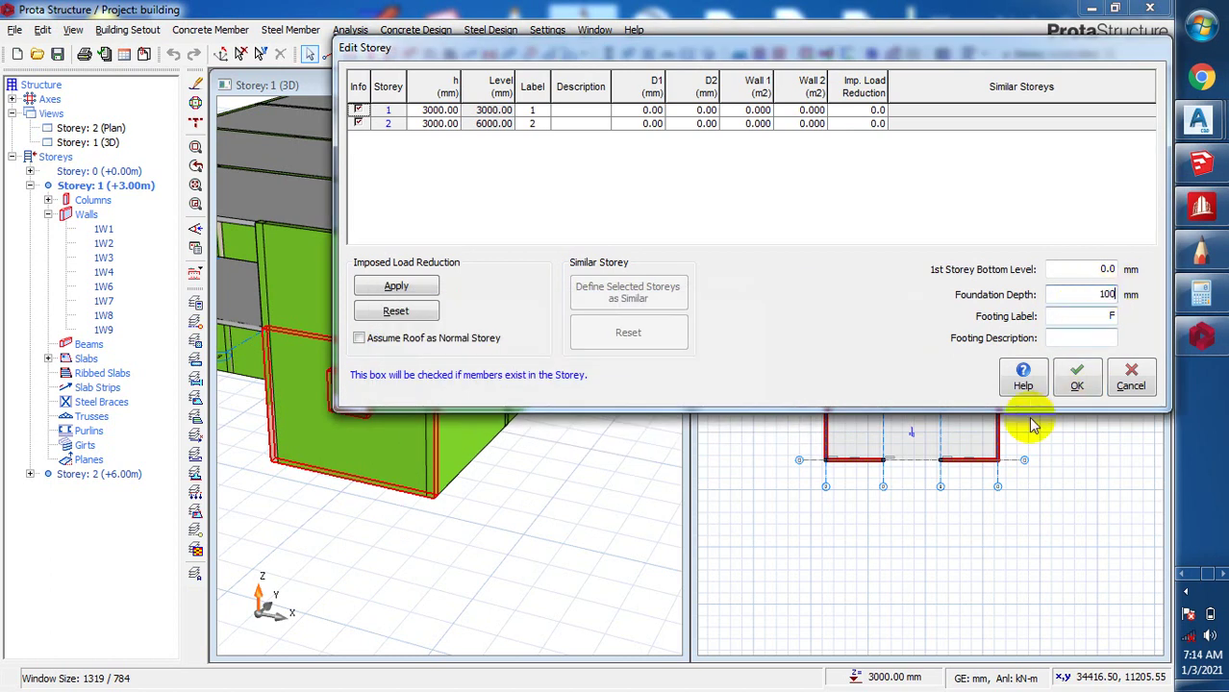
click(1067, 381)
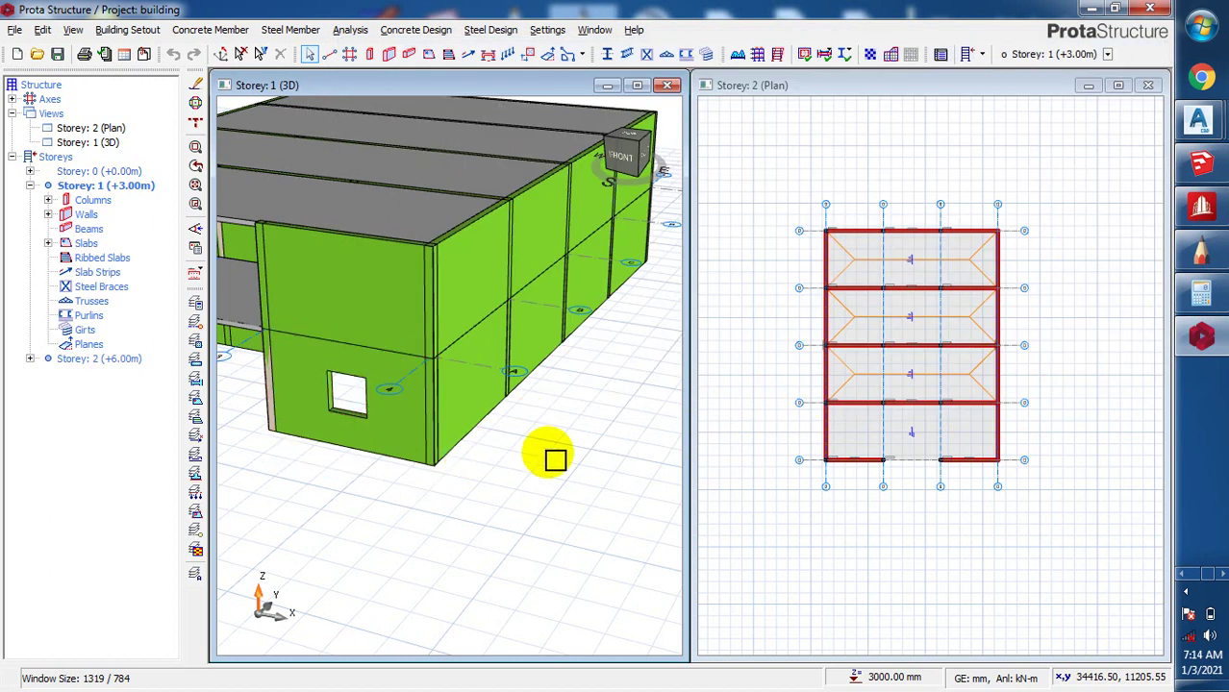
scroll(337, 471, up, 5)
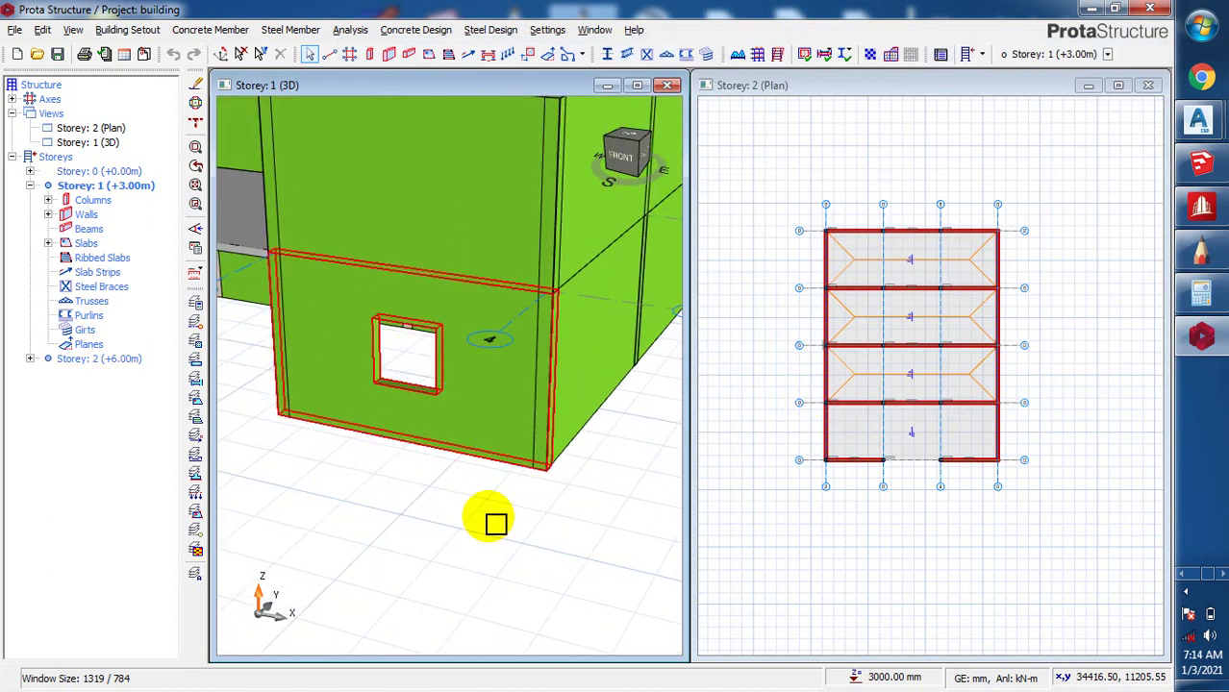
scroll(504, 514, down, 3)
mouse_move(549, 507)
middle_down()
mouse_move(278, 484)
mouse_move(266, 460)
mouse_move(497, 446)
mouse_move(524, 469)
mouse_move(521, 488)
mouse_move(438, 432)
mouse_move(388, 362)
middle_up()
scroll(384, 357, down, 5)
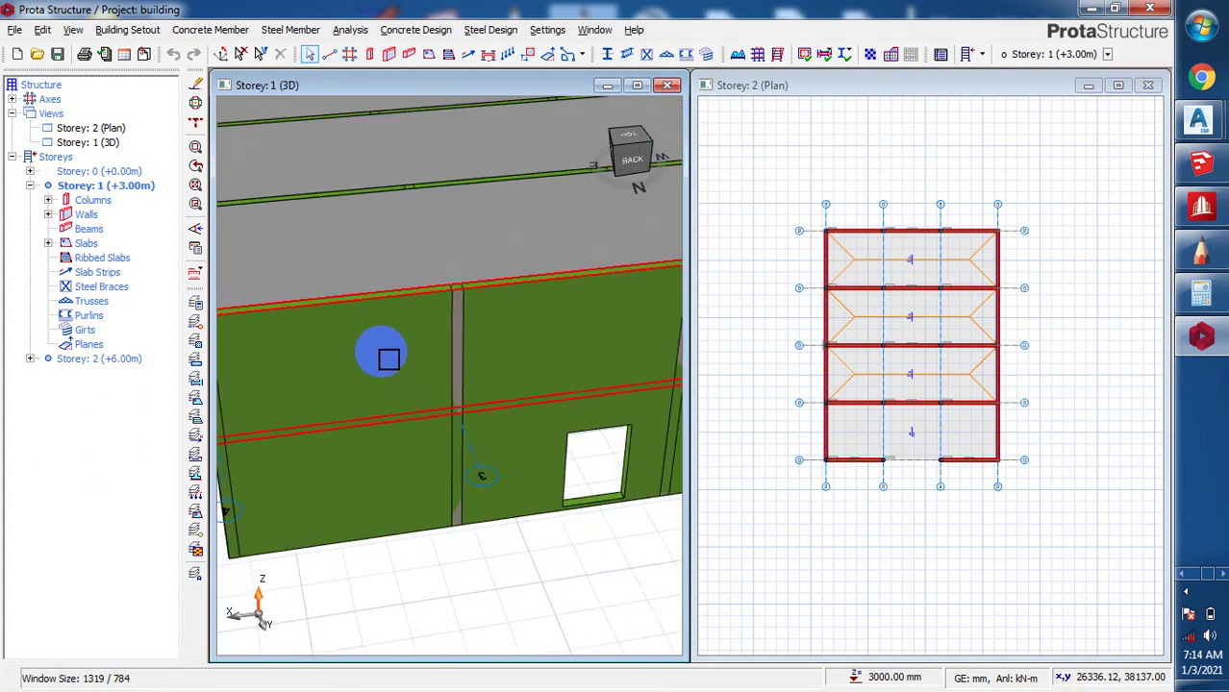
middle_drag(608, 517, 490, 472)
scroll(420, 376, up, 5)
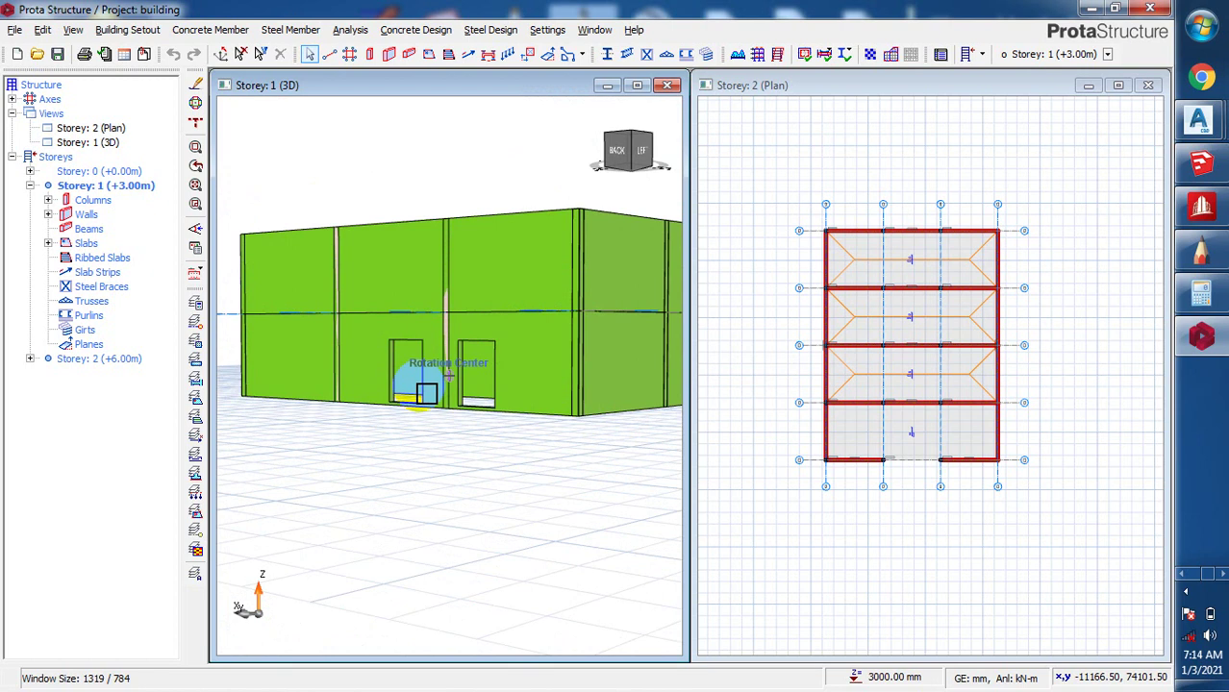
scroll(469, 386, up, 2)
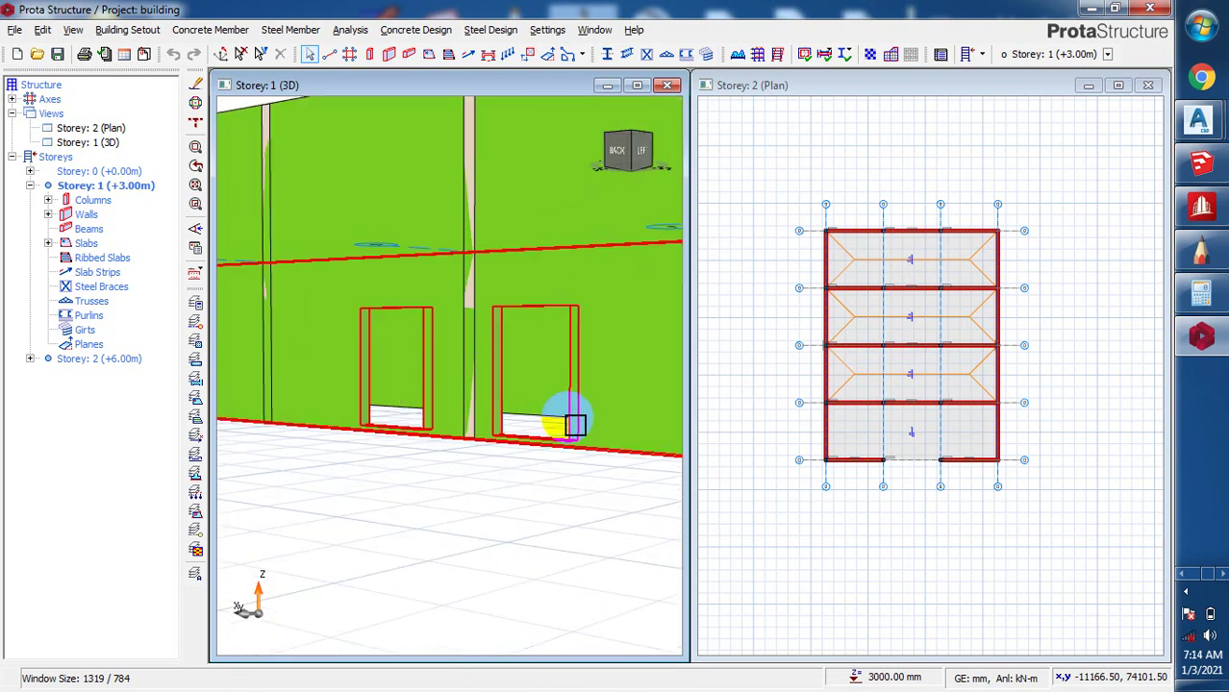
scroll(540, 343, down, 1)
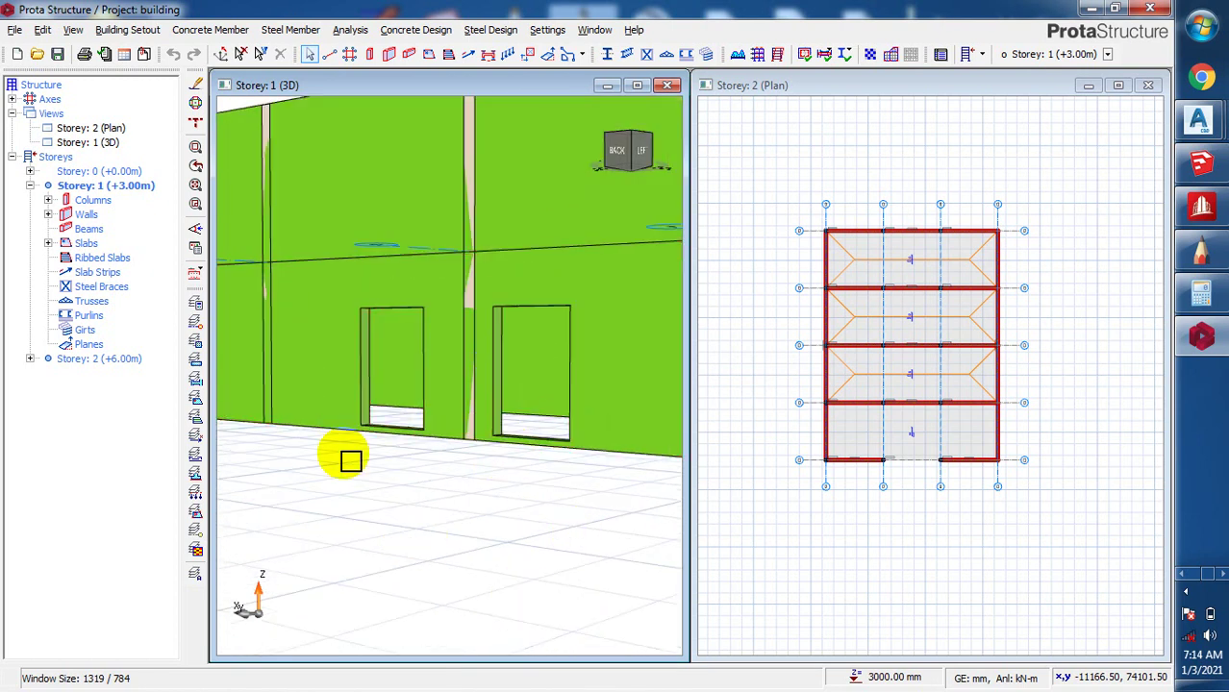
scroll(357, 433, up, 2)
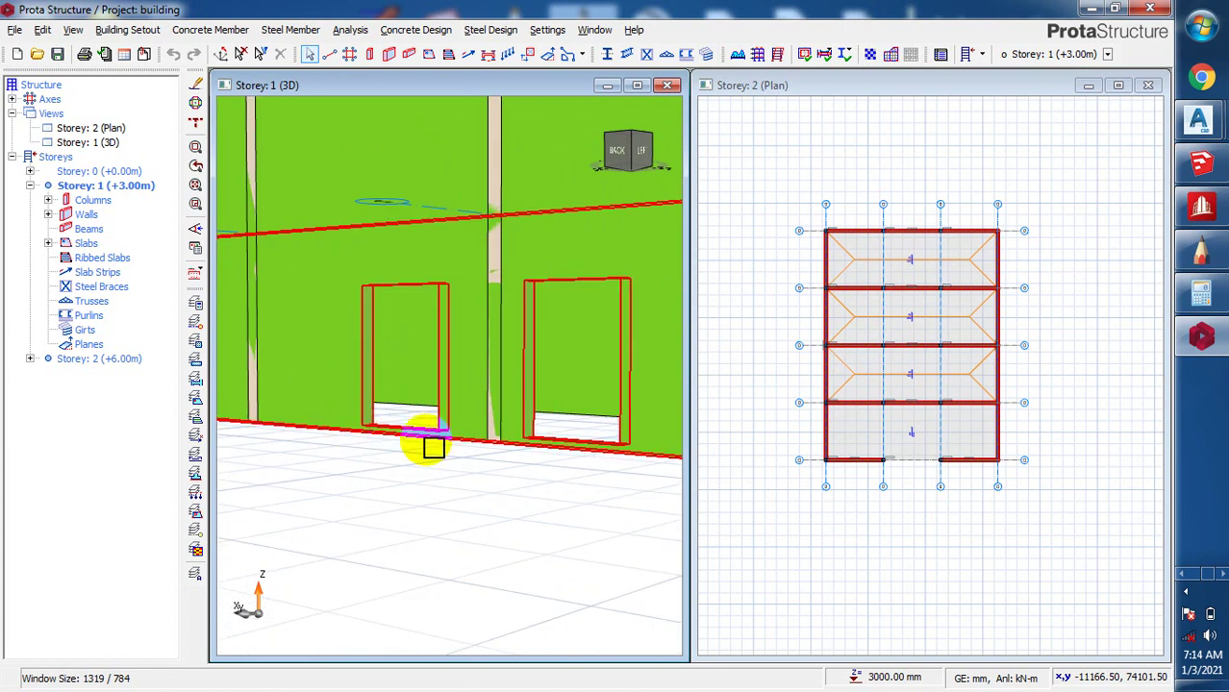
scroll(428, 436, up, 2)
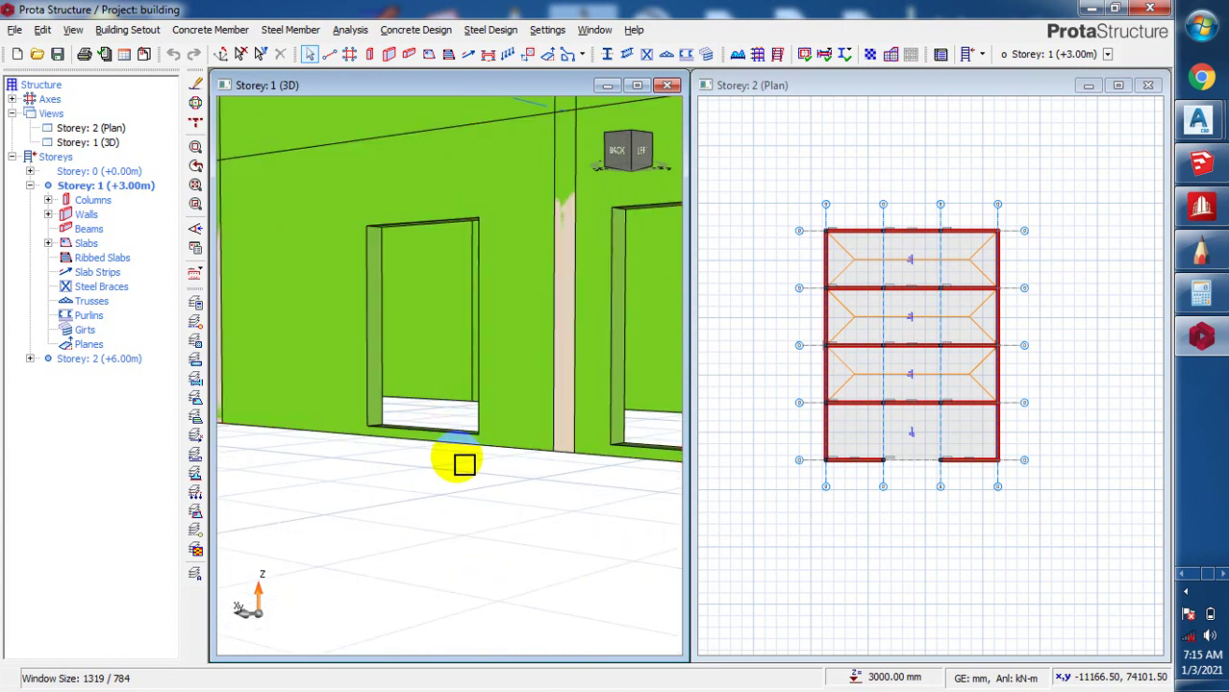
mouse_move(503, 479)
middle_down()
mouse_move(469, 500)
mouse_move(478, 524)
mouse_move(621, 568)
mouse_move(384, 159)
mouse_move(370, 159)
middle_up()
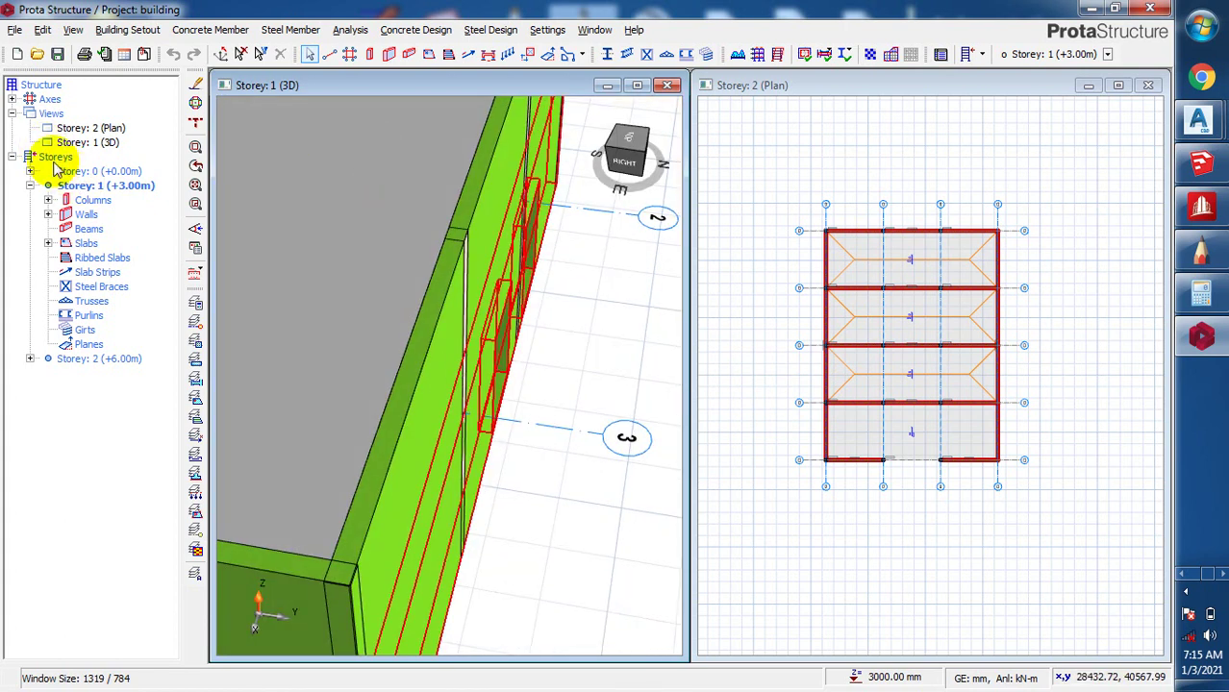
- Reopen Edit Storey from the Storeys context menu and raise Foundation Depth from 100 to 1500 mm
click(55, 158)
right_click(55, 159)
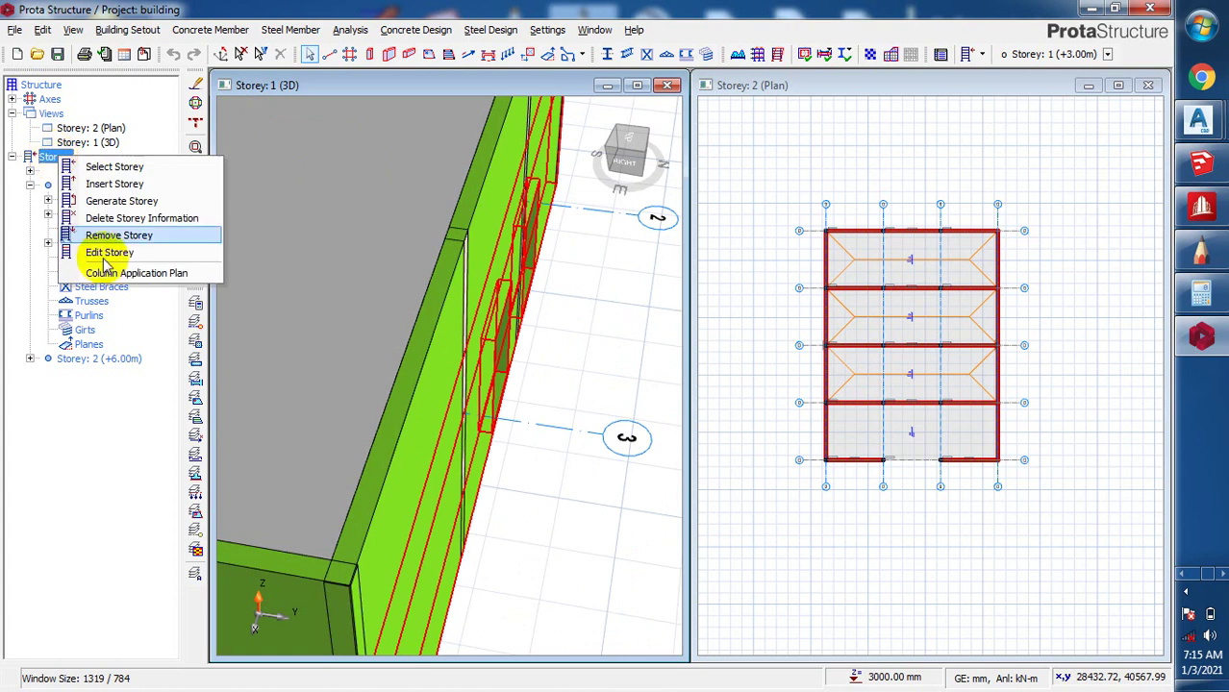
click(132, 256)
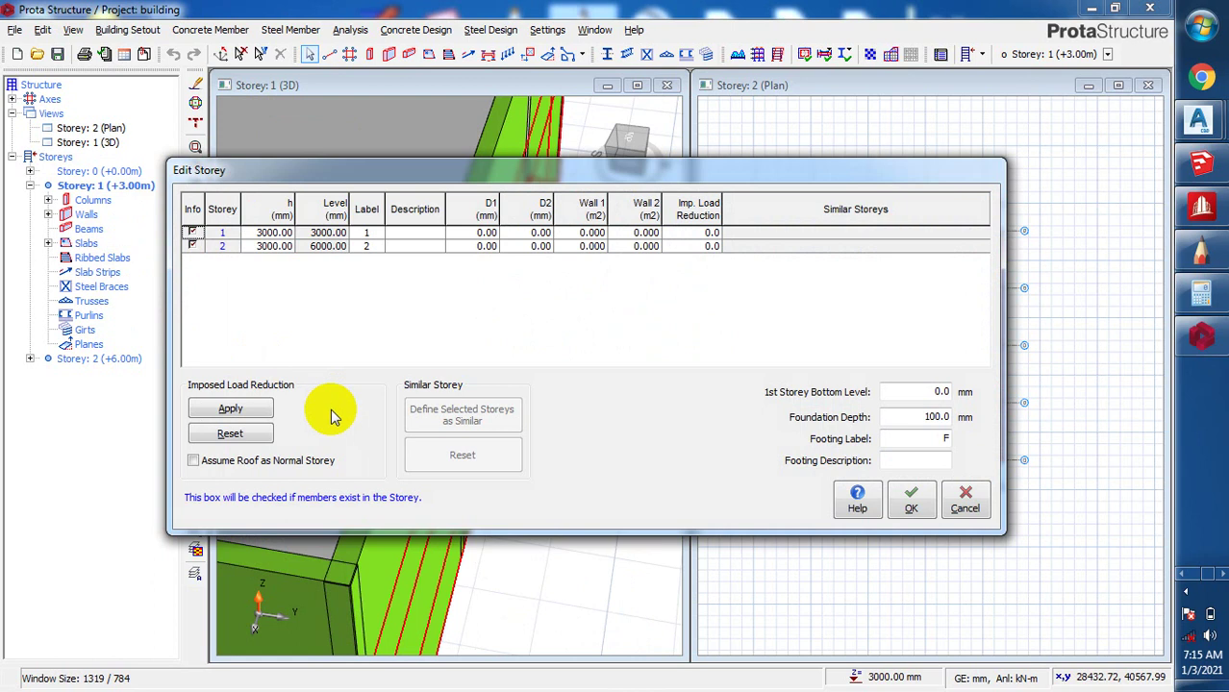
drag(913, 419, 952, 430)
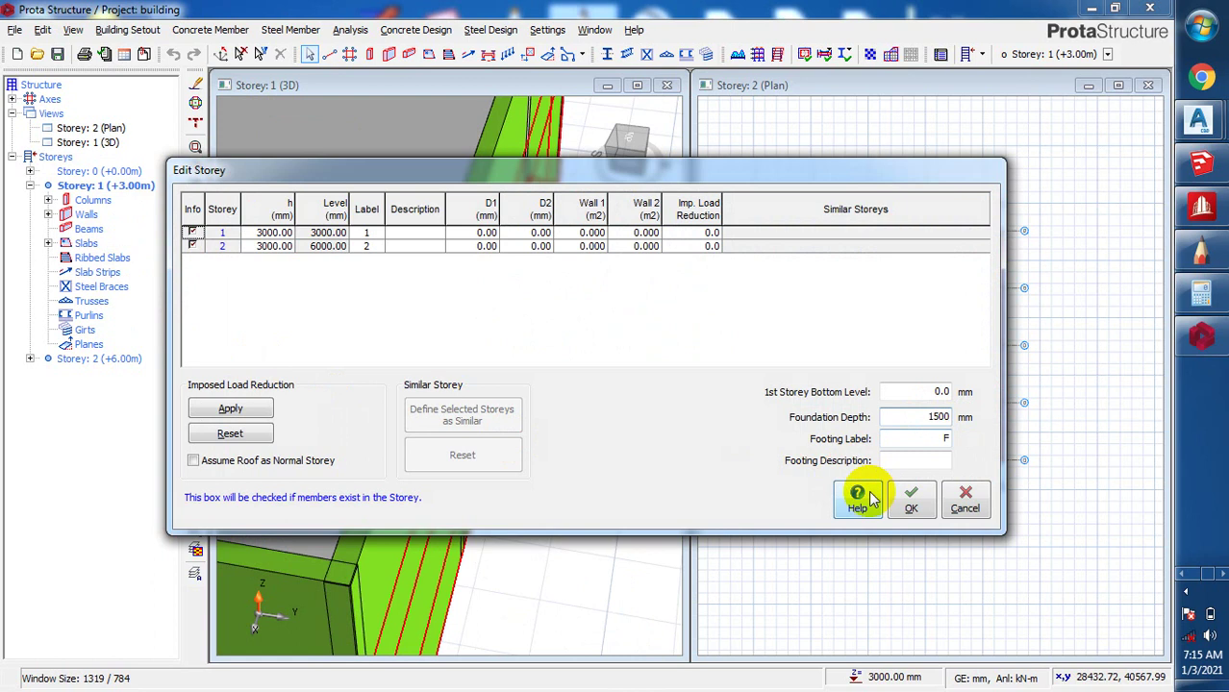
click(913, 500)
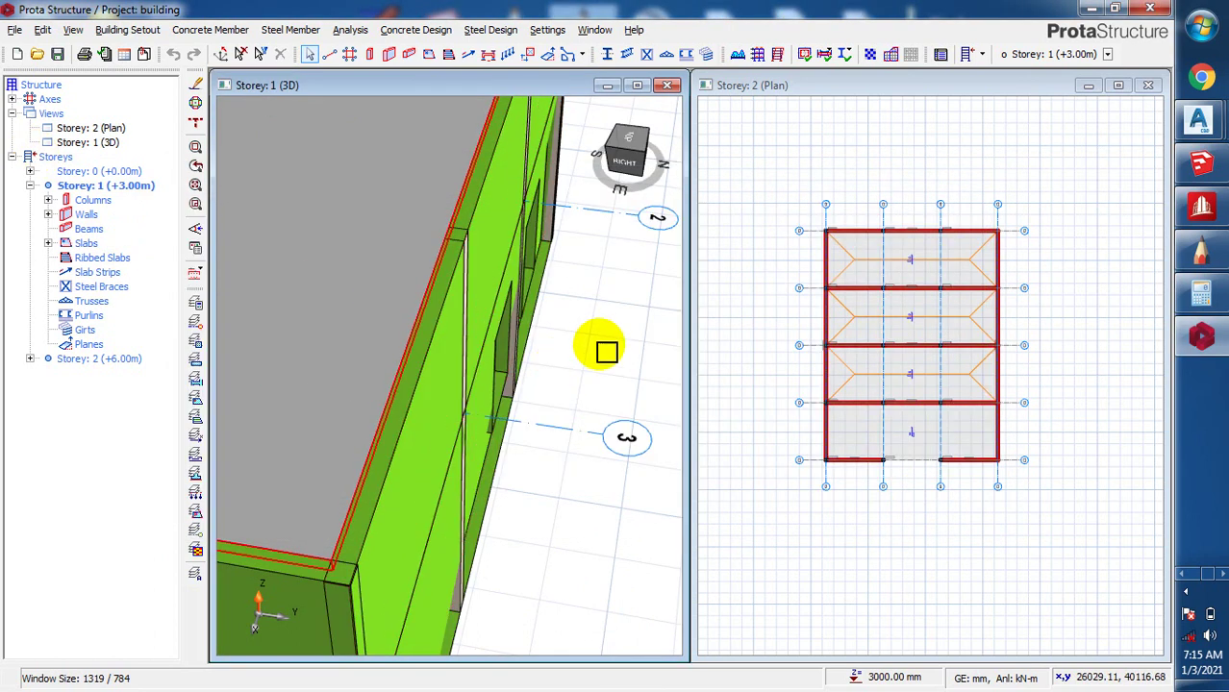
- Orbit the model to view it from the back, then reveal the hidden system tray icons
mouse_move(604, 360)
middle_down()
mouse_move(502, 348)
mouse_move(457, 316)
middle_up()
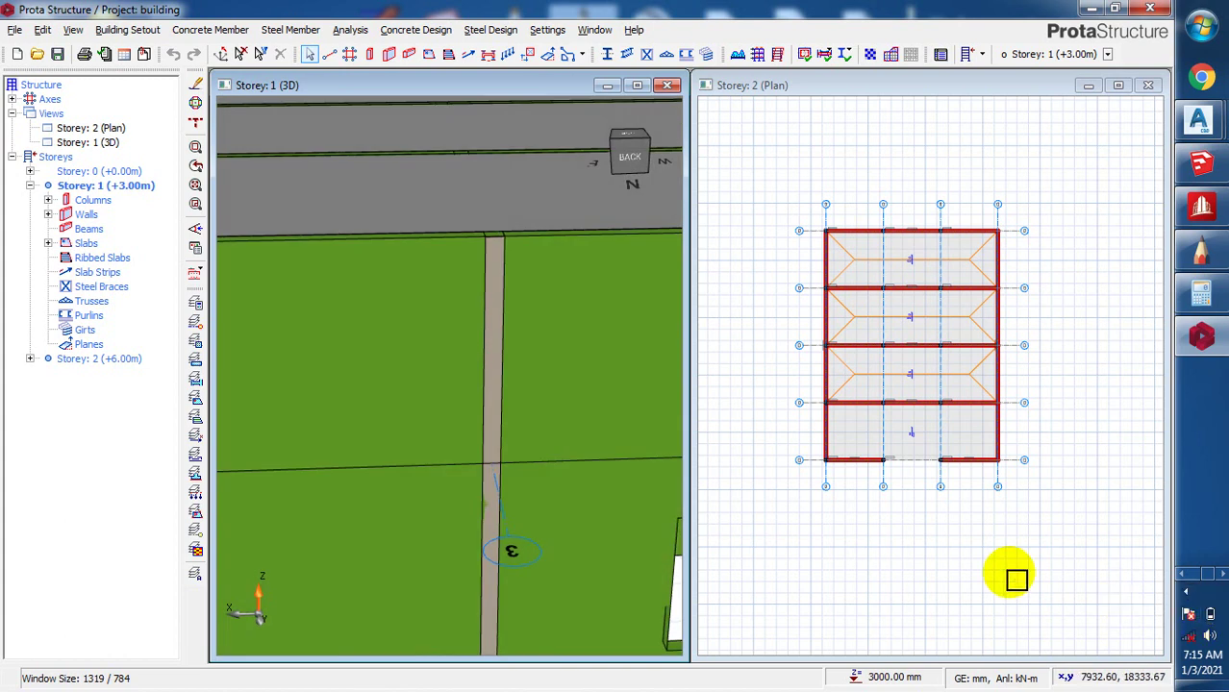
click(1185, 592)
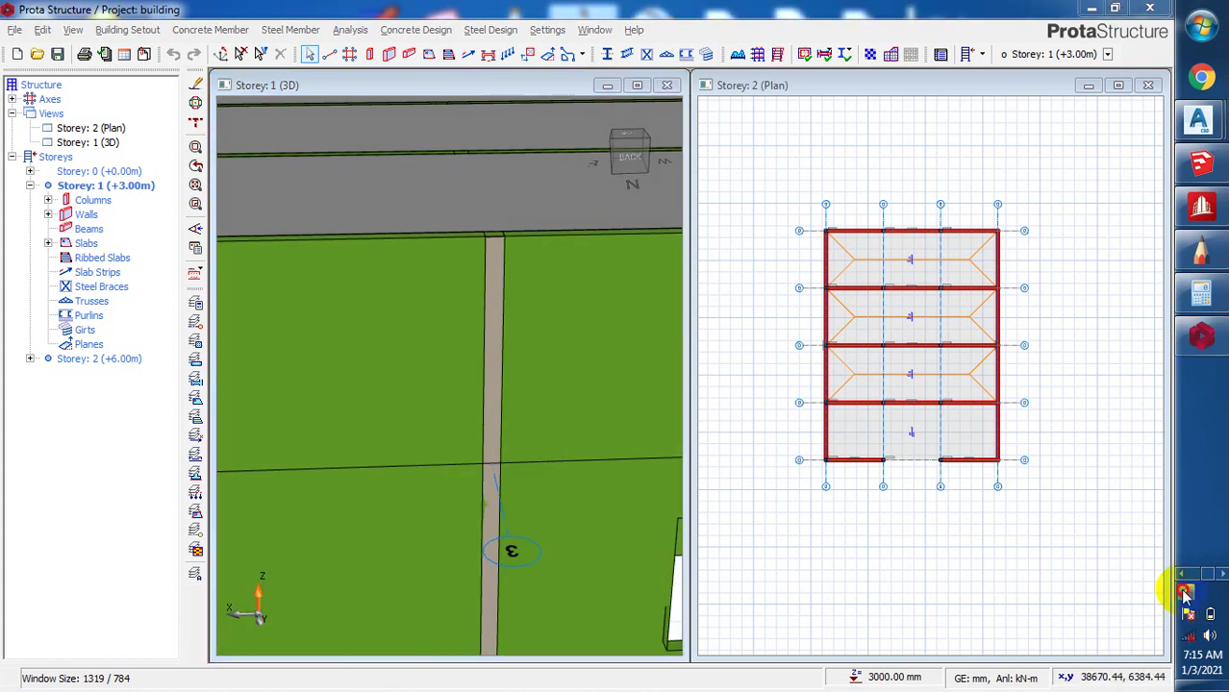